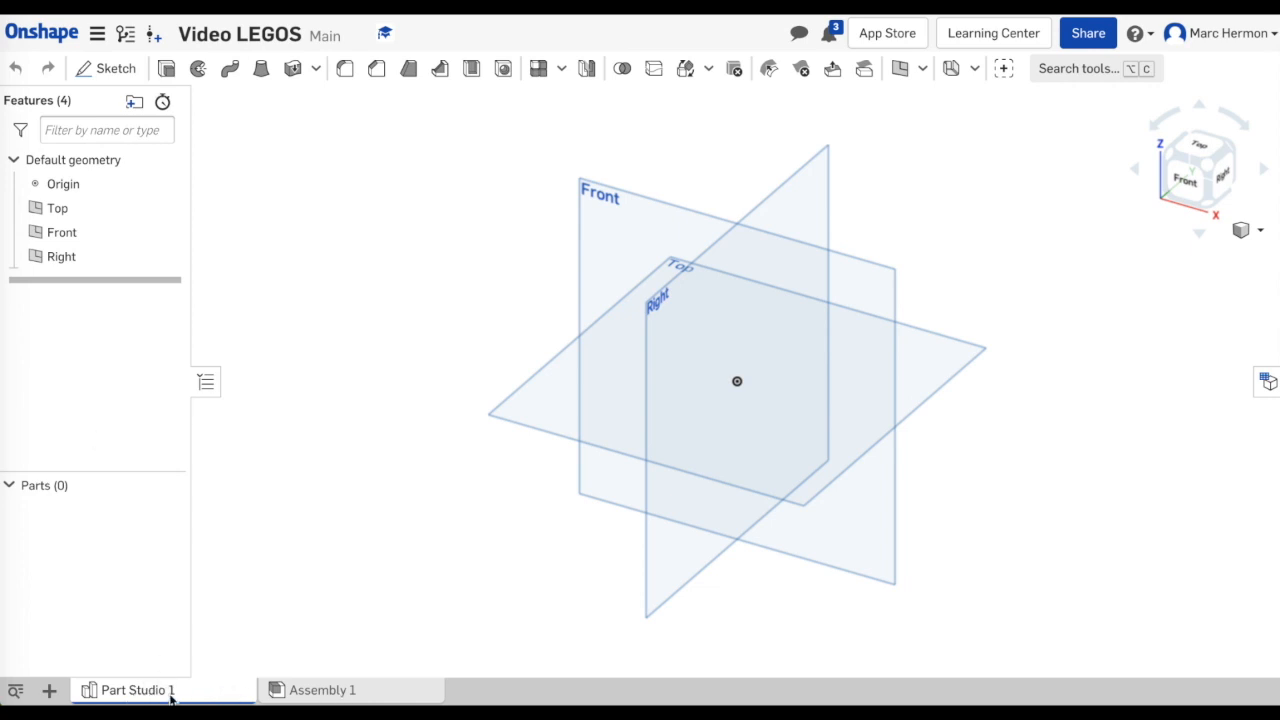
- Rename the Part Studio 1 tab as Lego 4
{"action": "right_click", "coordinate": [170, 698]}
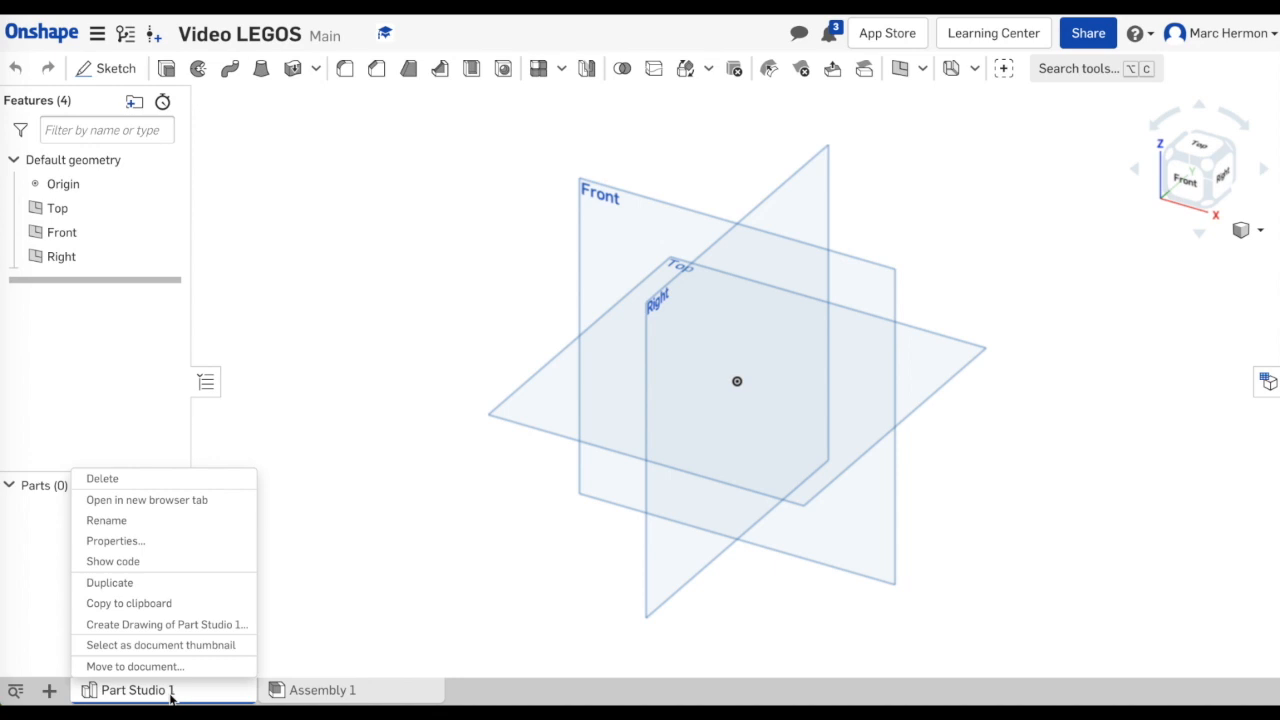
{"action": "left_click", "coordinate": [106, 521]}
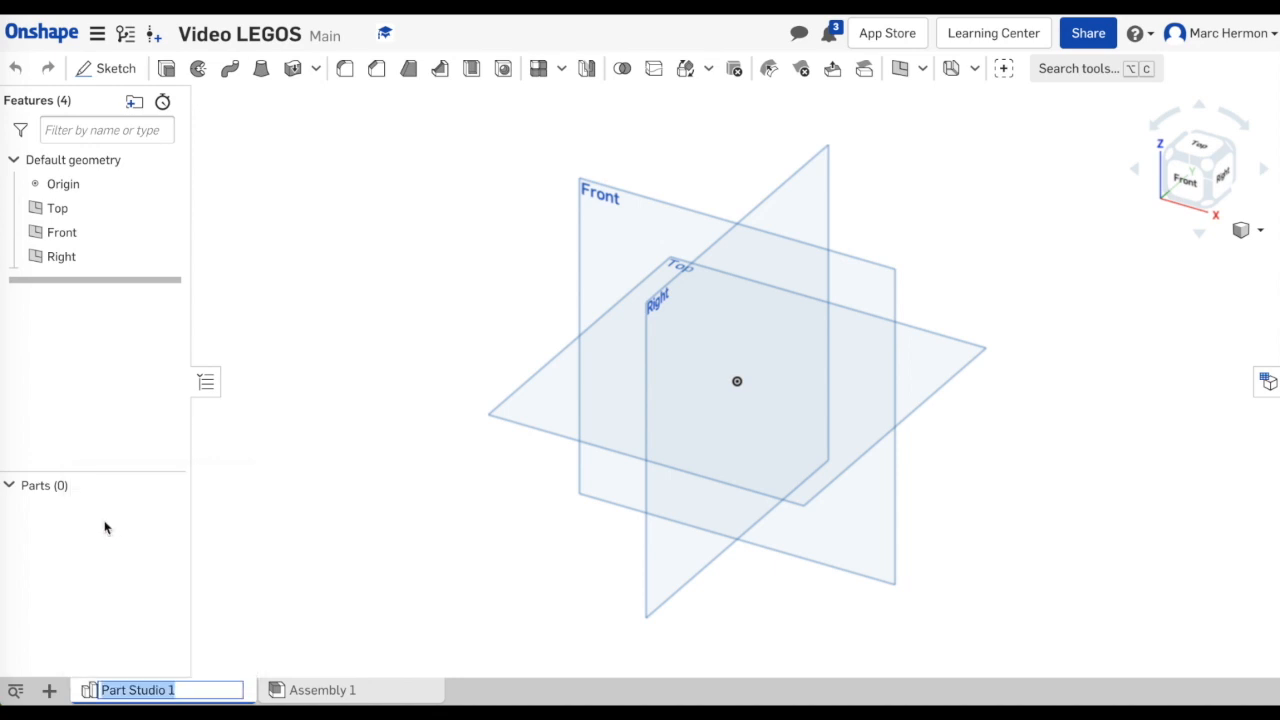
{"action": "type", "text": "Lego 4"}
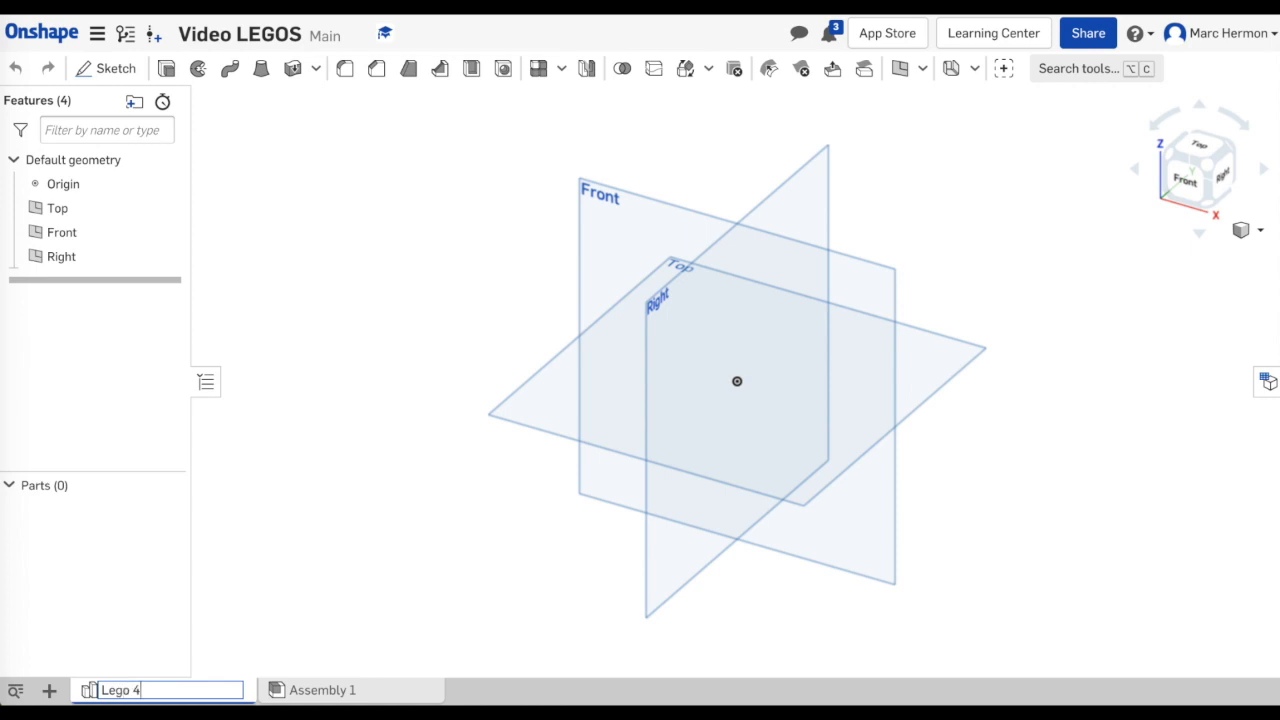
{"action": "key", "text": "Return"}
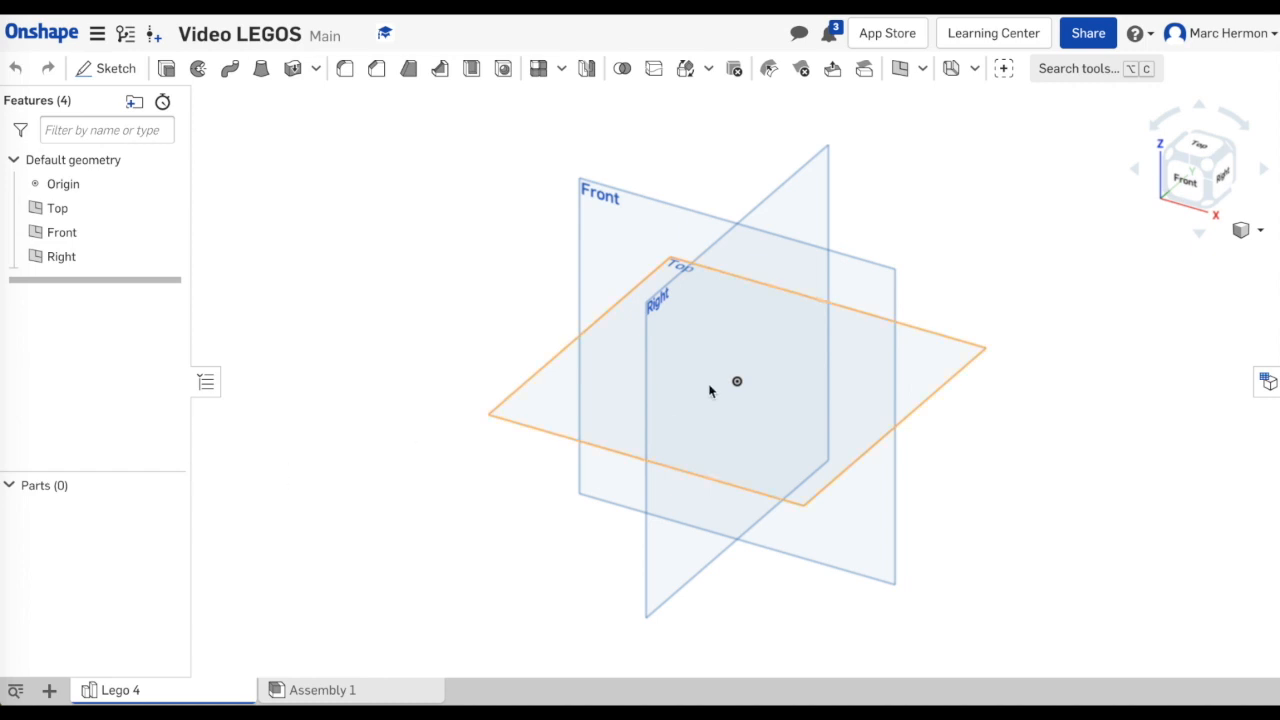
- Sketch a corner rectangle on the Front plane, starting at the origin, about 1.9 in wide and 0.7 in high
{"action": "left_click", "coordinate": [112, 68]}
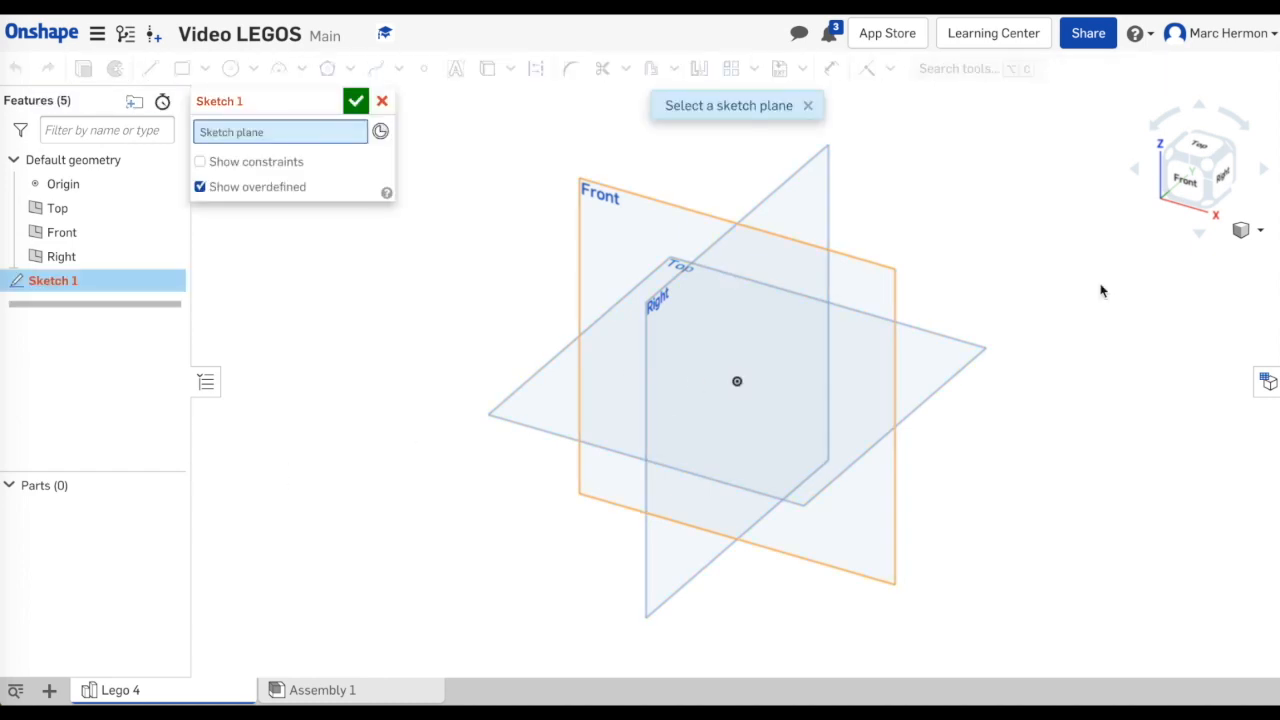
{"action": "left_click", "coordinate": [877, 283]}
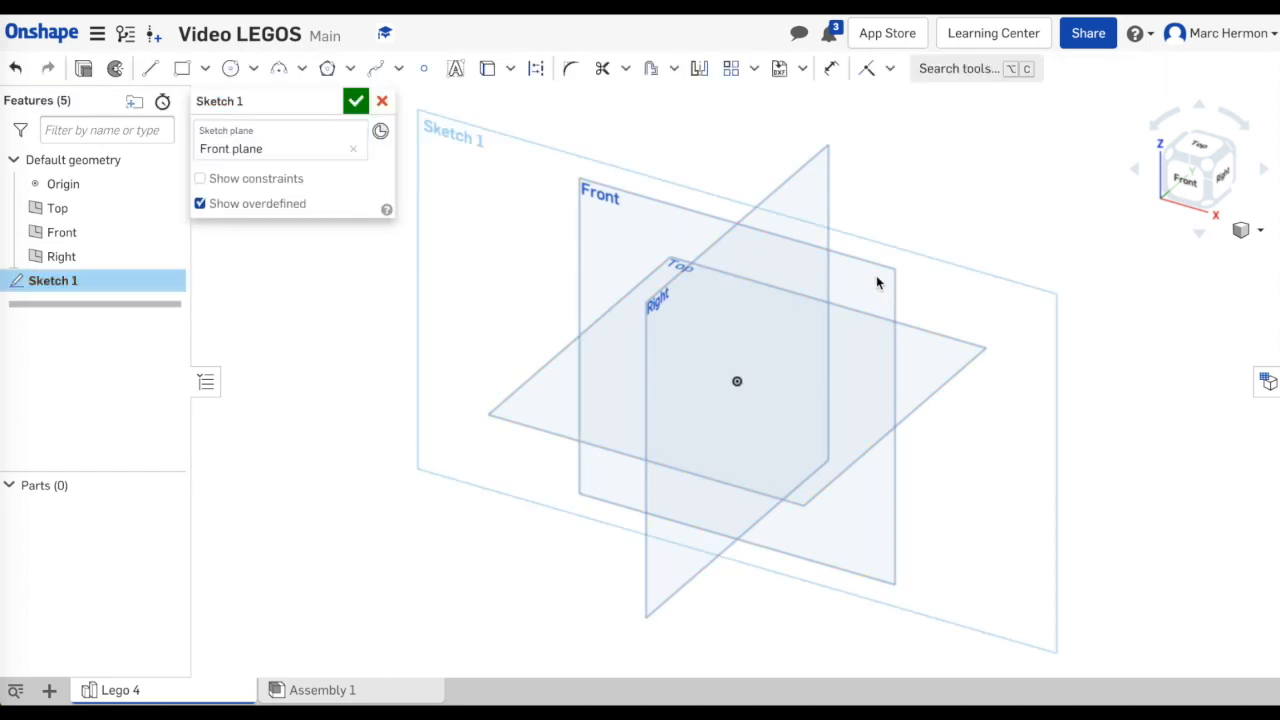
{"action": "right_click", "coordinate": [877, 278]}
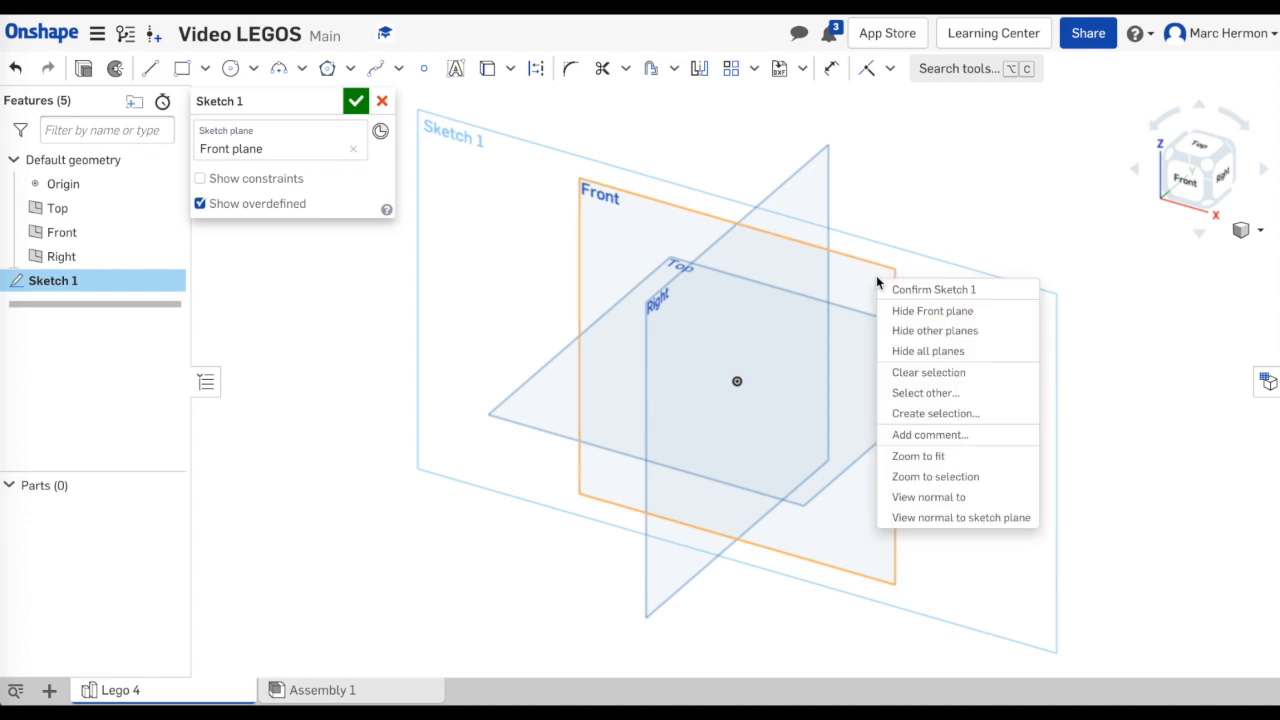
{"action": "left_click", "coordinate": [913, 497]}
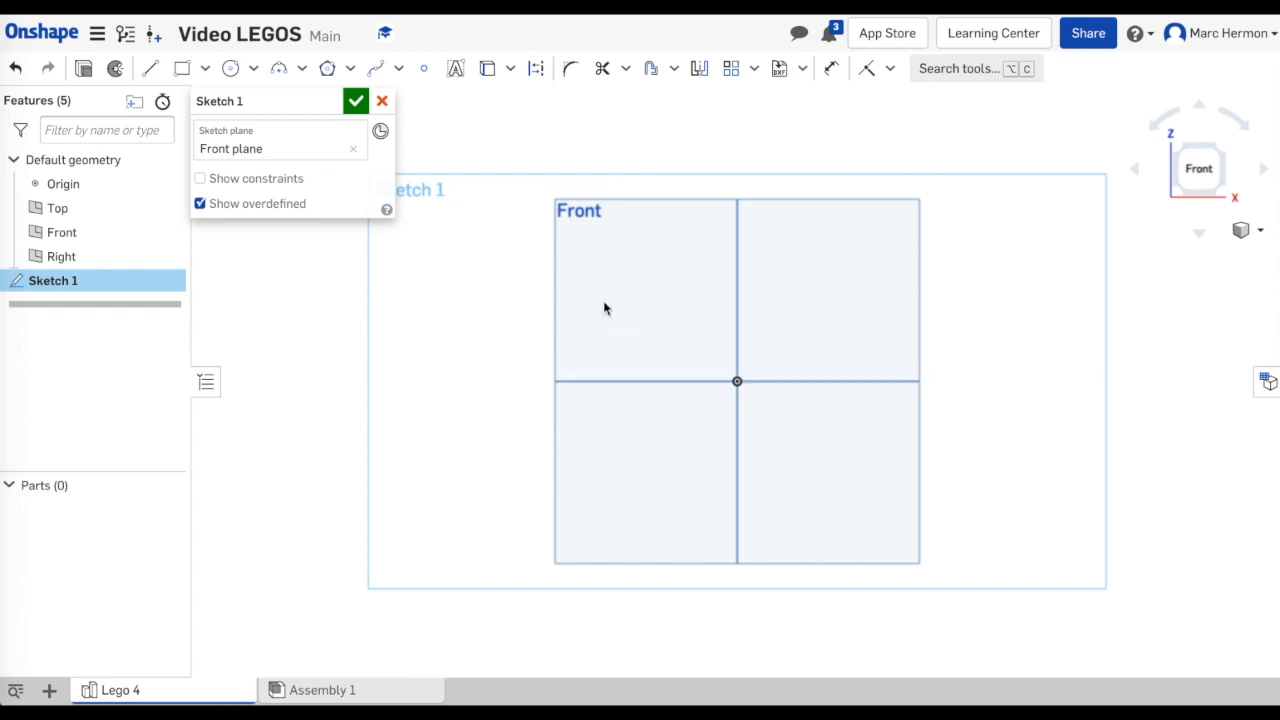
{"action": "left_click", "coordinate": [181, 68]}
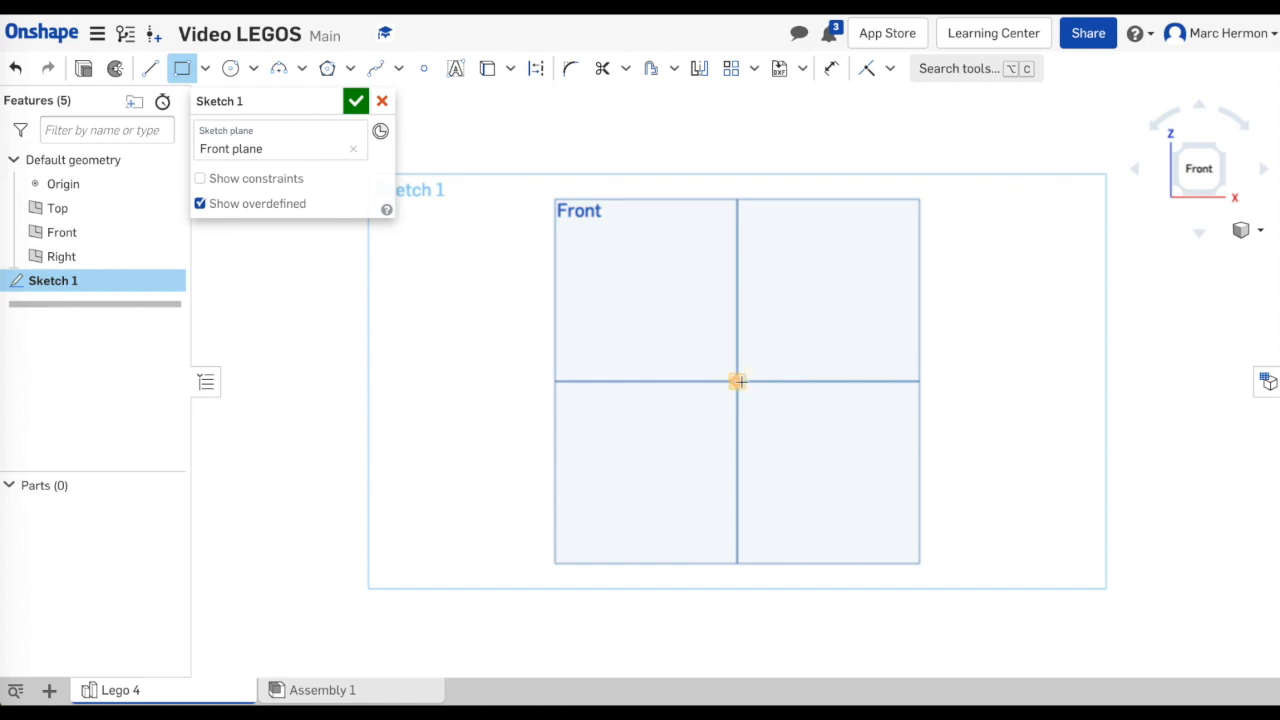
{"action": "left_click", "coordinate": [737, 381]}
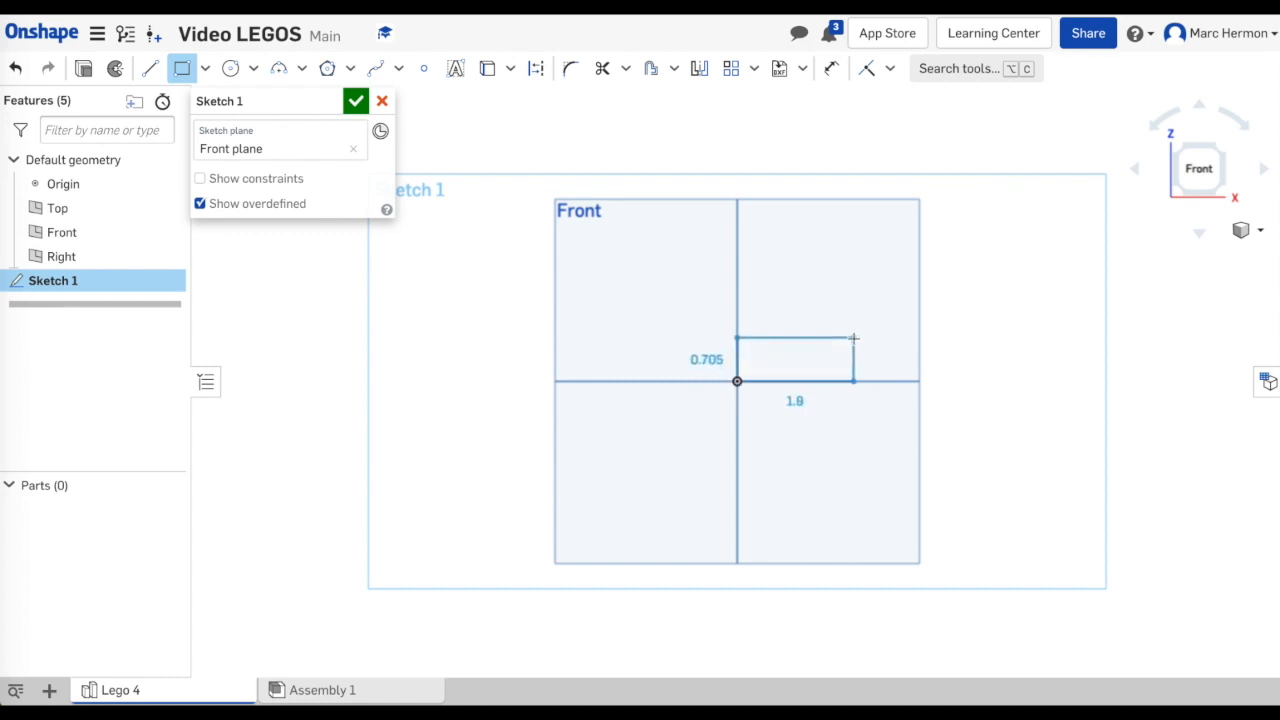
{"action": "left_click", "coordinate": [853, 338]}
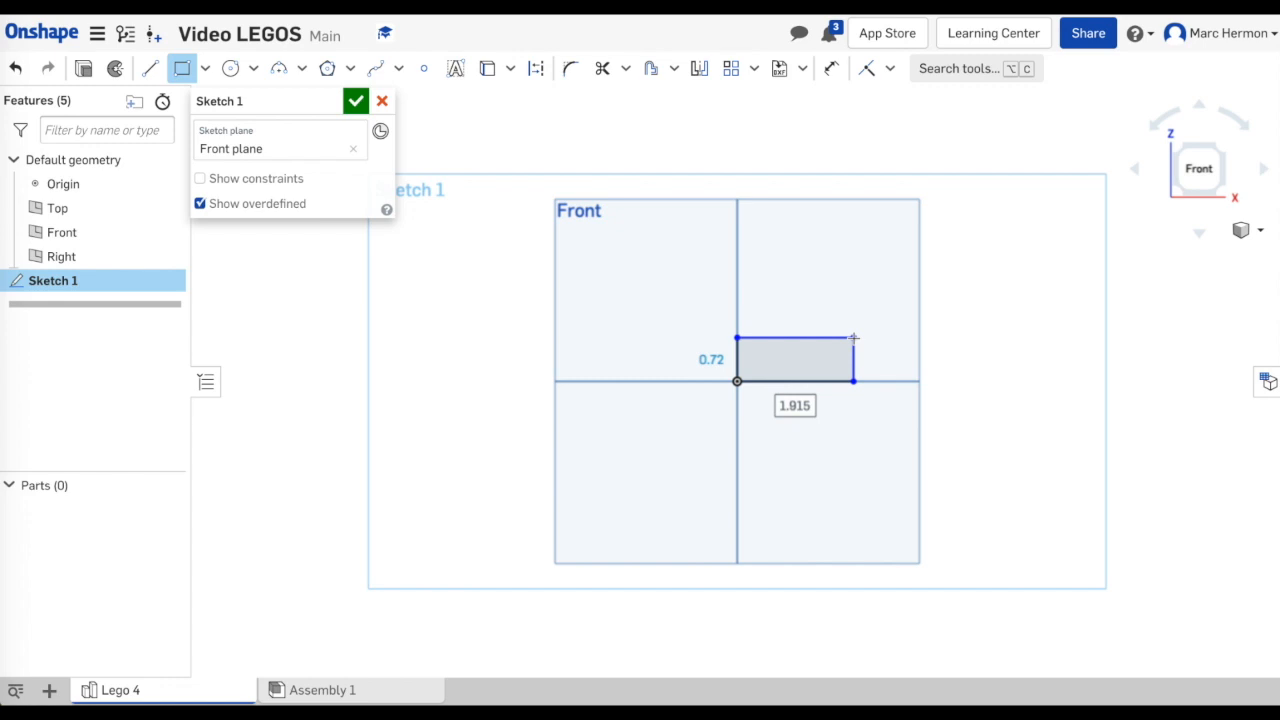
- Set the rectangle's width to 1.2 in and its height to 0.37 in, and finish the sketch
{"action": "type", "text": "1.20"}
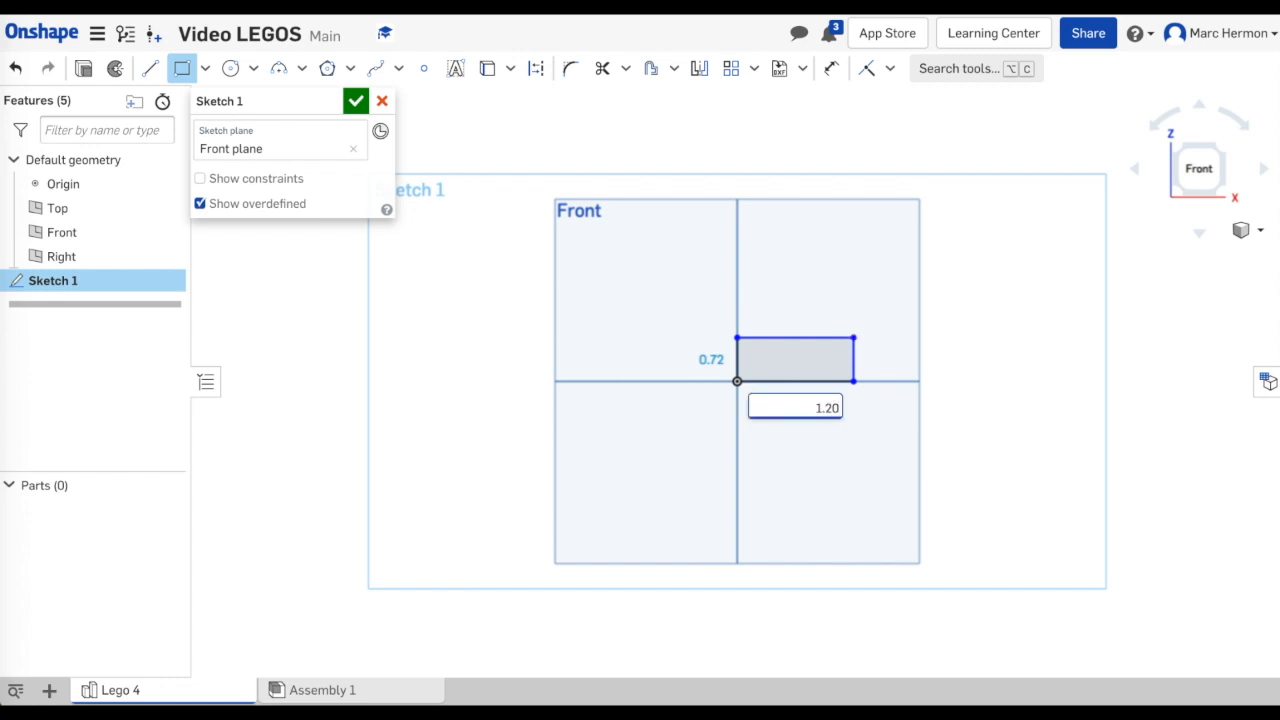
{"action": "key", "text": "Return"}
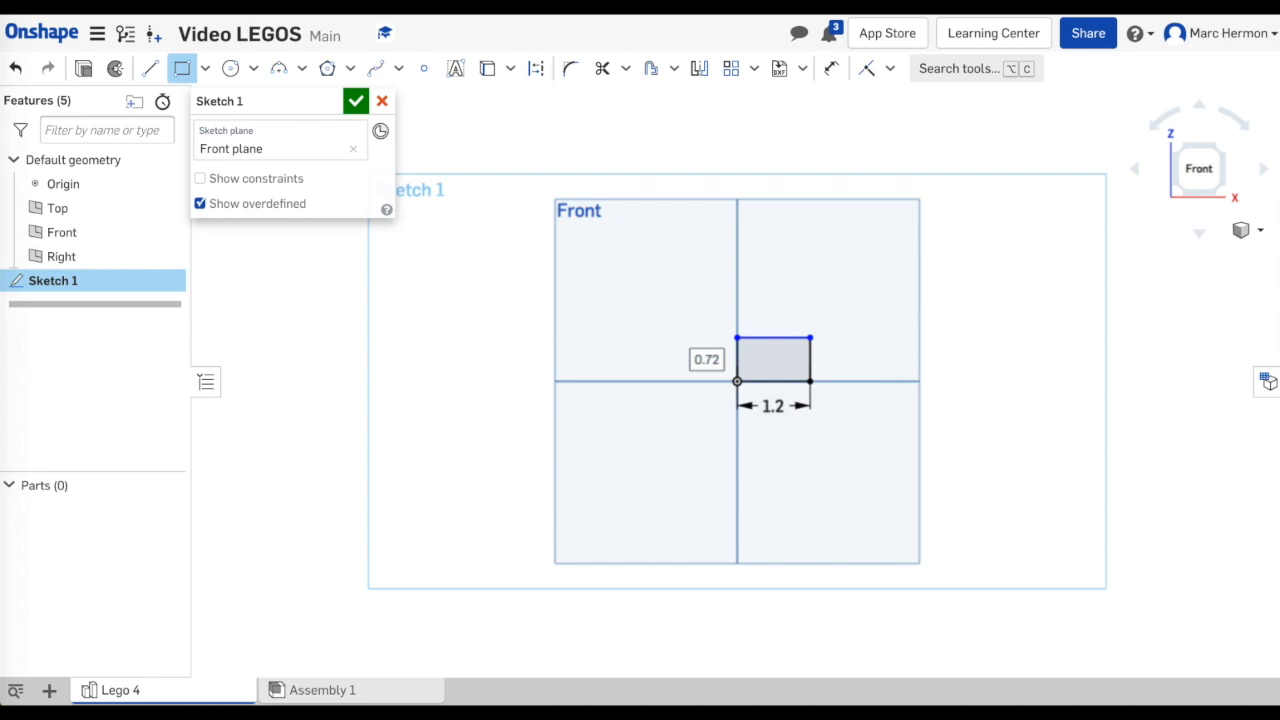
{"action": "type", "text": ".3"}
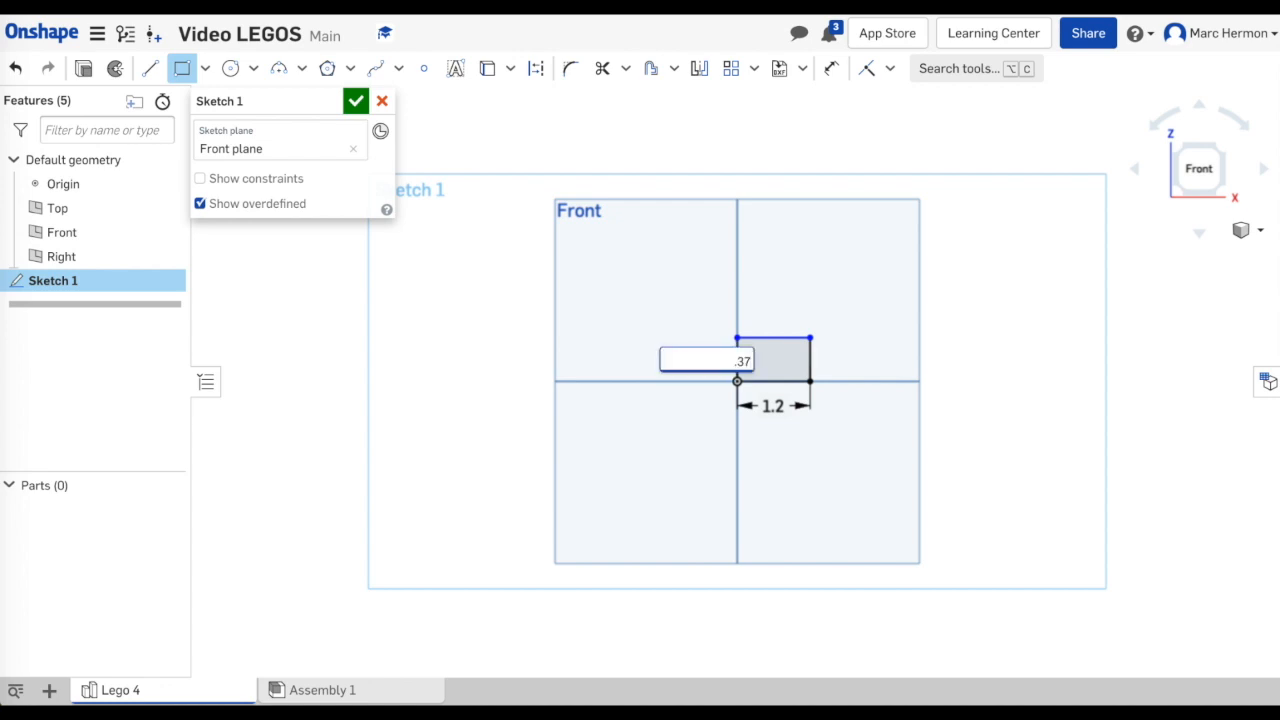
{"action": "key", "text": "Return"}
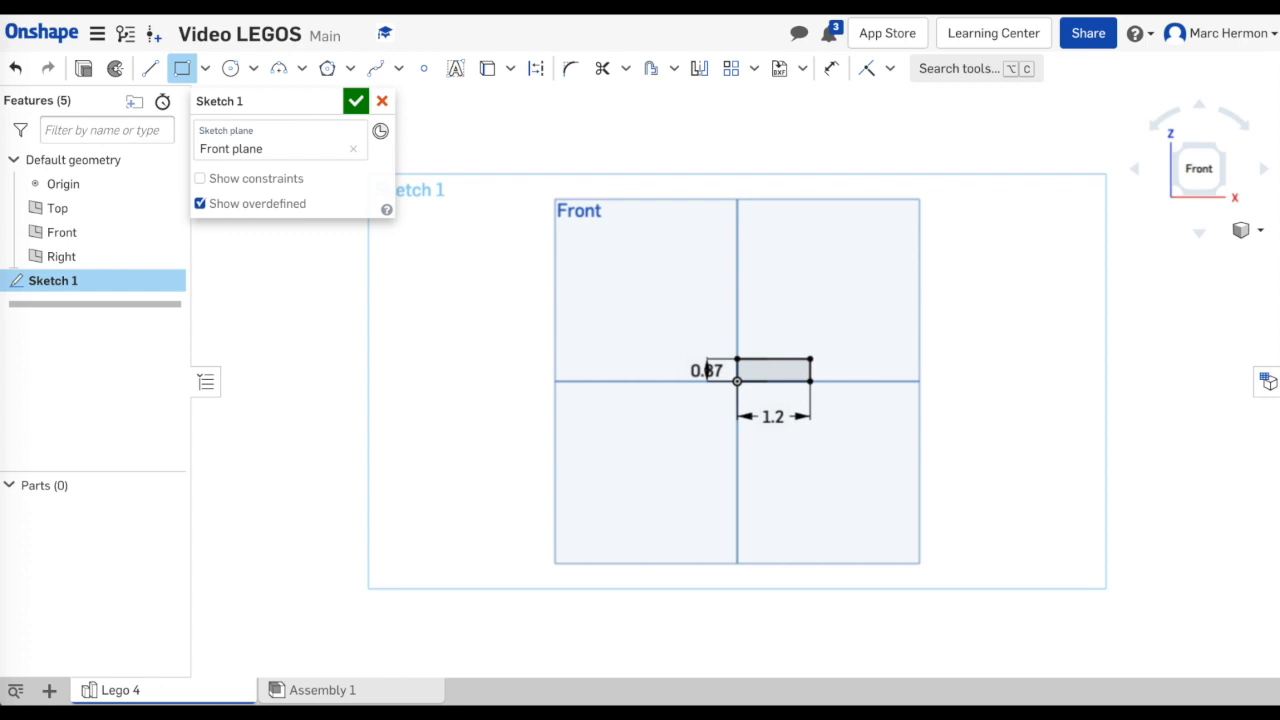
{"action": "left_click", "coordinate": [356, 101]}
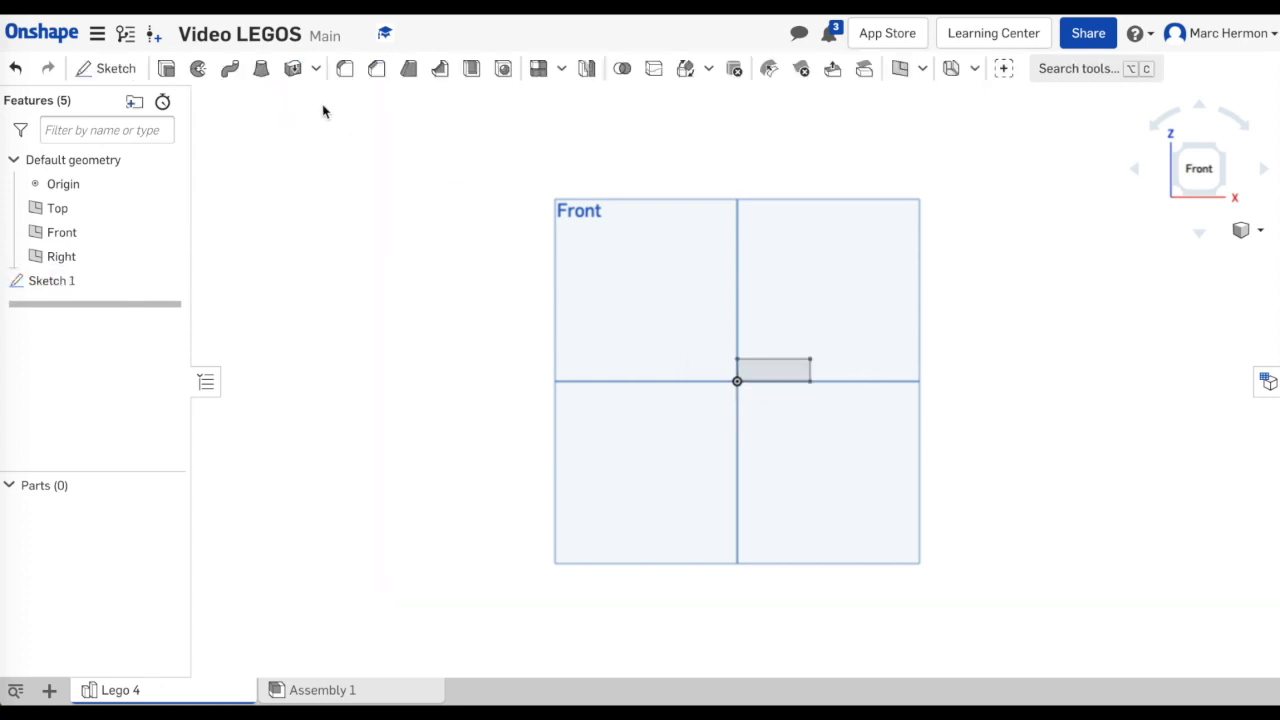
- Extrude the rectangle as a new solid with a blind depth of 0.6 in
{"action": "left_click", "coordinate": [166, 70]}
{"action": "left_click", "coordinate": [783, 374]}
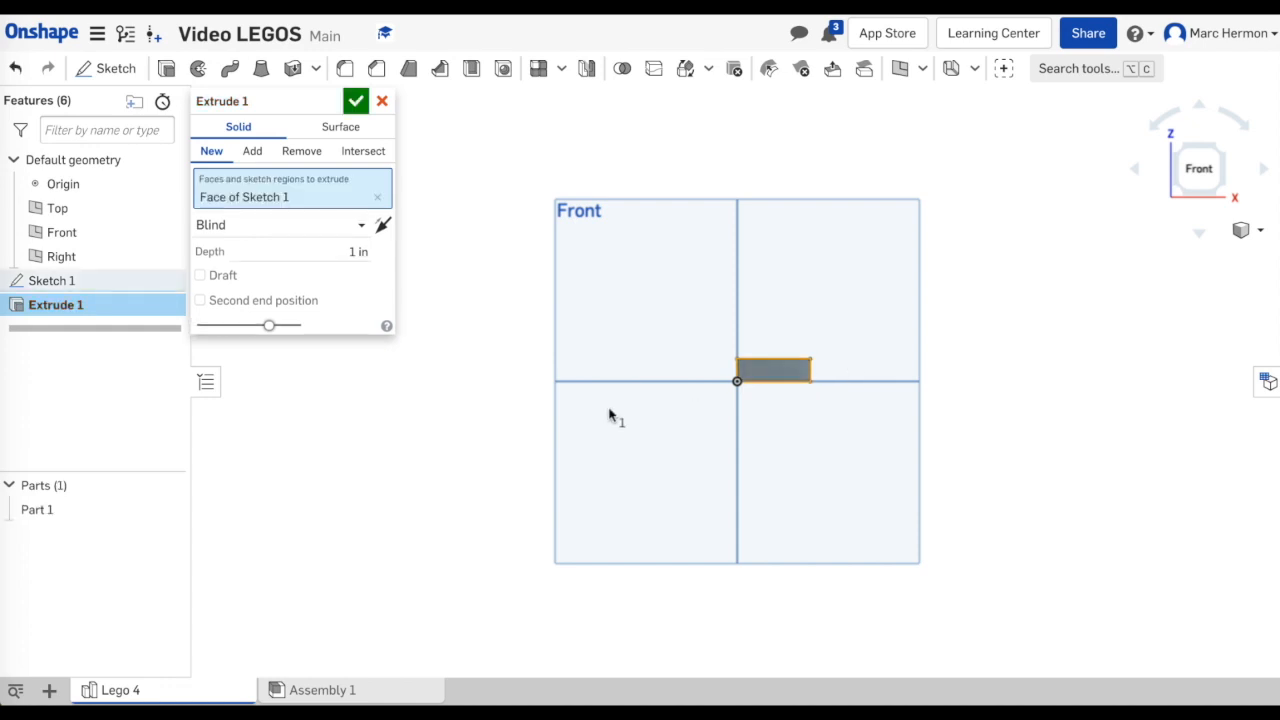
{"action": "left_click_drag", "start_coordinate": [354, 252], "coordinate": [364, 260]}
{"action": "key", "text": "BackSpace"}
{"action": "key", "text": "Return"}
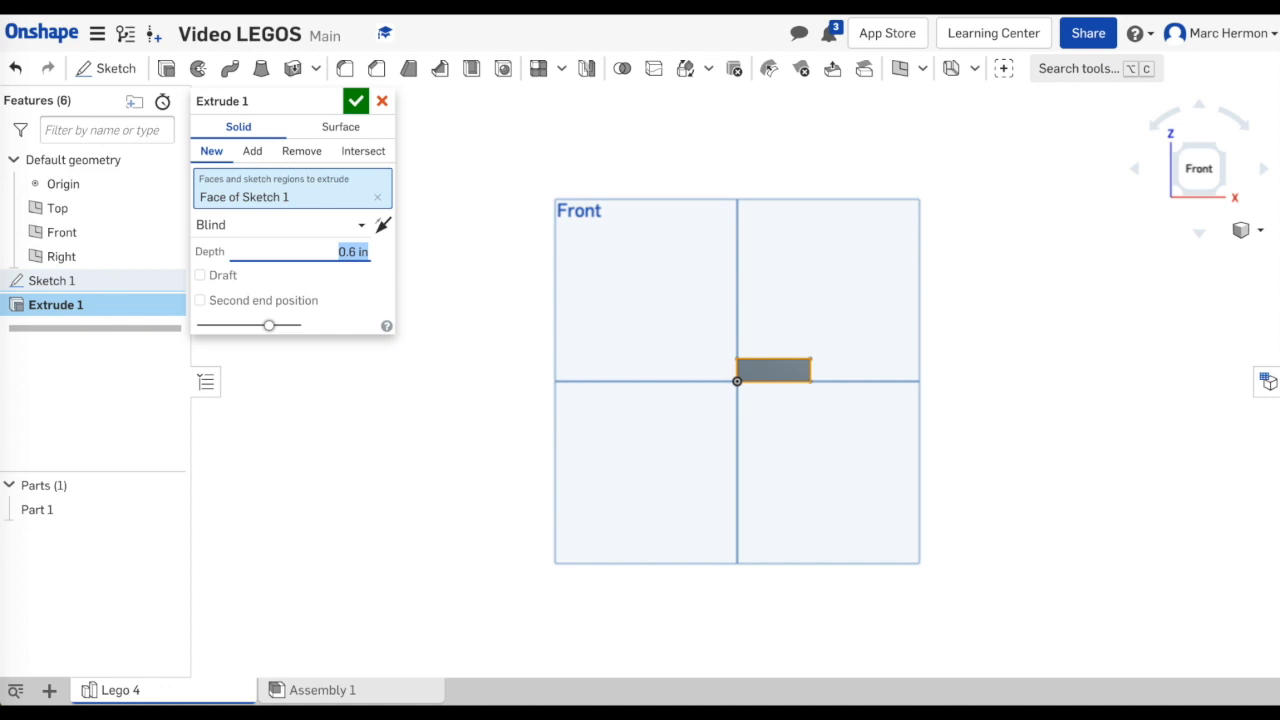
{"action": "left_click", "coordinate": [356, 100]}
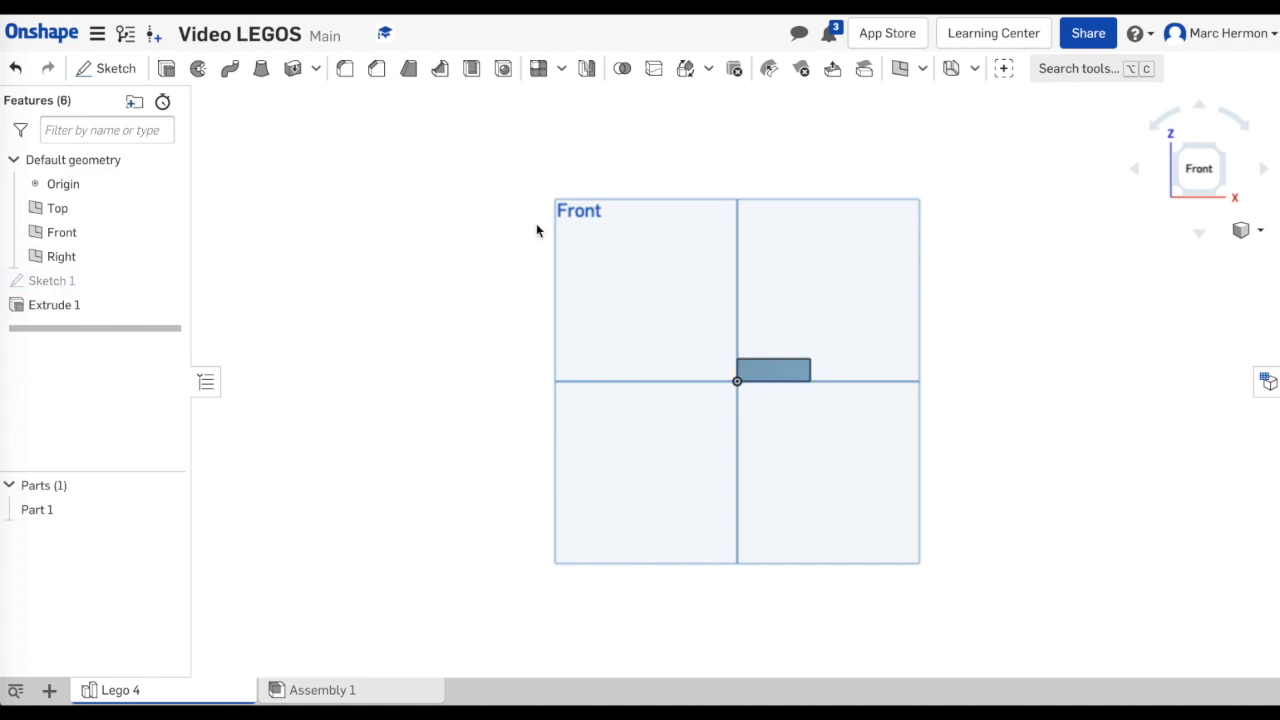
- Sketch a circle of 0.17 in diameter on the block's top face, near the corner at the origin
{"action": "key", "text": "shift+7"}
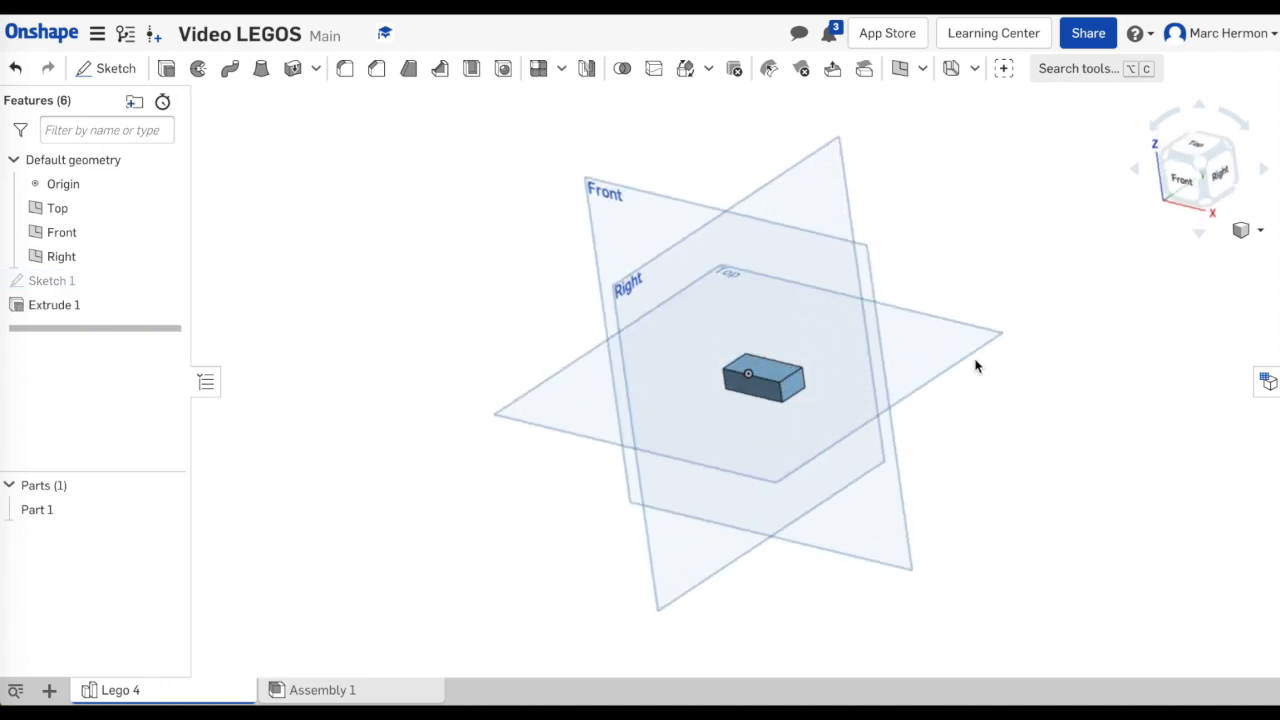
{"action": "scroll", "coordinate": [717, 352], "scroll_direction": "down", "scroll_amount": 2}
{"action": "scroll", "coordinate": [717, 352], "scroll_direction": "up", "scroll_amount": 6}
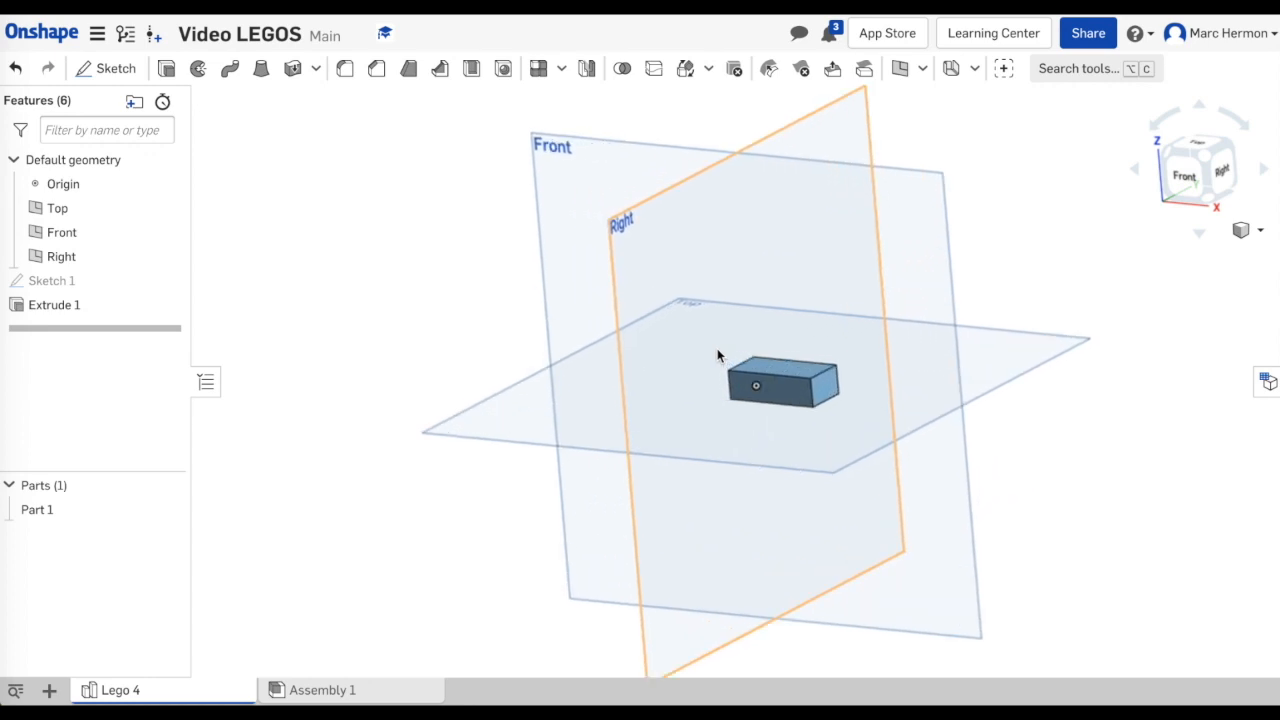
{"action": "left_click", "coordinate": [100, 68]}
{"action": "left_click", "coordinate": [884, 403]}
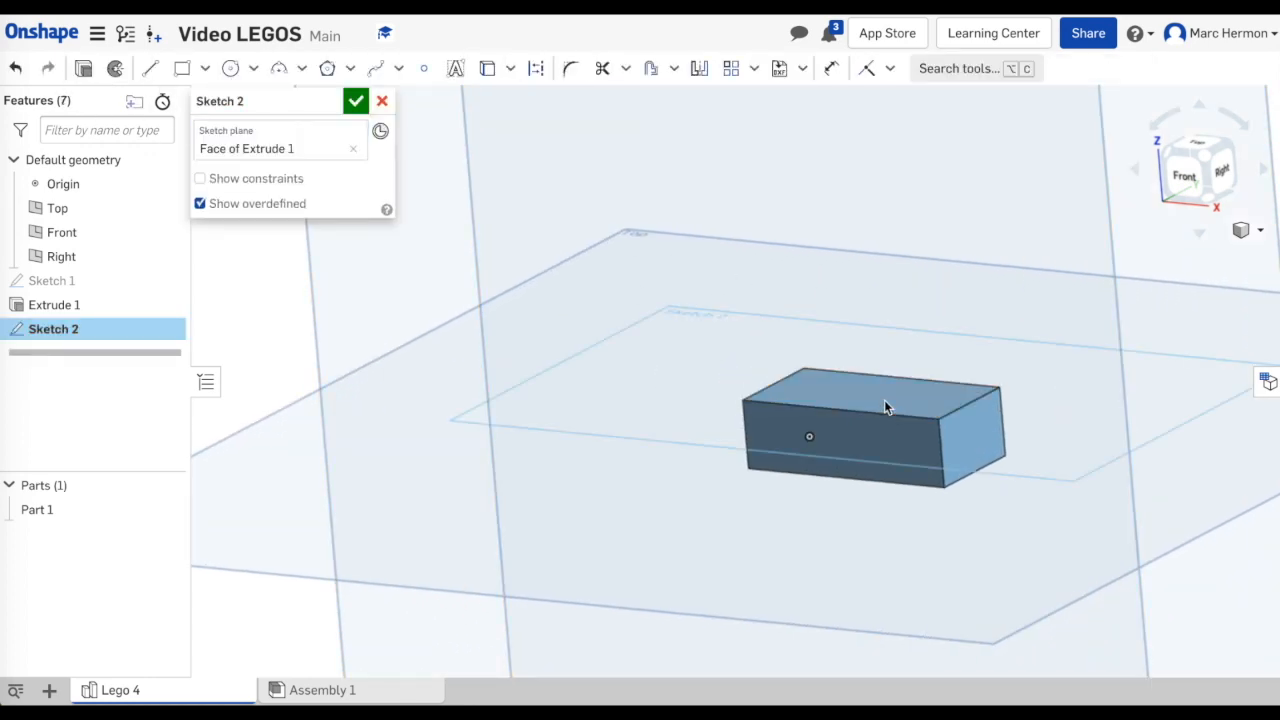
{"action": "right_click", "coordinate": [884, 405]}
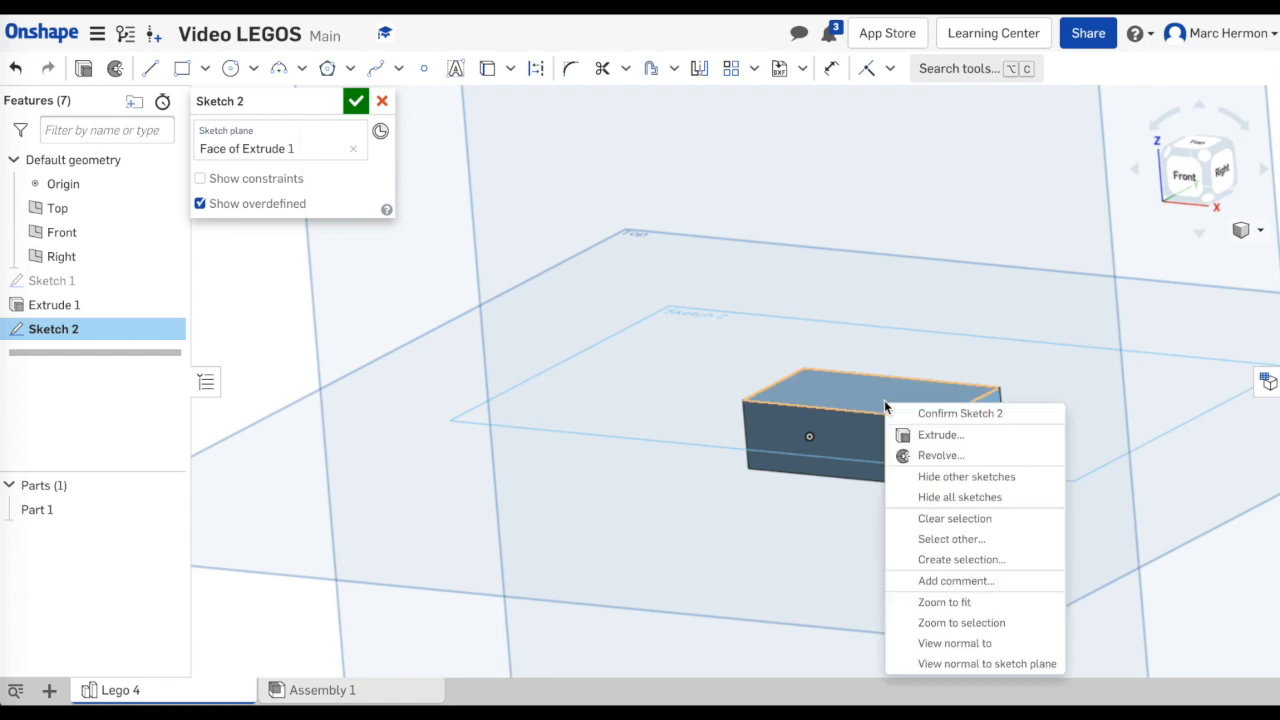
{"action": "left_click", "coordinate": [941, 643]}
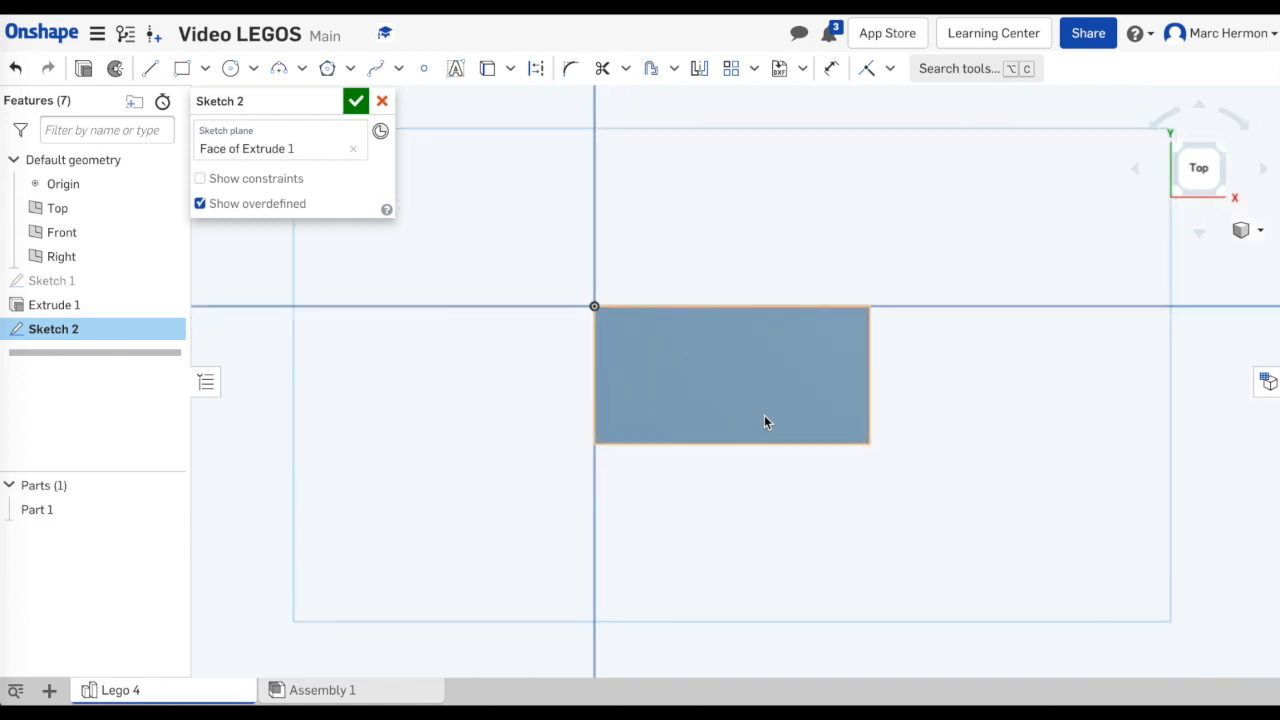
{"action": "left_click", "coordinate": [230, 68]}
{"action": "left_click", "coordinate": [613, 323]}
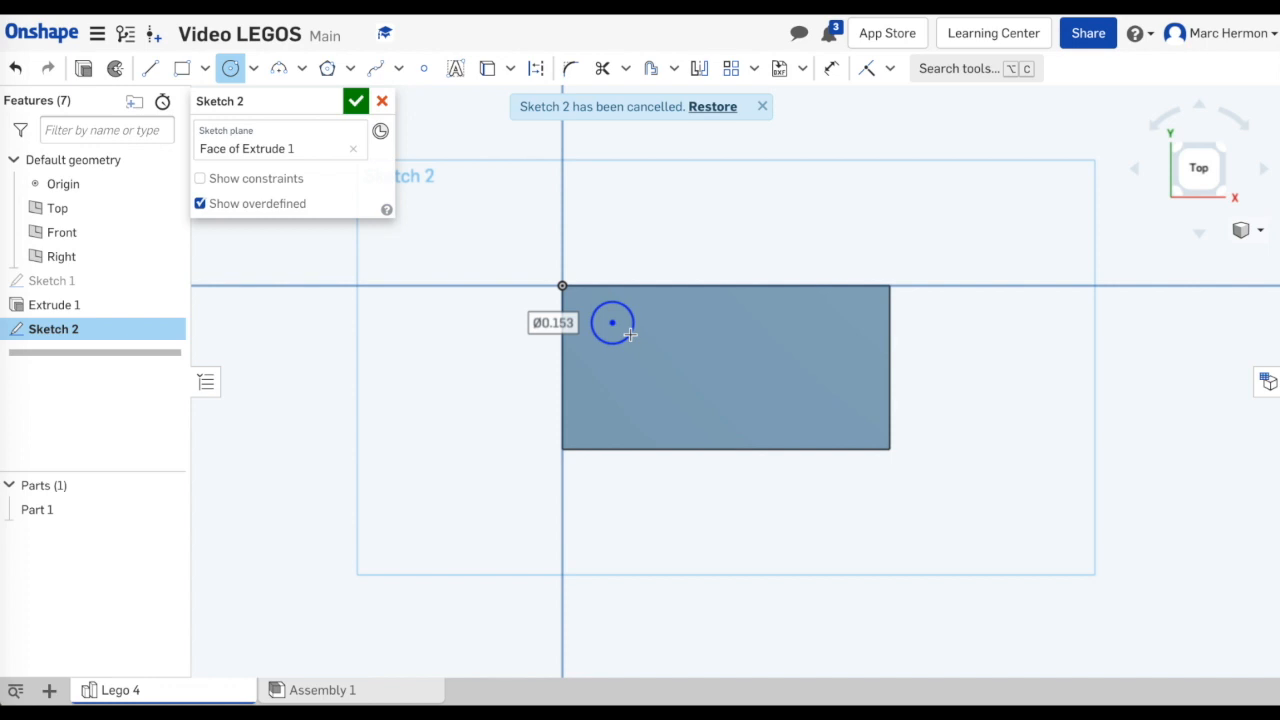
{"action": "type", "text": ".17"}
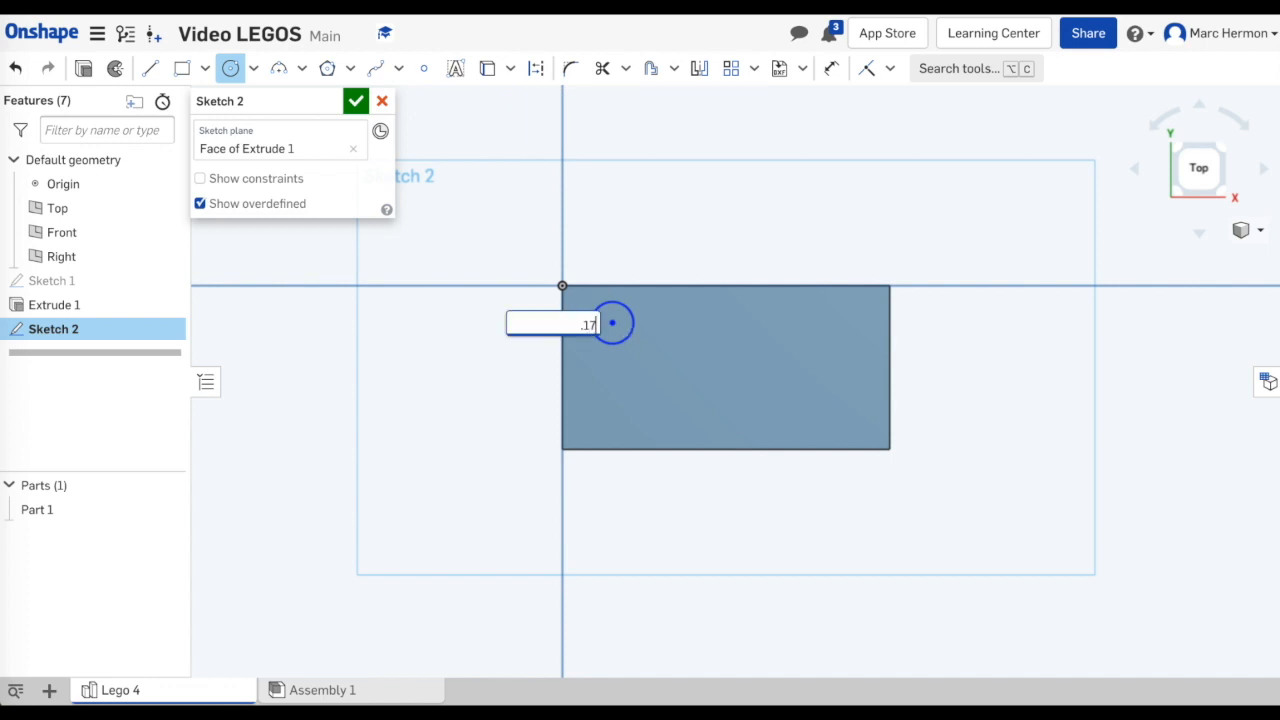
{"action": "key", "text": "Return"}
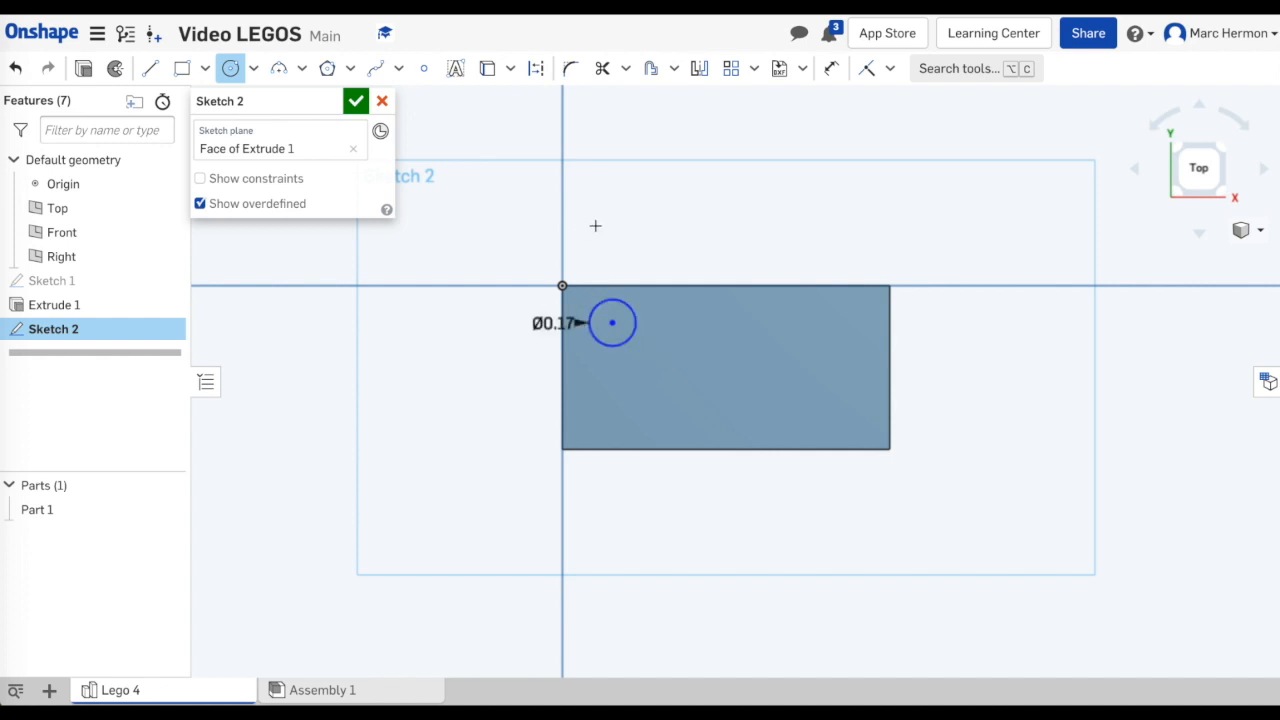
- Dimension the circle's centre 0.15 in from the long edge of the top face that passes through the origin
{"action": "left_click", "coordinate": [831, 68]}
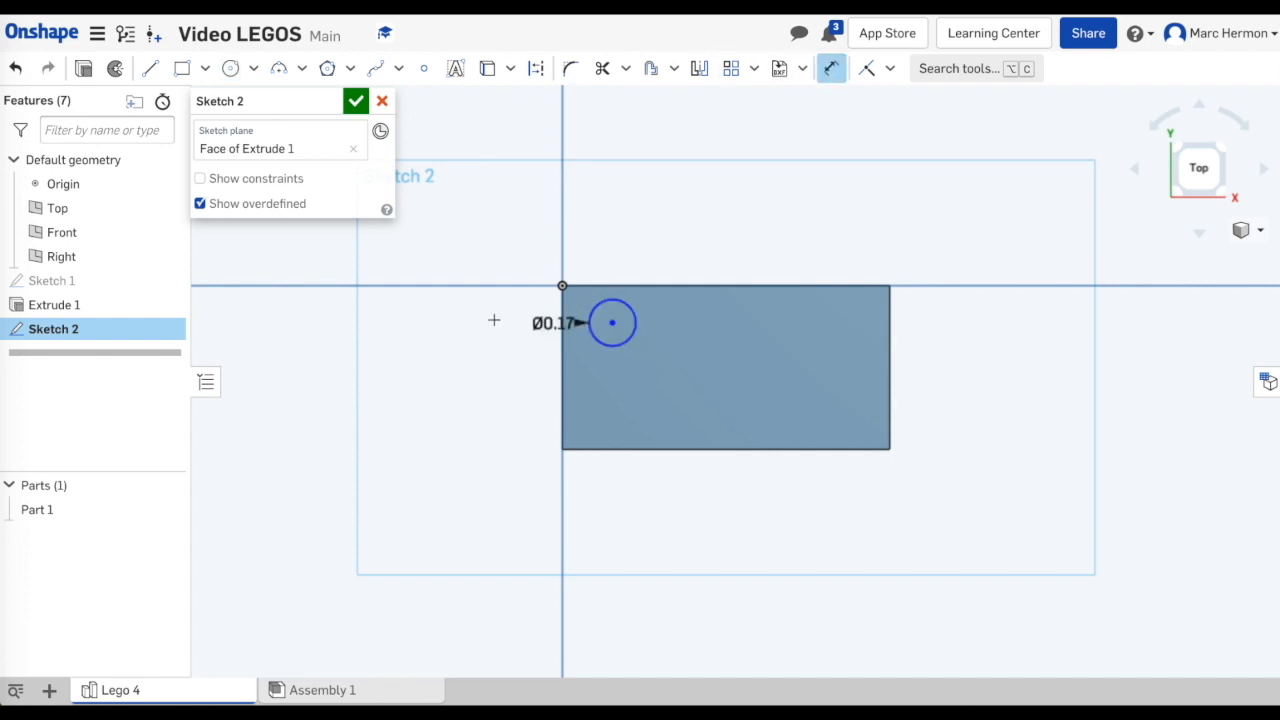
{"action": "left_click", "coordinate": [613, 321]}
{"action": "left_click", "coordinate": [488, 314]}
{"action": "type", "text": ".1"}
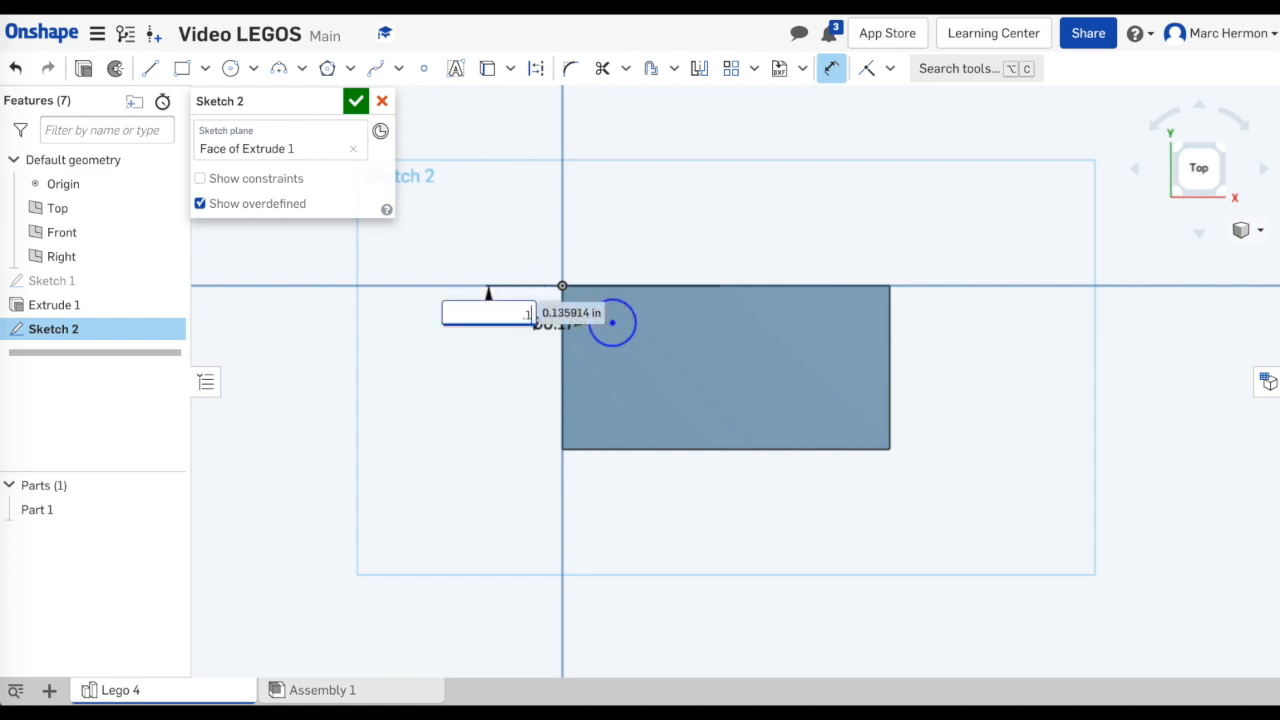
{"action": "type", "text": "5"}
{"action": "key", "text": "Return"}
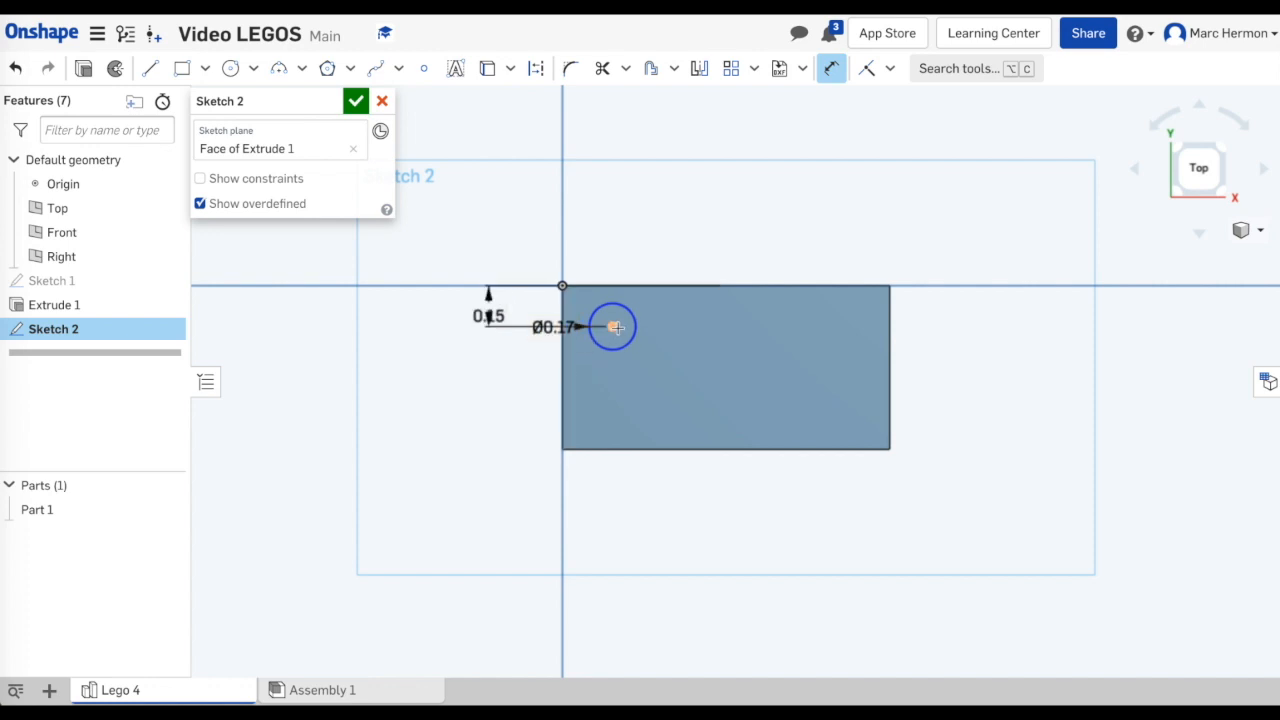
- Dimension the circle's centre 0.15 in from the short edge of the top face at the origin
{"action": "left_click", "coordinate": [614, 326]}
{"action": "left_click", "coordinate": [562, 400]}
{"action": "left_click", "coordinate": [583, 232]}
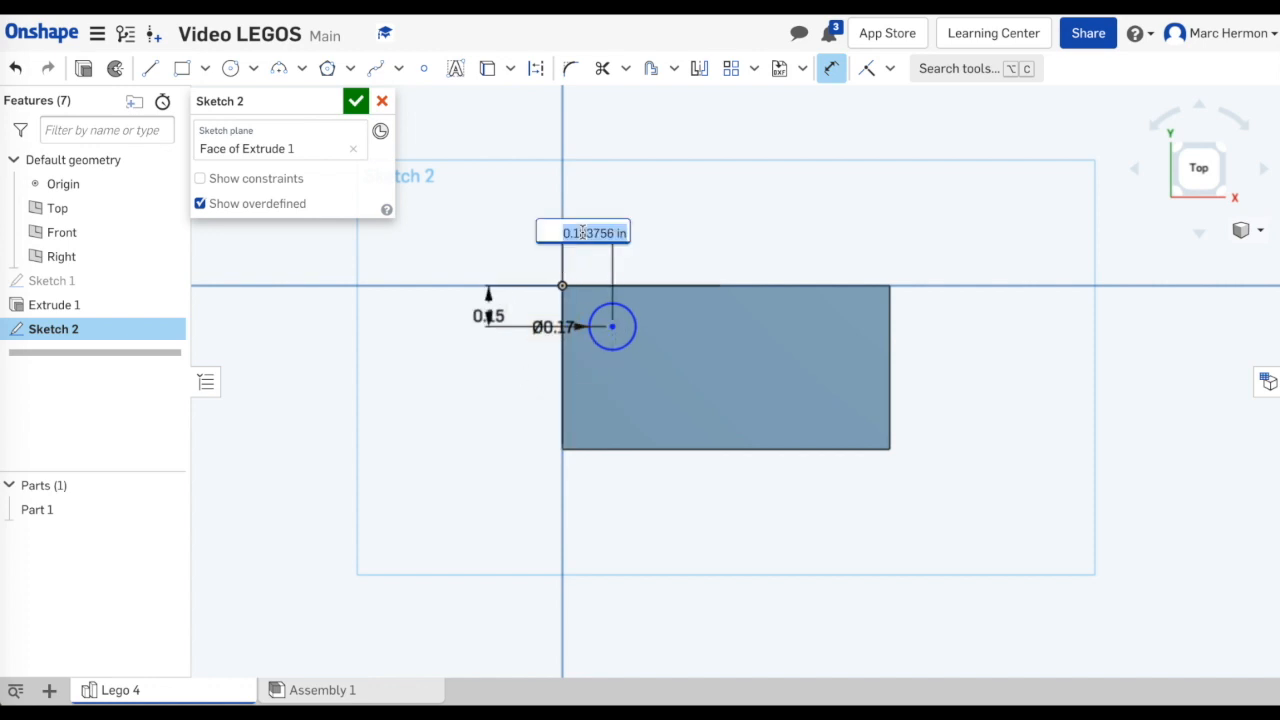
{"action": "type", "text": ".15"}
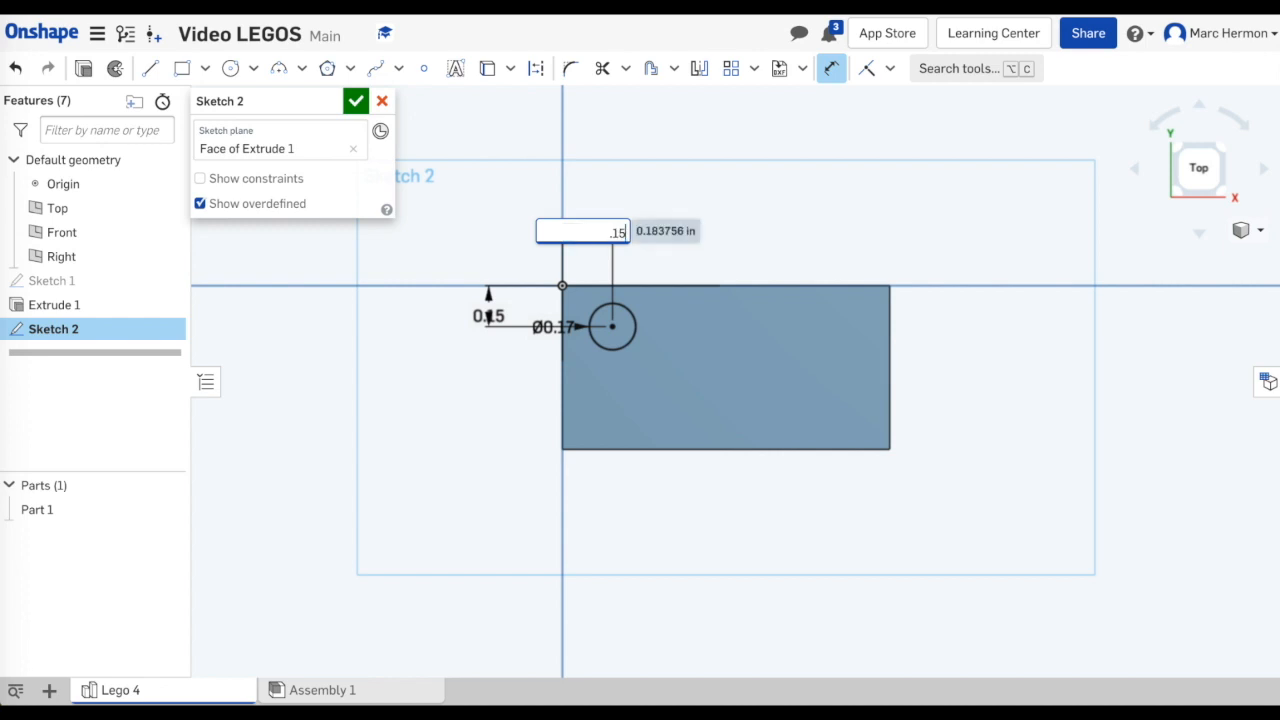
{"action": "key", "text": "Return"}
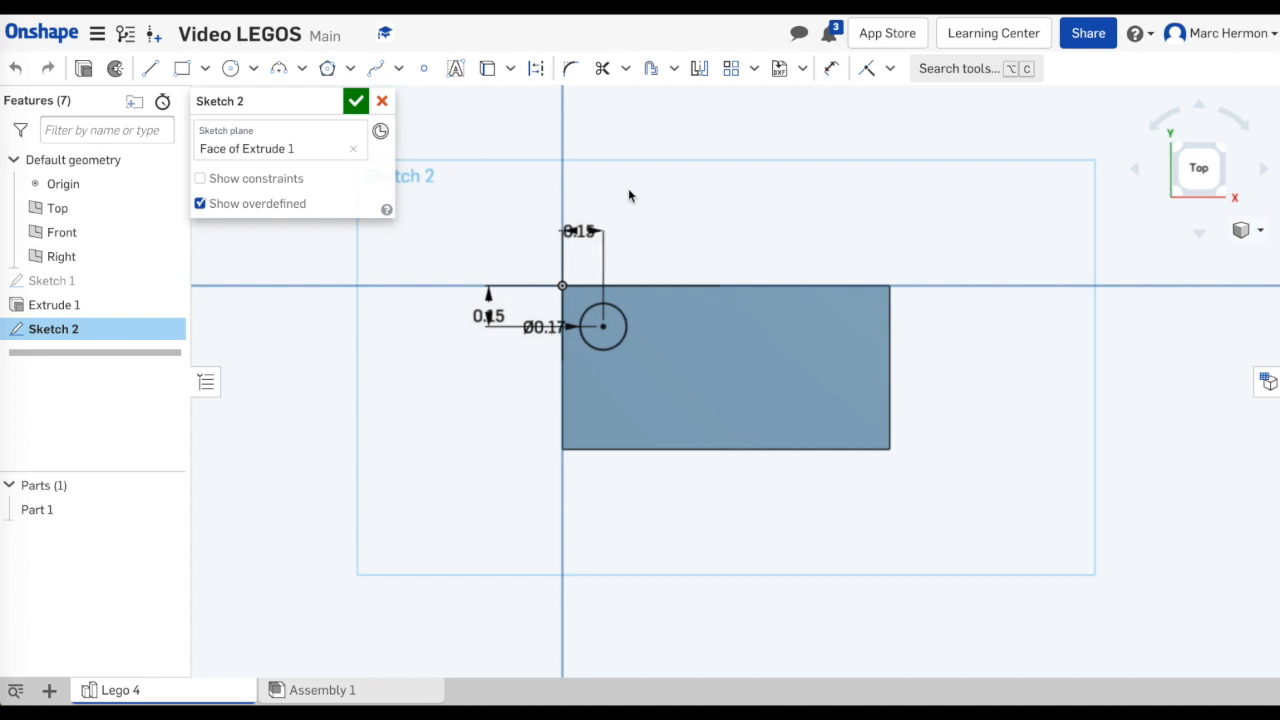
- Create a linear sketch pattern of the circle with 4 instances spaced 0.3 in apart along the block's long edge
{"action": "left_click", "coordinate": [730, 68]}
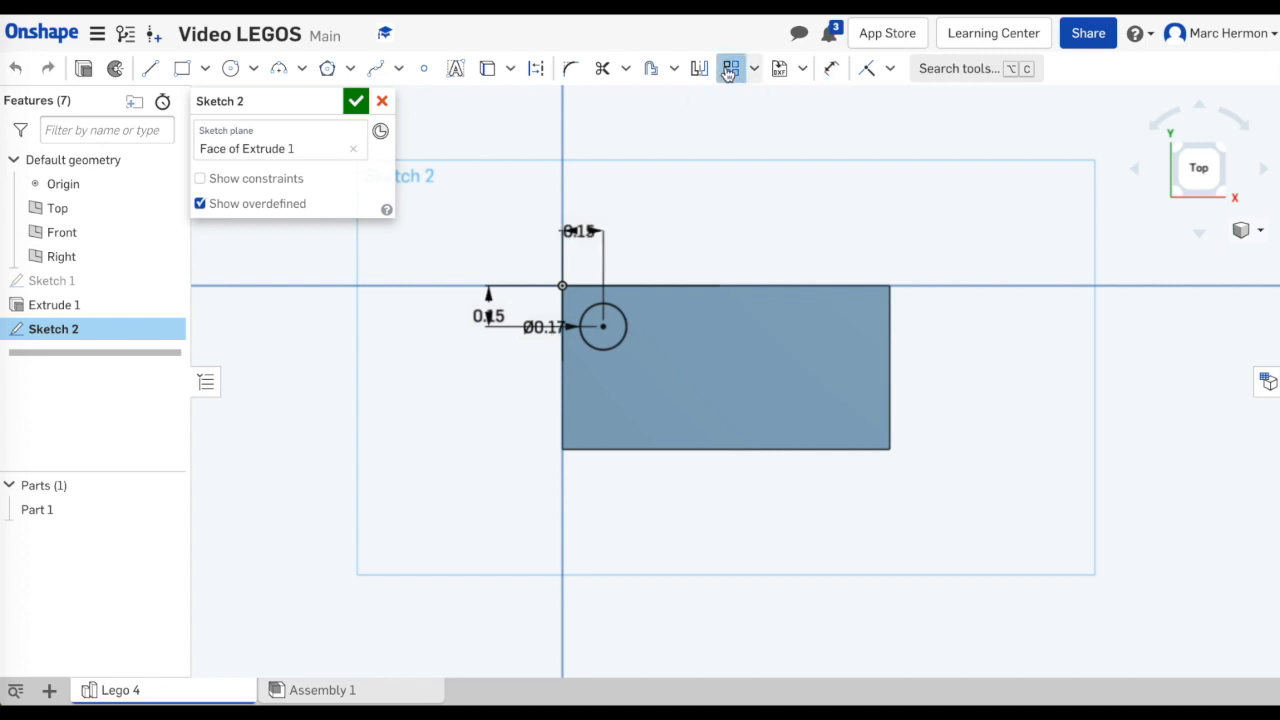
{"action": "left_click", "coordinate": [619, 318]}
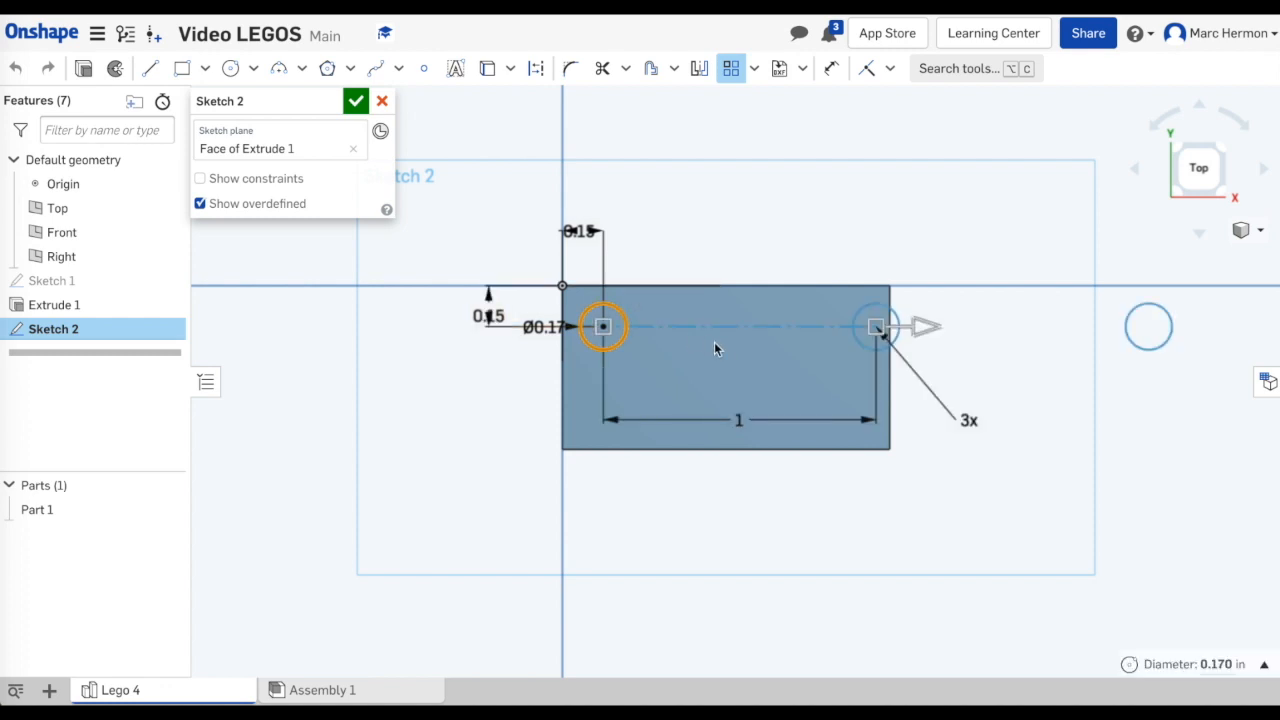
{"action": "double_click", "coordinate": [966, 421]}
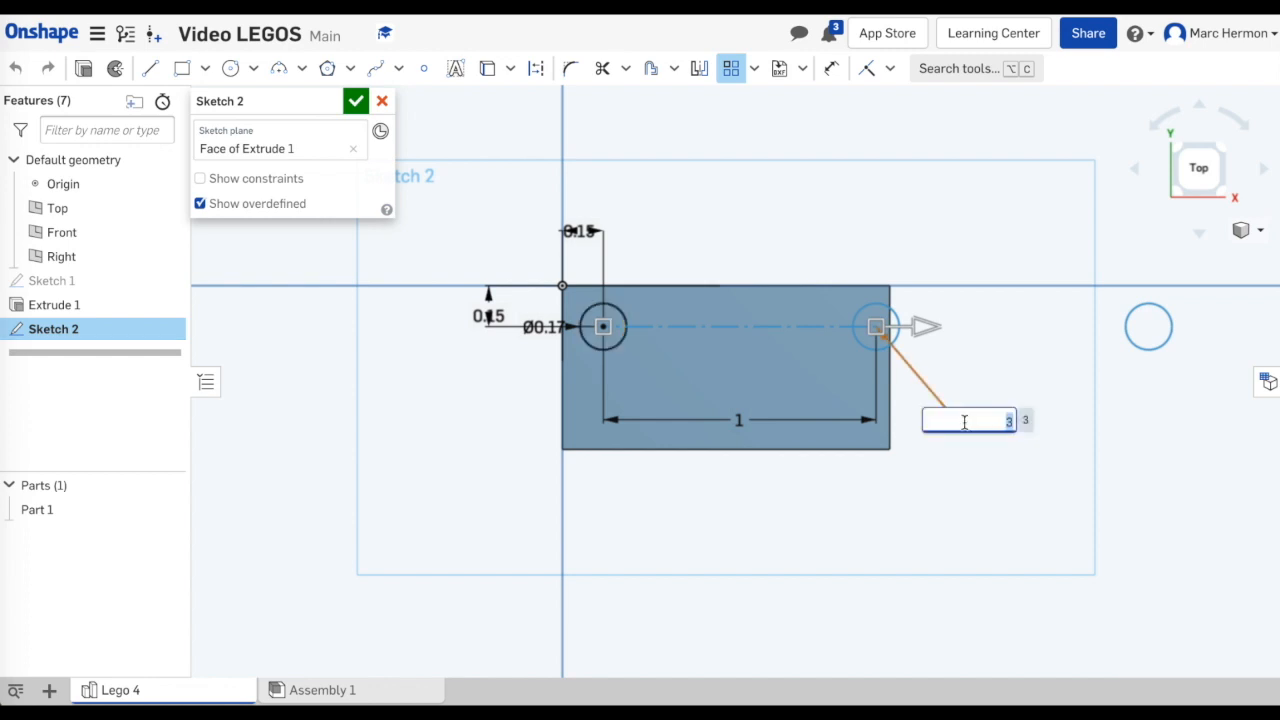
{"action": "type", "text": "4"}
{"action": "key", "text": "Return"}
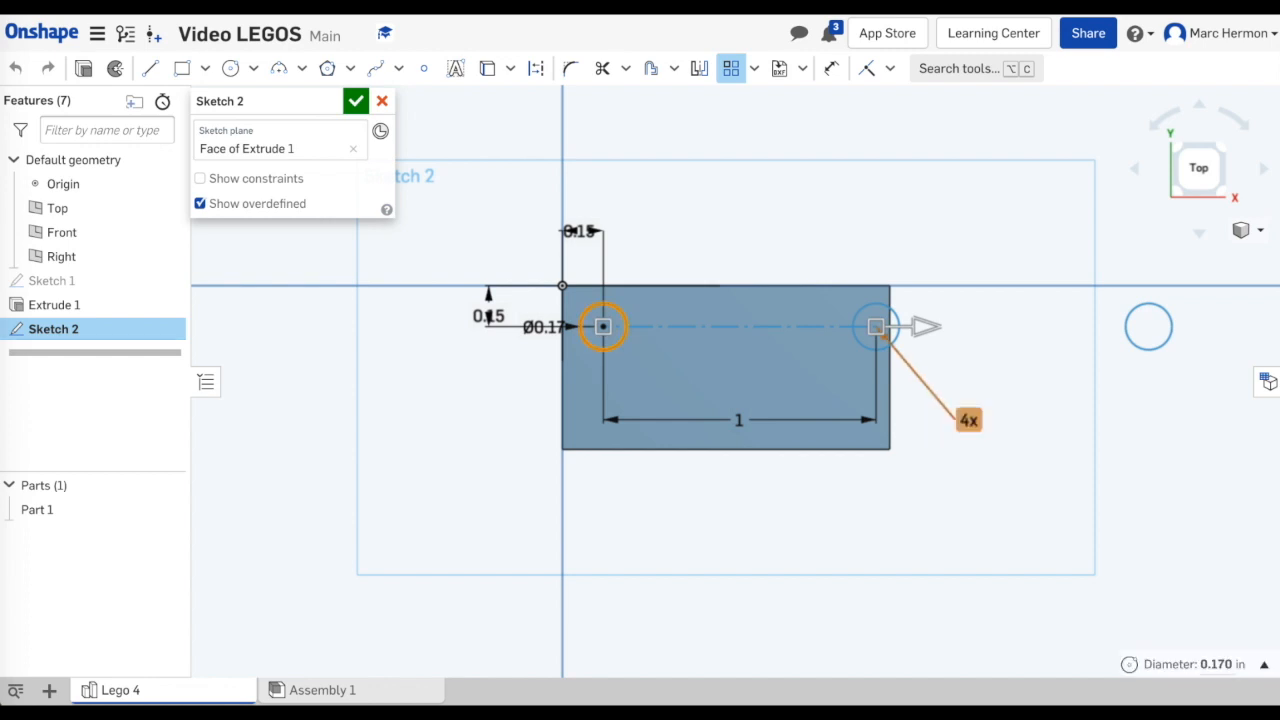
{"action": "double_click", "coordinate": [740, 418]}
{"action": "type", "text": ".3"}
{"action": "key", "text": "Return"}
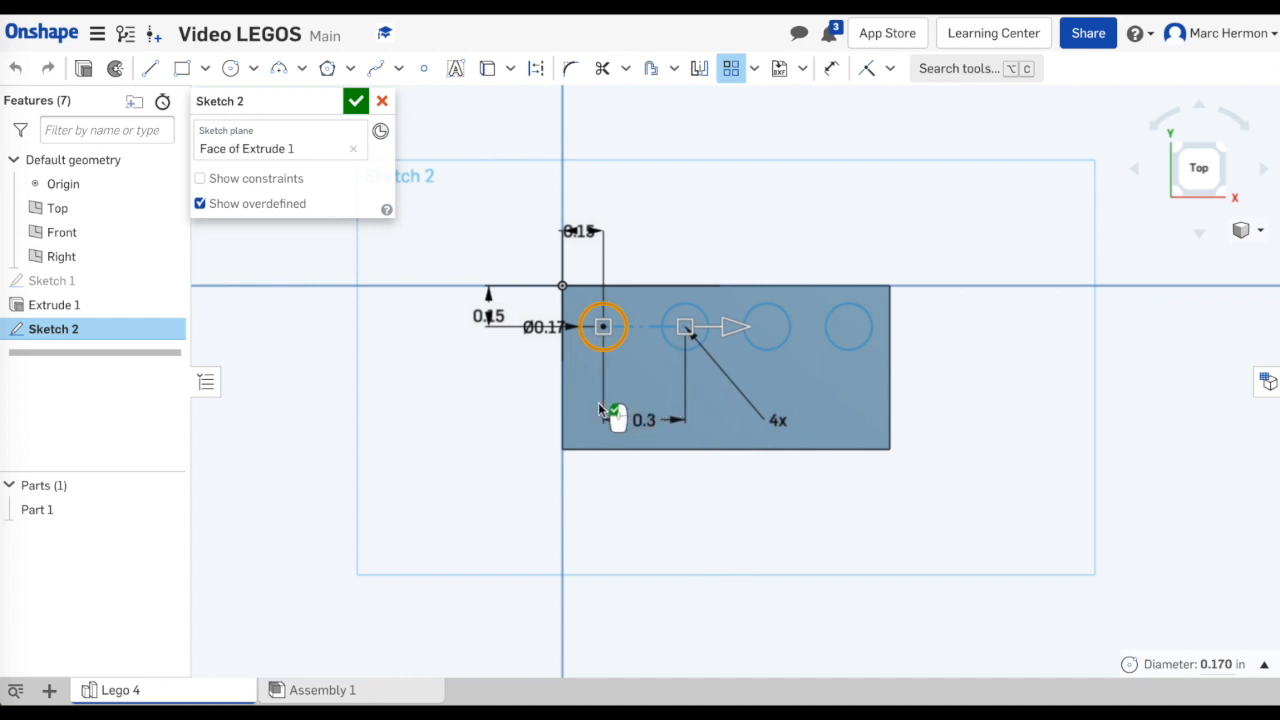
- Extend the circle pattern to two rows, 0.3 in apart toward the opposite long edge, and finish the sketch
{"action": "scroll", "coordinate": [598, 402], "scroll_direction": "up", "scroll_amount": 2}
{"action": "scroll", "coordinate": [598, 402], "scroll_direction": "down", "scroll_amount": 3}
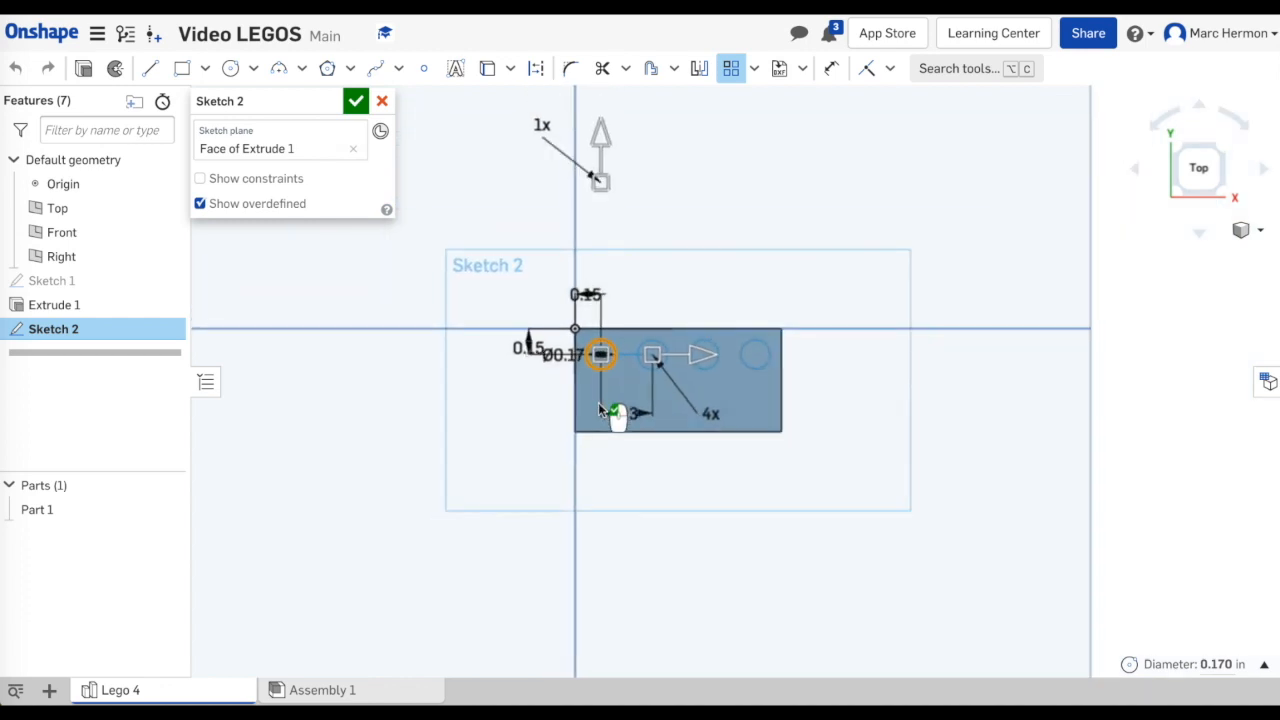
{"action": "left_click_drag", "start_coordinate": [600, 192], "coordinate": [580, 425]}
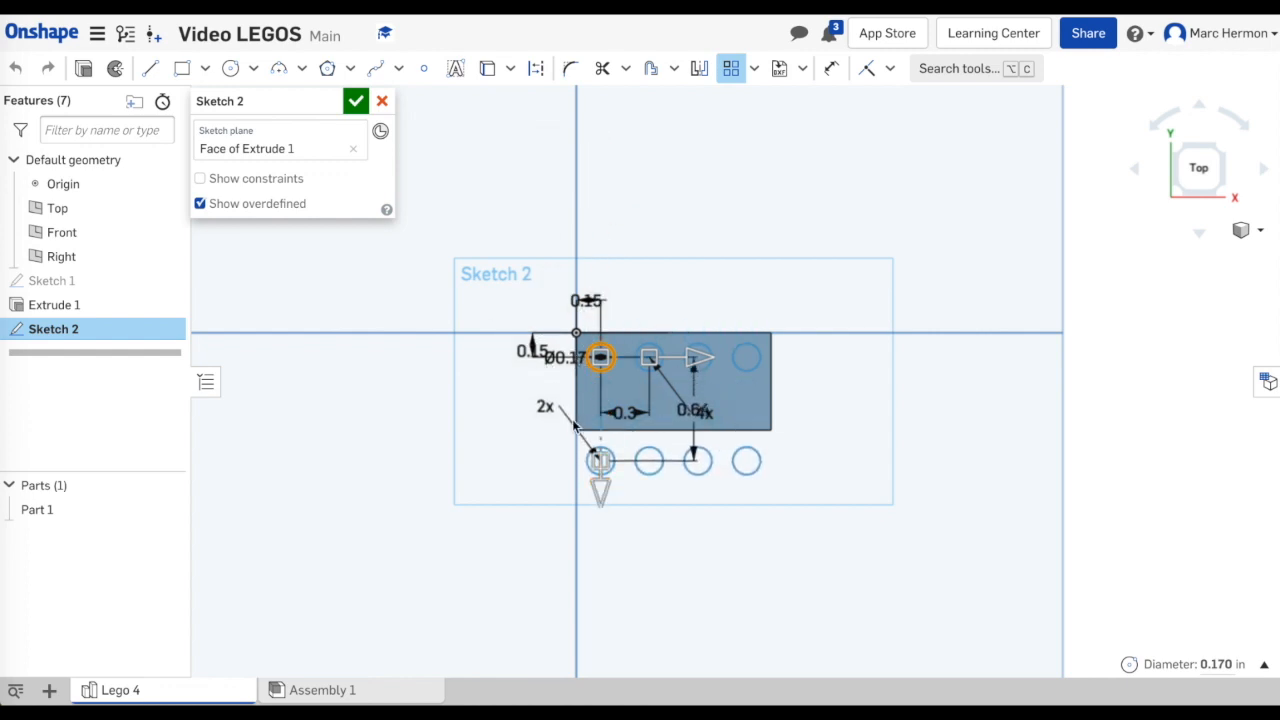
{"action": "left_click_drag", "start_coordinate": [596, 476], "coordinate": [606, 449]}
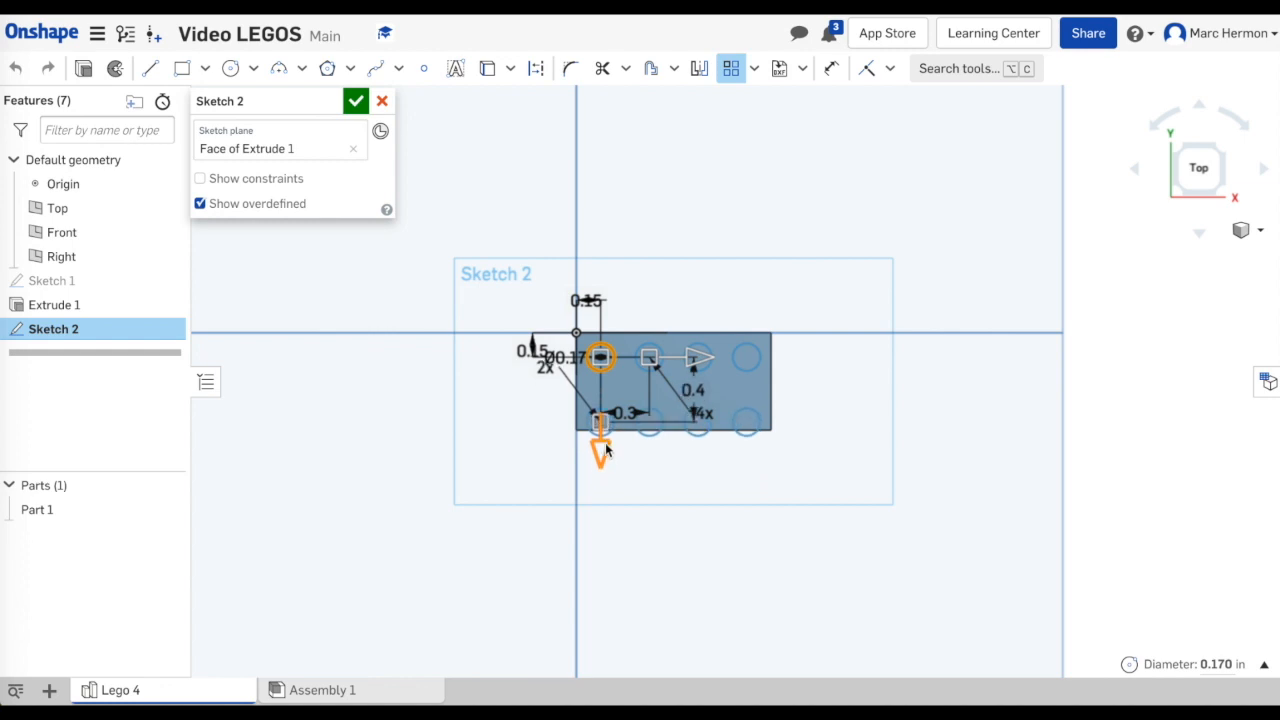
{"action": "double_click", "coordinate": [696, 390]}
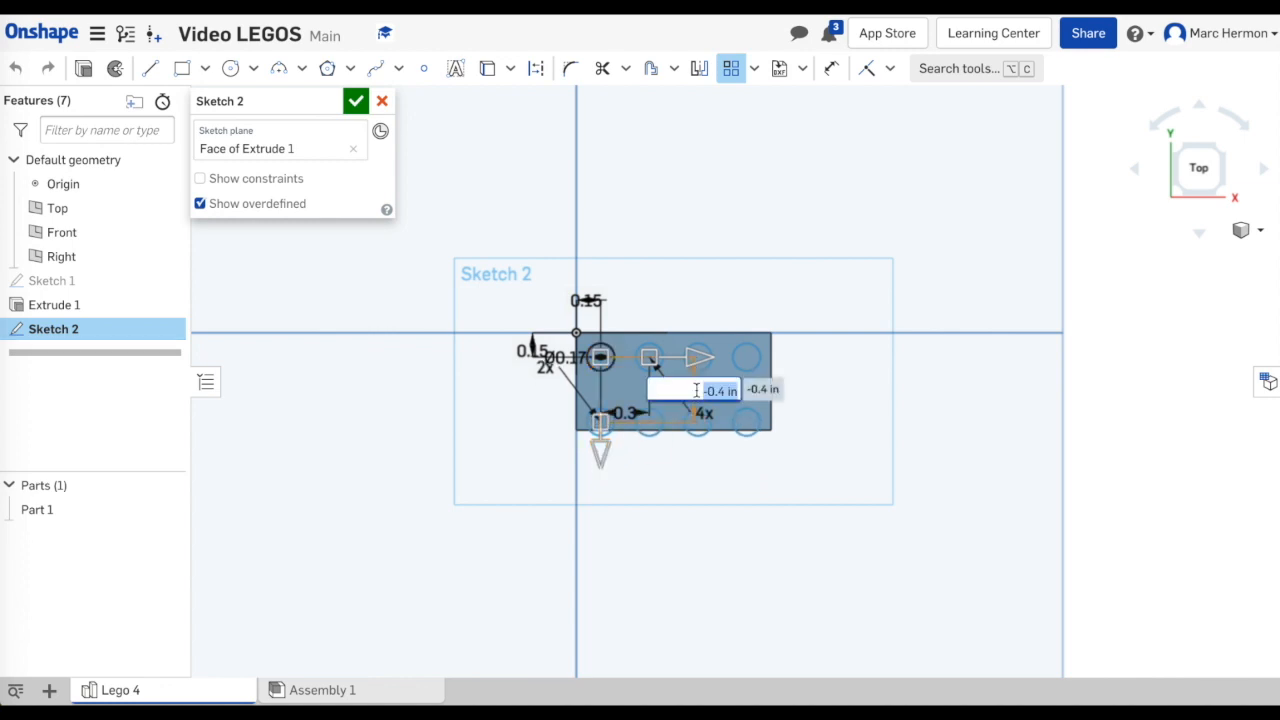
{"action": "key", "text": "BackSpace"}
{"action": "type", "text": "-.3"}
{"action": "key", "text": "Return"}
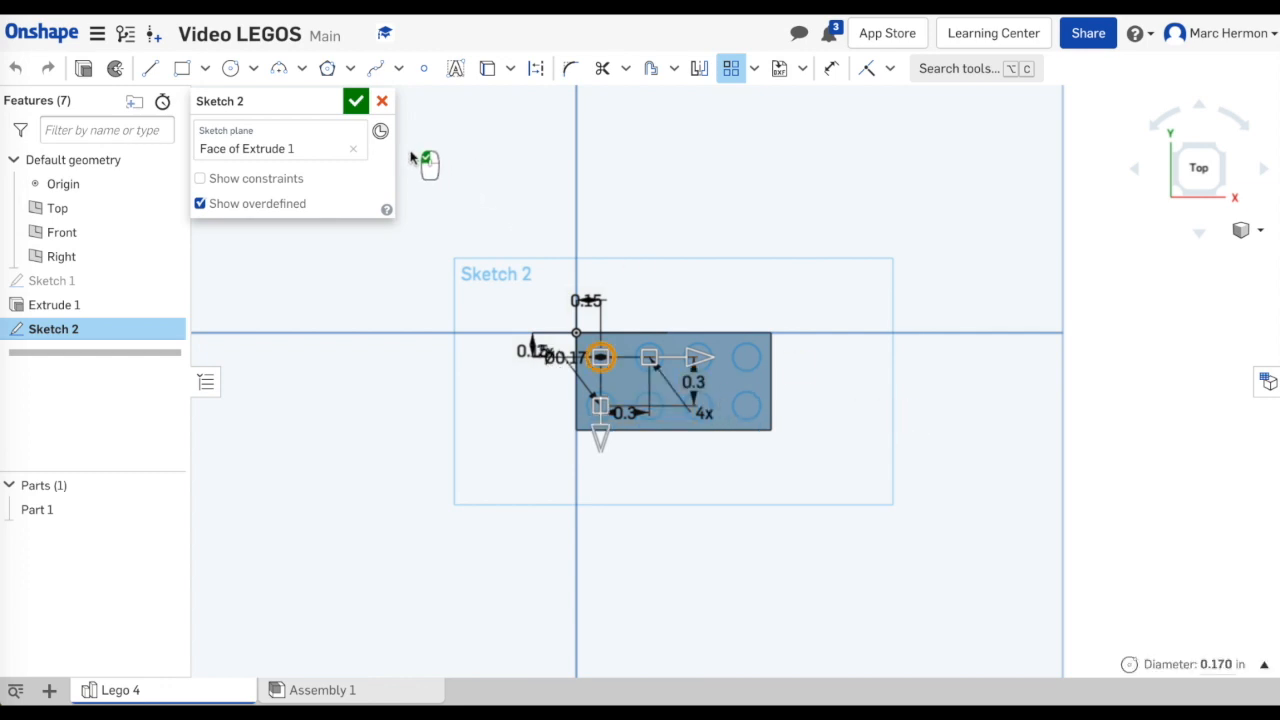
{"action": "left_click", "coordinate": [357, 102]}
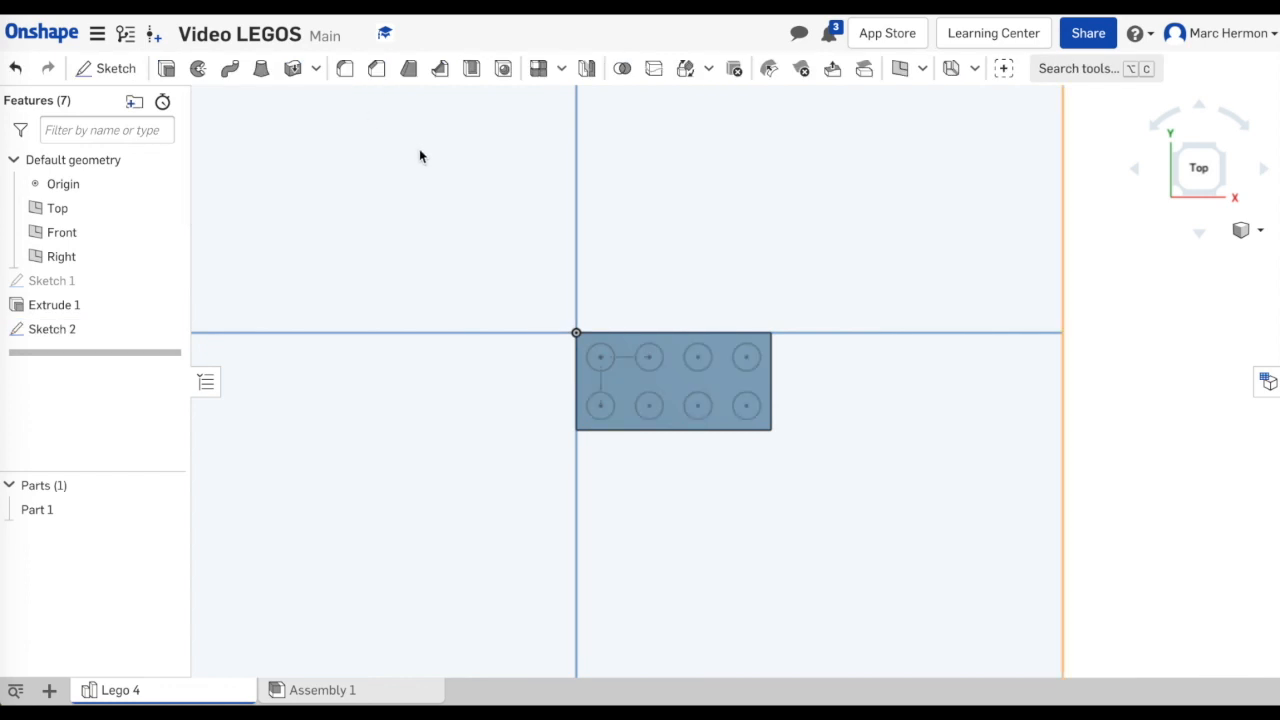
- Extrude all eight circles with a blind depth of 0.07 in, adding them to the block as studs
{"action": "left_click", "coordinate": [169, 76]}
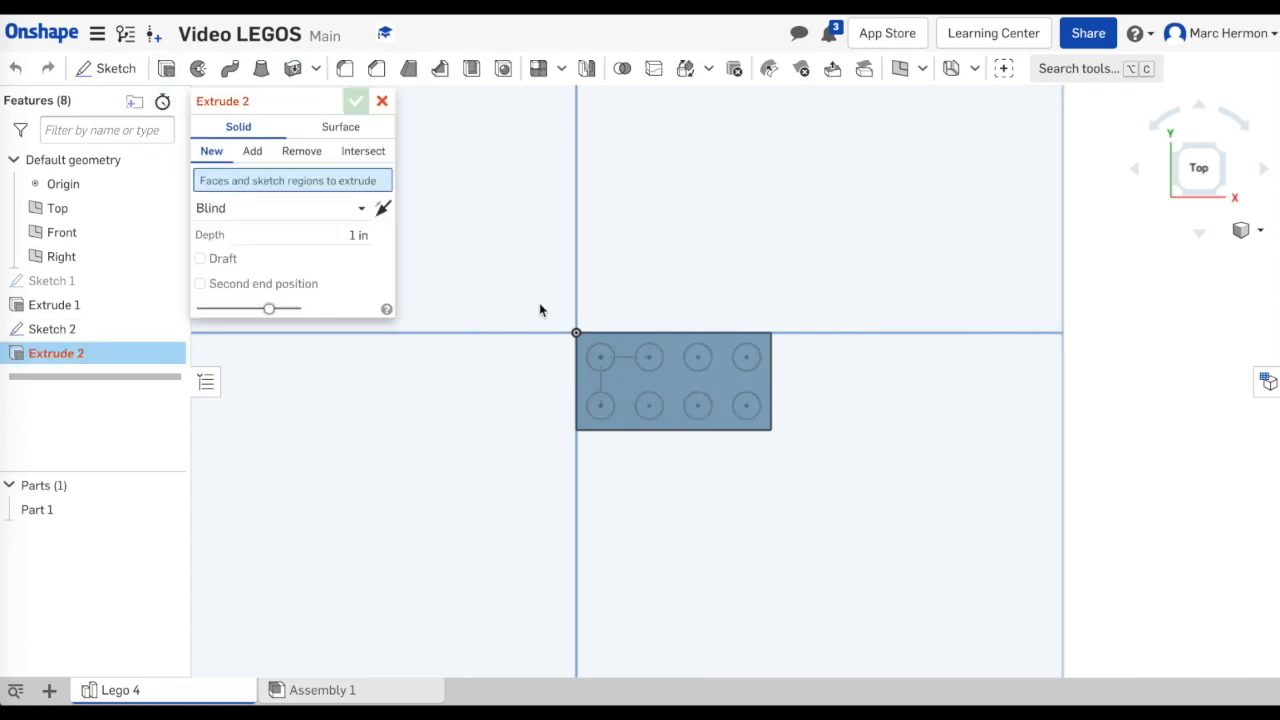
{"action": "left_click", "coordinate": [604, 360]}
{"action": "left_click", "coordinate": [650, 360]}
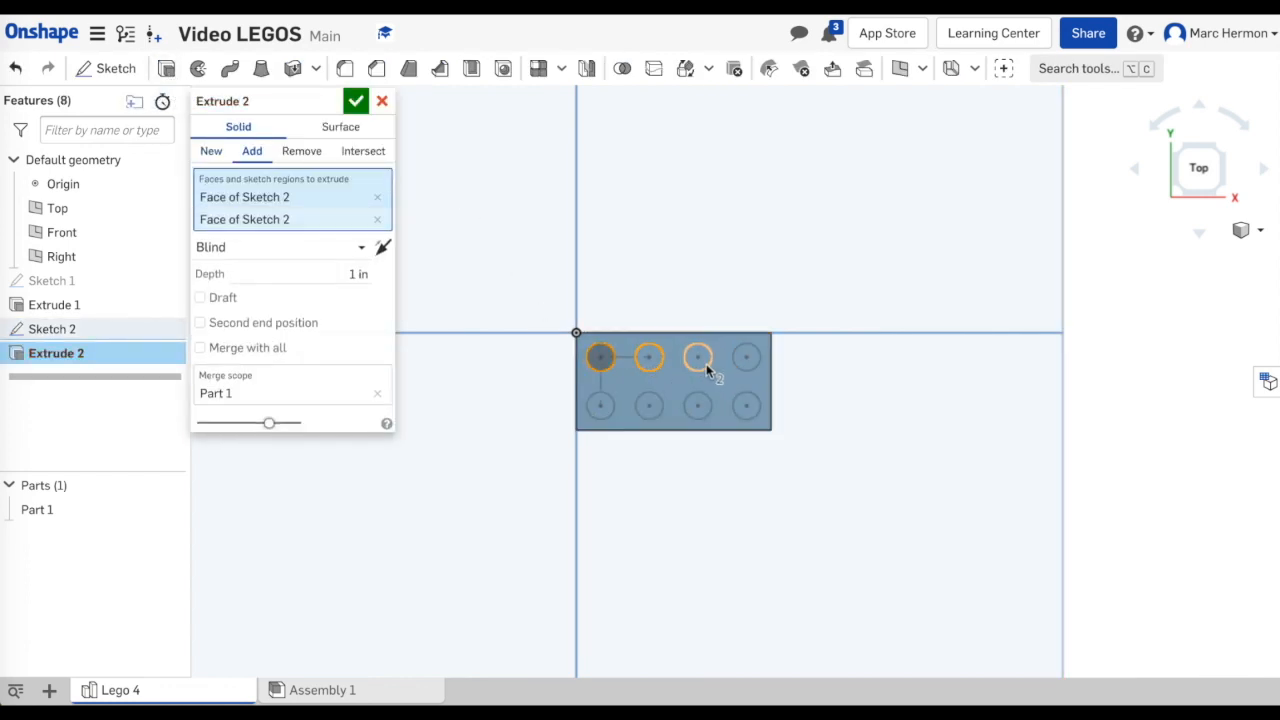
{"action": "left_click", "coordinate": [702, 360]}
{"action": "left_click", "coordinate": [747, 358]}
{"action": "left_click", "coordinate": [747, 405]}
{"action": "left_click", "coordinate": [698, 406]}
{"action": "left_click", "coordinate": [647, 407]}
{"action": "left_click", "coordinate": [601, 406]}
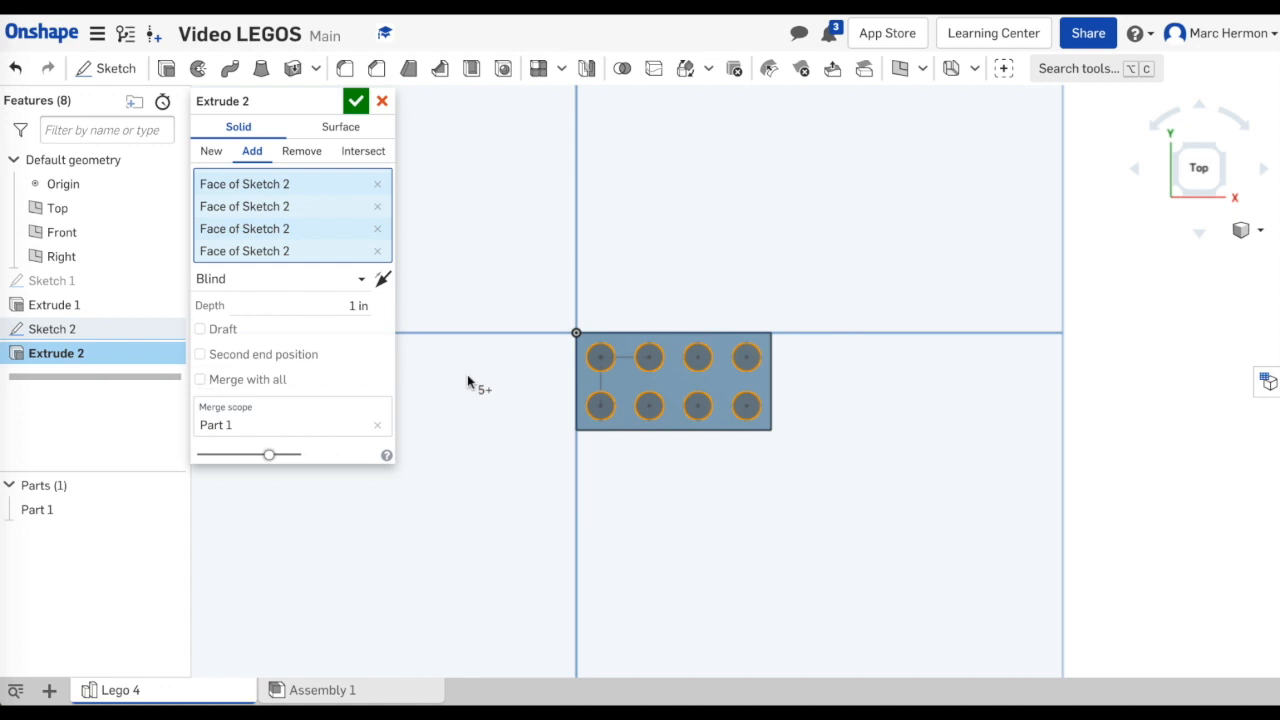
{"action": "double_click", "coordinate": [356, 307]}
{"action": "key", "text": "BackSpace"}
{"action": "type", "text": ".07"}
{"action": "key", "text": "Return"}
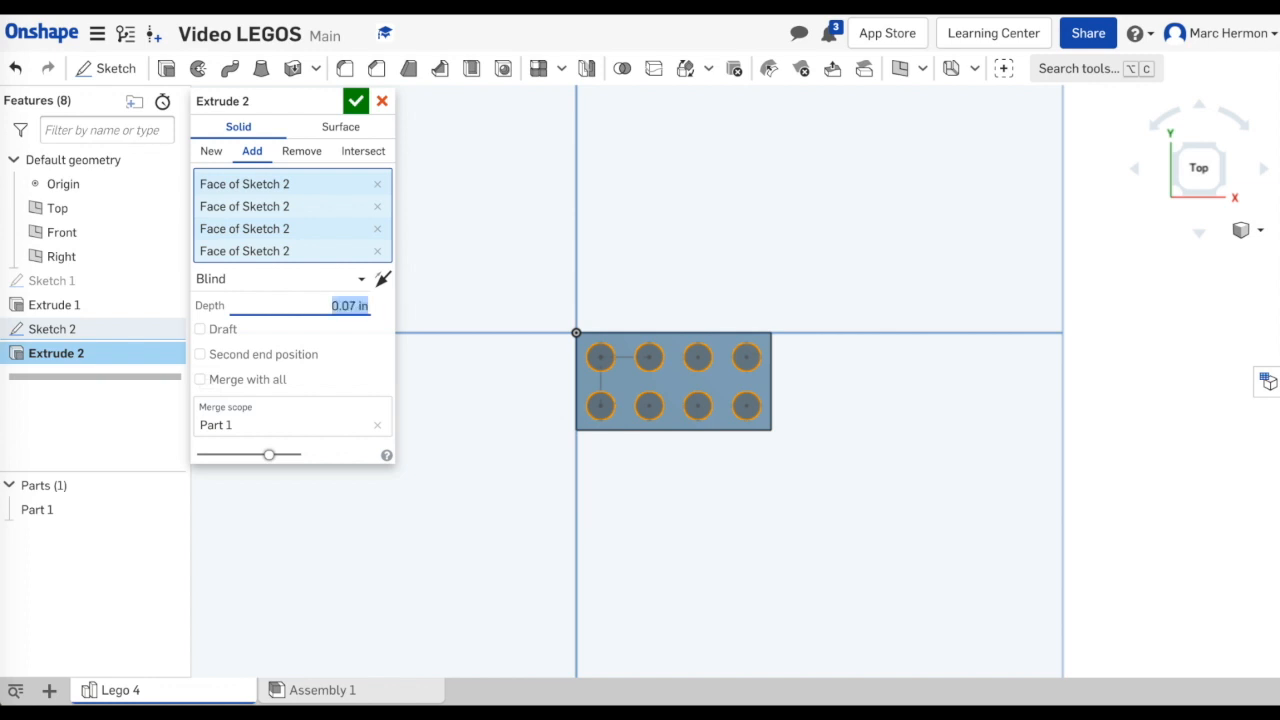
{"action": "left_click", "coordinate": [356, 101]}
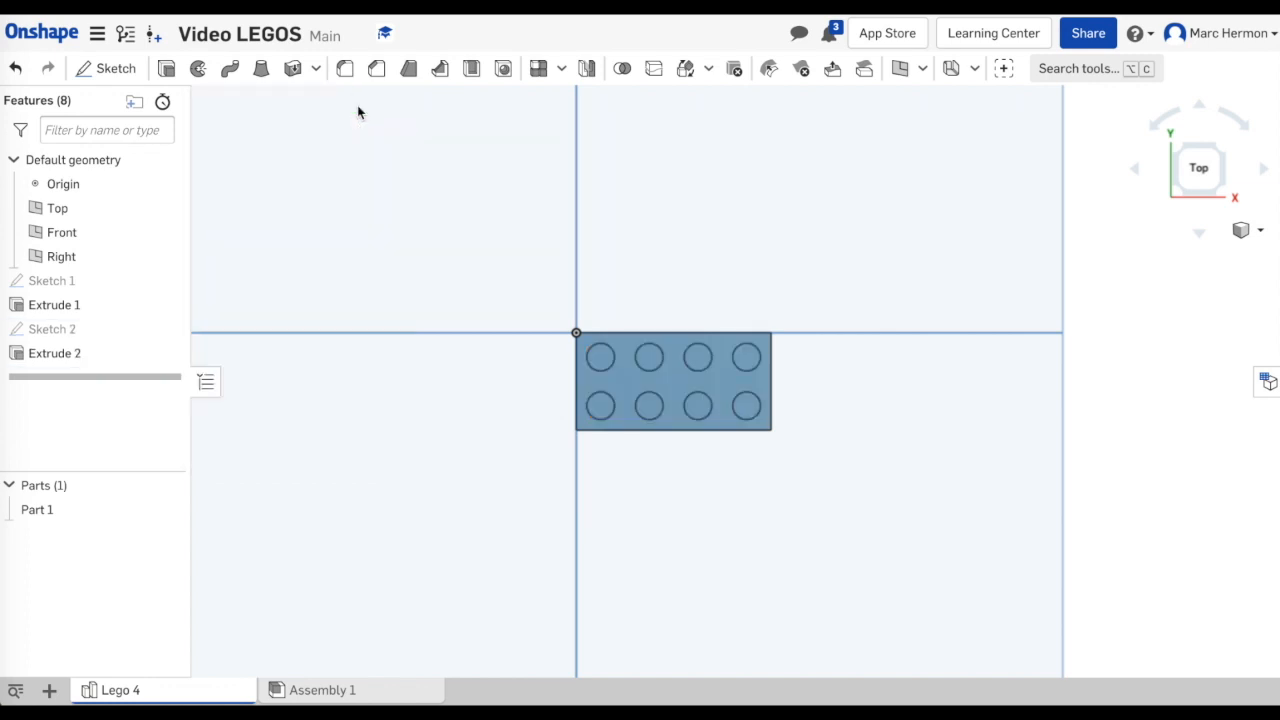
- Sketch a 1.2 × 0.6 in corner rectangle on the block's bottom face, matching the face from corner to opposite corner
{"action": "key", "text": "shift+7"}
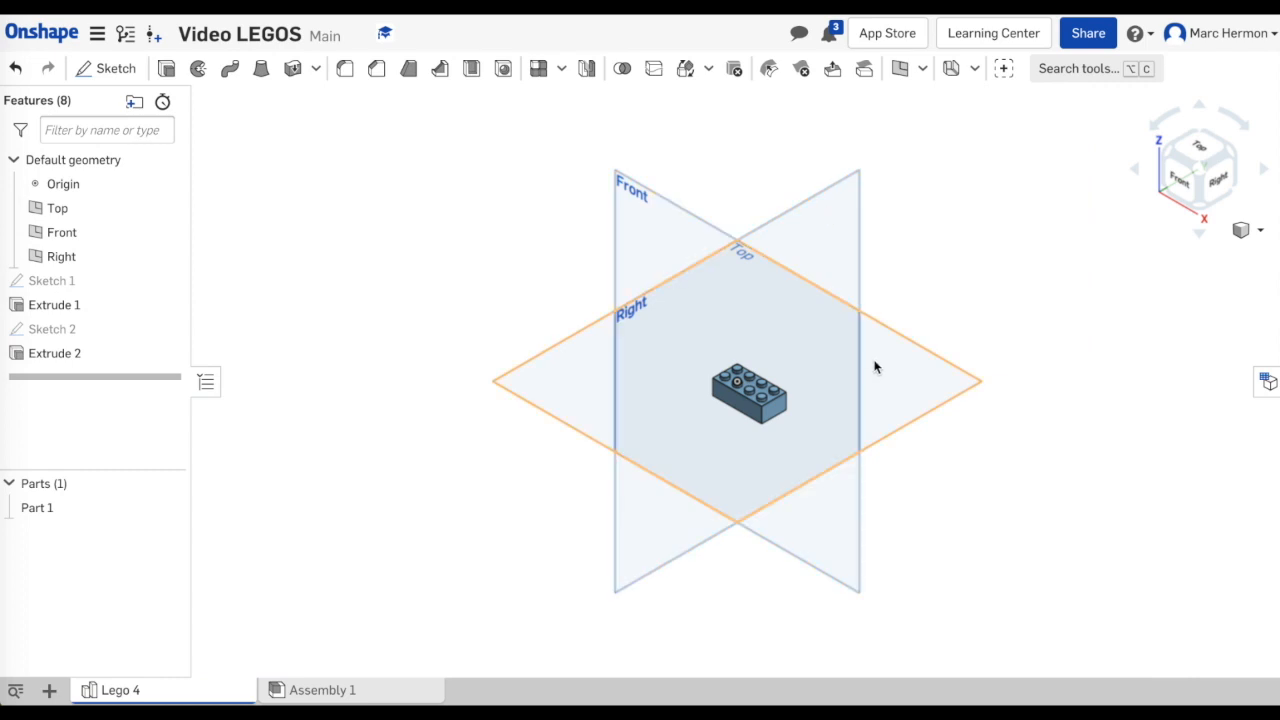
{"action": "right_click_drag", "start_coordinate": [875, 367], "coordinate": [920, 240]}
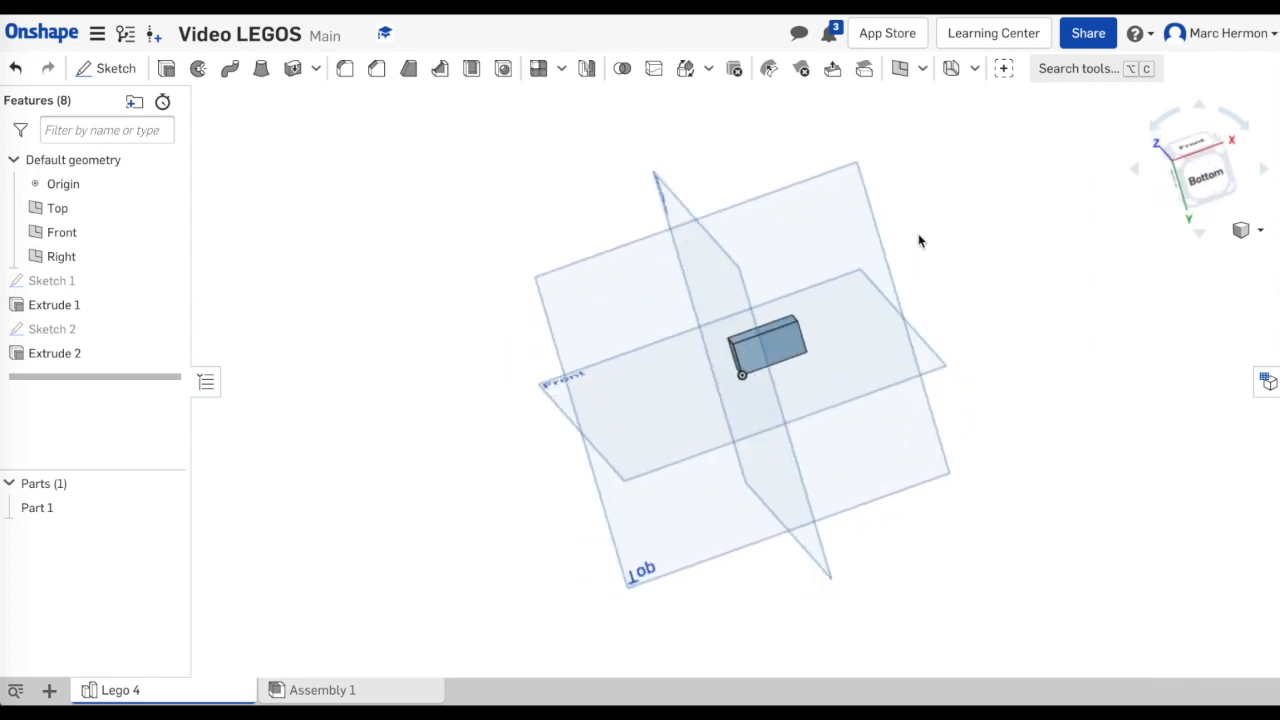
{"action": "left_click", "coordinate": [109, 68]}
{"action": "left_click", "coordinate": [766, 344]}
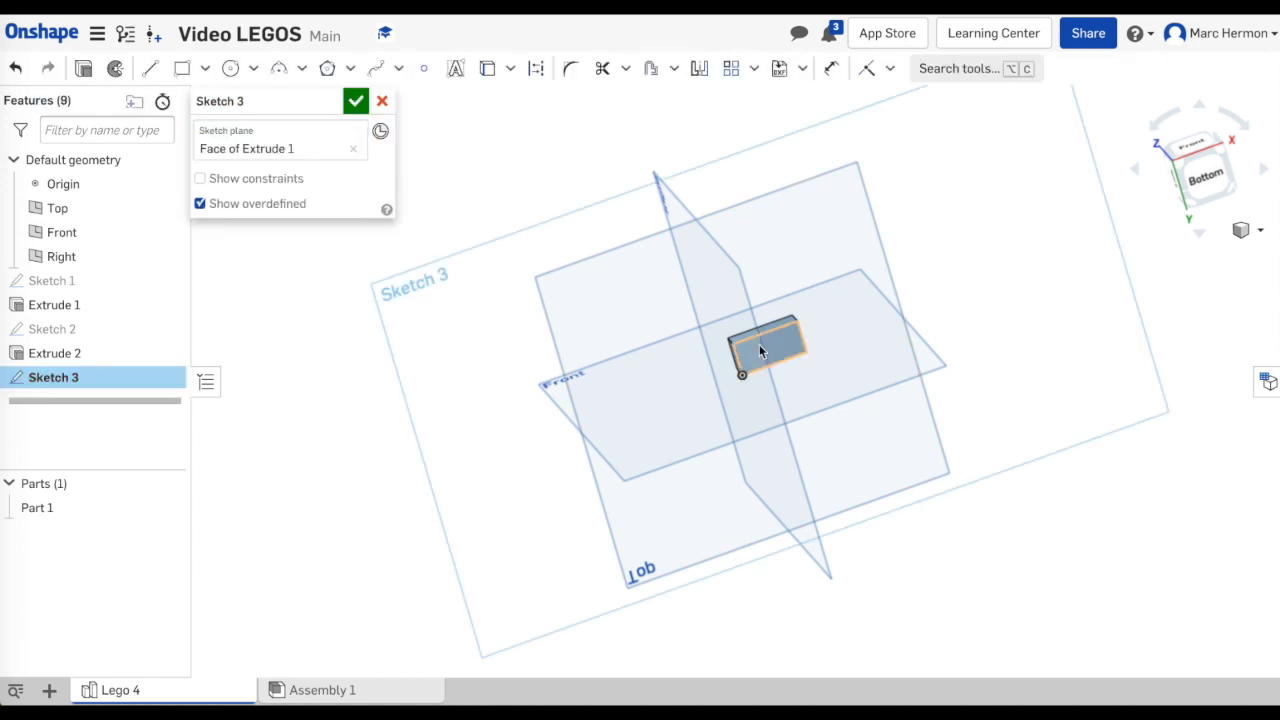
{"action": "right_click", "coordinate": [789, 352]}
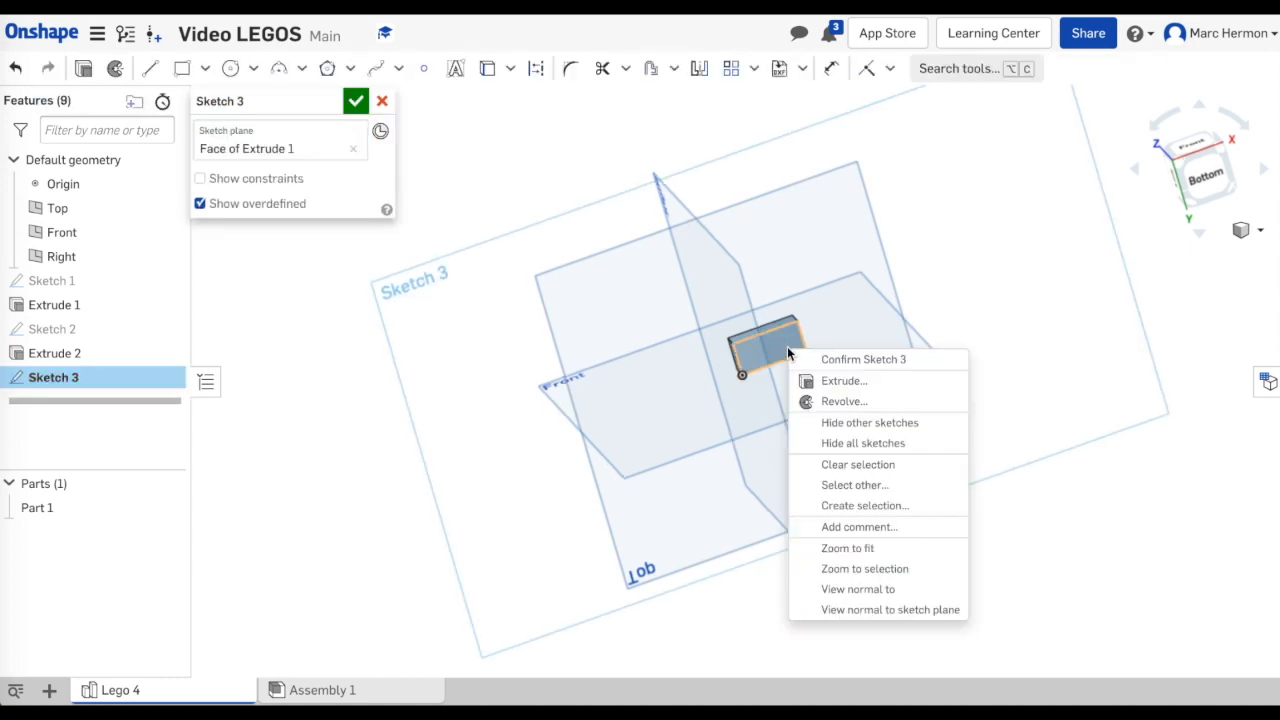
{"action": "left_click", "coordinate": [870, 610]}
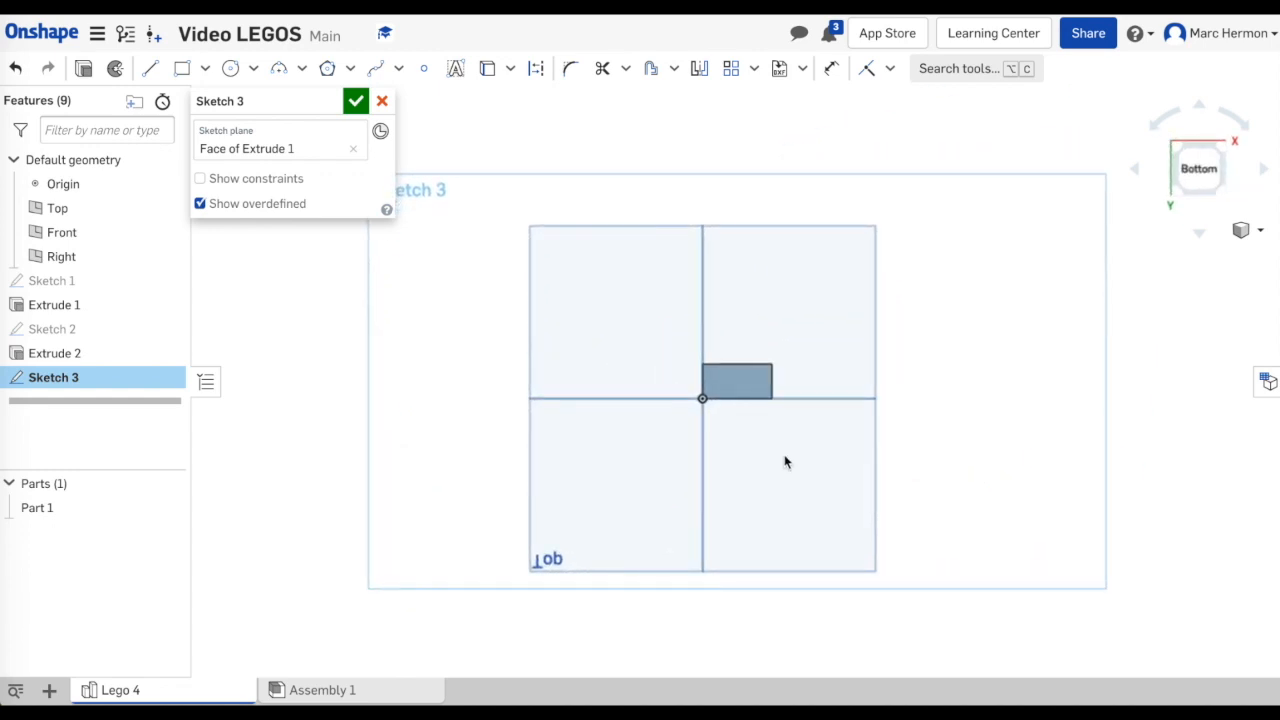
{"action": "scroll", "coordinate": [784, 462], "scroll_direction": "up", "scroll_amount": 5}
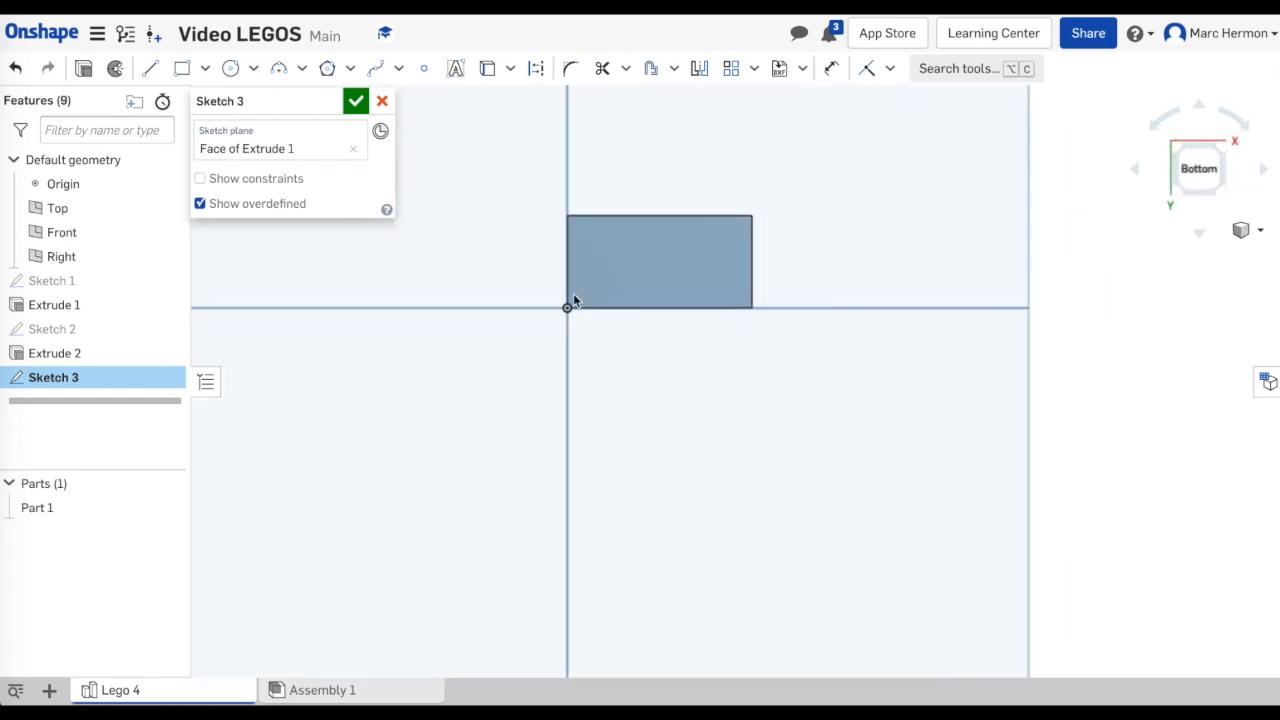
{"action": "left_click", "coordinate": [178, 70]}
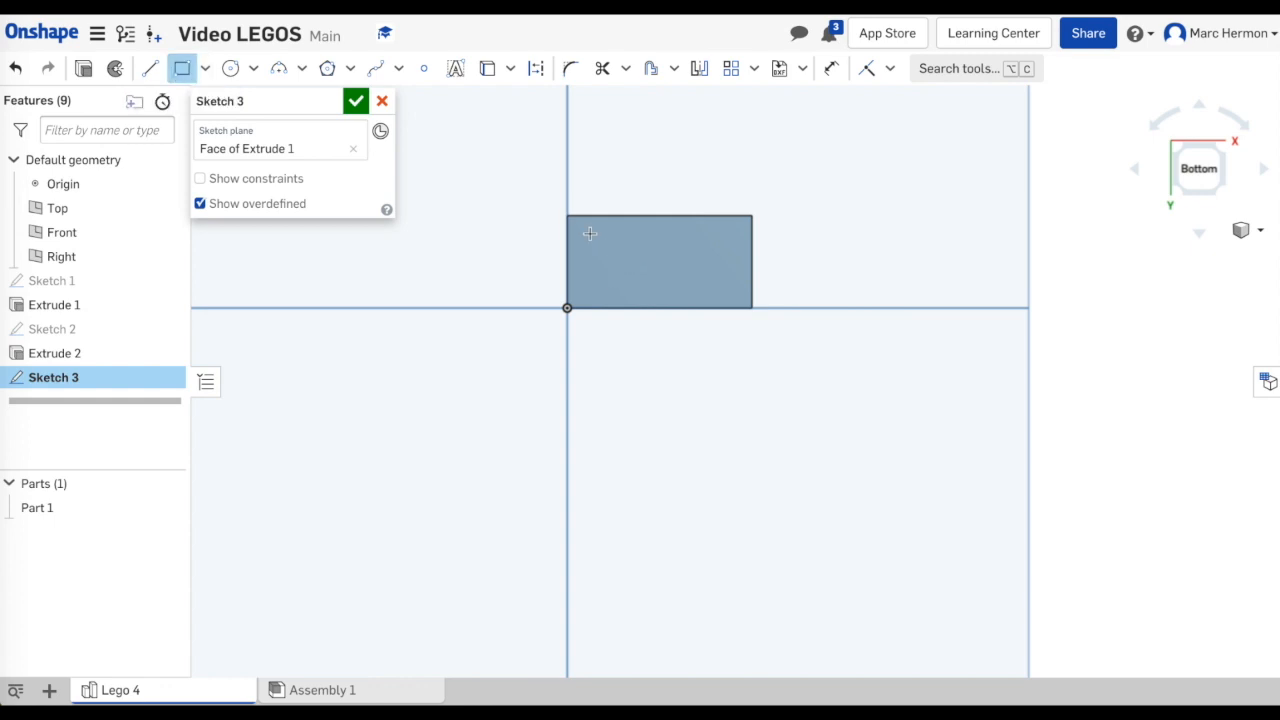
{"action": "left_click", "coordinate": [566, 215]}
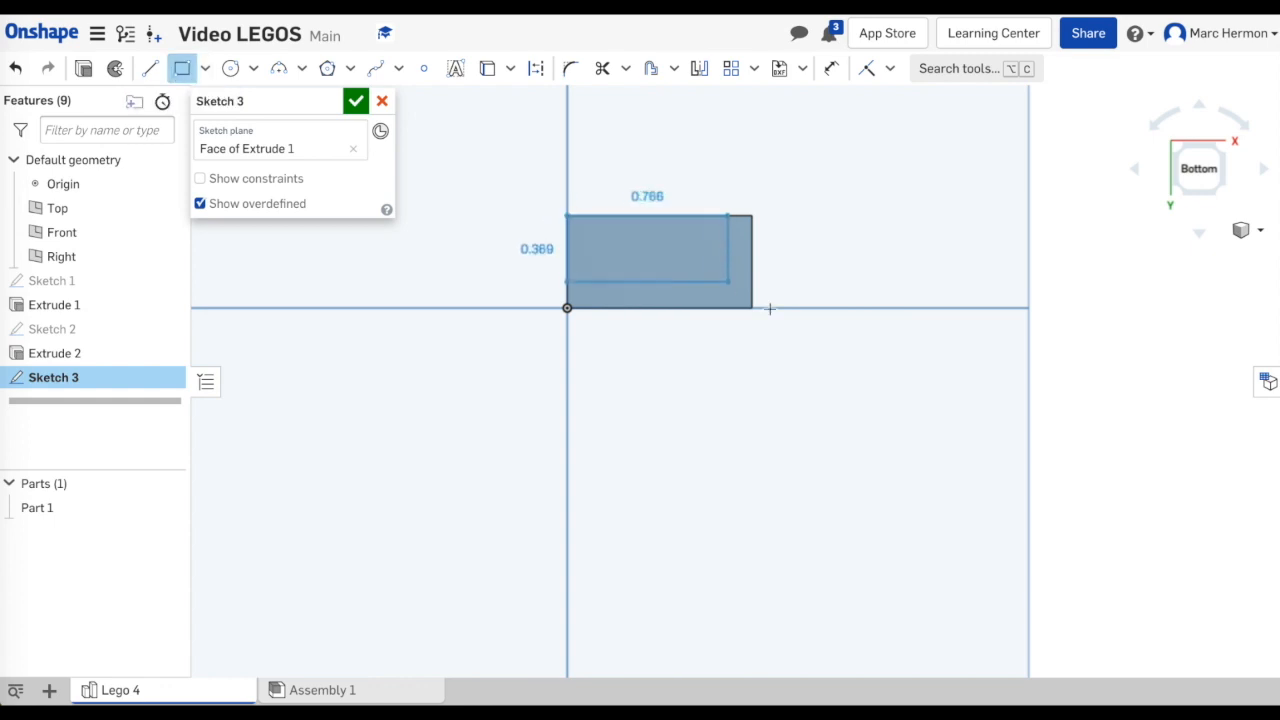
{"action": "left_click", "coordinate": [752, 307]}
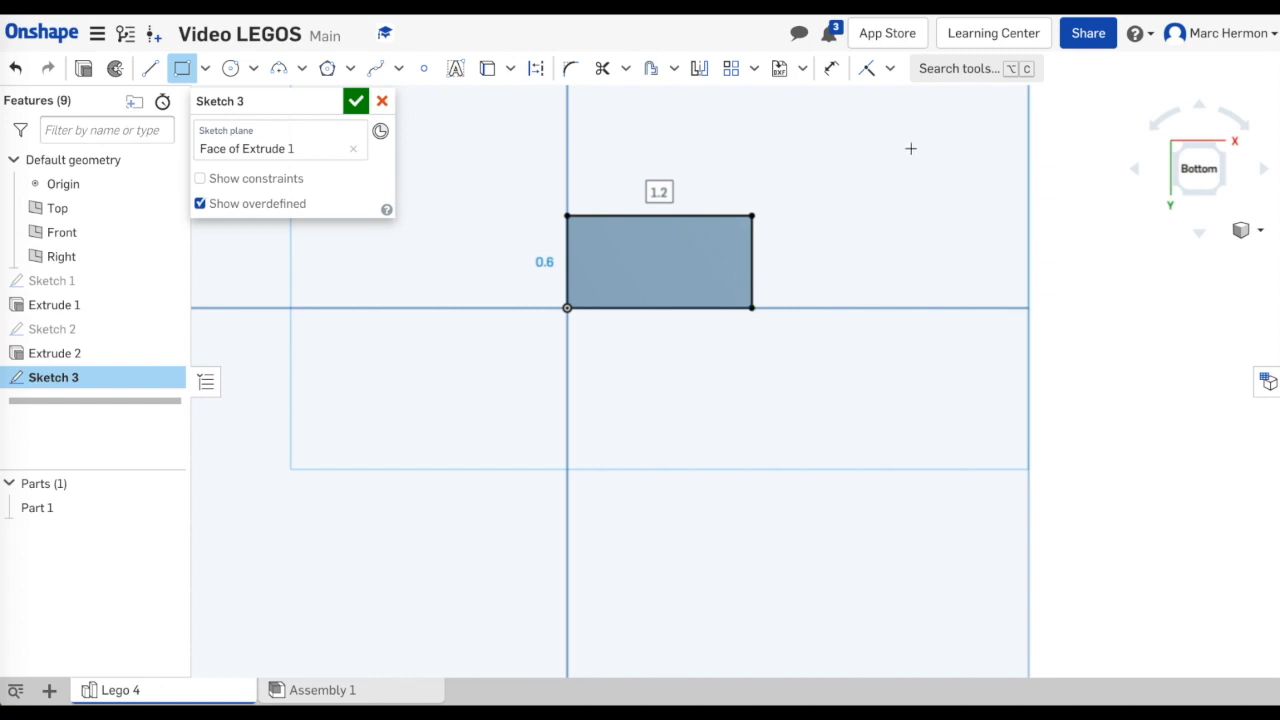
- Offset the four edges of the bottom-face rectangle inward by 0.06 in
{"action": "left_click", "coordinate": [651, 68]}
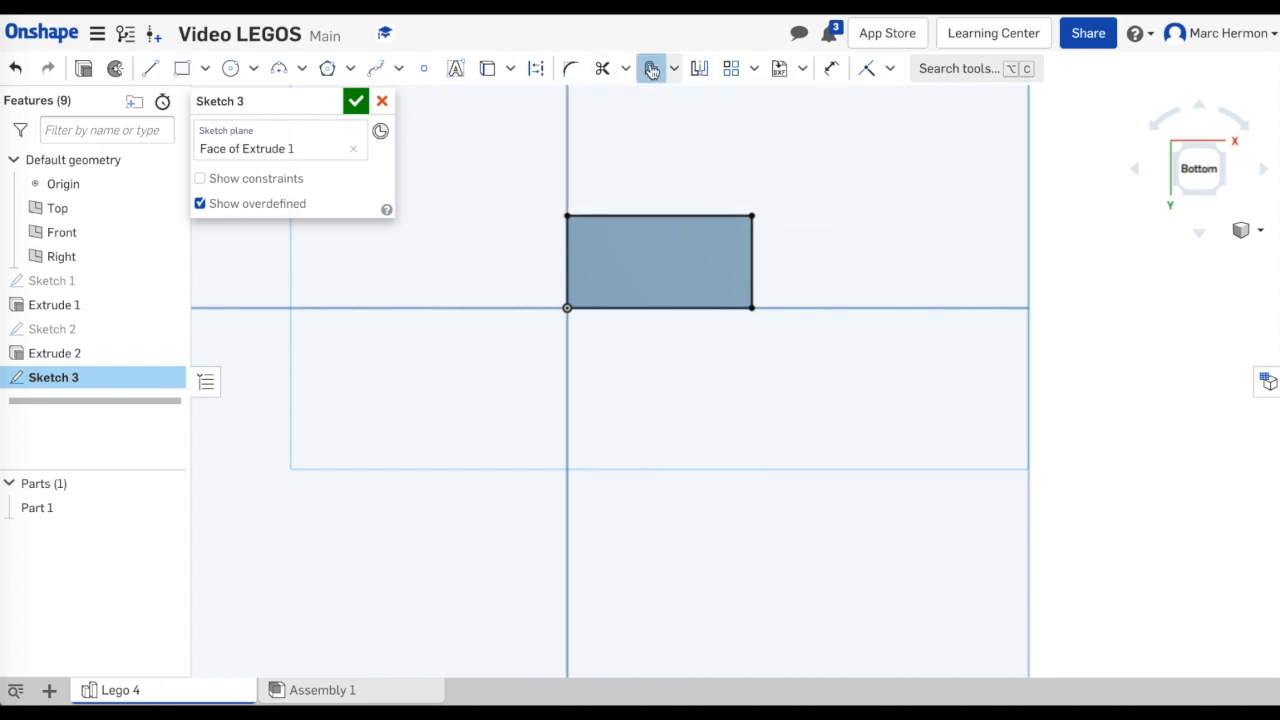
{"action": "left_click", "coordinate": [658, 217]}
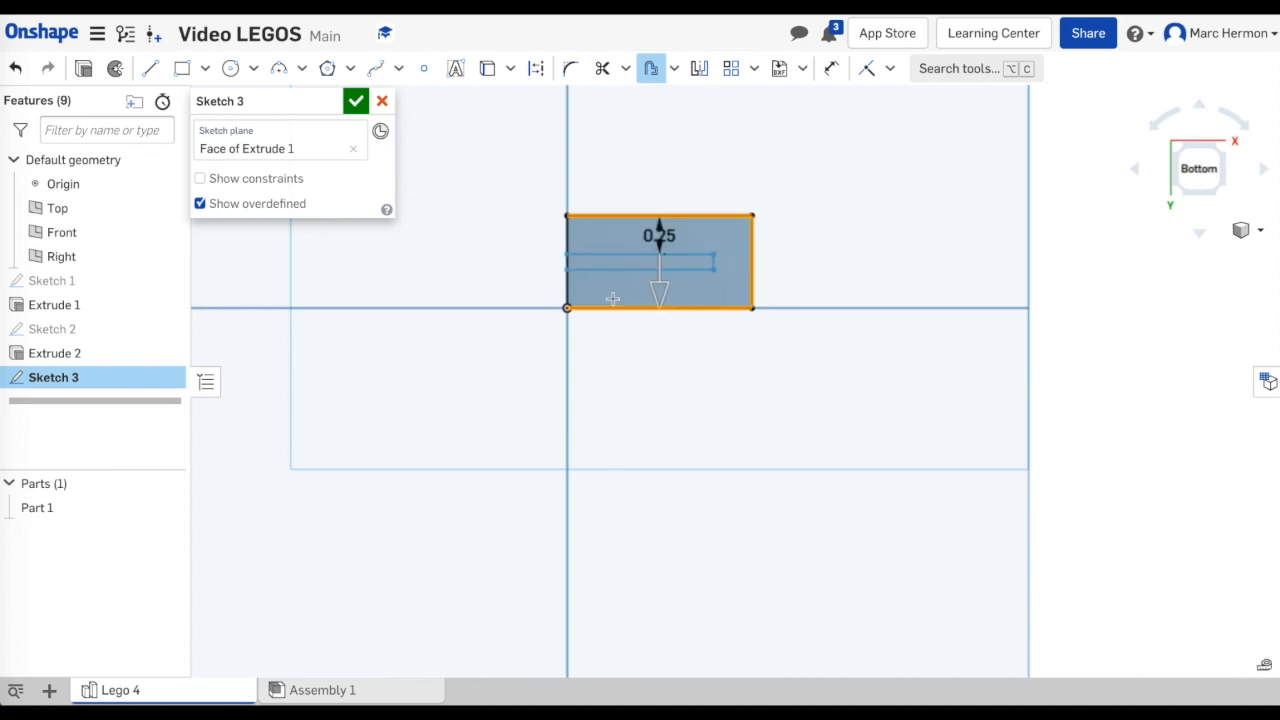
{"action": "left_click", "coordinate": [604, 269]}
{"action": "scroll", "coordinate": [702, 229], "scroll_direction": "up", "scroll_amount": 5}
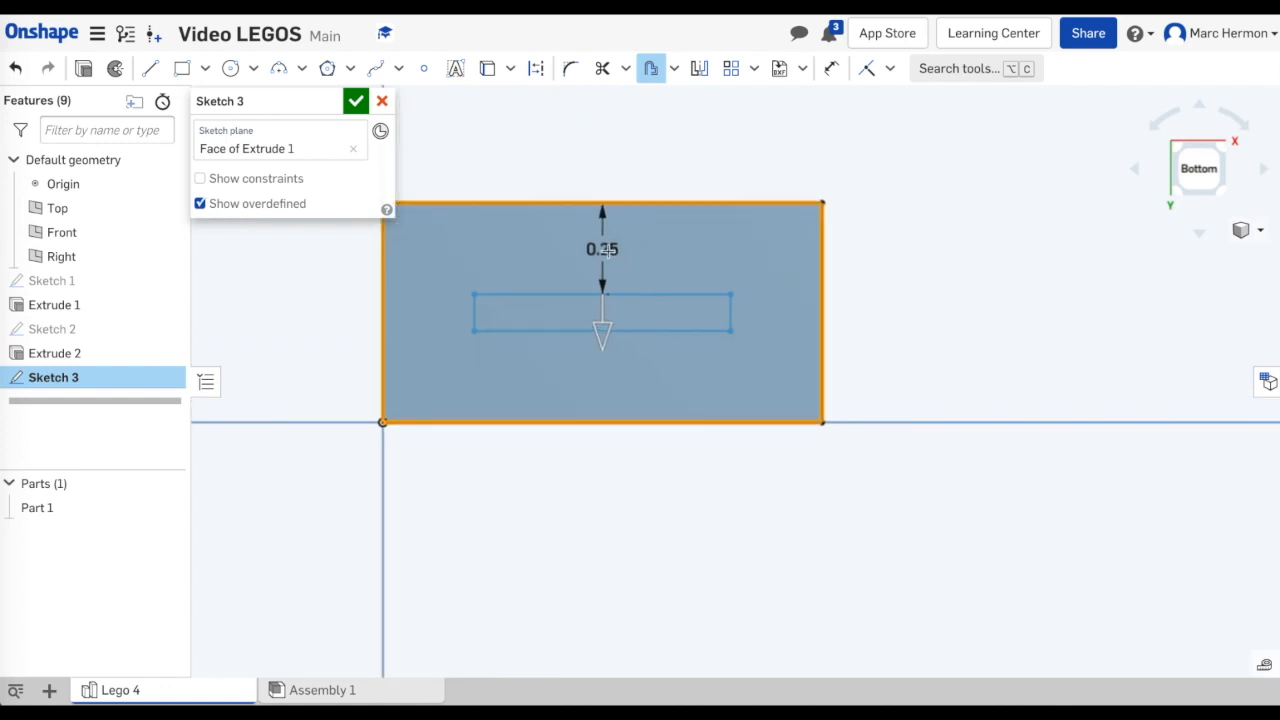
{"action": "double_click", "coordinate": [604, 250]}
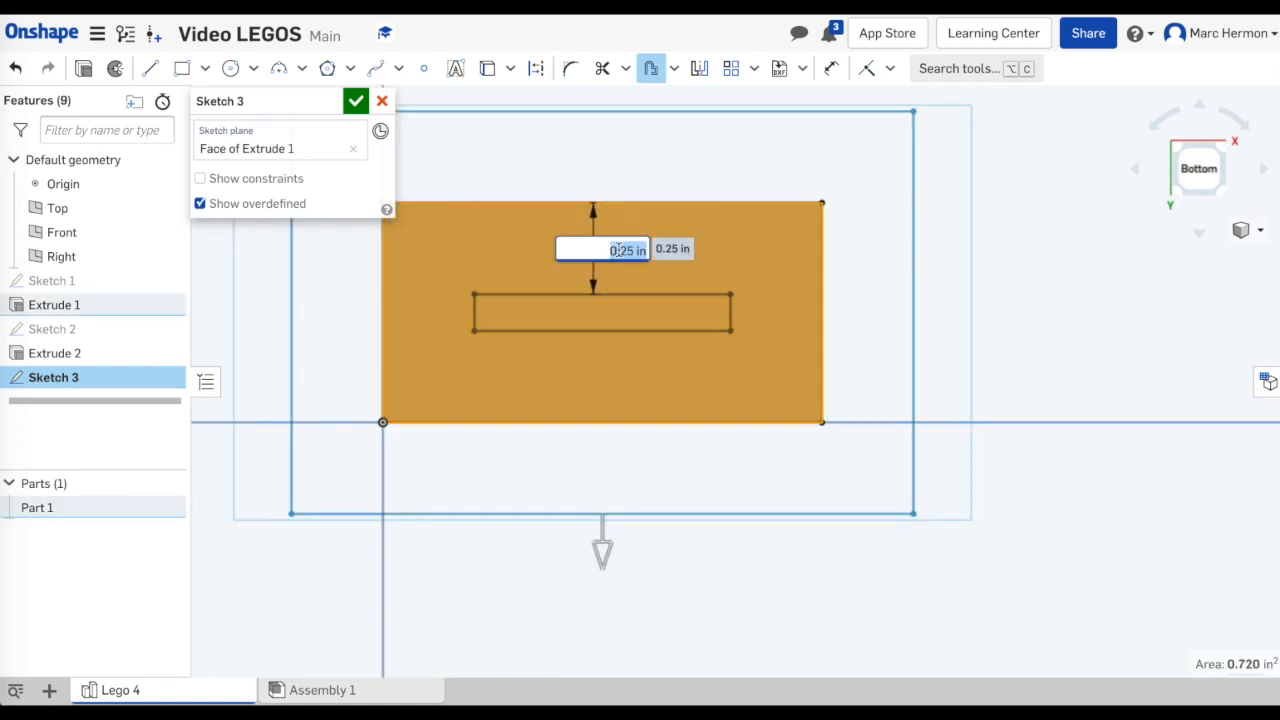
{"action": "key", "text": "BackSpace"}
{"action": "key", "text": "Return"}
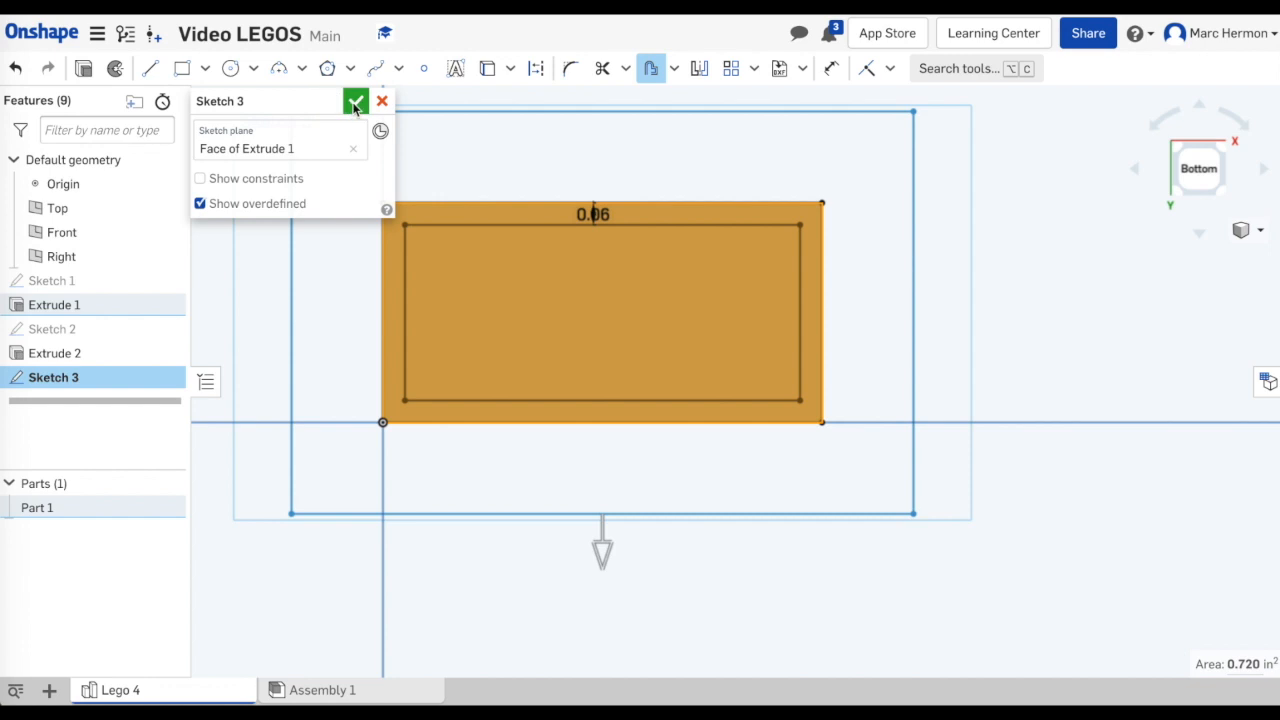
- Sketch a circle about 0.25 in in diameter inside the inner rectangle, in the half nearer the origin
{"action": "left_click", "coordinate": [231, 68]}
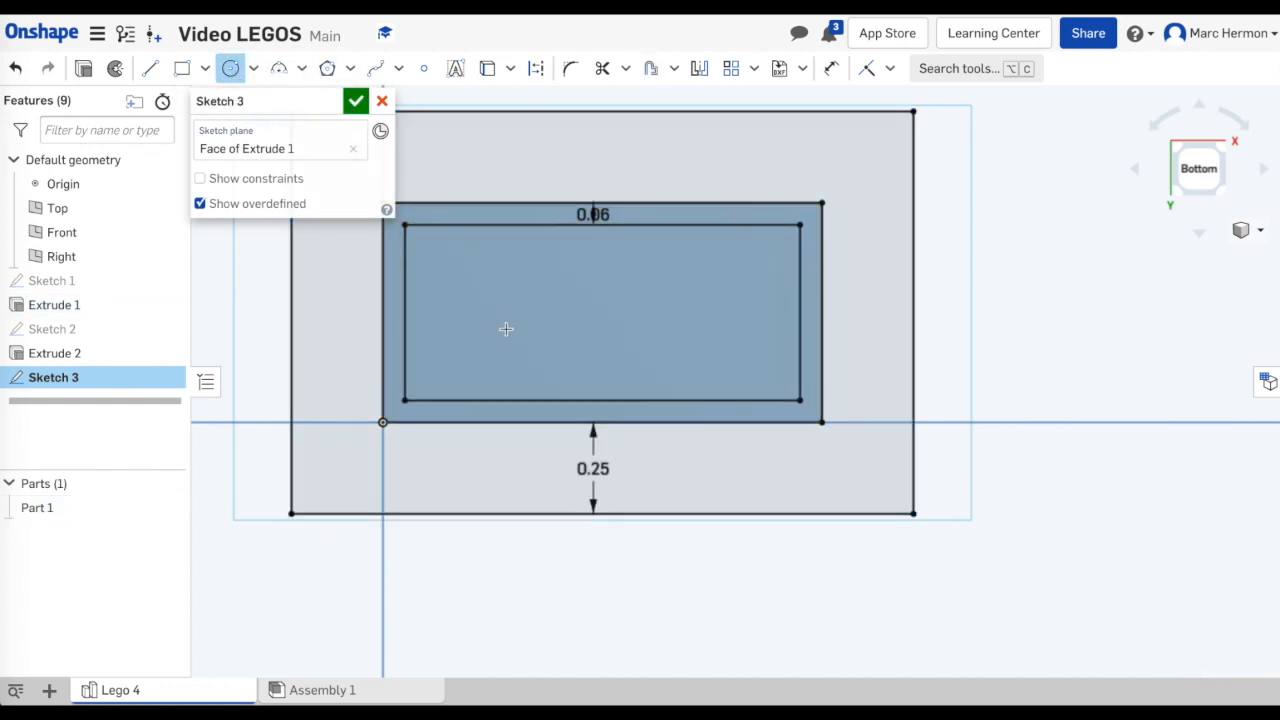
{"action": "left_click", "coordinate": [493, 300]}
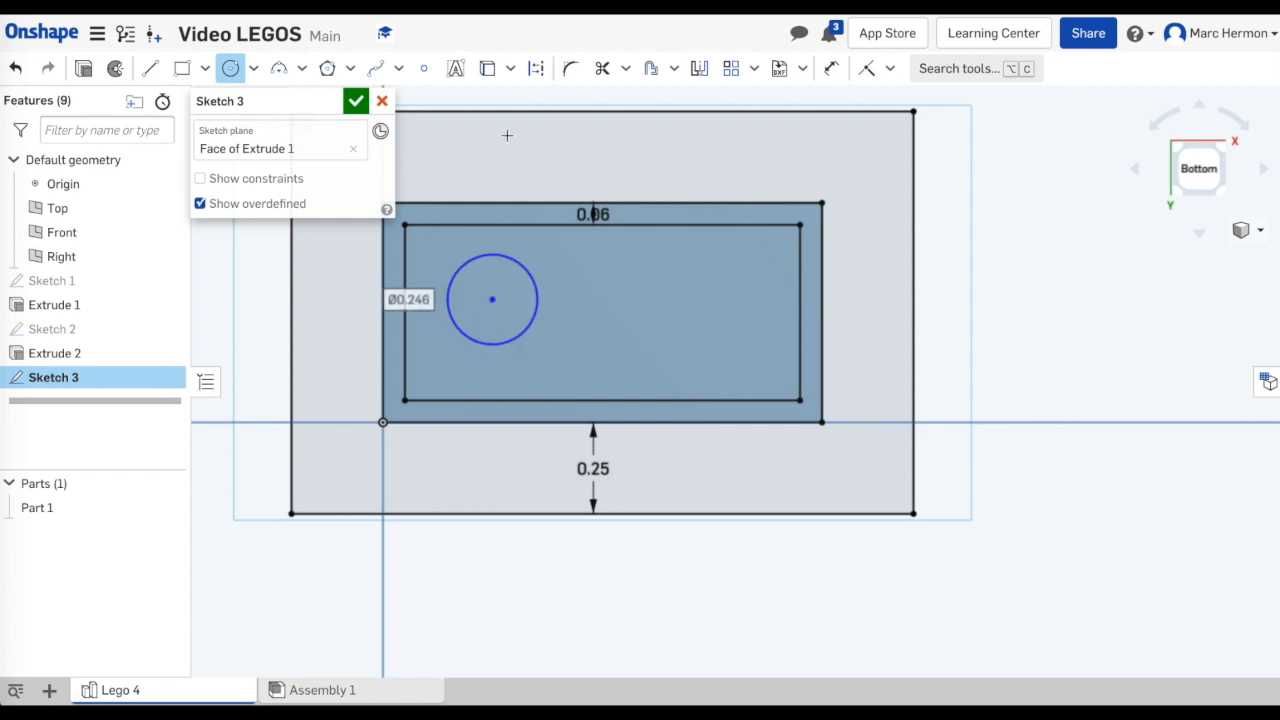
{"action": "left_click", "coordinate": [426, 301]}
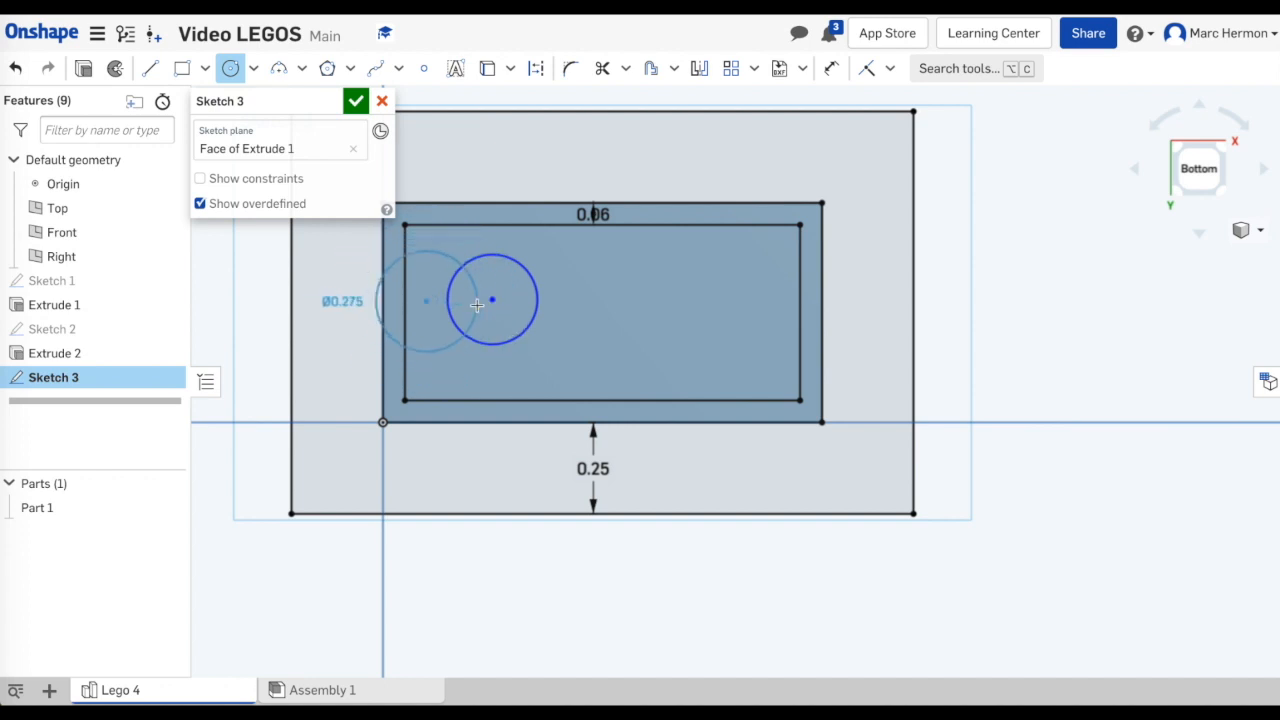
{"action": "key", "text": "Escape"}
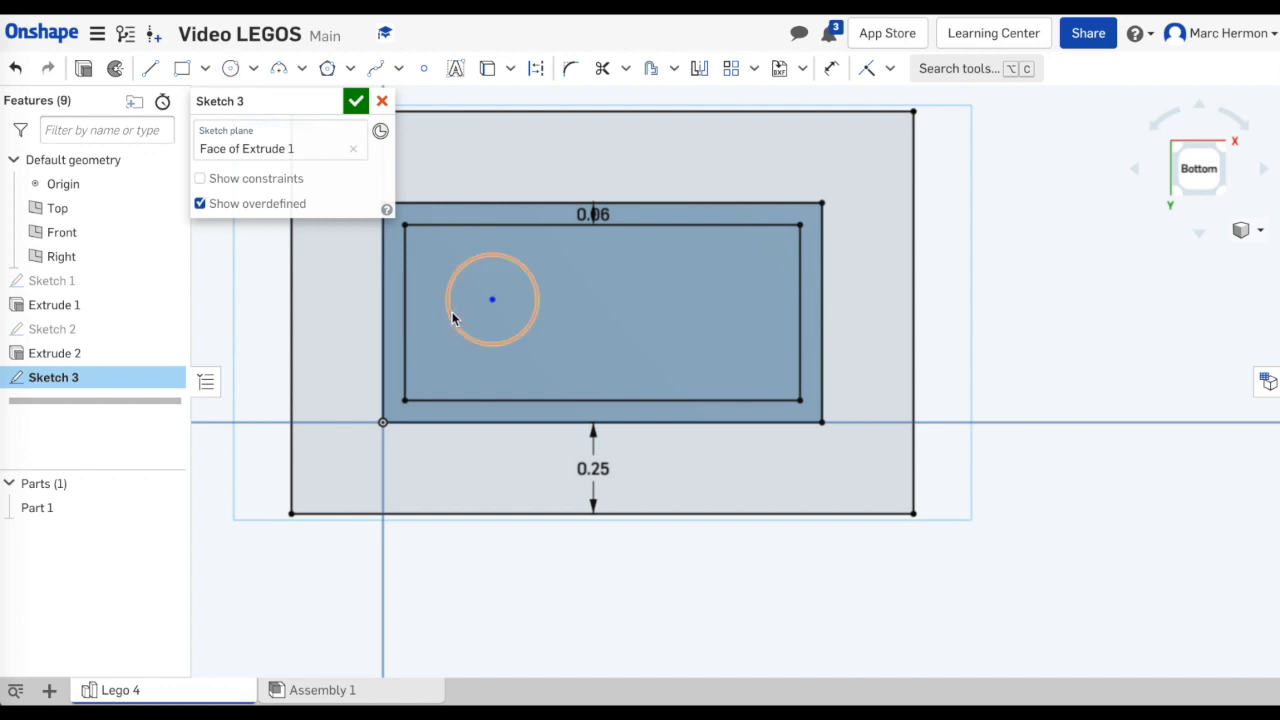
- Dimension the circle inside the inner rectangle with a diameter of 0.25 in
{"action": "left_click", "coordinate": [831, 70]}
{"action": "left_click", "coordinate": [542, 301]}
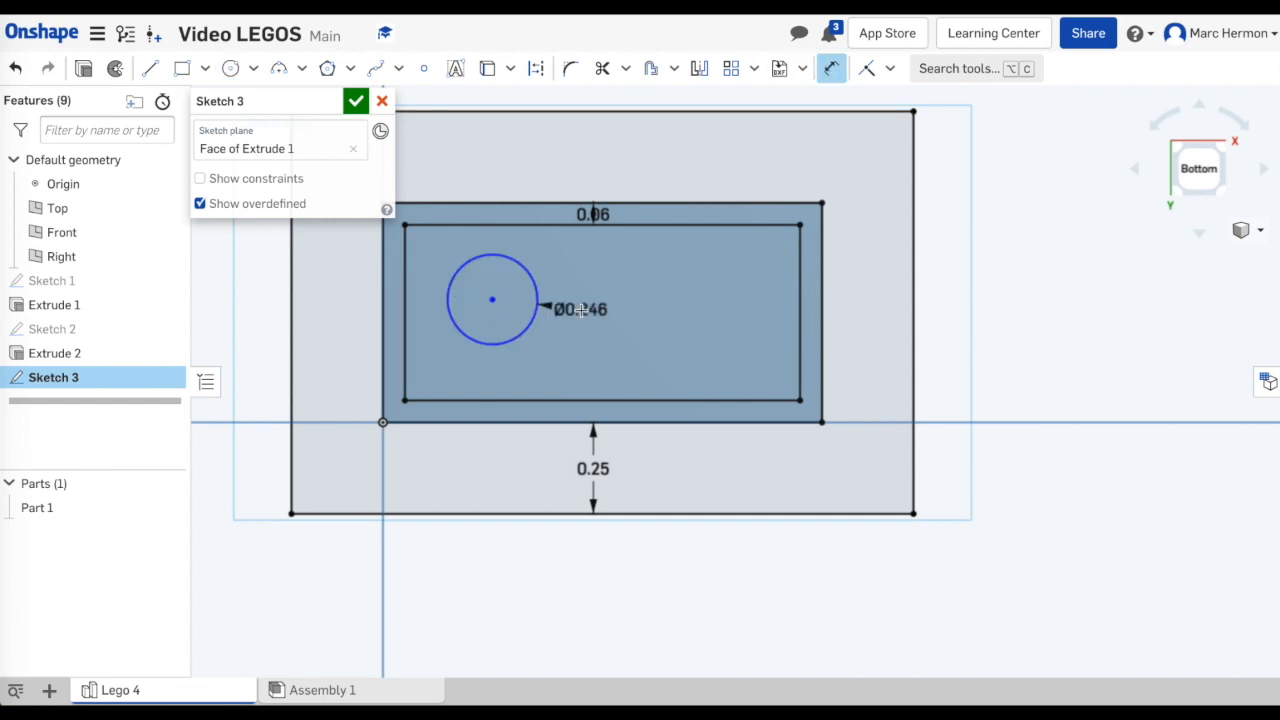
{"action": "left_click", "coordinate": [602, 273]}
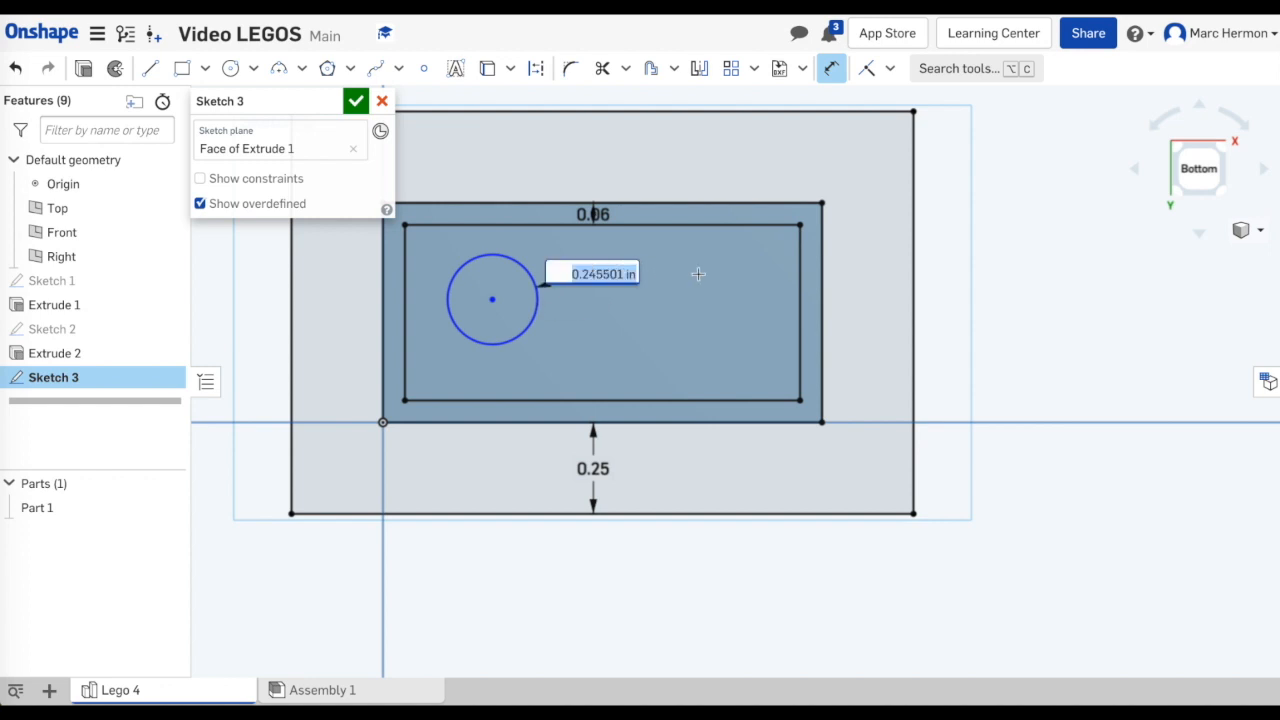
{"action": "key", "text": "BackSpace"}
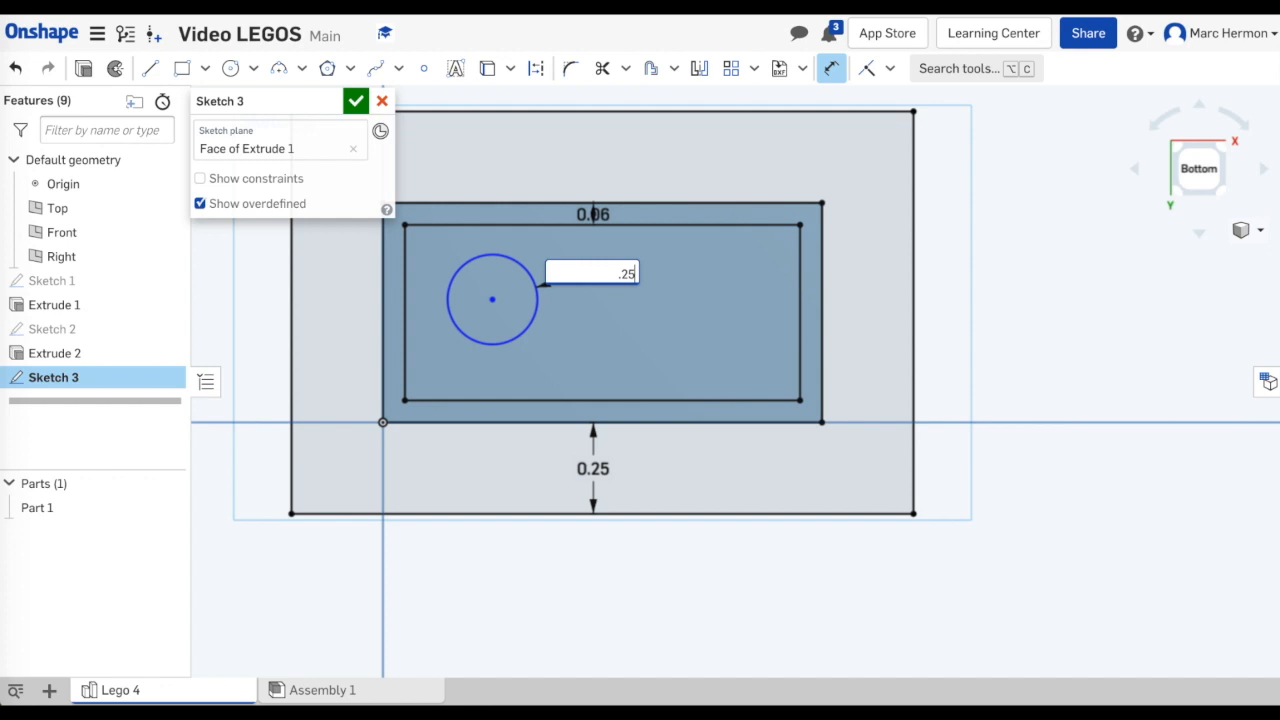
{"action": "key", "text": "Return"}
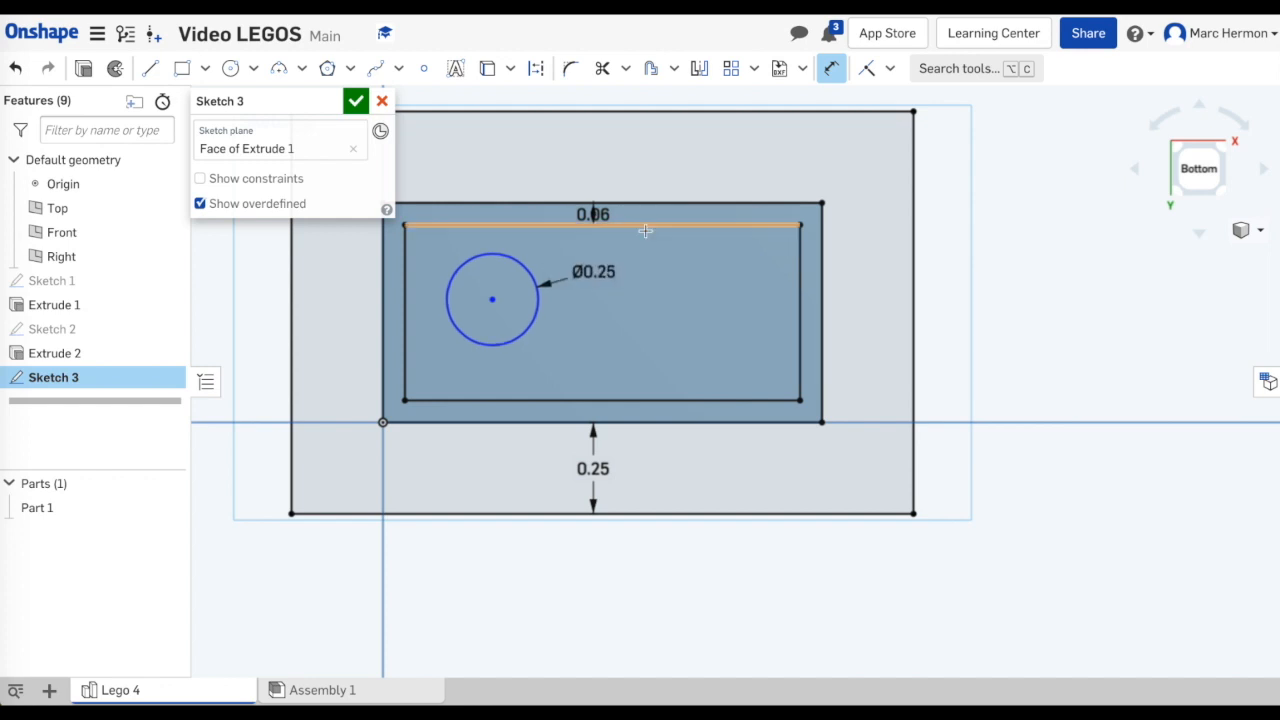
- Sketch a concentric circle with a diameter of 0.2 in inside the 0.25 in circle
{"action": "left_click", "coordinate": [230, 68]}
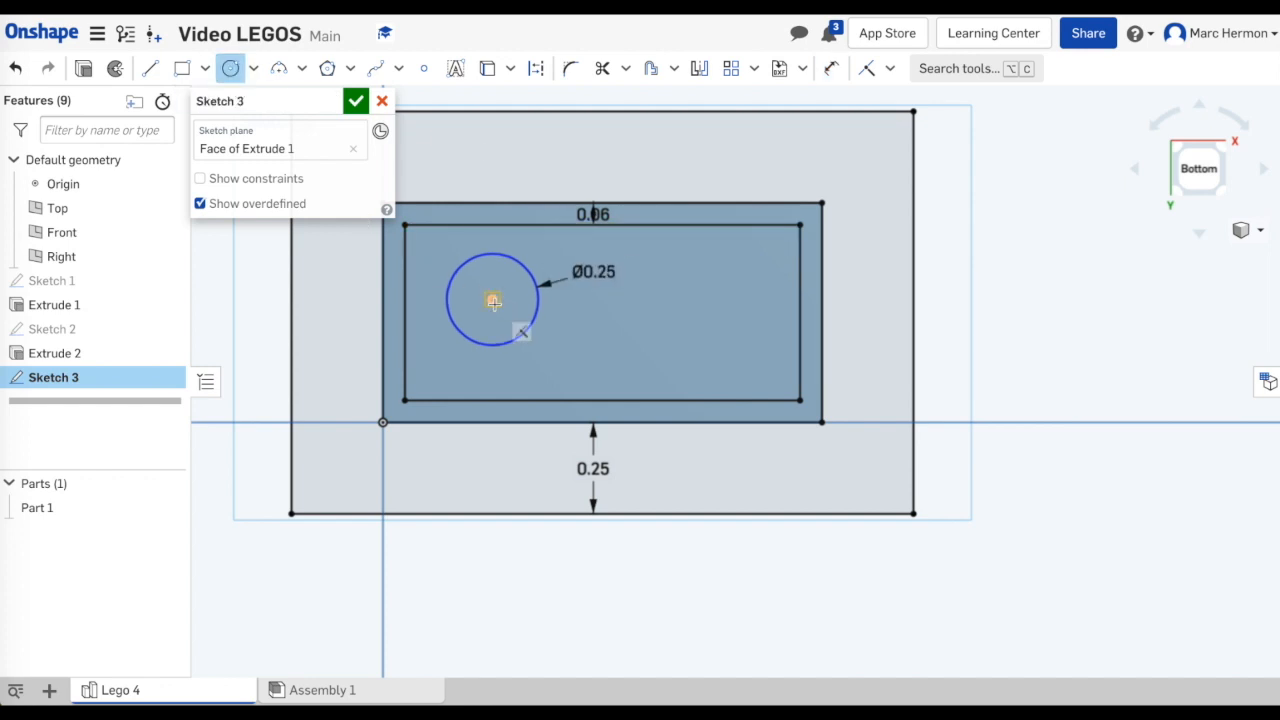
{"action": "left_click", "coordinate": [492, 299]}
{"action": "left_click", "coordinate": [506, 318]}
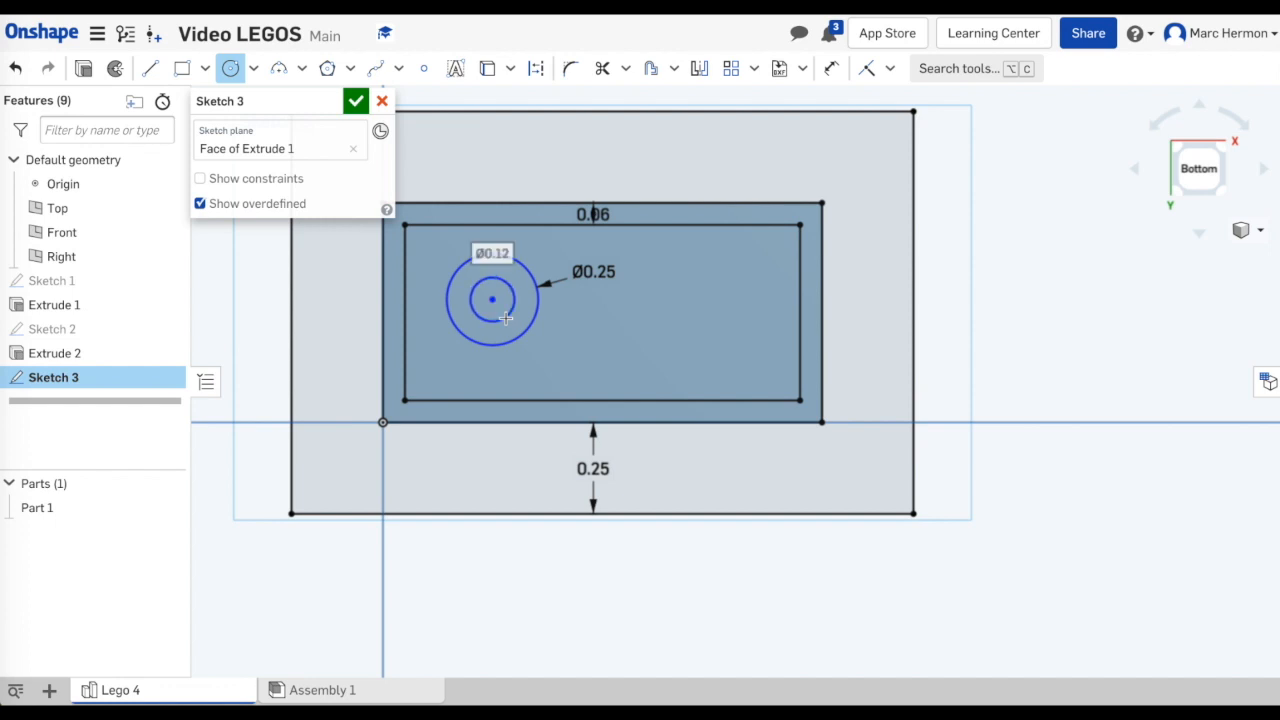
{"action": "type", "text": ".2"}
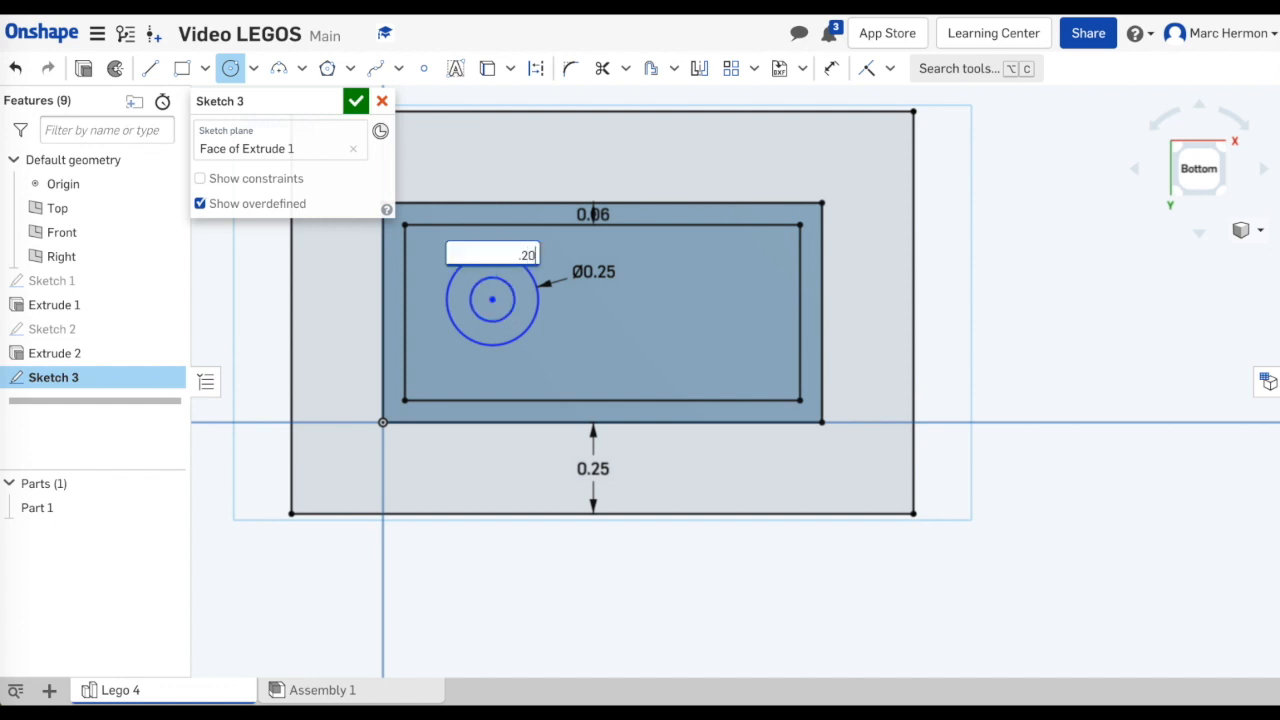
{"action": "type", "text": "0"}
{"action": "key", "text": "Return"}
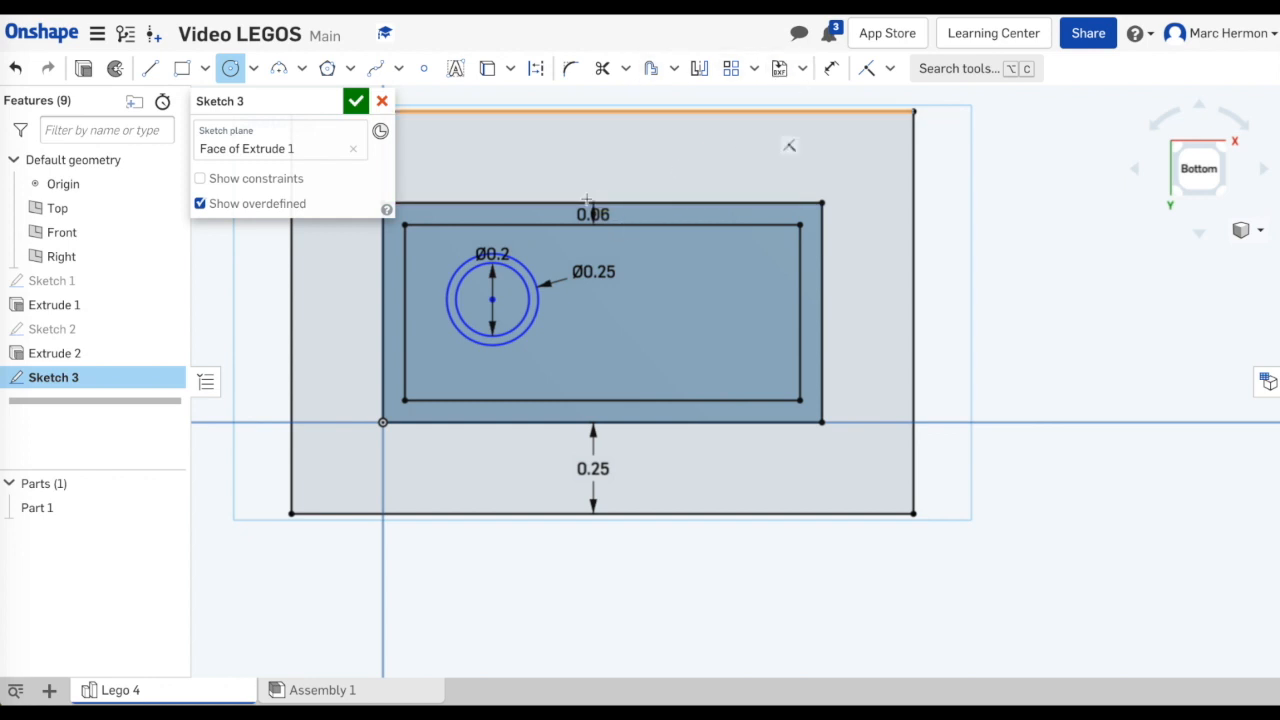
- Dimension the circles' centre 0.3 in from the outer rectangle's long edge opposite the origin
{"action": "left_click", "coordinate": [831, 68]}
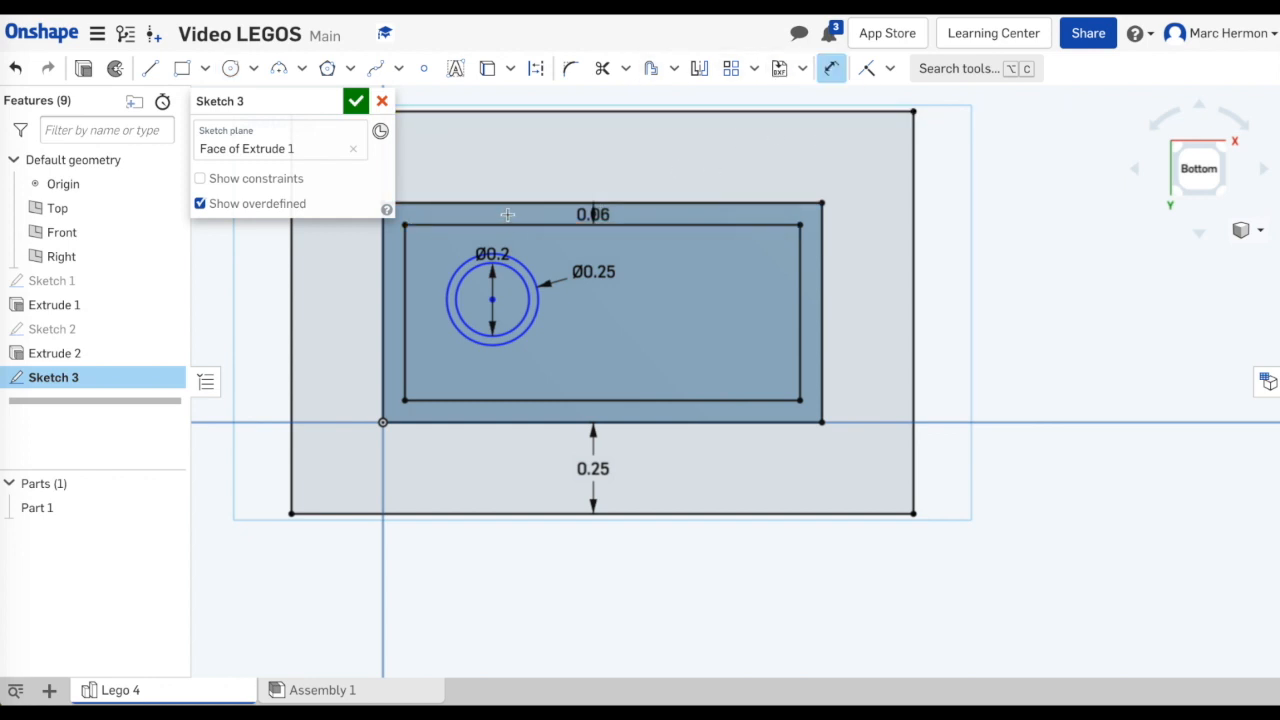
{"action": "left_click", "coordinate": [493, 203]}
{"action": "left_click", "coordinate": [492, 298]}
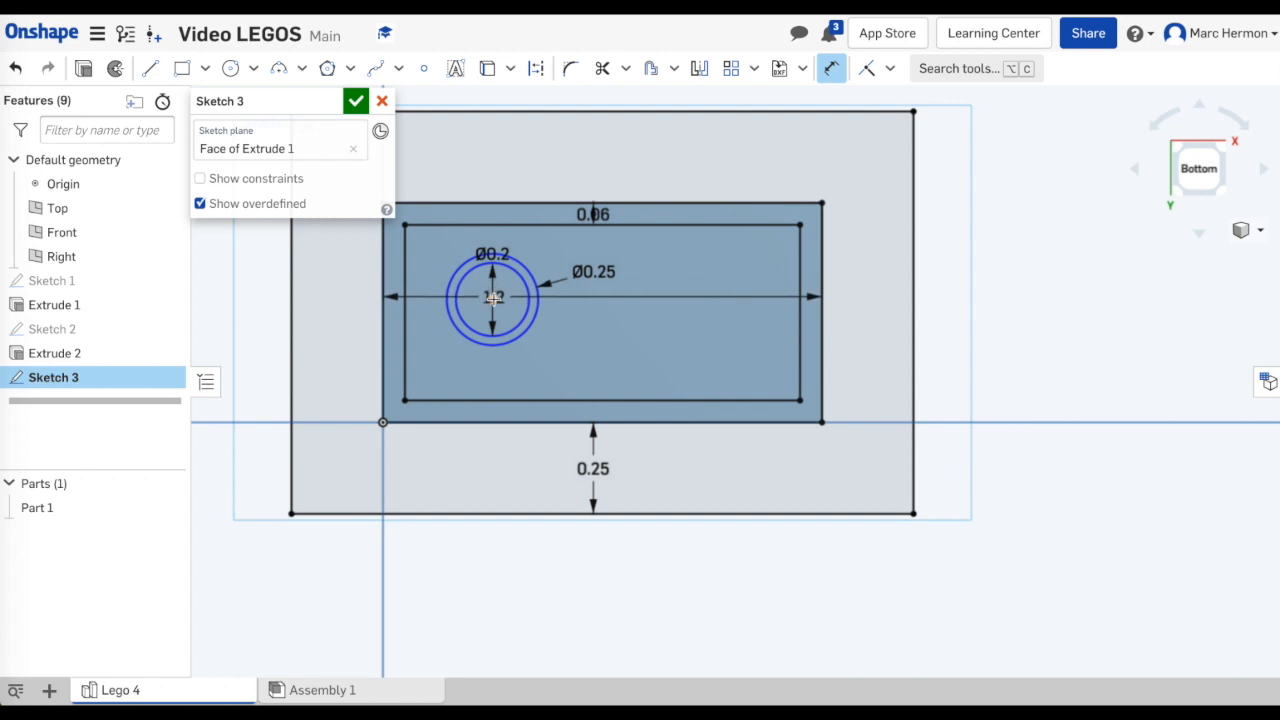
{"action": "left_click", "coordinate": [318, 286]}
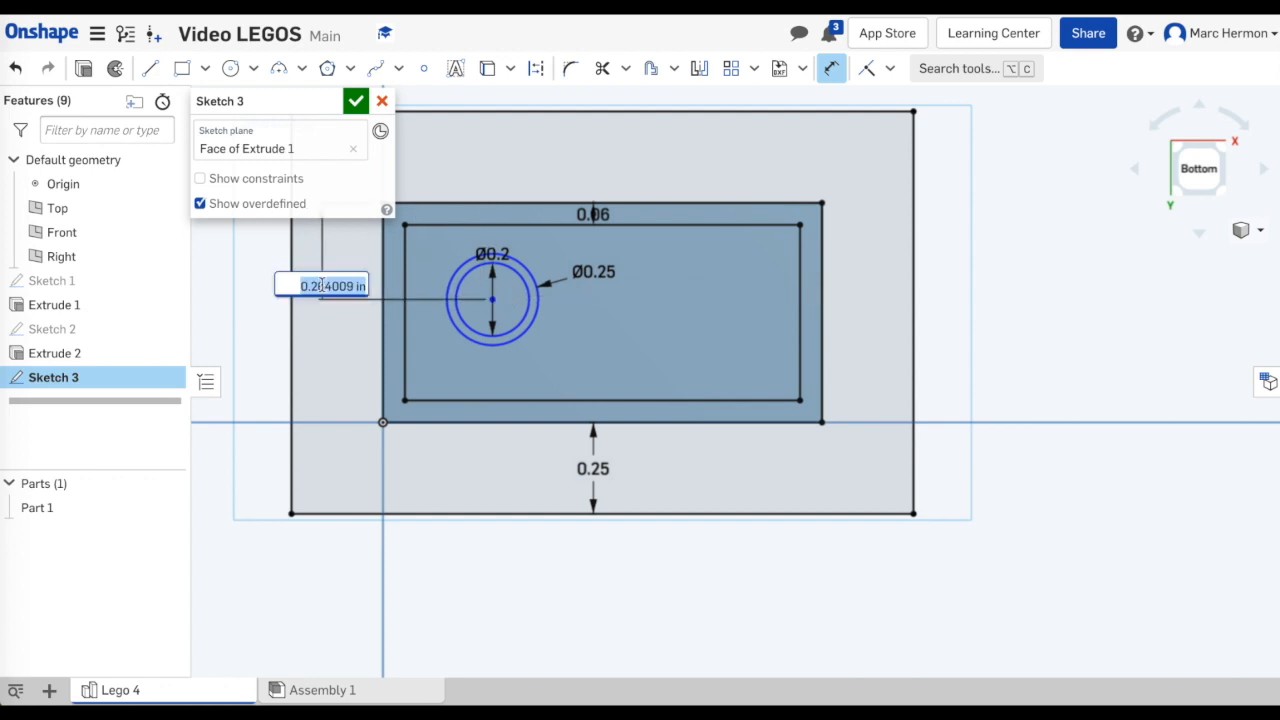
{"action": "key", "text": "BackSpace"}
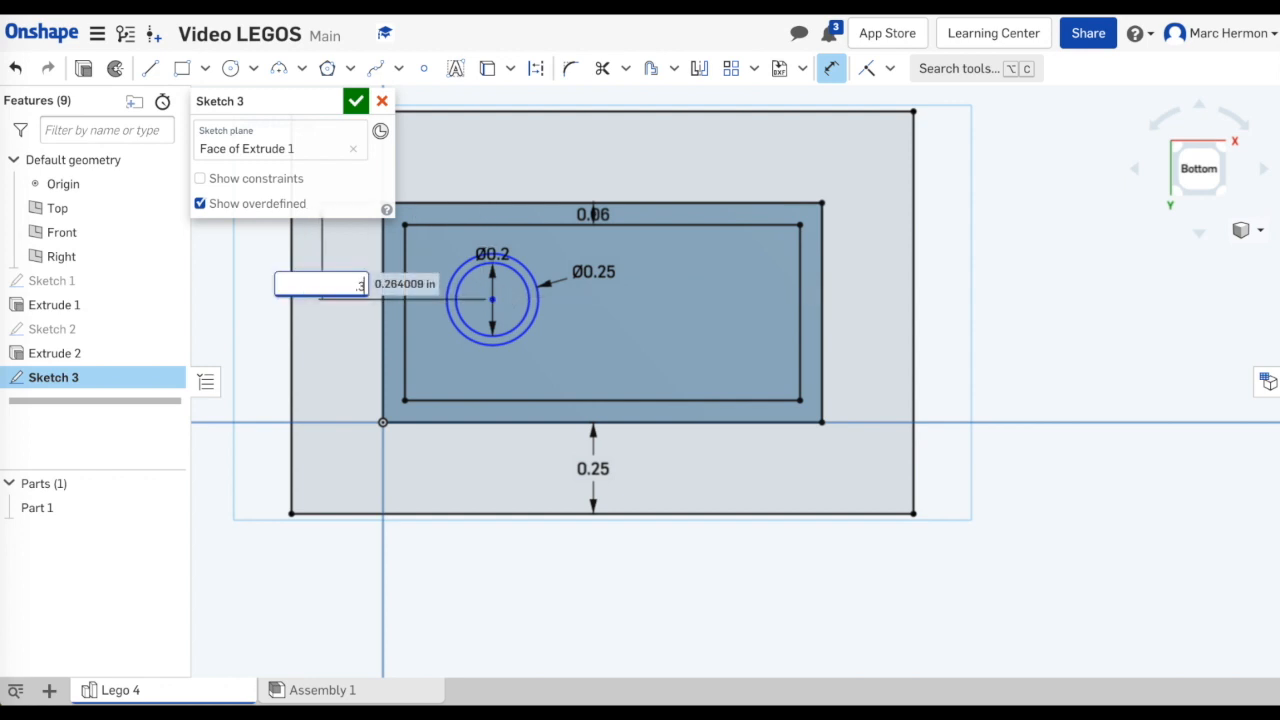
{"action": "key", "text": "Return"}
- Dimension the circles' centre 0.3 in from the outer rectangle's short edge at the origin
{"action": "left_click", "coordinate": [831, 68]}
{"action": "left_click", "coordinate": [831, 68]}
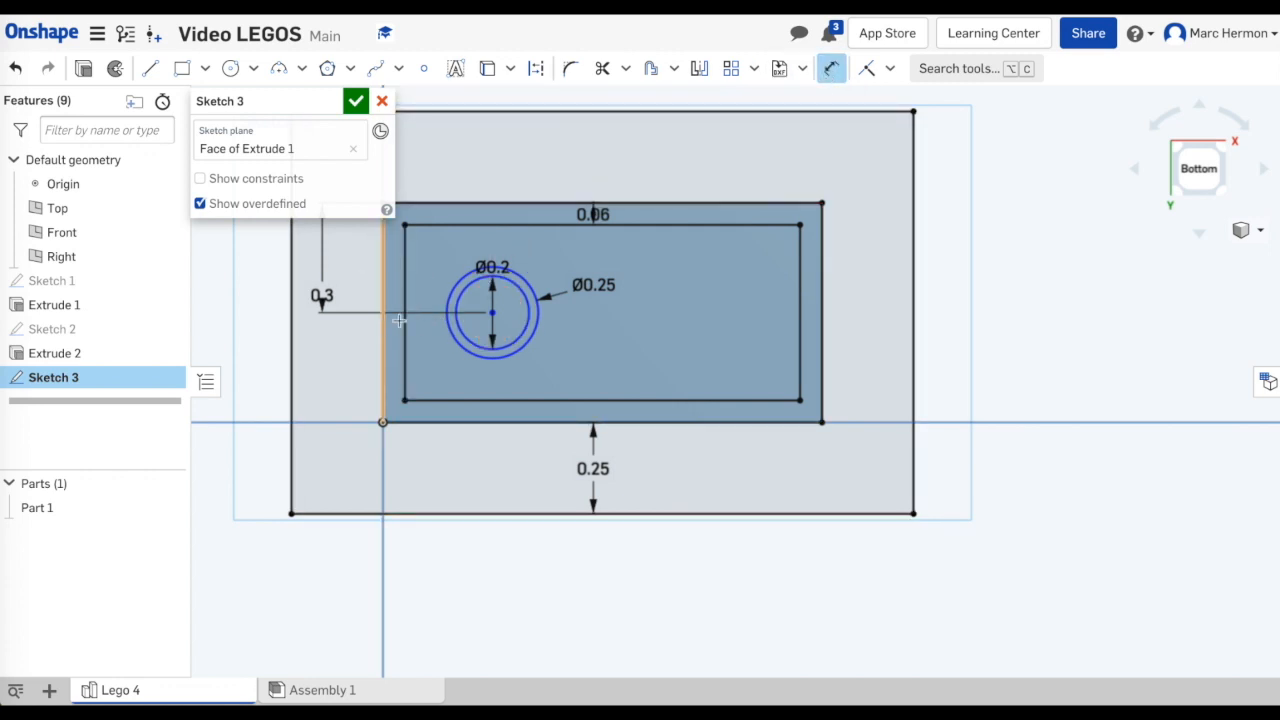
{"action": "left_click", "coordinate": [492, 313]}
{"action": "left_click", "coordinate": [441, 454]}
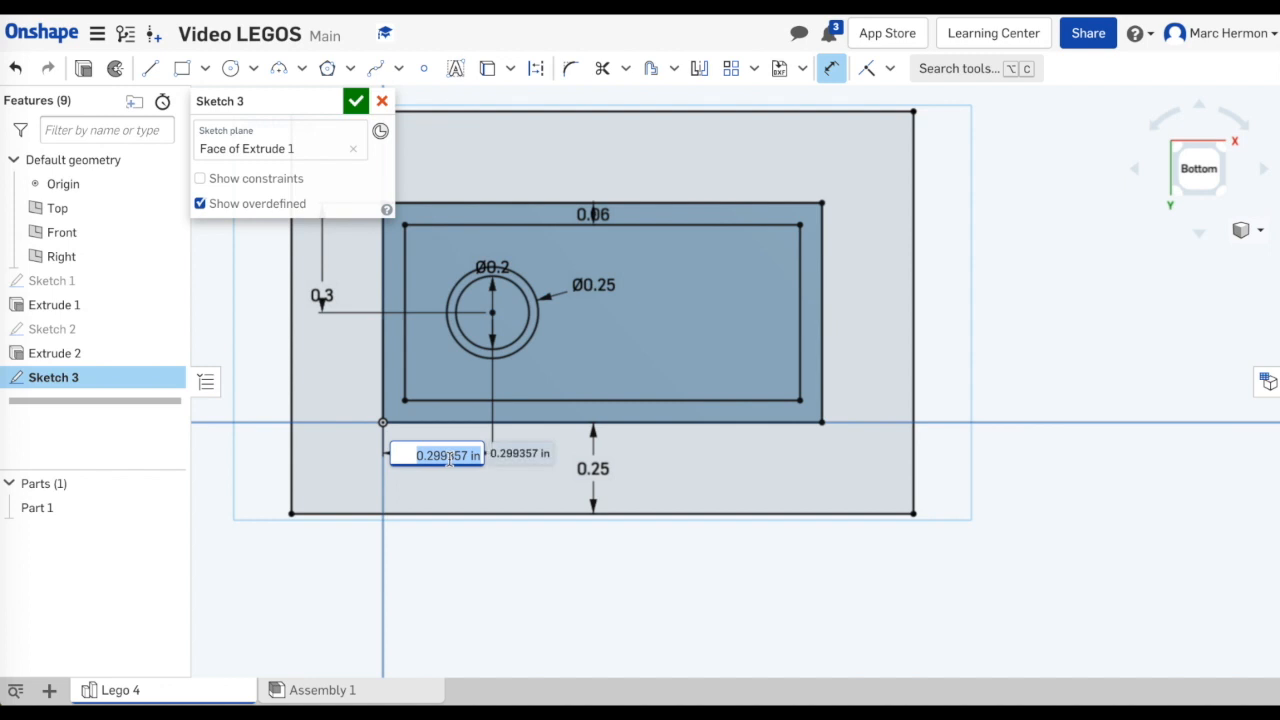
{"action": "type", "text": ".3"}
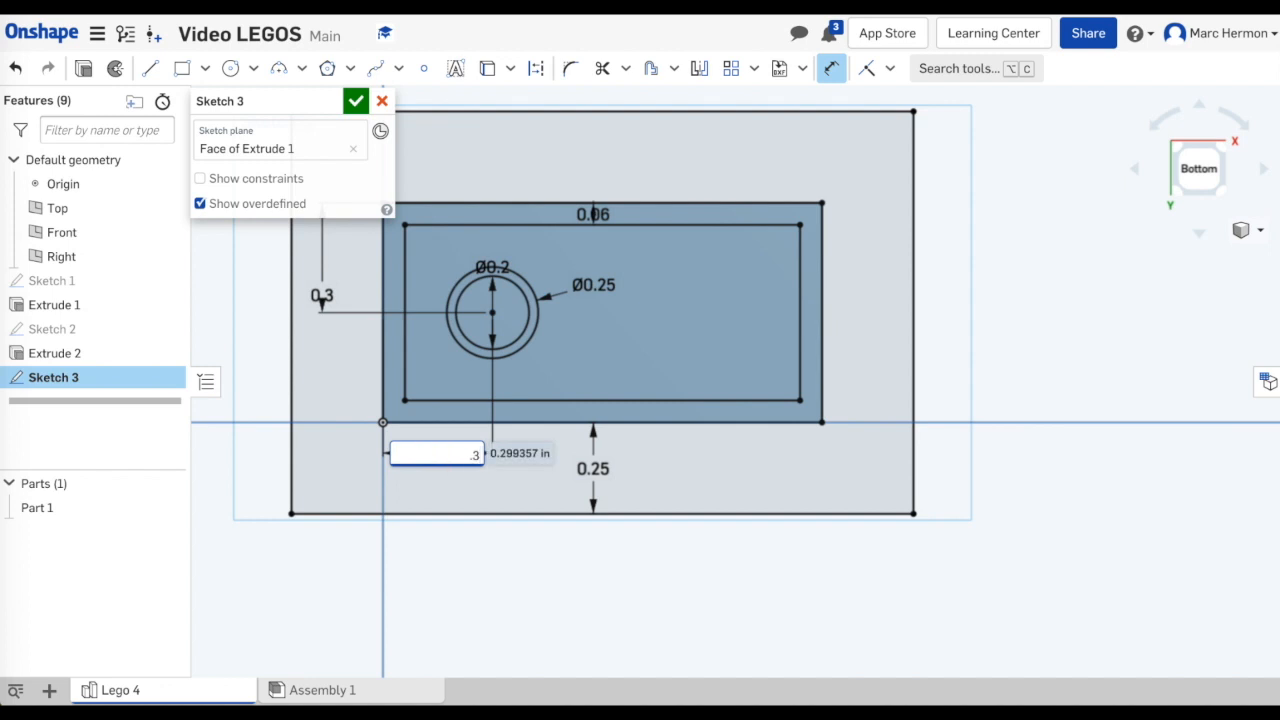
{"action": "key", "text": "Return"}
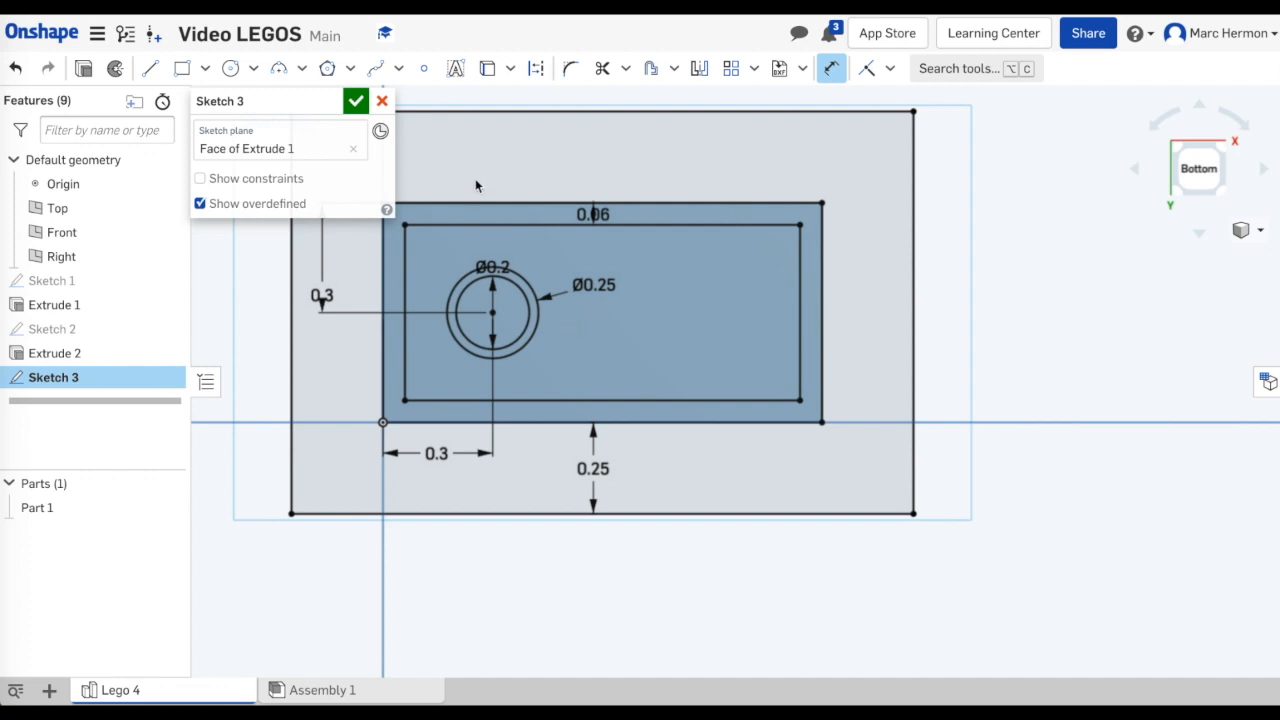
- Linear-pattern both concentric circles along the block's length as three instances spaced 0.3 in apart, and finish the sketch
{"action": "left_click", "coordinate": [731, 68]}
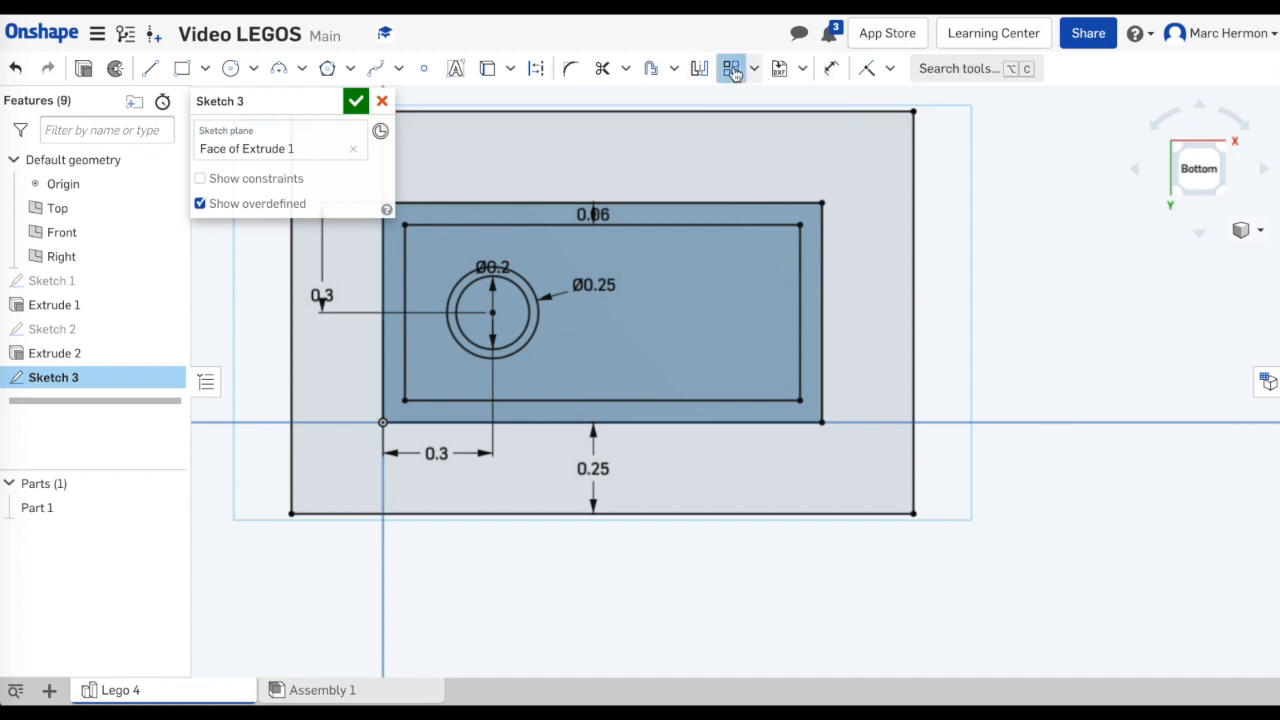
{"action": "left_click", "coordinate": [523, 284]}
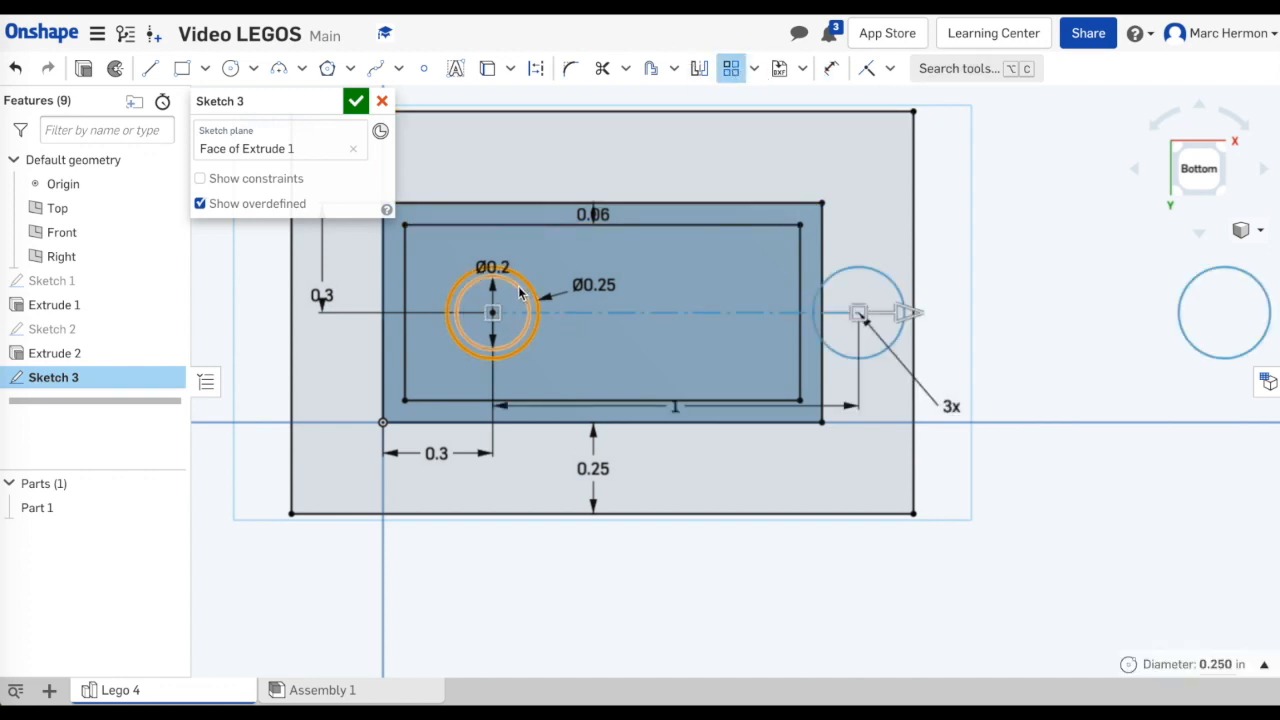
{"action": "double_click", "coordinate": [676, 410]}
{"action": "type", "text": ".3"}
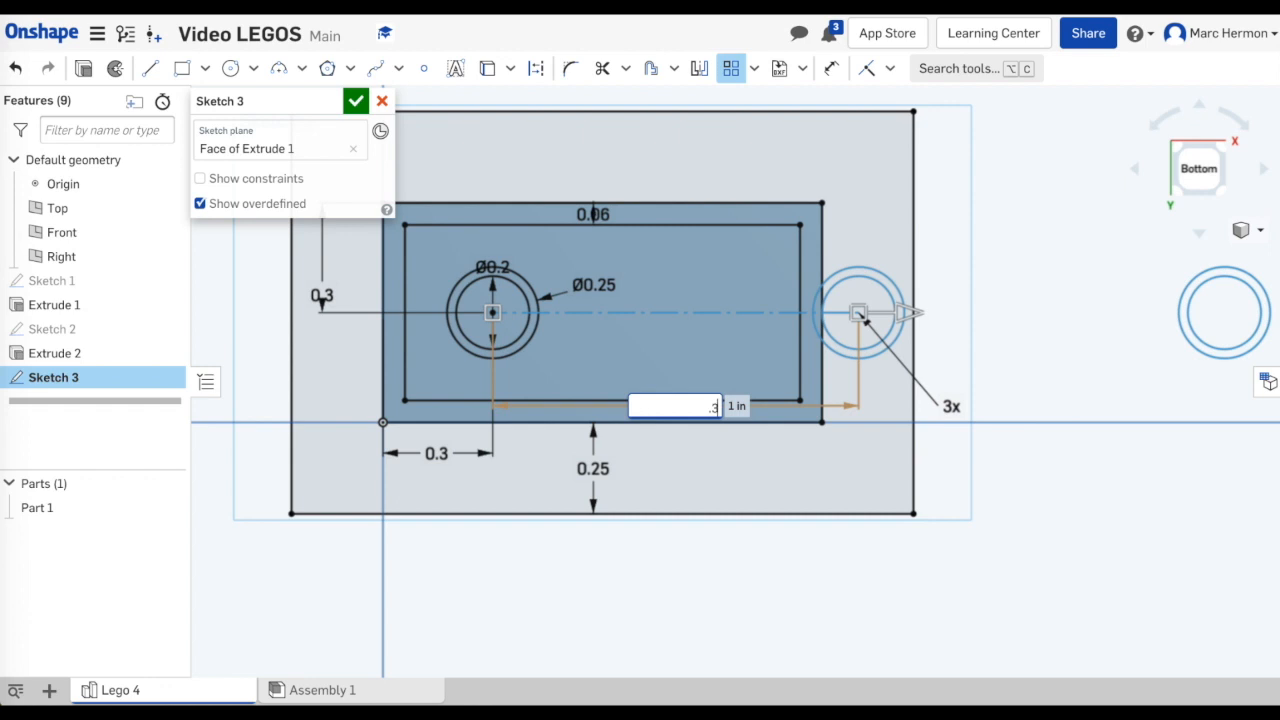
{"action": "key", "text": "Return"}
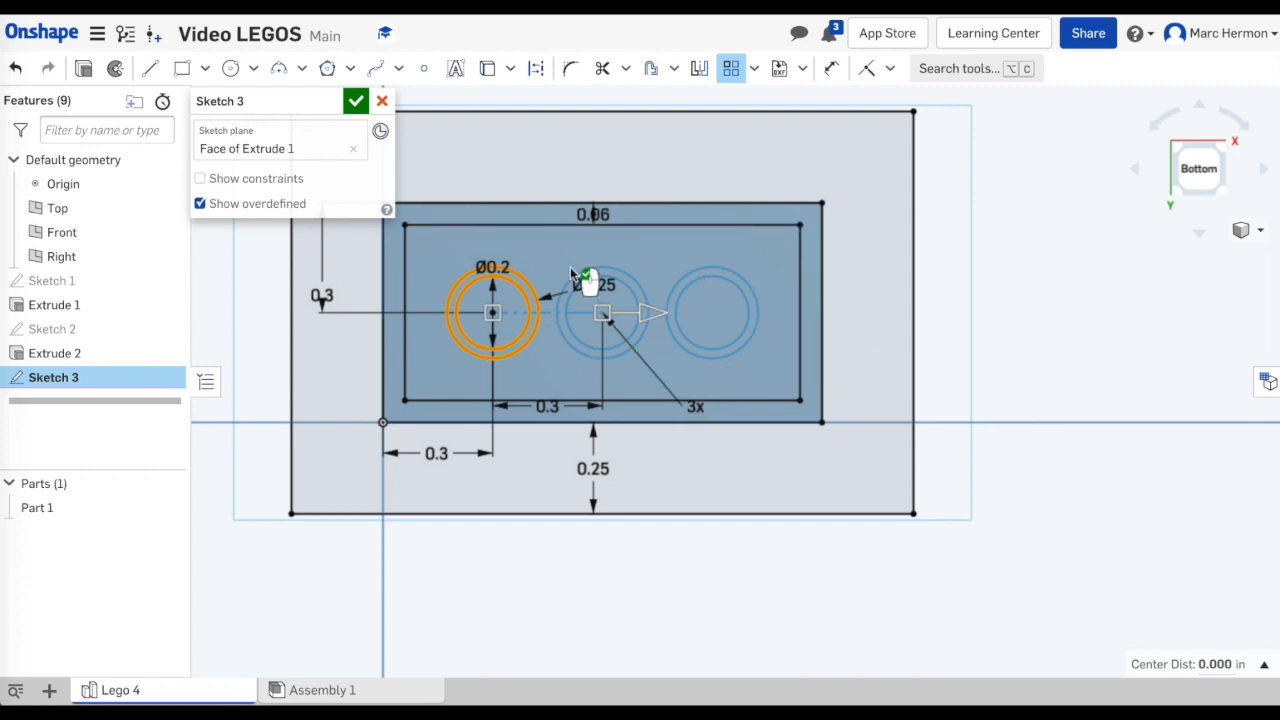
{"action": "left_click", "coordinate": [362, 106]}
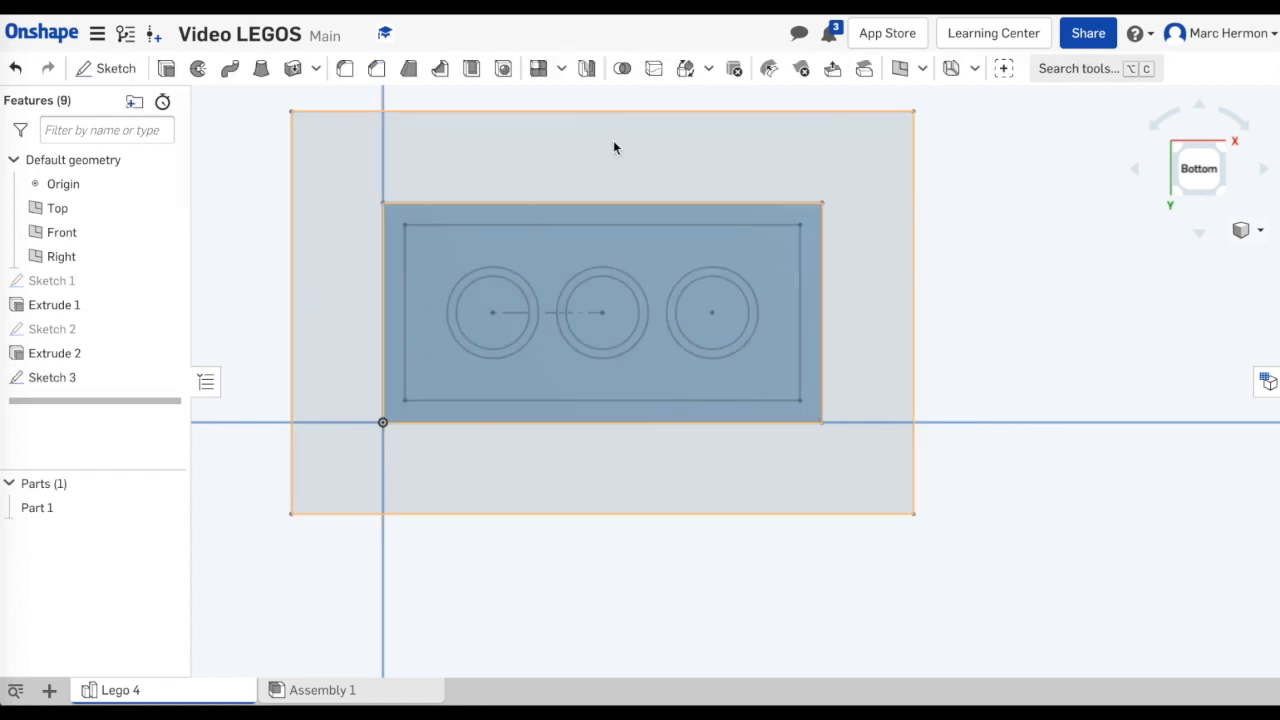
- Extrude the inner rectangle region and the three inner circles as a blind Remove cut, leaving the tube rings uncut
{"action": "left_click", "coordinate": [166, 69]}
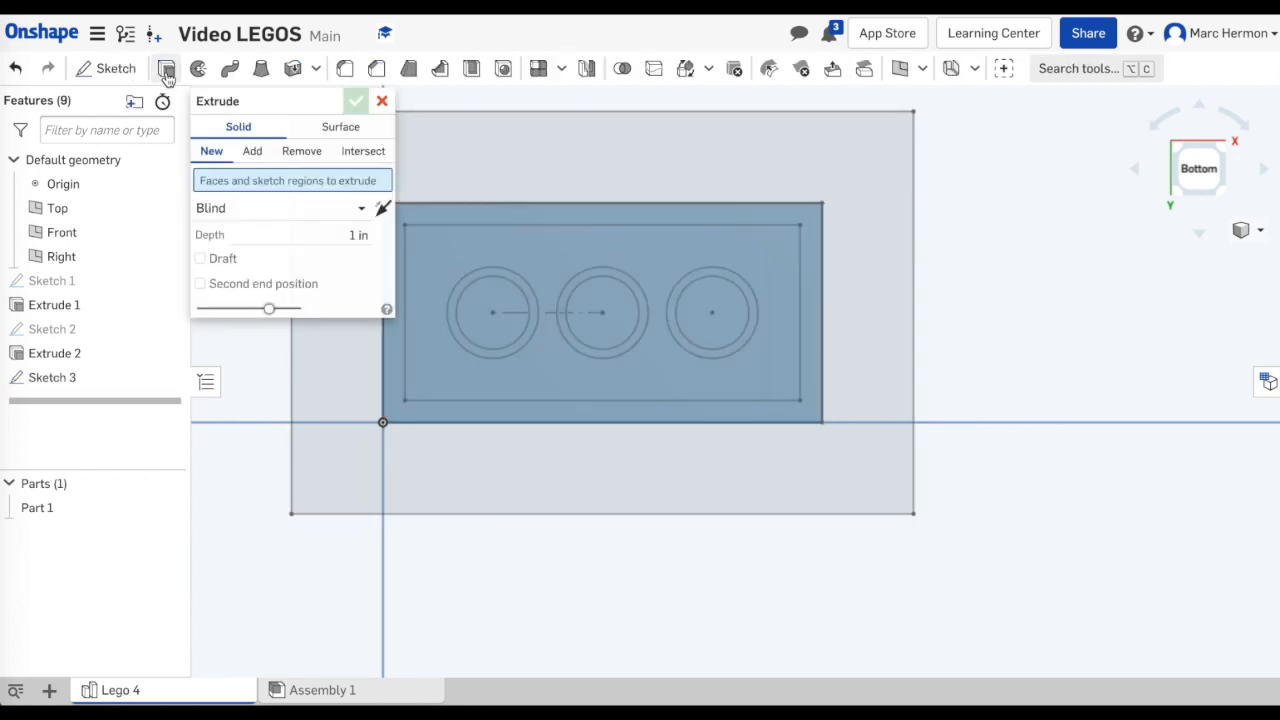
{"action": "left_click", "coordinate": [450, 238]}
{"action": "left_click", "coordinate": [504, 300]}
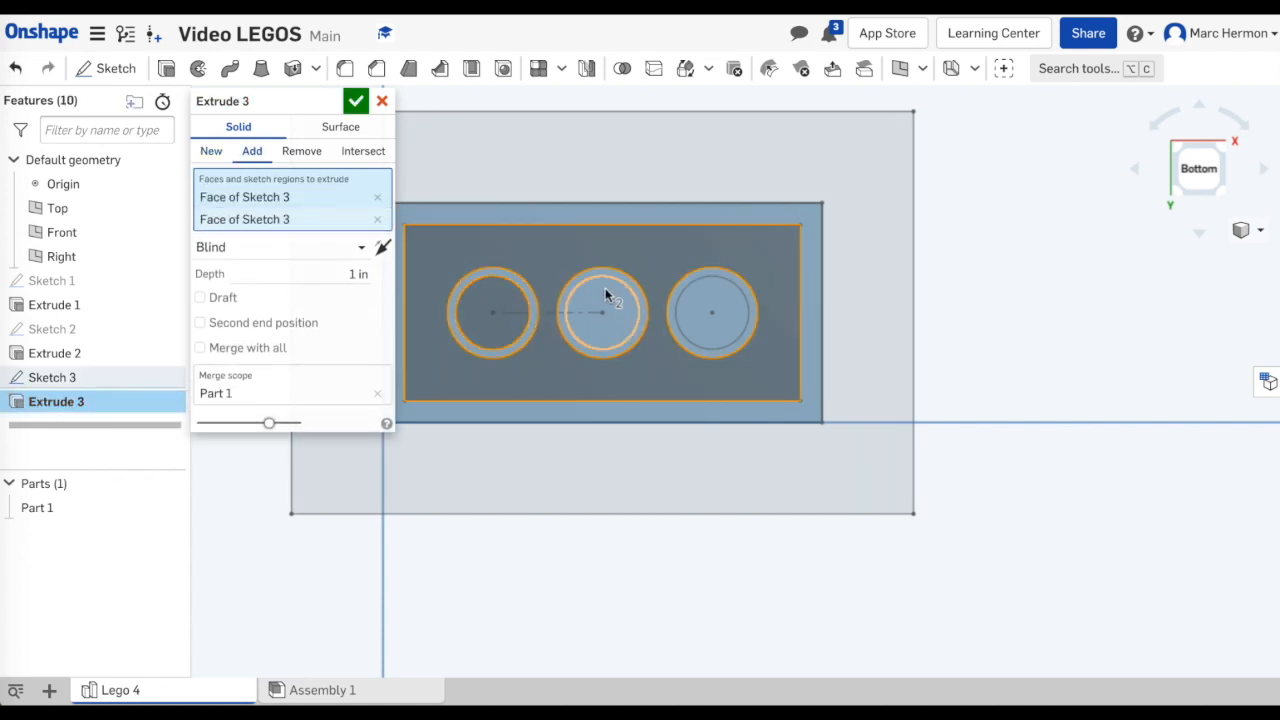
{"action": "left_click", "coordinate": [604, 288]}
{"action": "left_click", "coordinate": [728, 299]}
{"action": "left_click", "coordinate": [355, 306]}
{"action": "left_click", "coordinate": [301, 151]}
{"action": "left_click", "coordinate": [356, 305]}
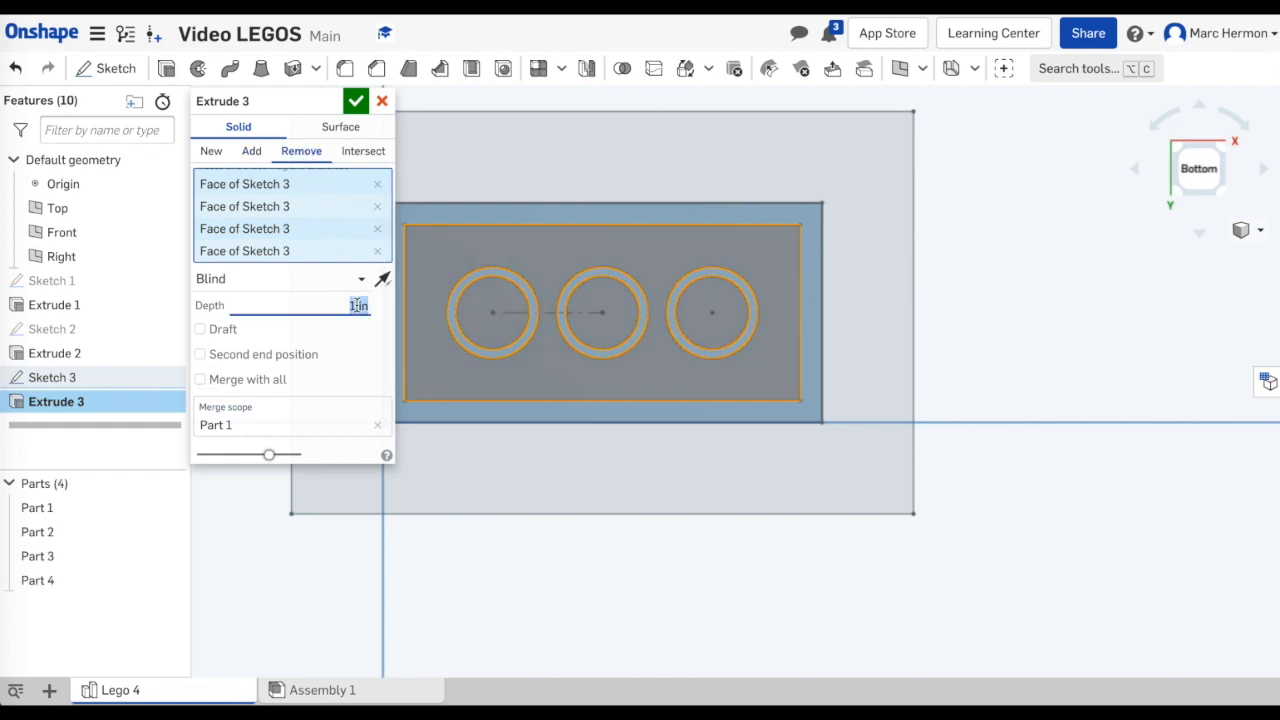
{"action": "key", "text": "BackSpace"}
{"action": "left_click", "coordinate": [356, 101]}
- Duplicate the Lego 4 part studio and rename the copy Lego 3
{"action": "right_click_drag", "start_coordinate": [909, 205], "coordinate": [630, 500]}
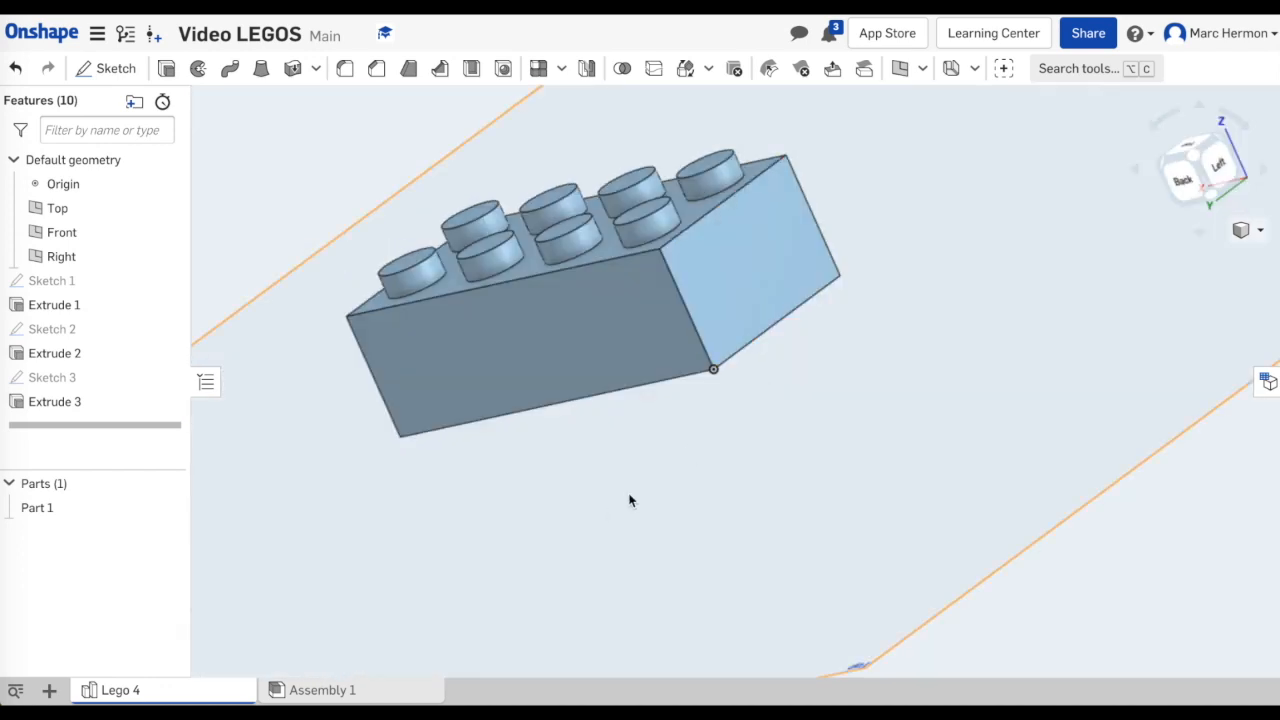
{"action": "right_click", "coordinate": [190, 697]}
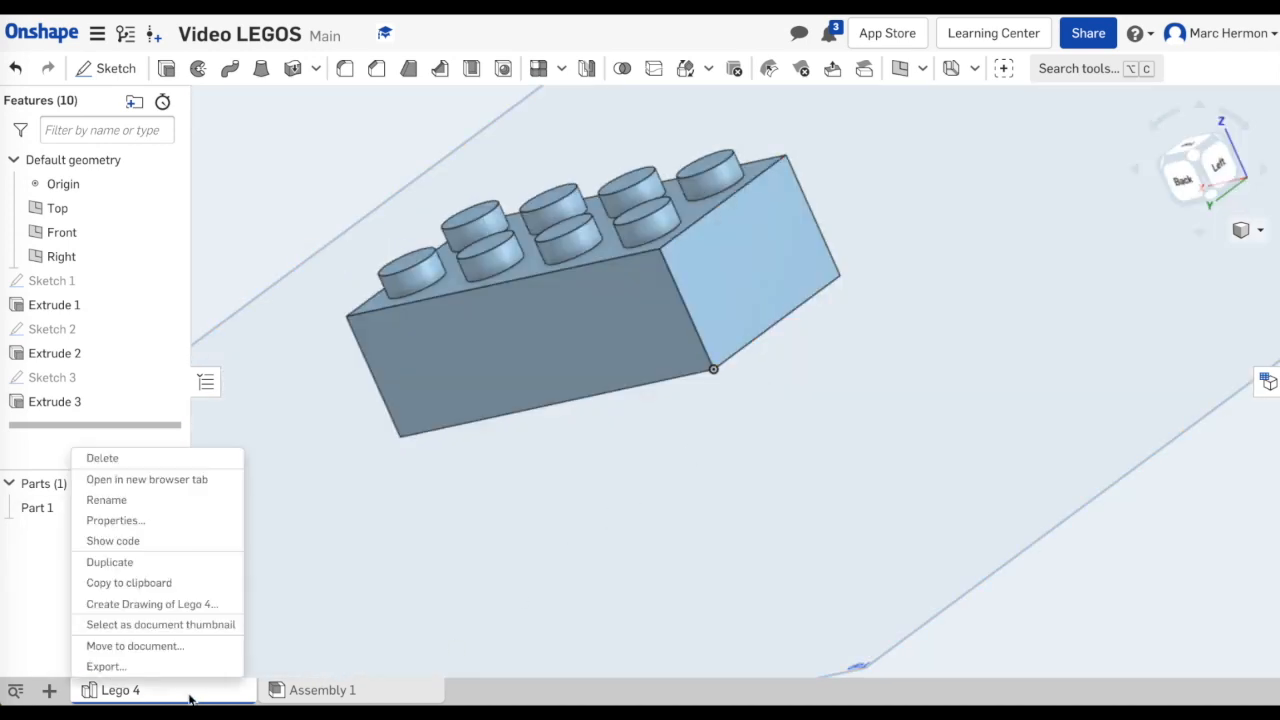
{"action": "left_click", "coordinate": [137, 564]}
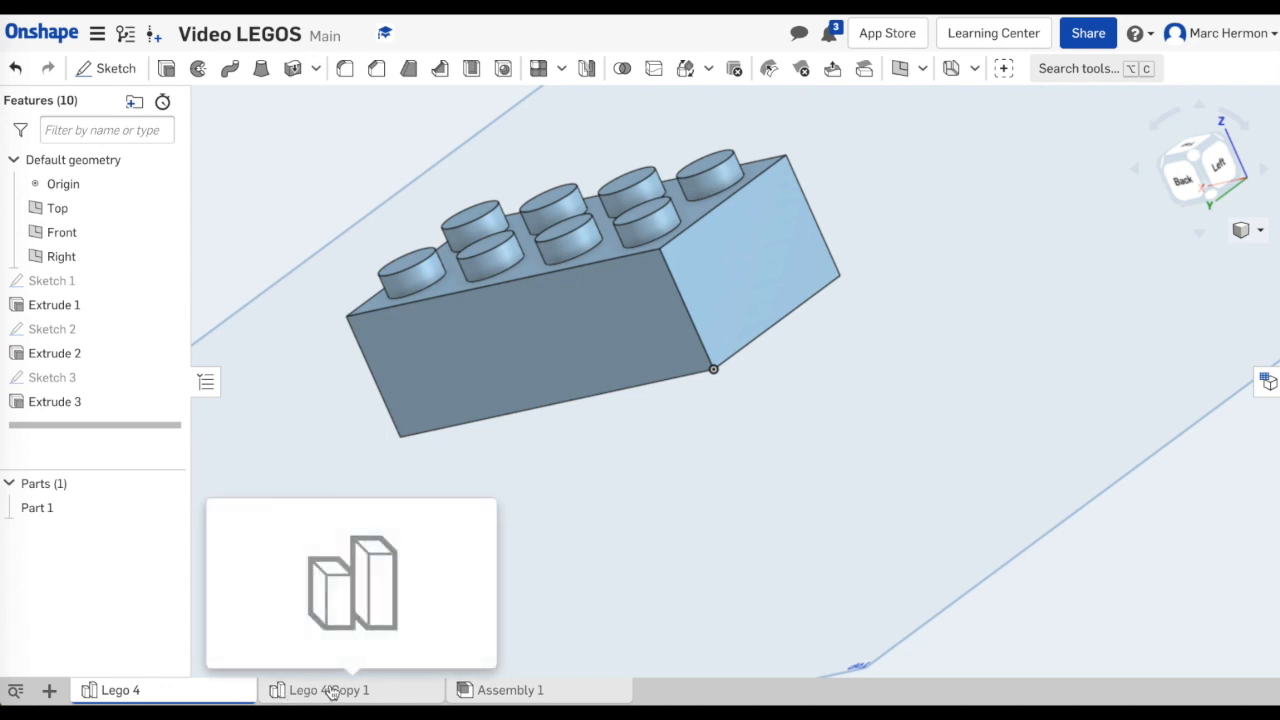
{"action": "right_click", "coordinate": [330, 692]}
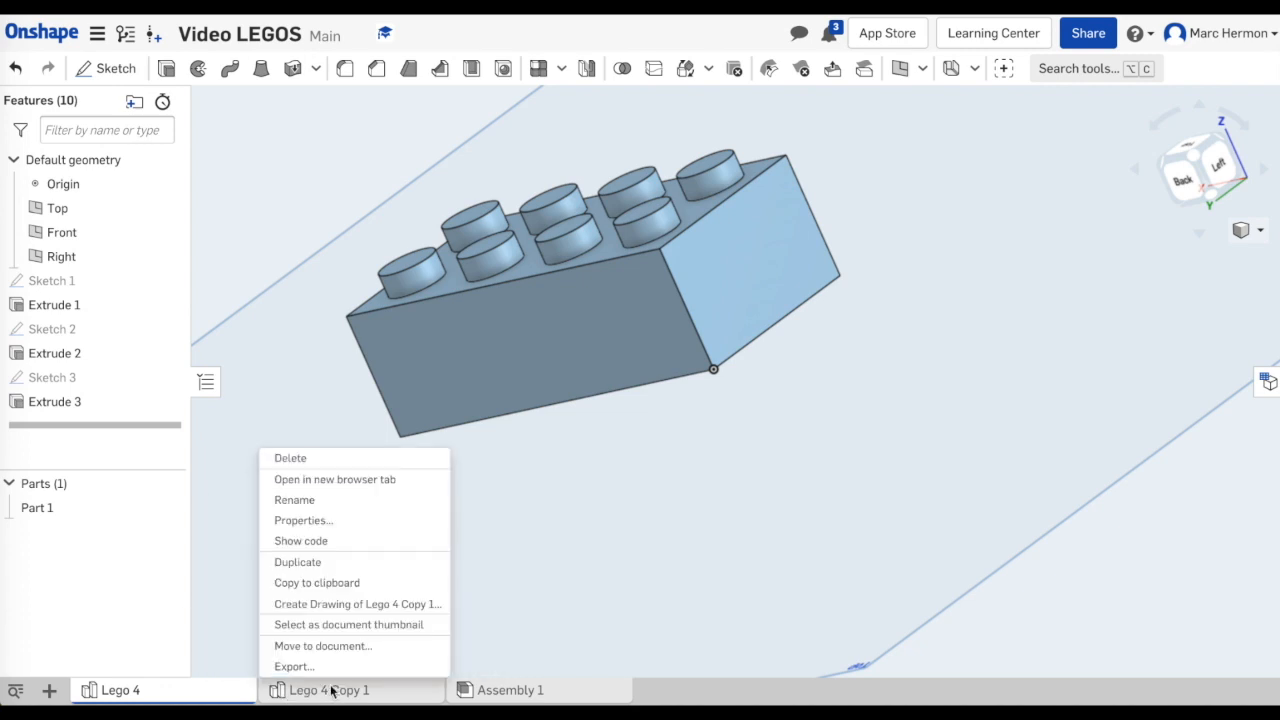
{"action": "left_click", "coordinate": [303, 500]}
{"action": "type", "text": "Lego 3"}
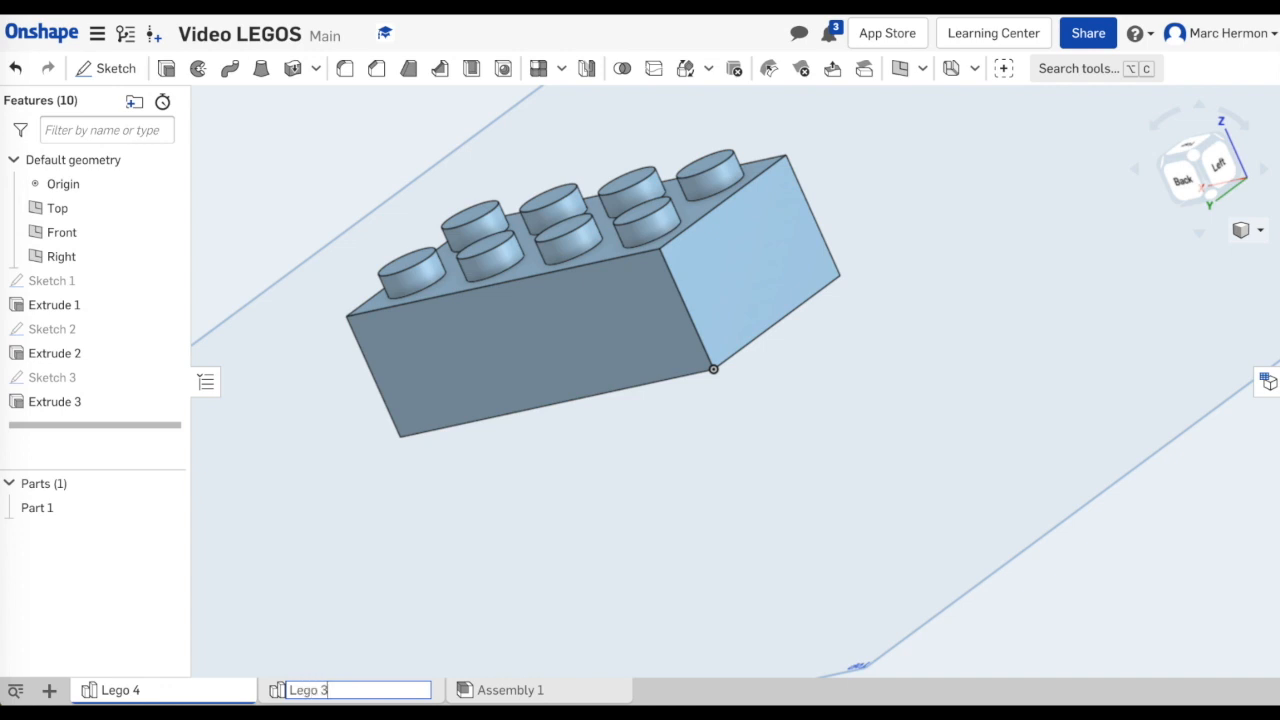
{"action": "key", "text": "Return"}
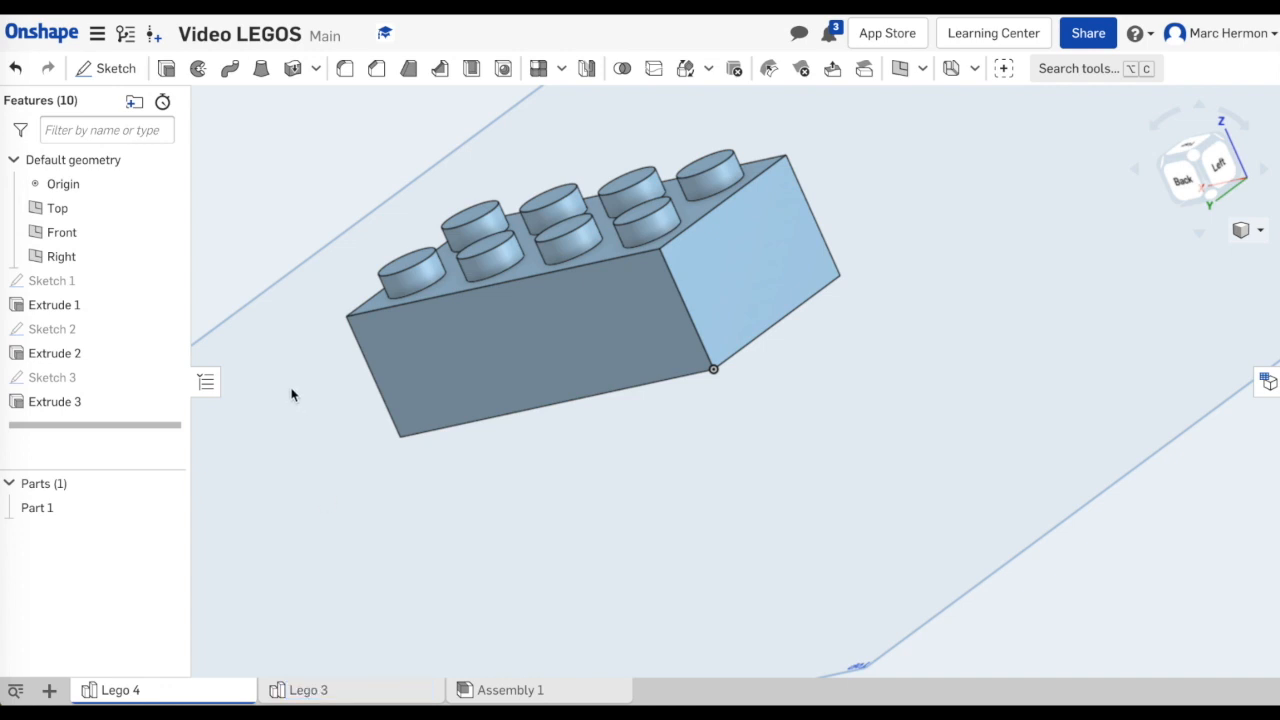
- Edit Sketch 1 in the Lego 4 part studio and set the block's length to 0.9 in
{"action": "right_click", "coordinate": [53, 283]}
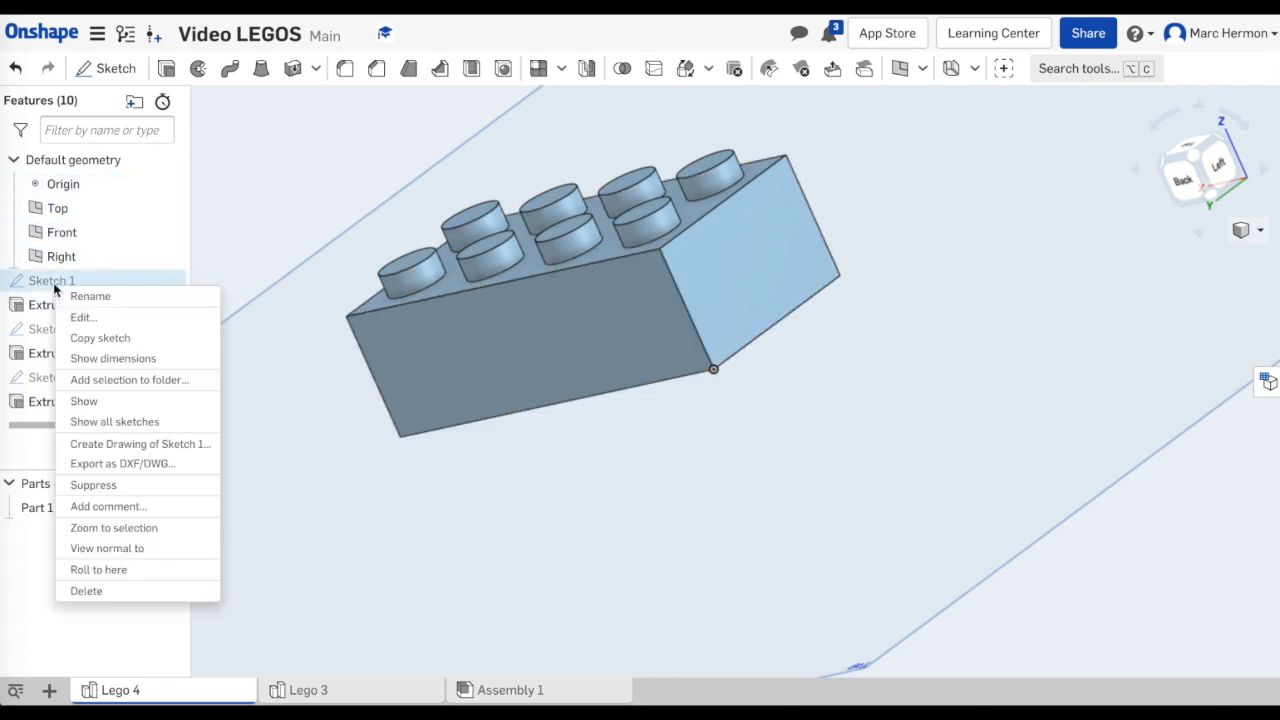
{"action": "left_click", "coordinate": [80, 318]}
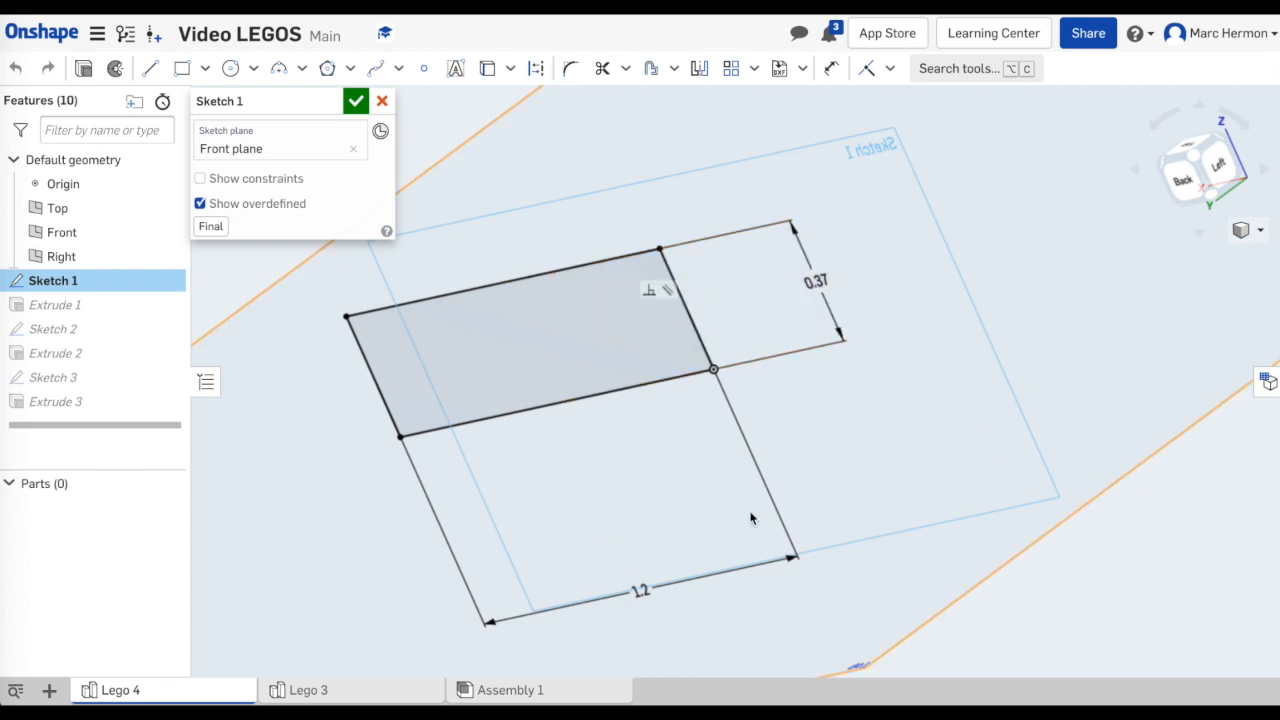
{"action": "left_click", "coordinate": [640, 591]}
{"action": "double_click", "coordinate": [641, 591]}
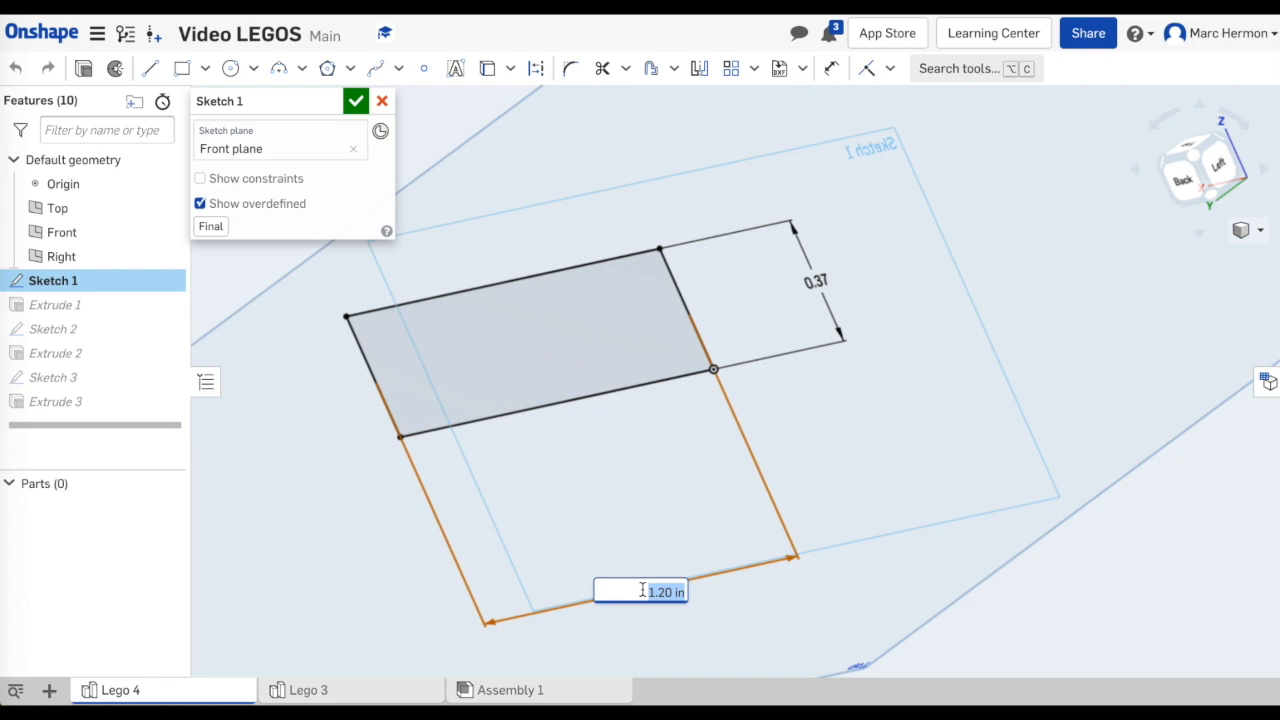
{"action": "key", "text": "BackSpace"}
{"action": "type", "text": "0.9"}
{"action": "key", "text": "Return"}
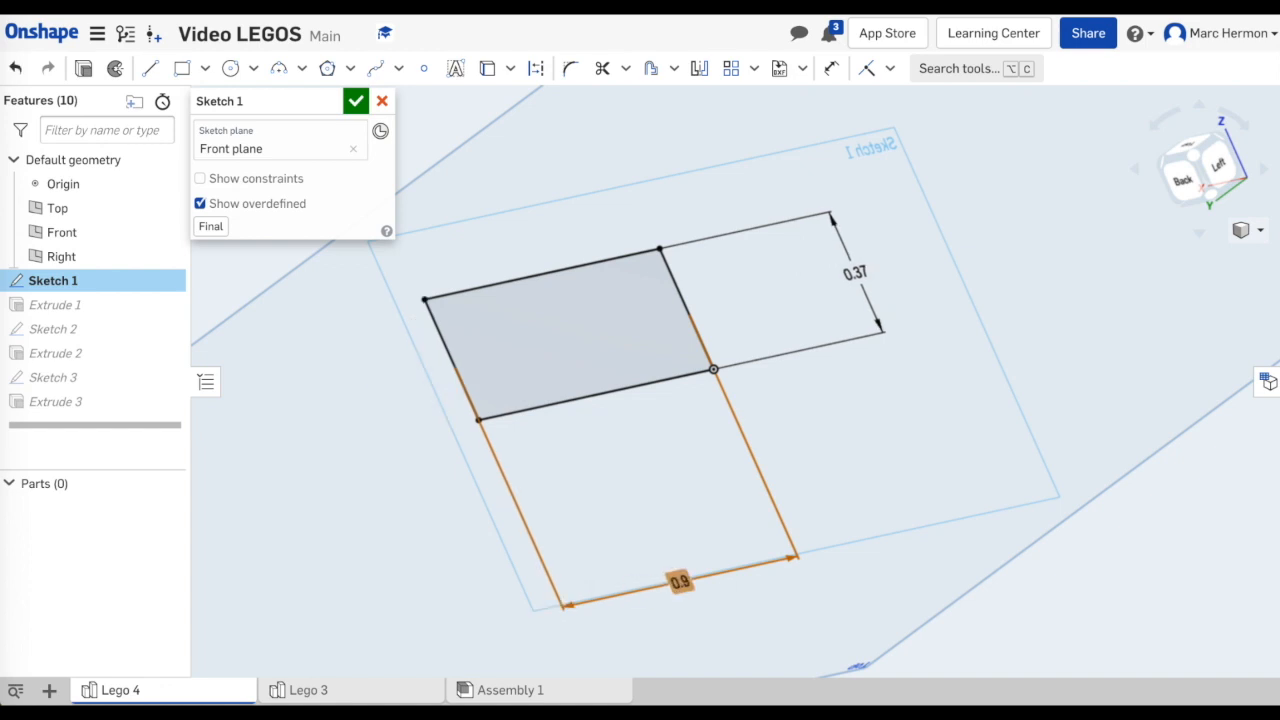
{"action": "left_click", "coordinate": [356, 101]}
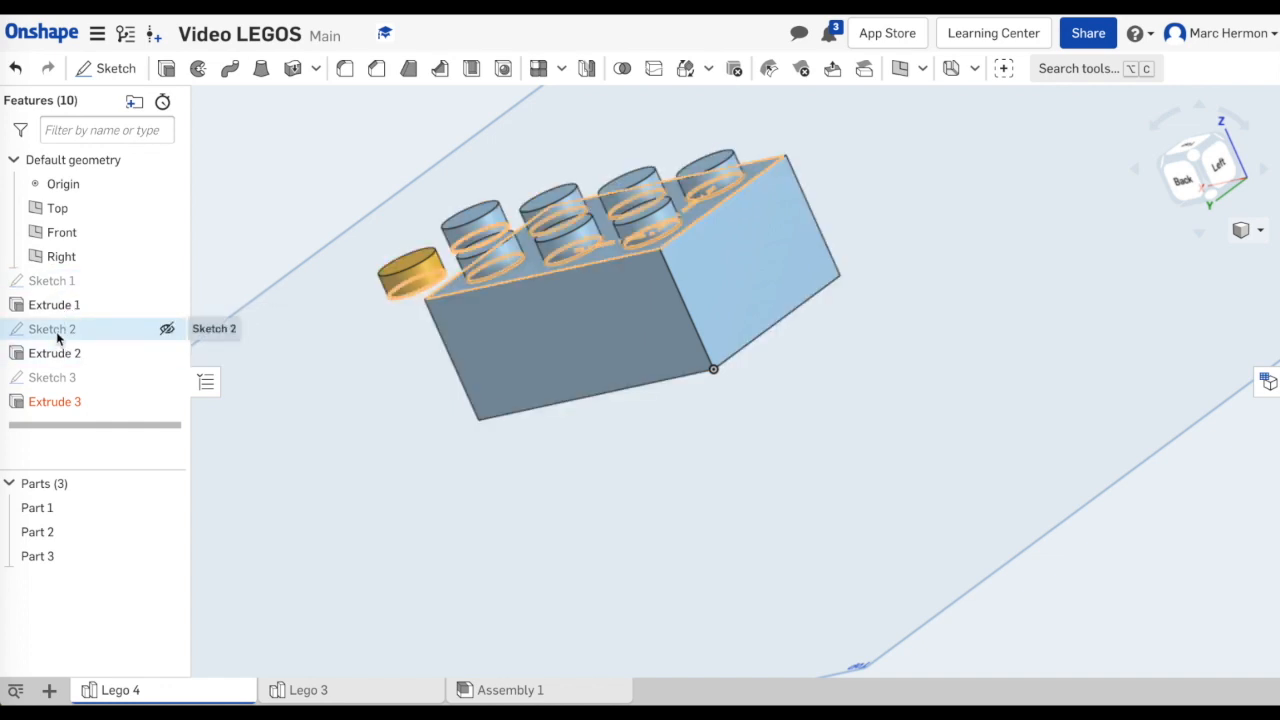
- Edit Sketch 2 in the Lego 4 part studio and set the stud pattern's count along the block's length to 3
{"action": "right_click", "coordinate": [58, 338]}
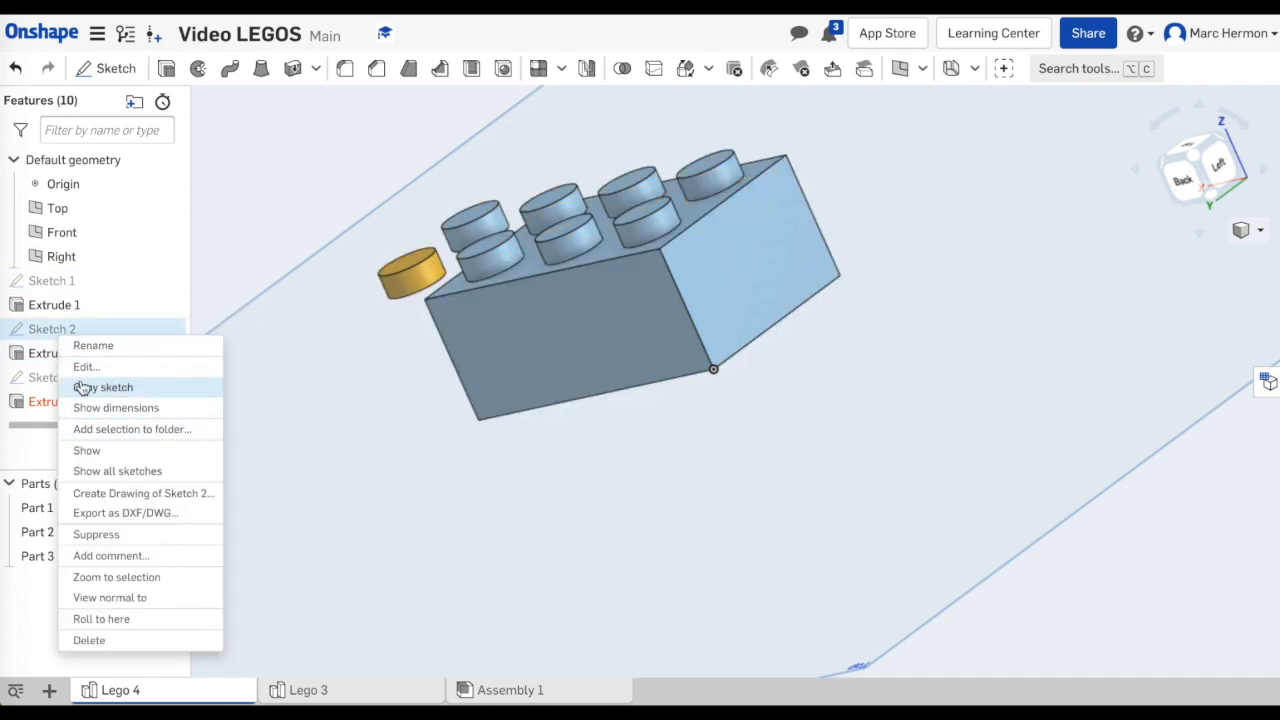
{"action": "left_click", "coordinate": [85, 368]}
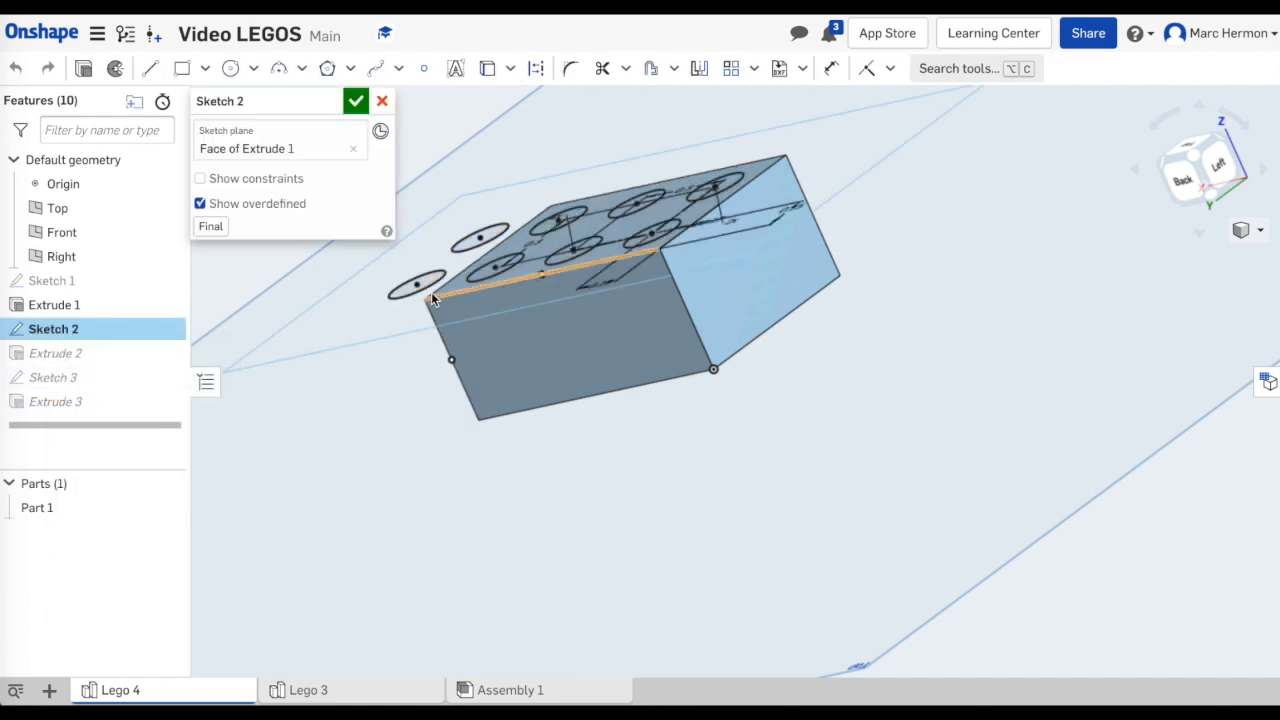
{"action": "right_click", "coordinate": [327, 330]}
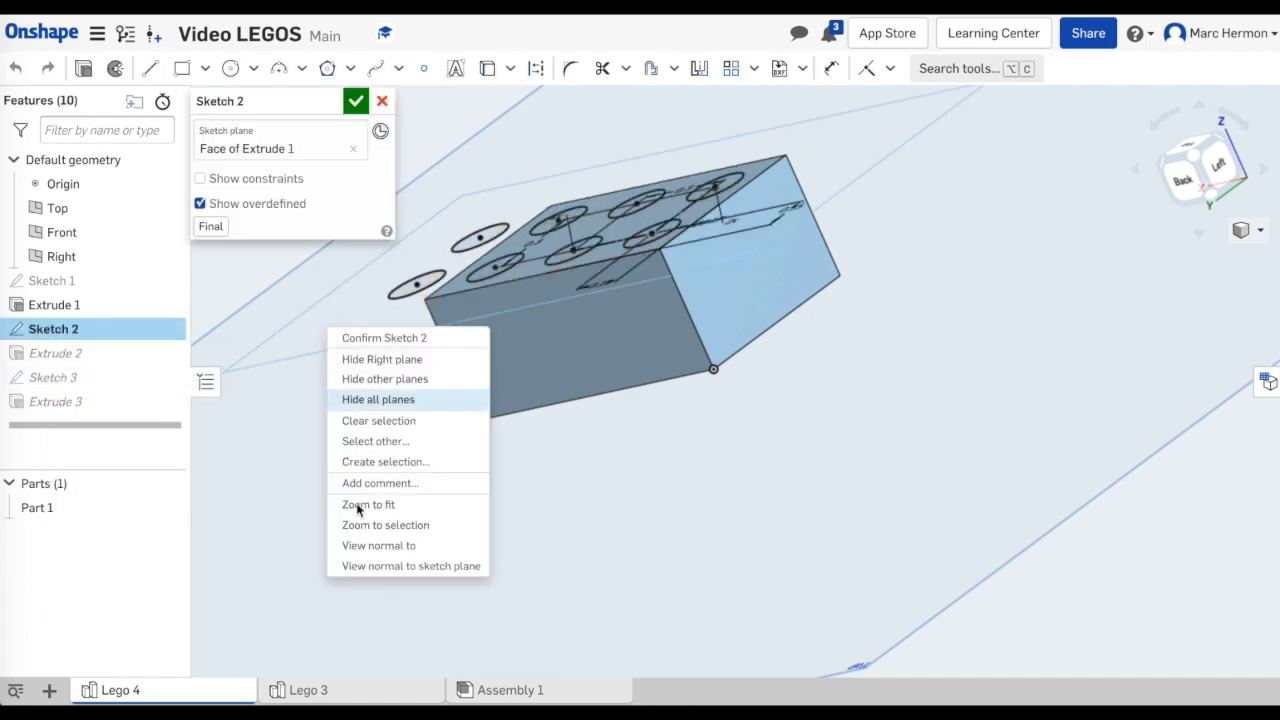
{"action": "left_click", "coordinate": [397, 566]}
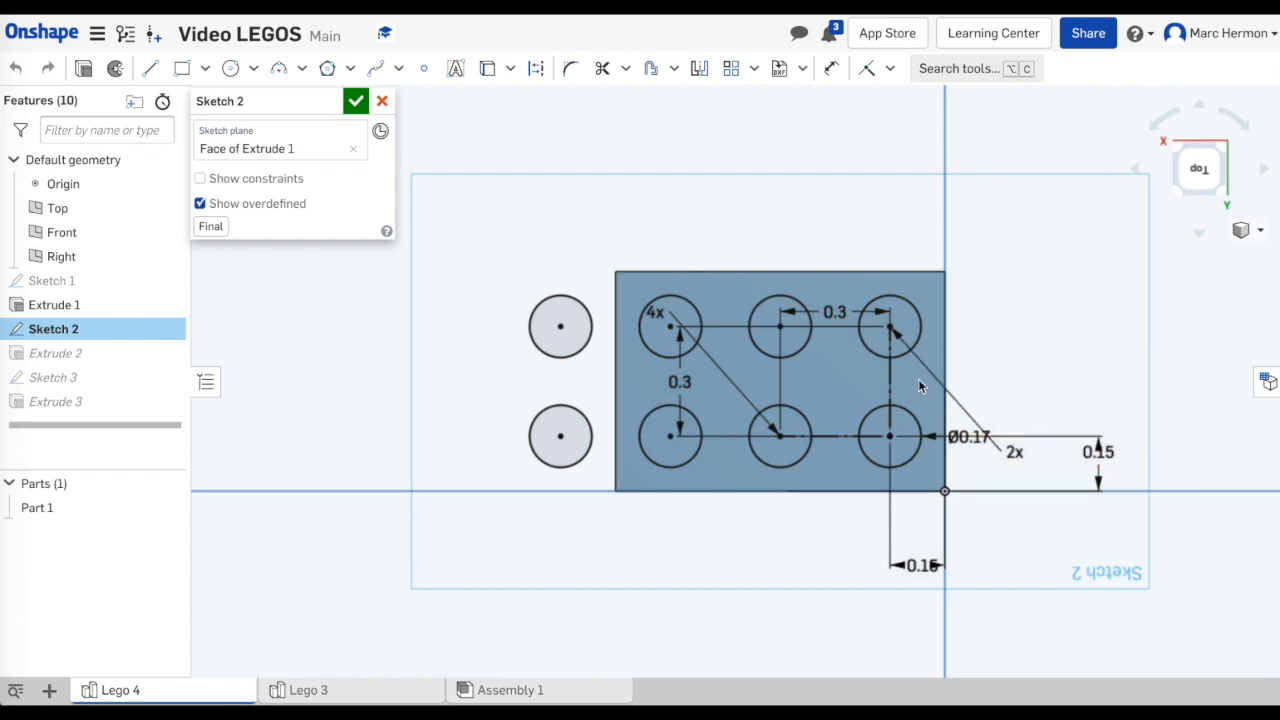
{"action": "double_click", "coordinate": [655, 312]}
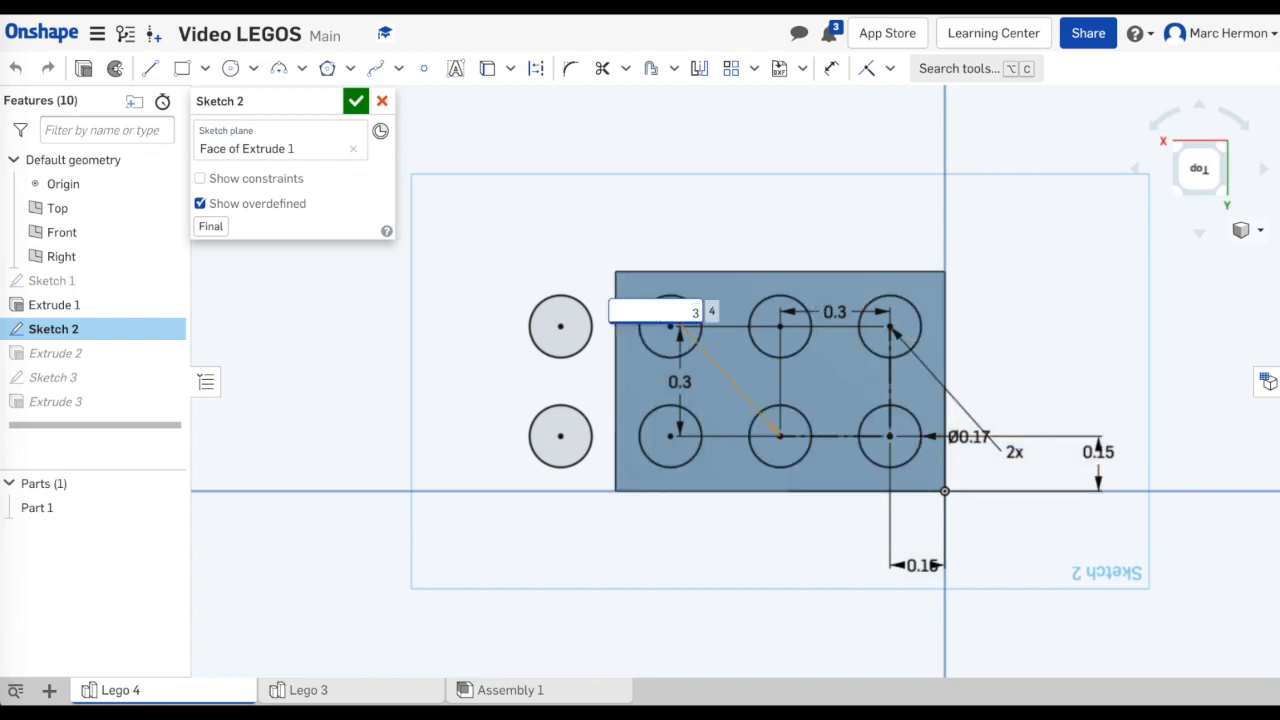
{"action": "key", "text": "Return"}
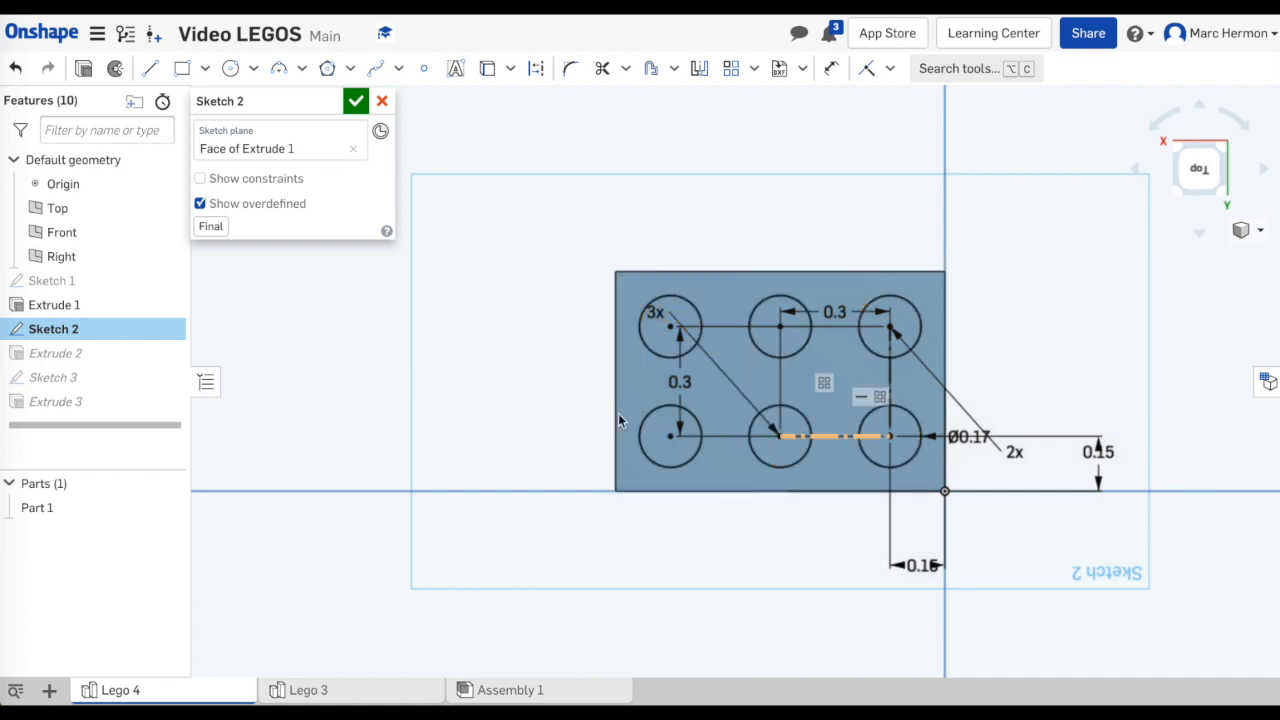
{"action": "left_click", "coordinate": [357, 101]}
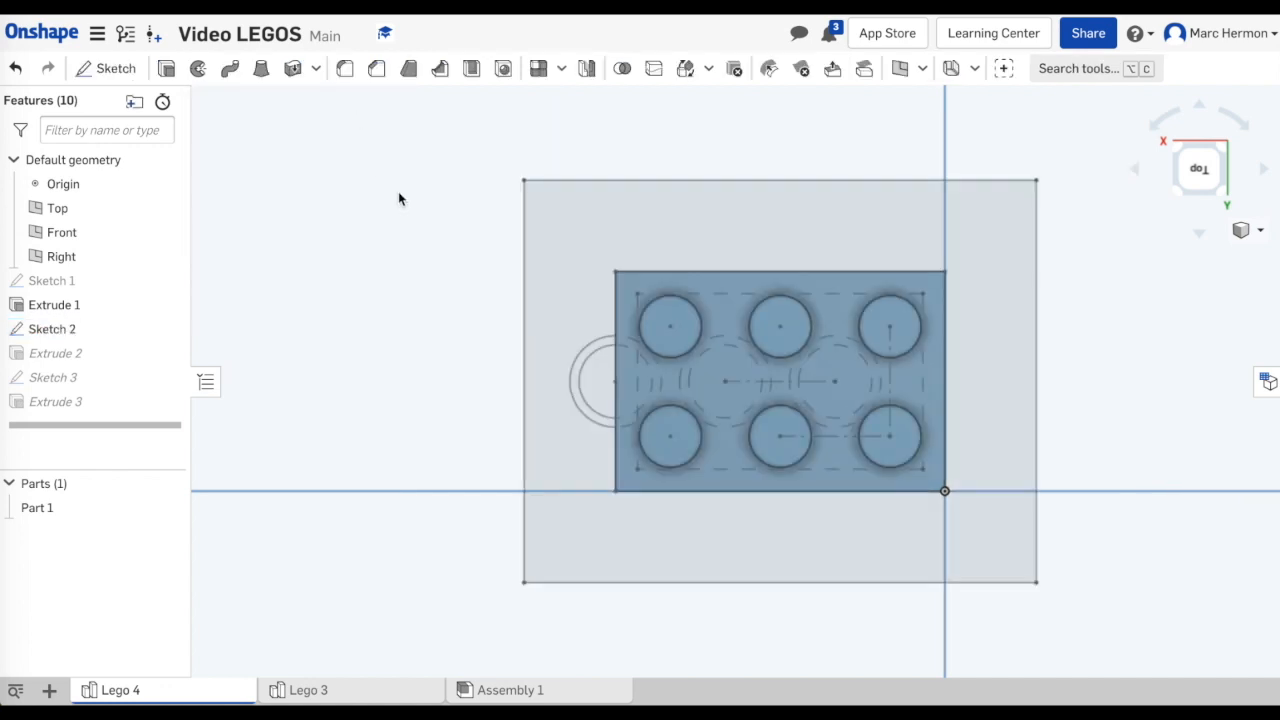
- Edit Sketch 3 and set the tube circle pattern's instance count to 2, and finish the sketch
{"action": "right_click", "coordinate": [53, 377]}
{"action": "left_click", "coordinate": [80, 412]}
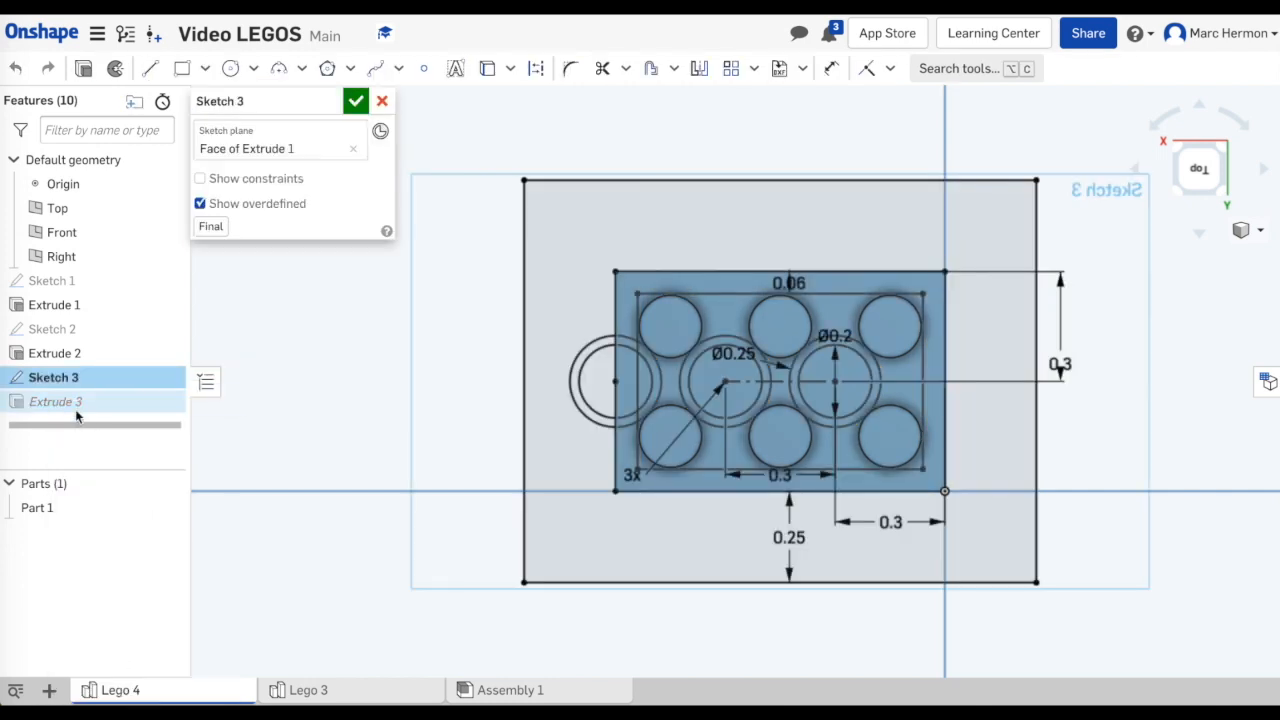
{"action": "key", "text": "f"}
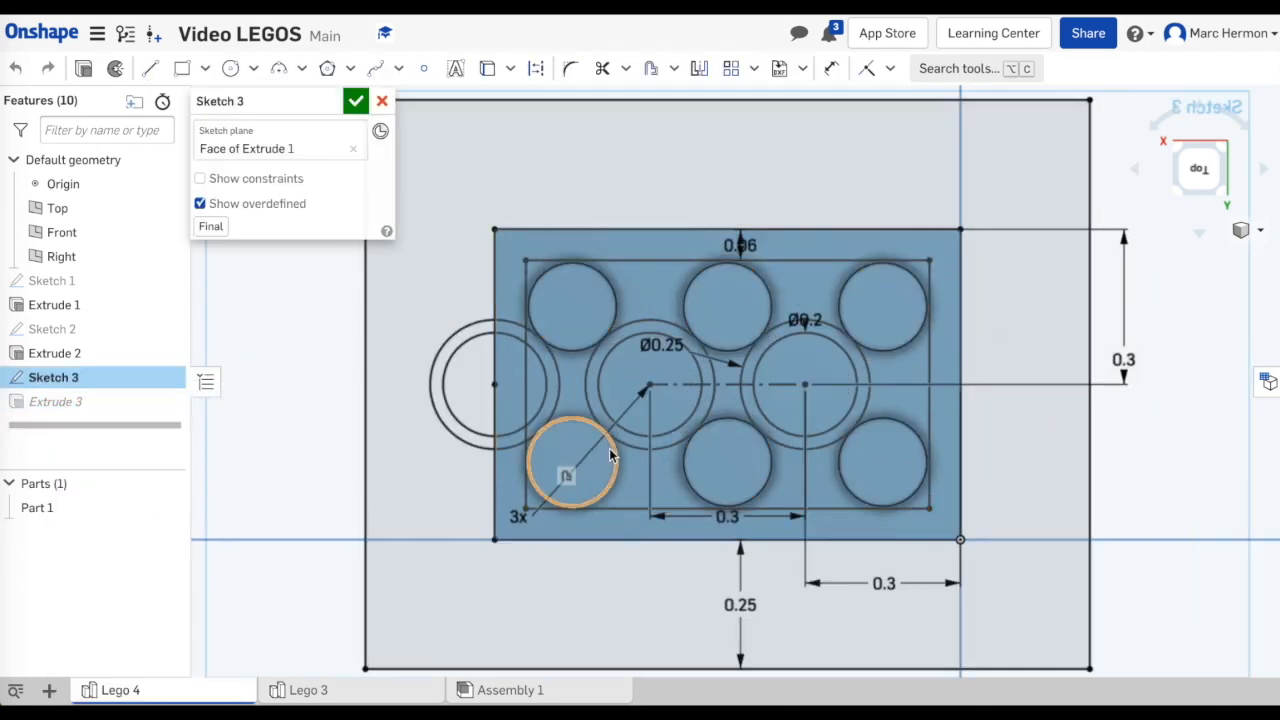
{"action": "double_click", "coordinate": [520, 518]}
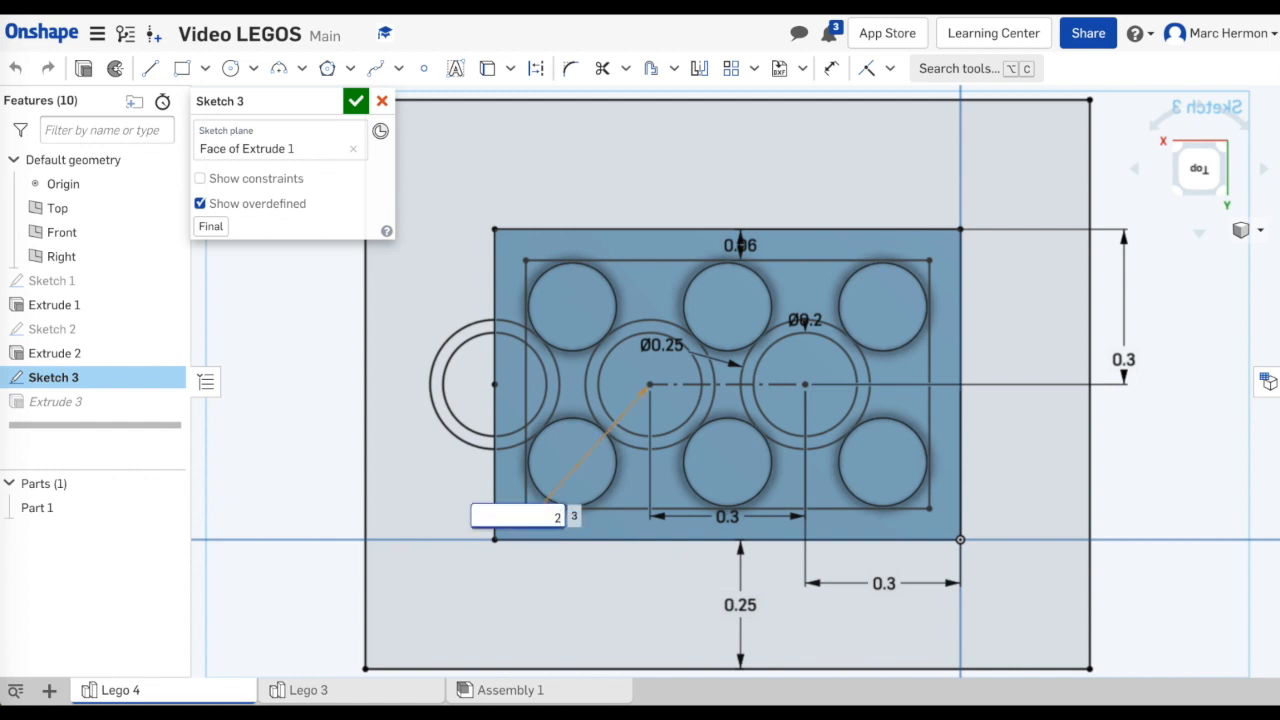
{"action": "type", "text": "2"}
{"action": "key", "text": "Return"}
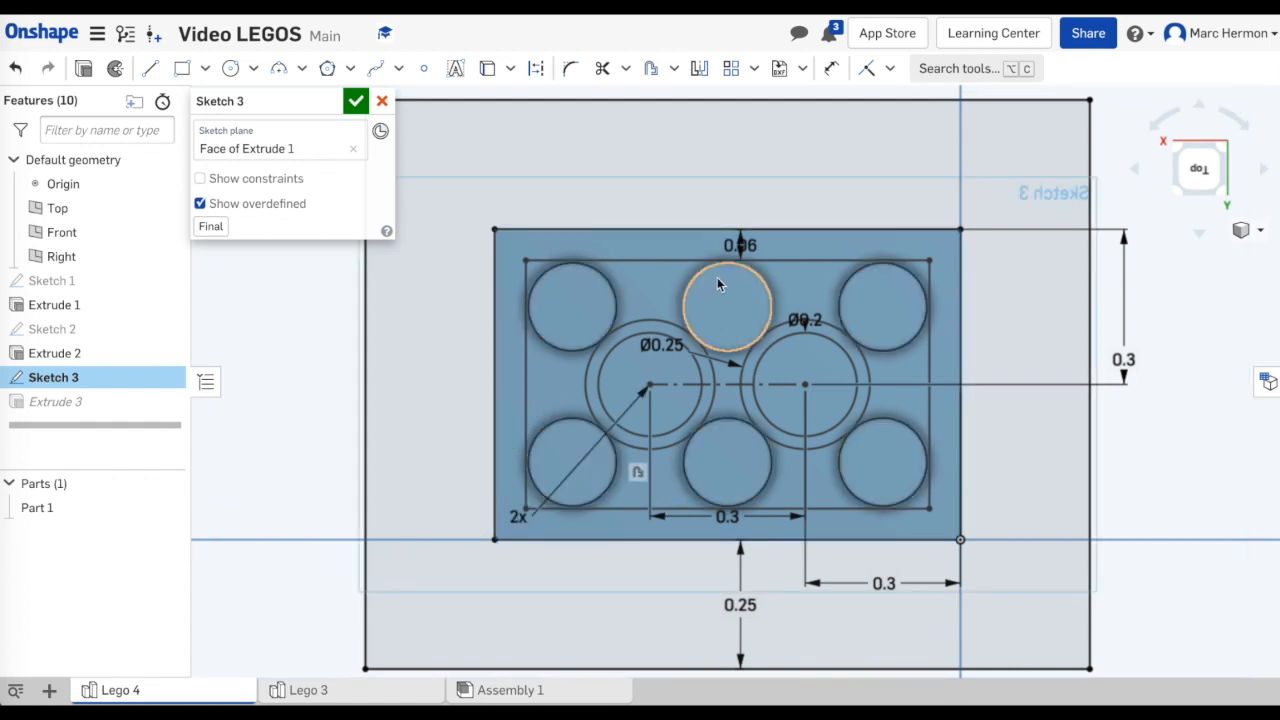
{"action": "left_click", "coordinate": [356, 101]}
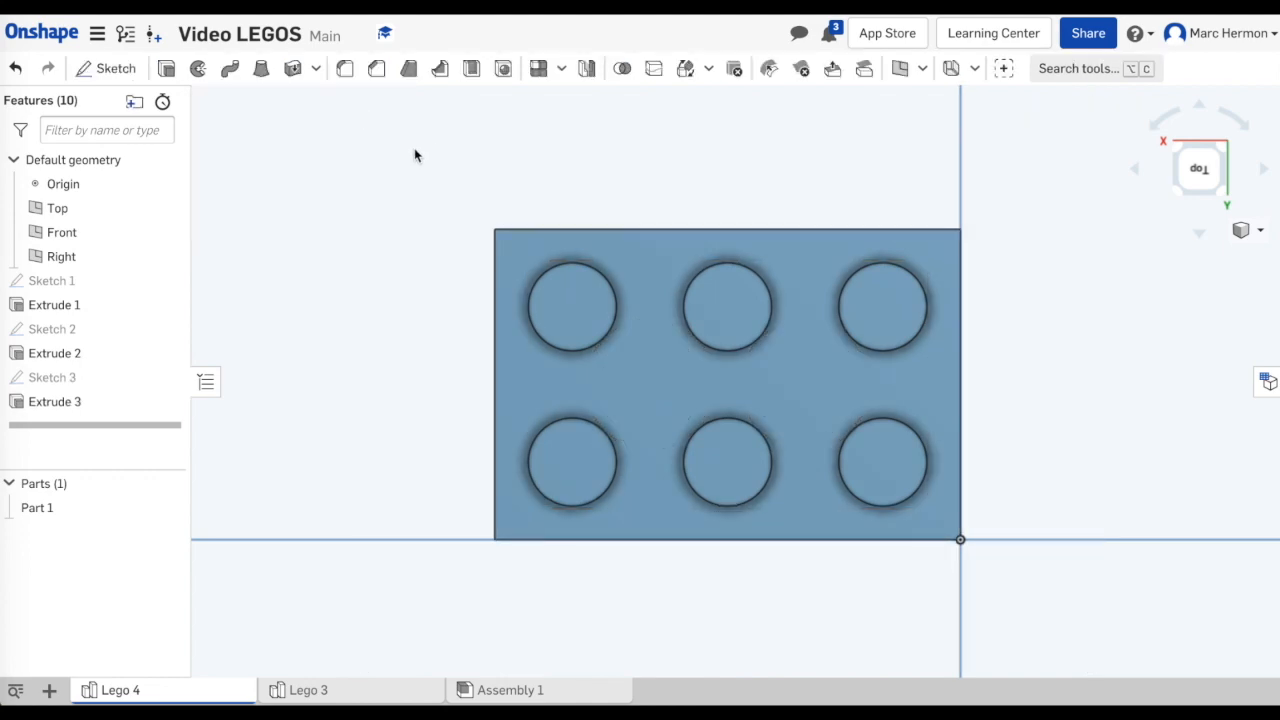
{"action": "right_click_drag", "start_coordinate": [966, 338], "coordinate": [898, 139]}
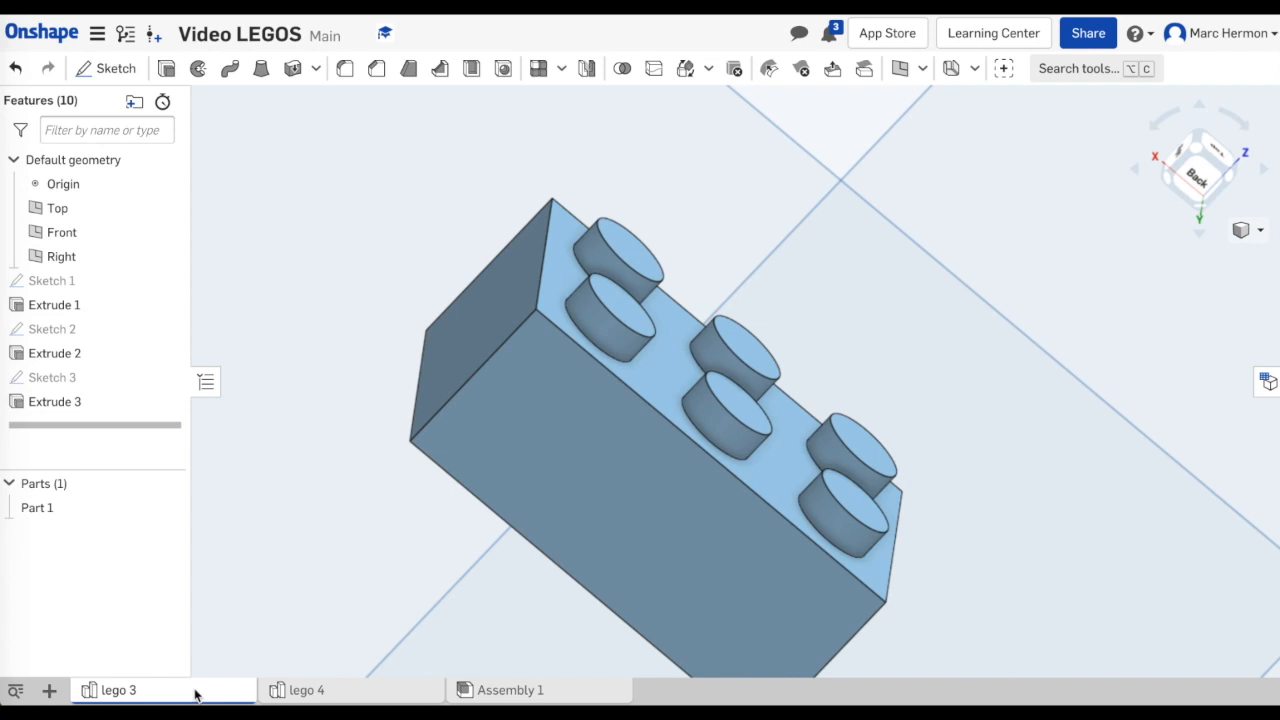
- Duplicate the lego 3 part studio, open the copy and rename it lego2
{"action": "right_click", "coordinate": [195, 694]}
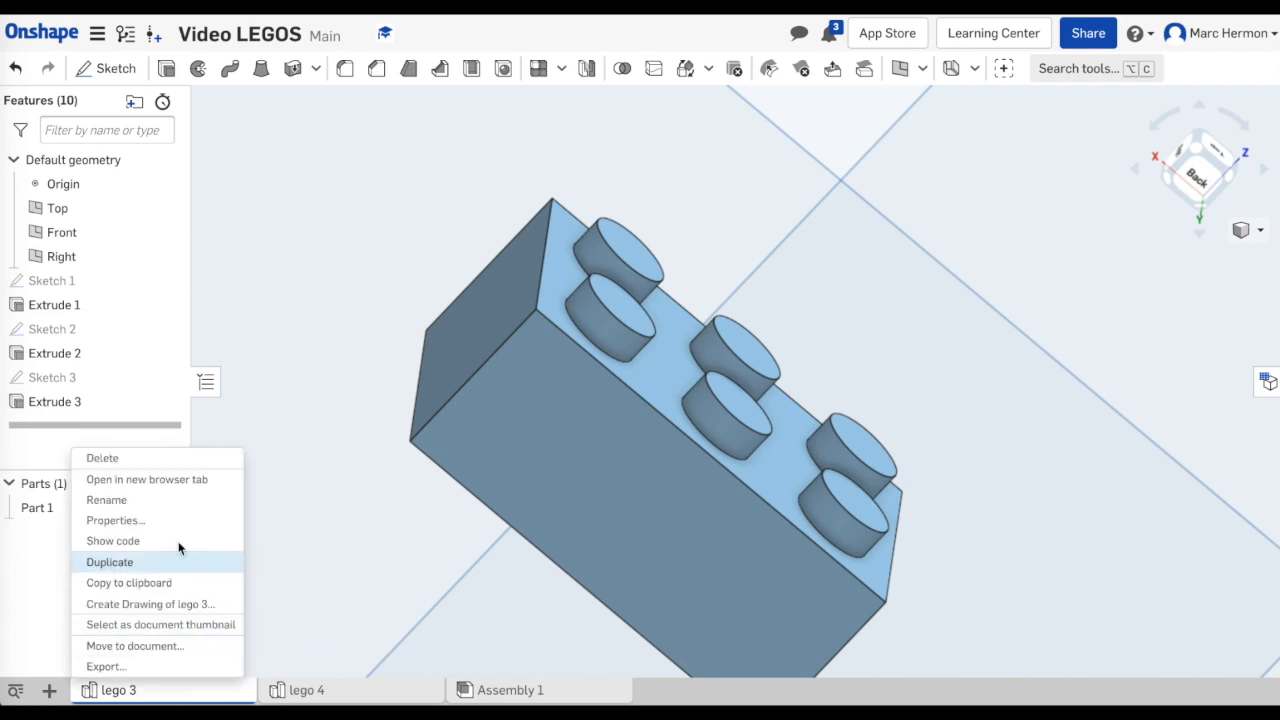
{"action": "left_click", "coordinate": [127, 561]}
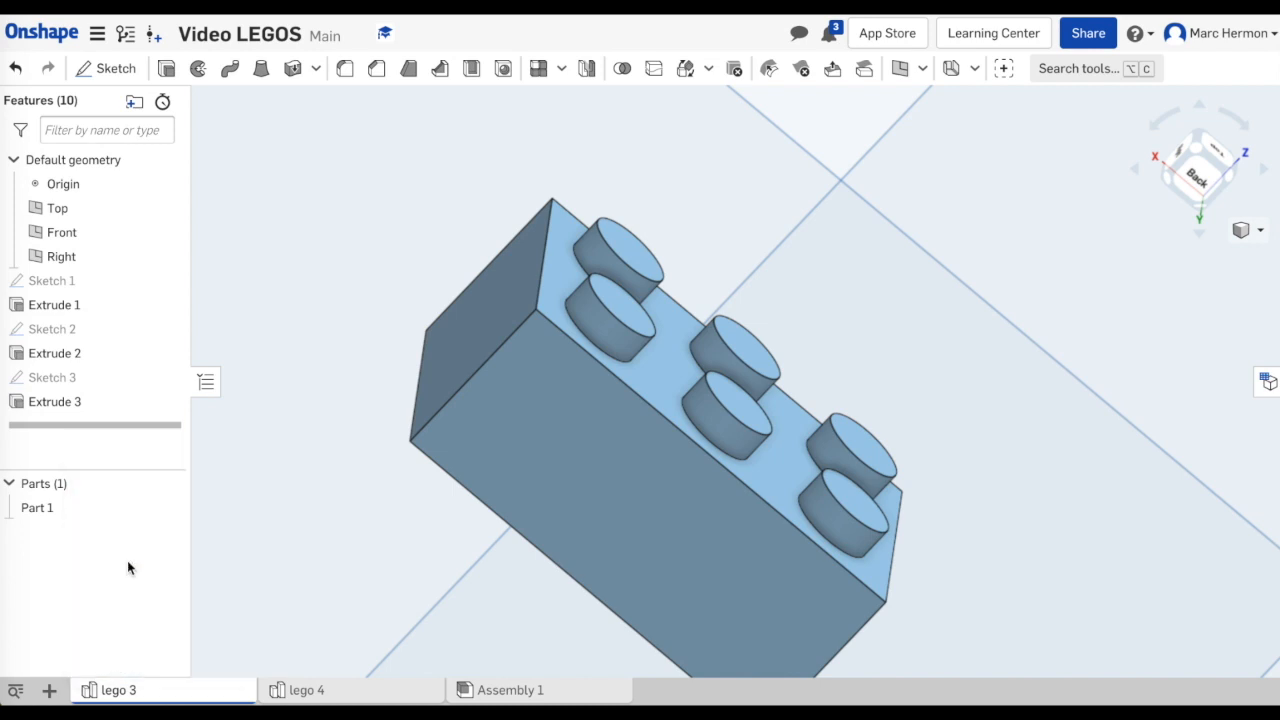
{"action": "left_click", "coordinate": [355, 692]}
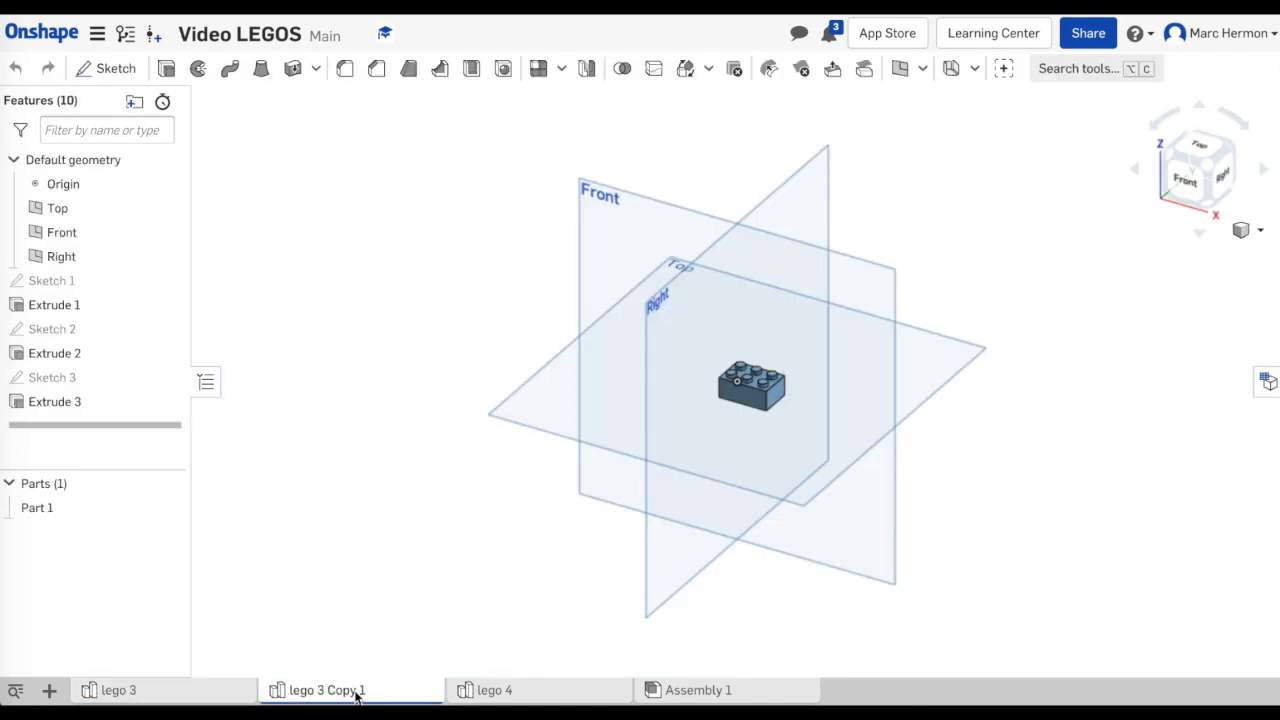
{"action": "right_click", "coordinate": [355, 692]}
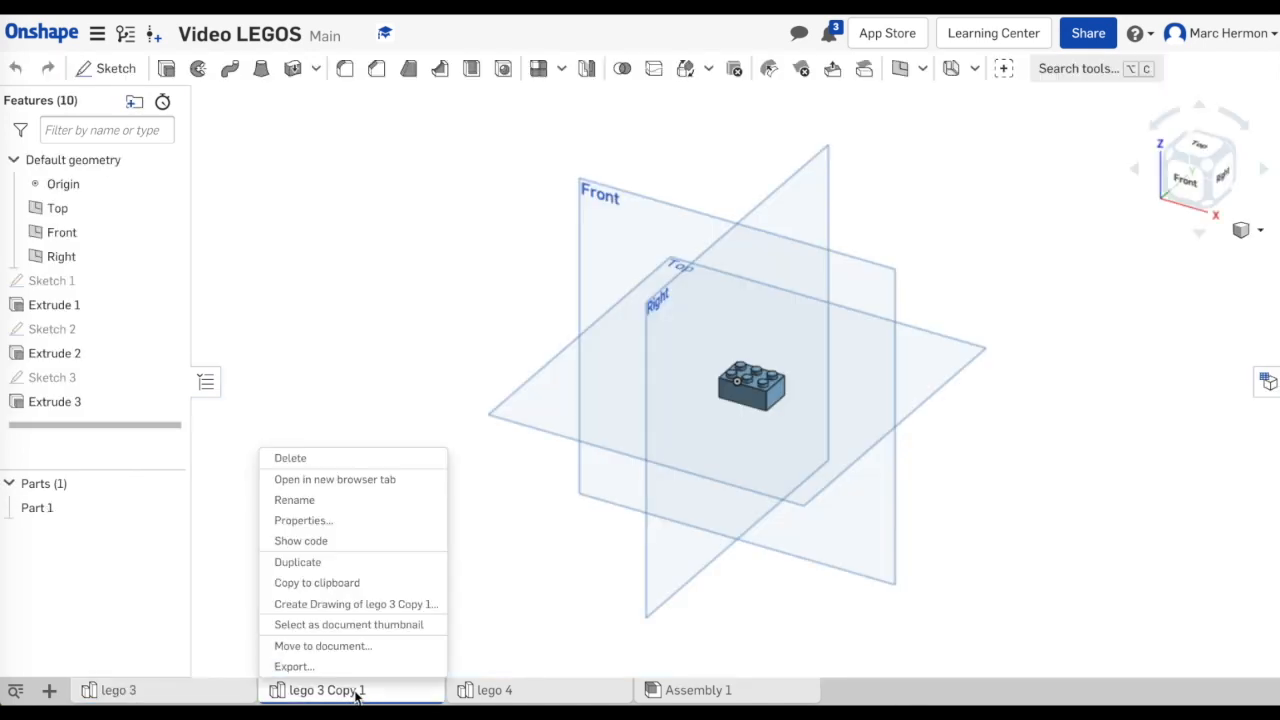
{"action": "left_click", "coordinate": [310, 500]}
{"action": "type", "text": "Le"}
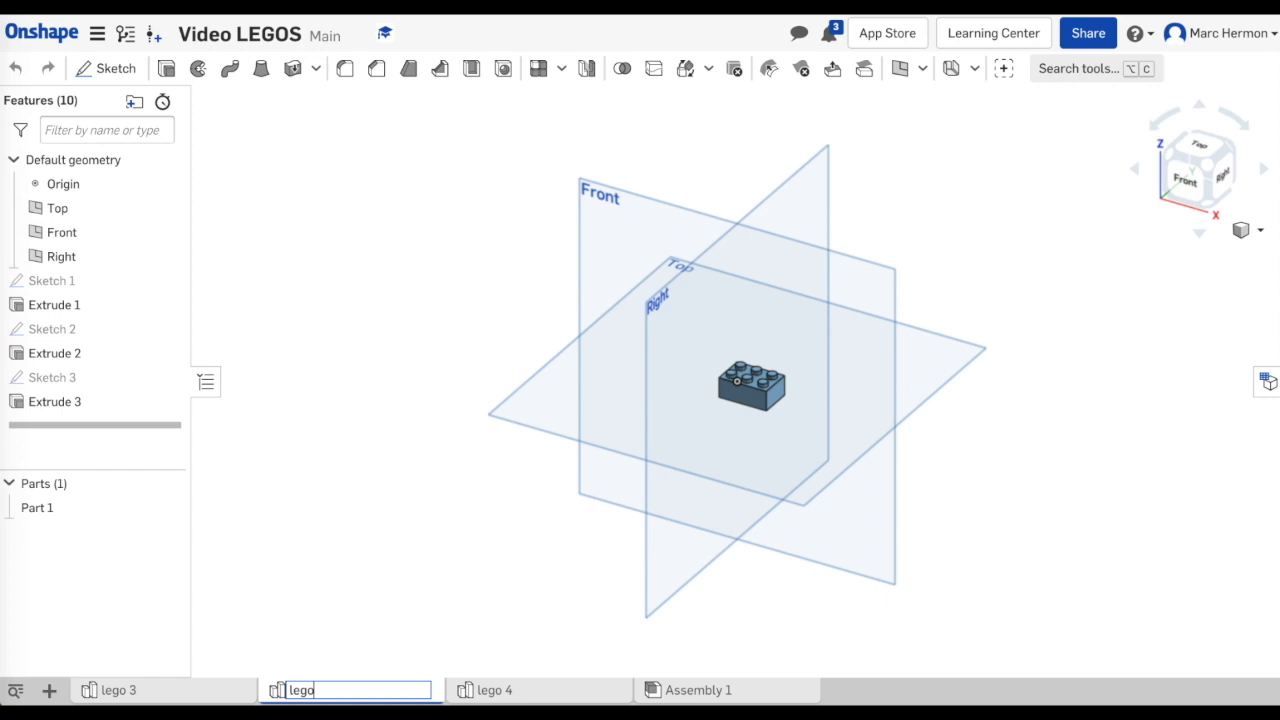
{"action": "key", "text": "Return"}
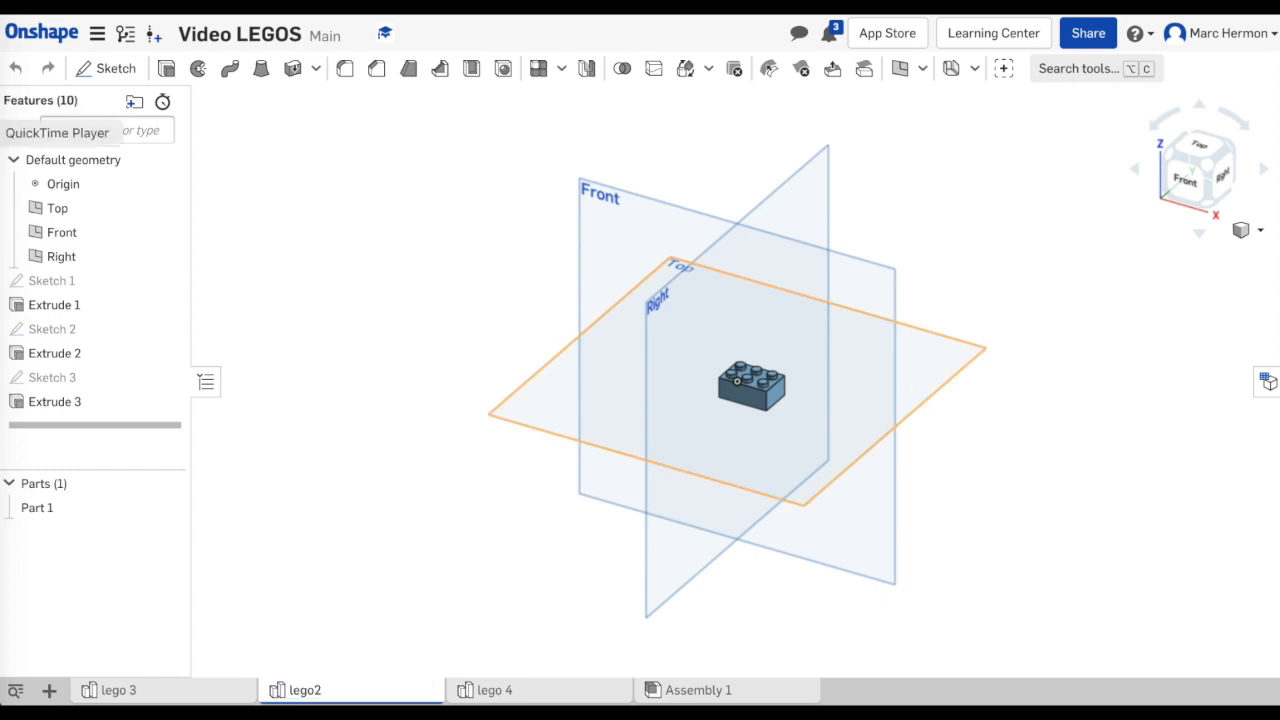
- Edit Sketch 1 in the lego2 part studio and set the block's length to 0.6 in
{"action": "right_click", "coordinate": [50, 283]}
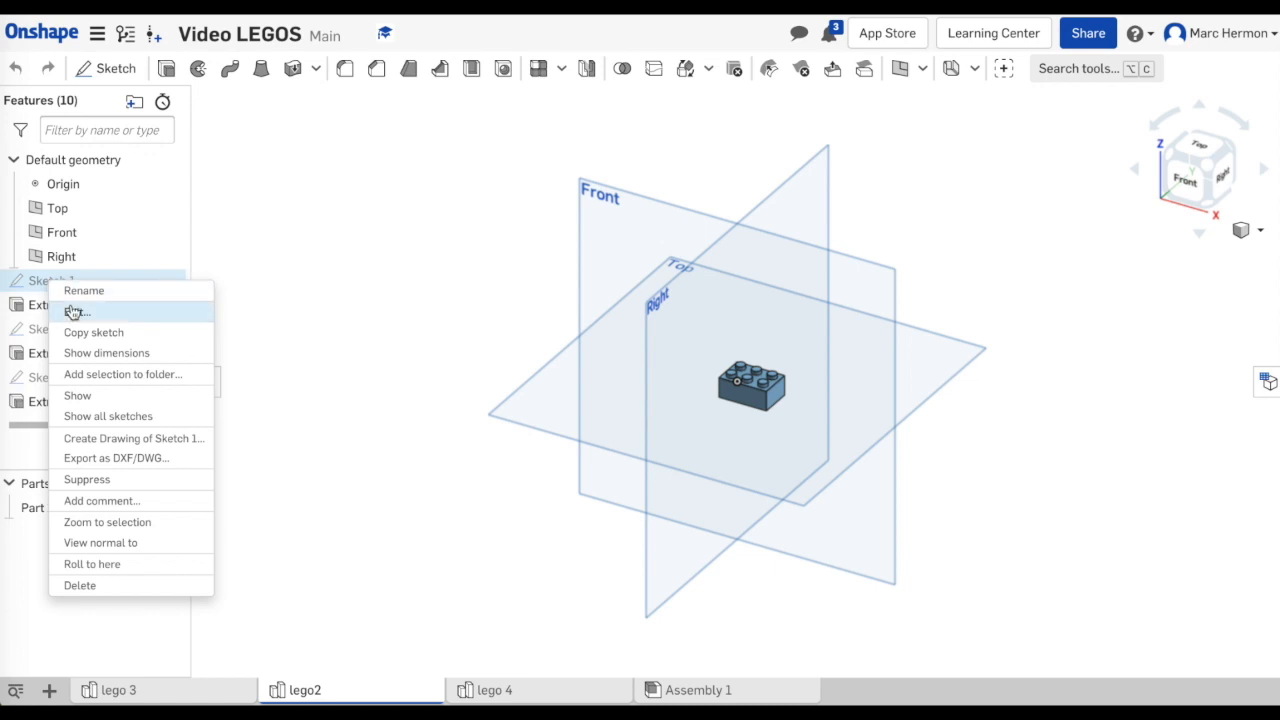
{"action": "left_click", "coordinate": [71, 309]}
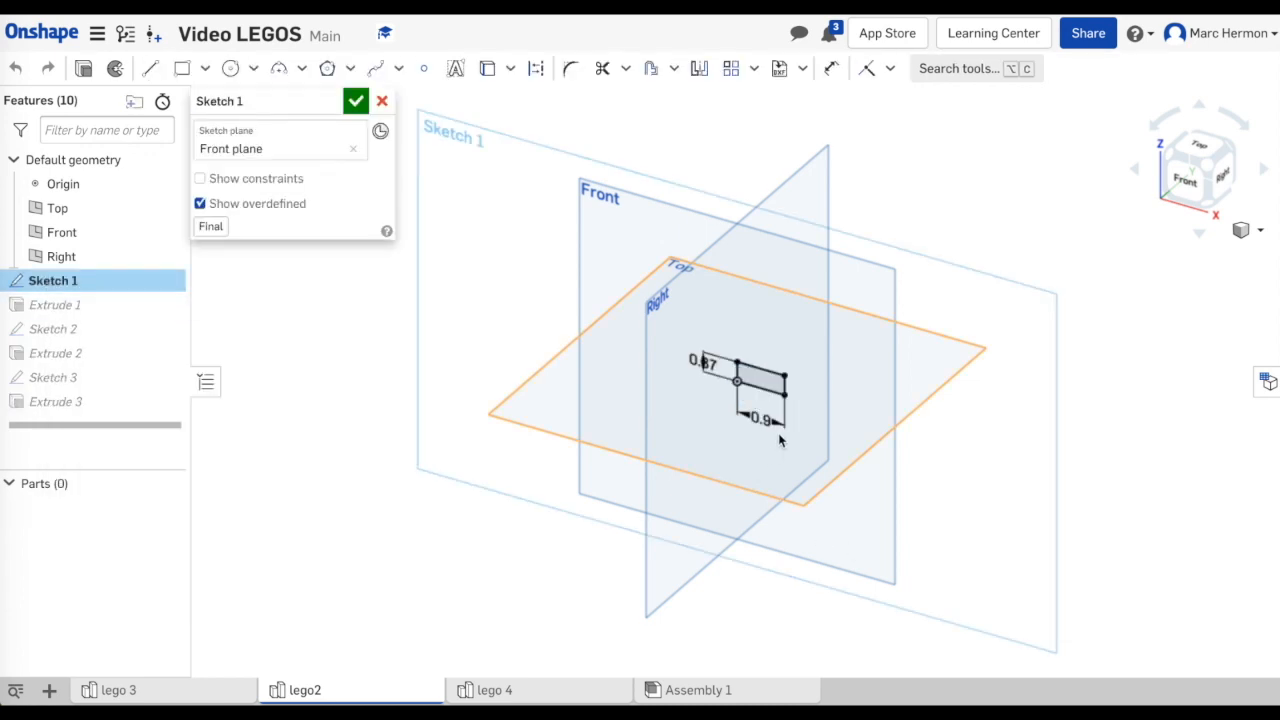
{"action": "scroll", "coordinate": [779, 433], "scroll_direction": "up", "scroll_amount": 5}
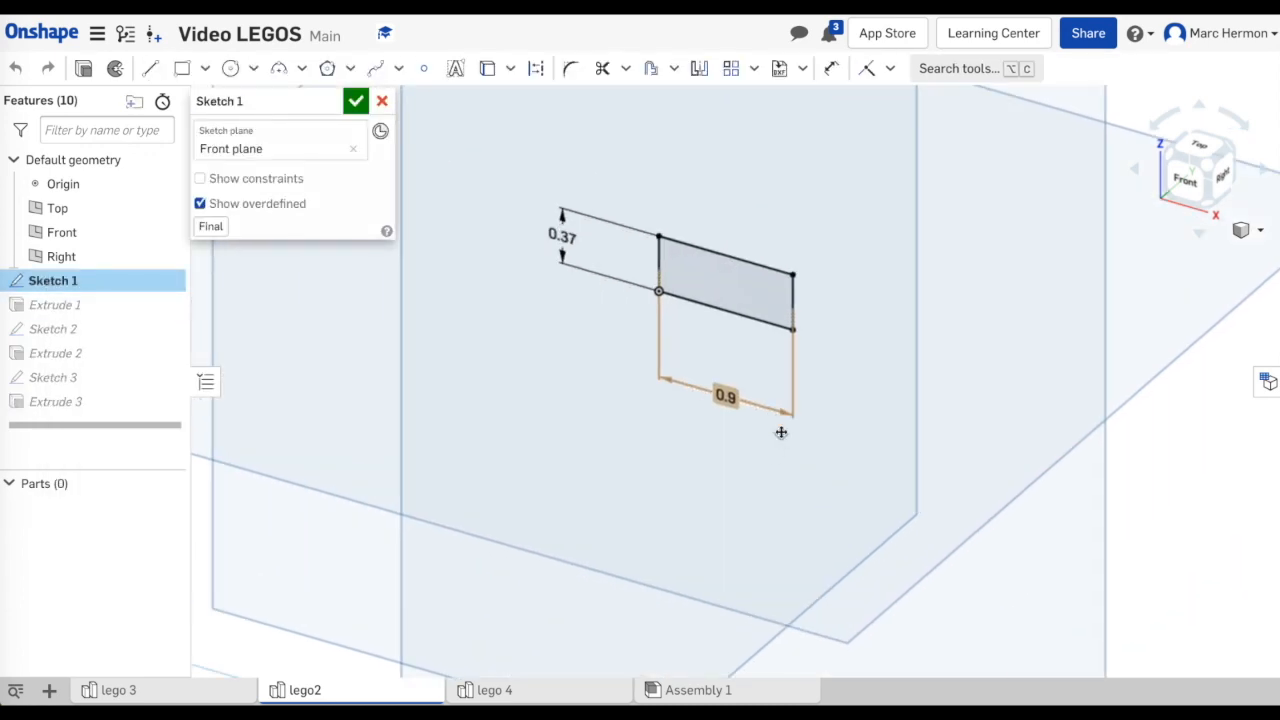
{"action": "double_click", "coordinate": [727, 395]}
{"action": "type", "text": ".6"}
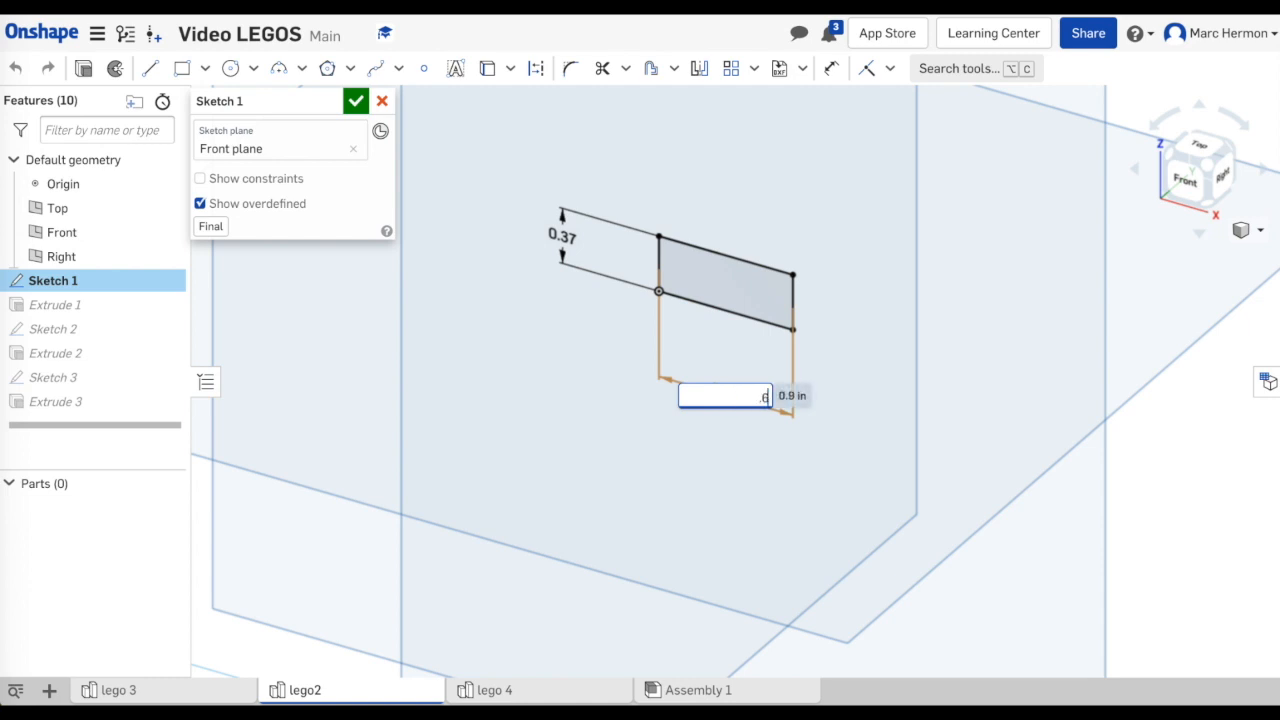
{"action": "key", "text": "Return"}
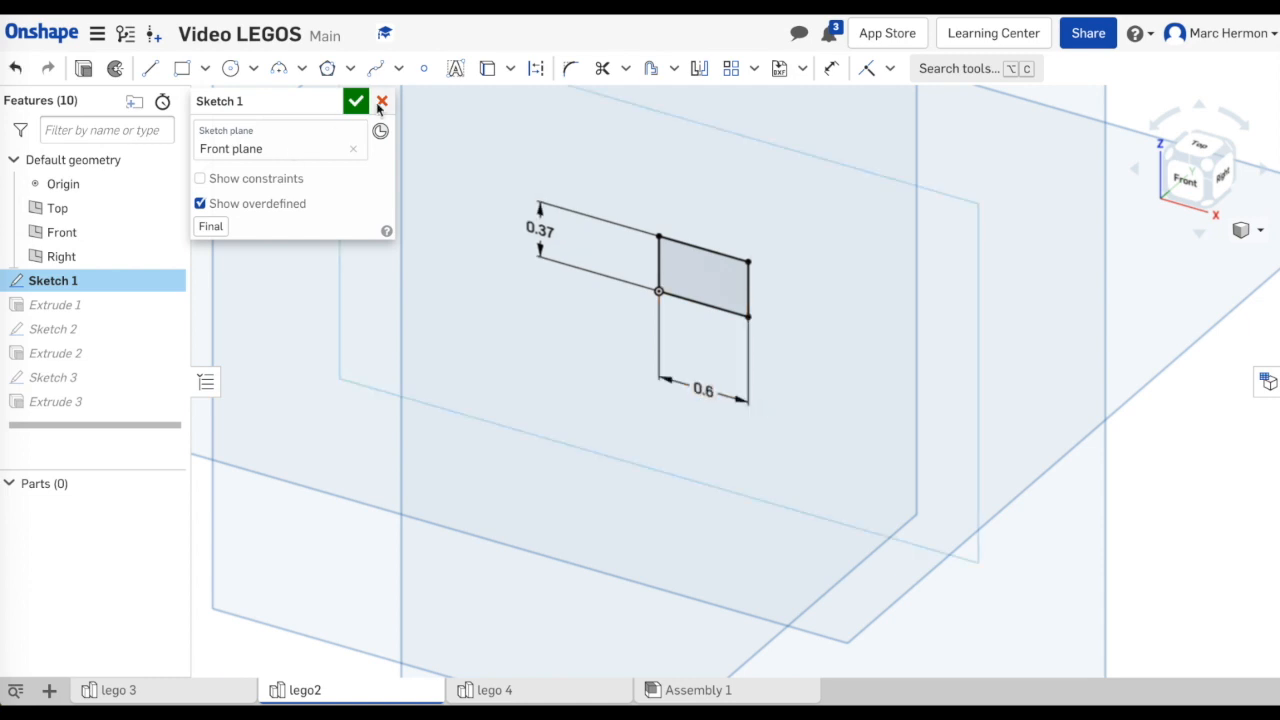
{"action": "left_click", "coordinate": [355, 101]}
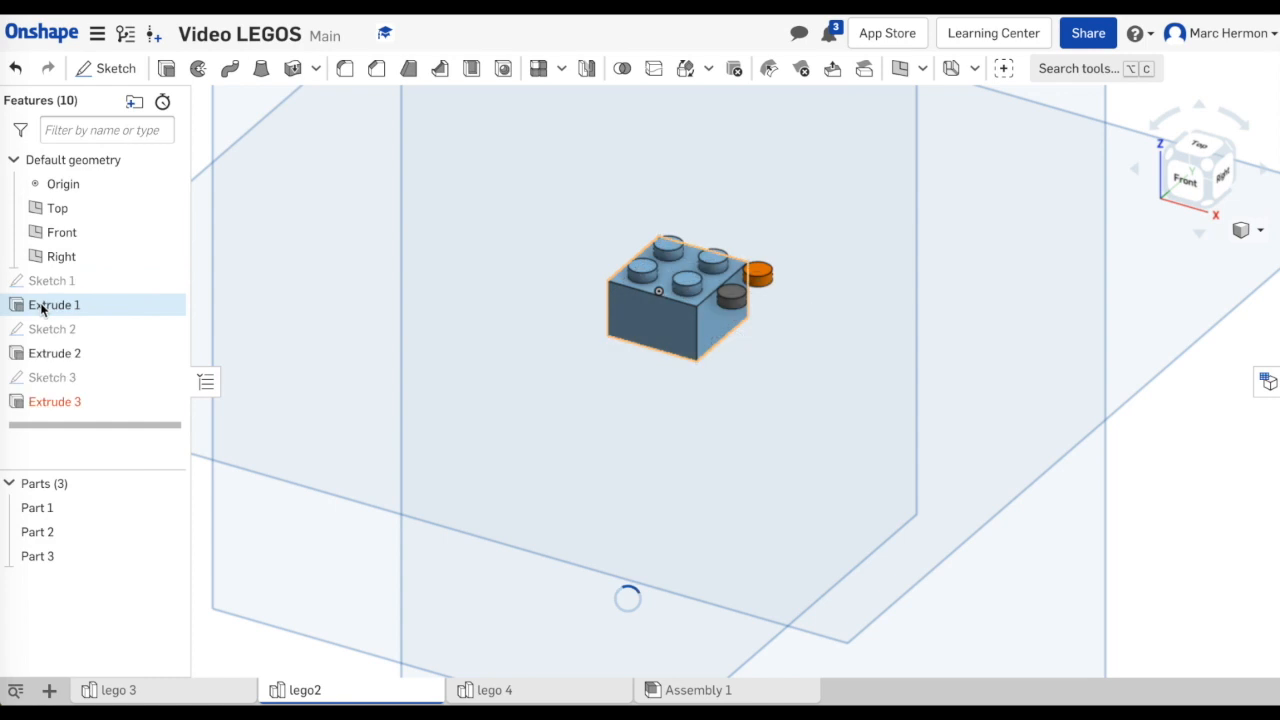
- Edit Sketch 2 in lego2 and set the stud pattern's count along the block's length to 2
{"action": "right_click", "coordinate": [58, 334]}
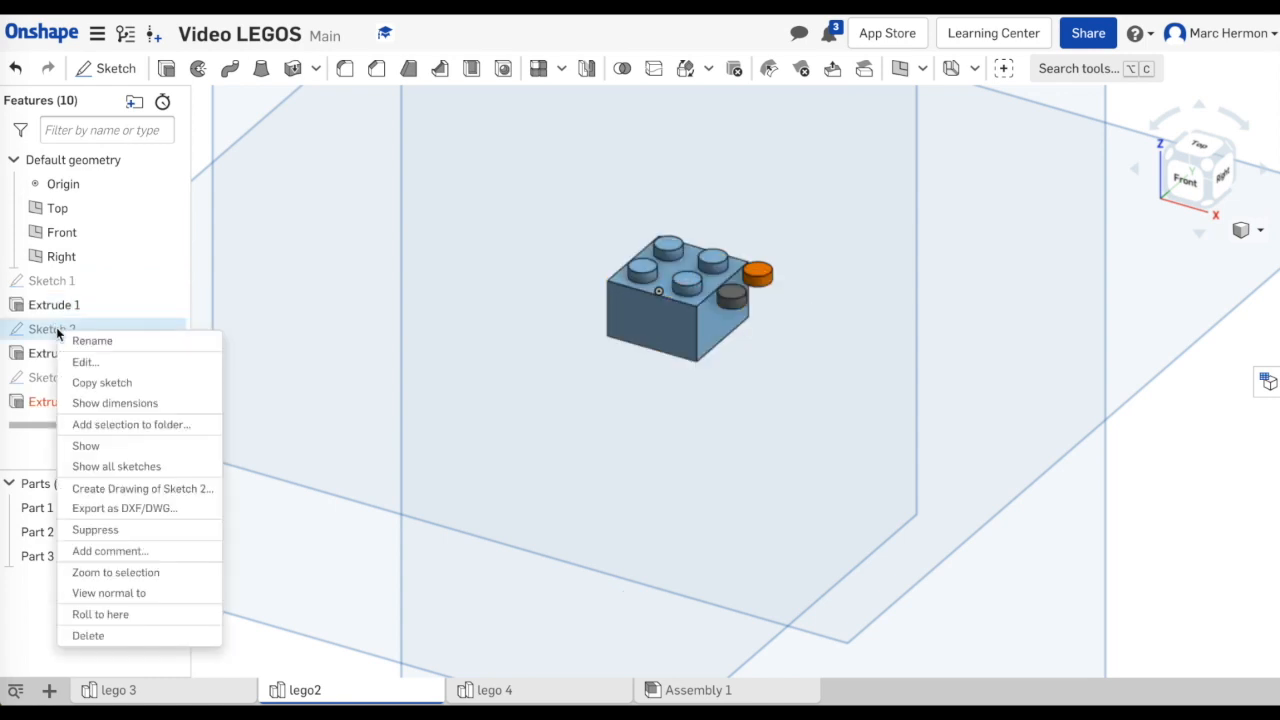
{"action": "left_click", "coordinate": [82, 363]}
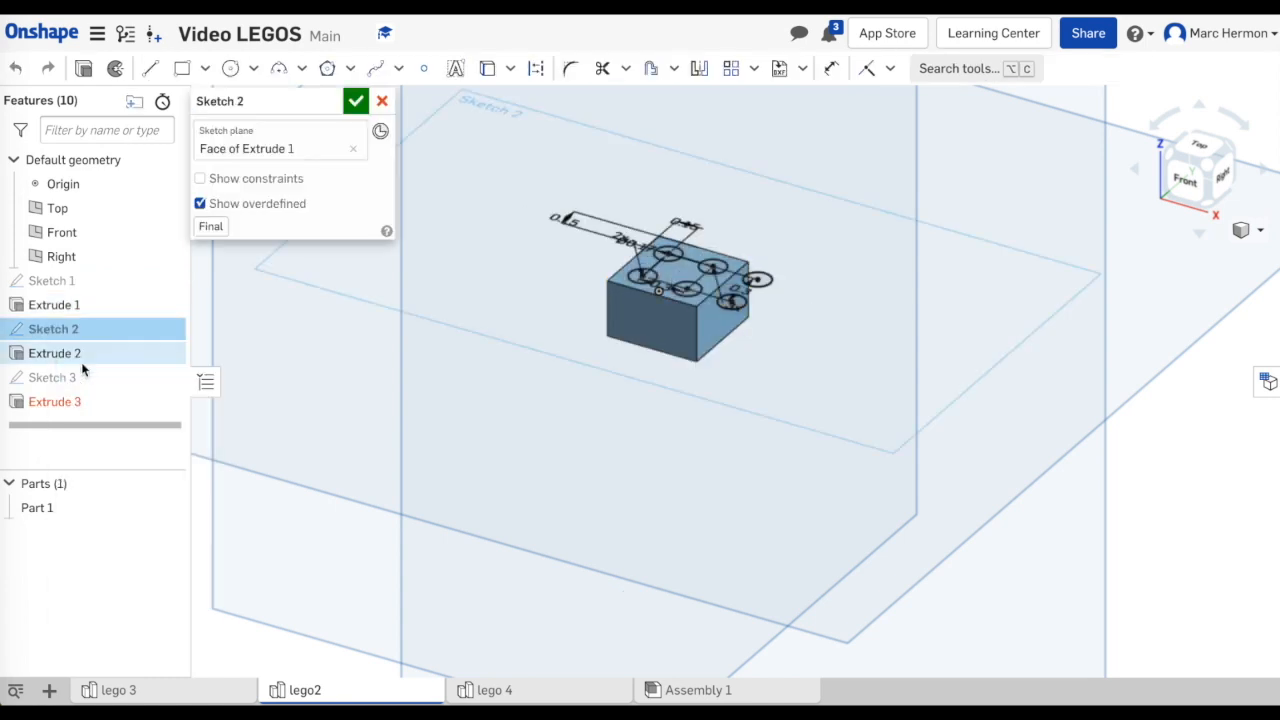
{"action": "scroll", "coordinate": [695, 347], "scroll_direction": "down", "scroll_amount": 2}
{"action": "scroll", "coordinate": [695, 347], "scroll_direction": "up", "scroll_amount": 8}
{"action": "right_click_drag", "start_coordinate": [672, 275], "coordinate": [636, 358]}
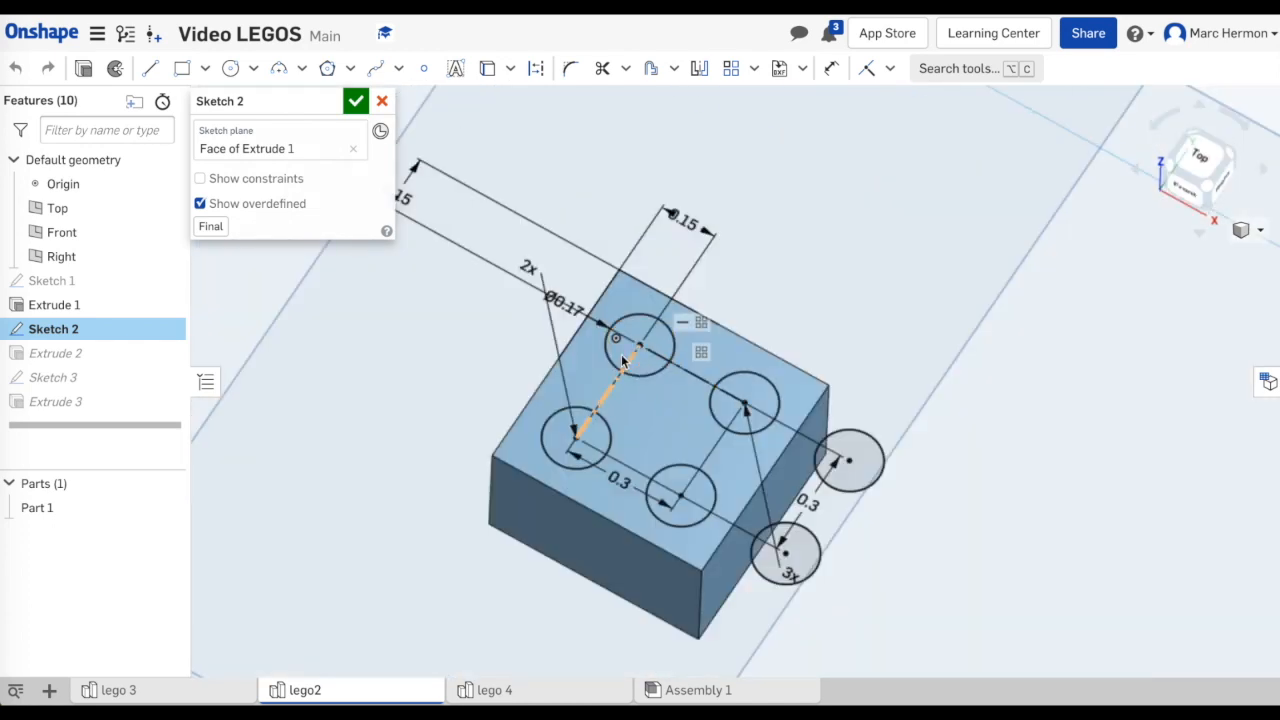
{"action": "left_click", "coordinate": [790, 577]}
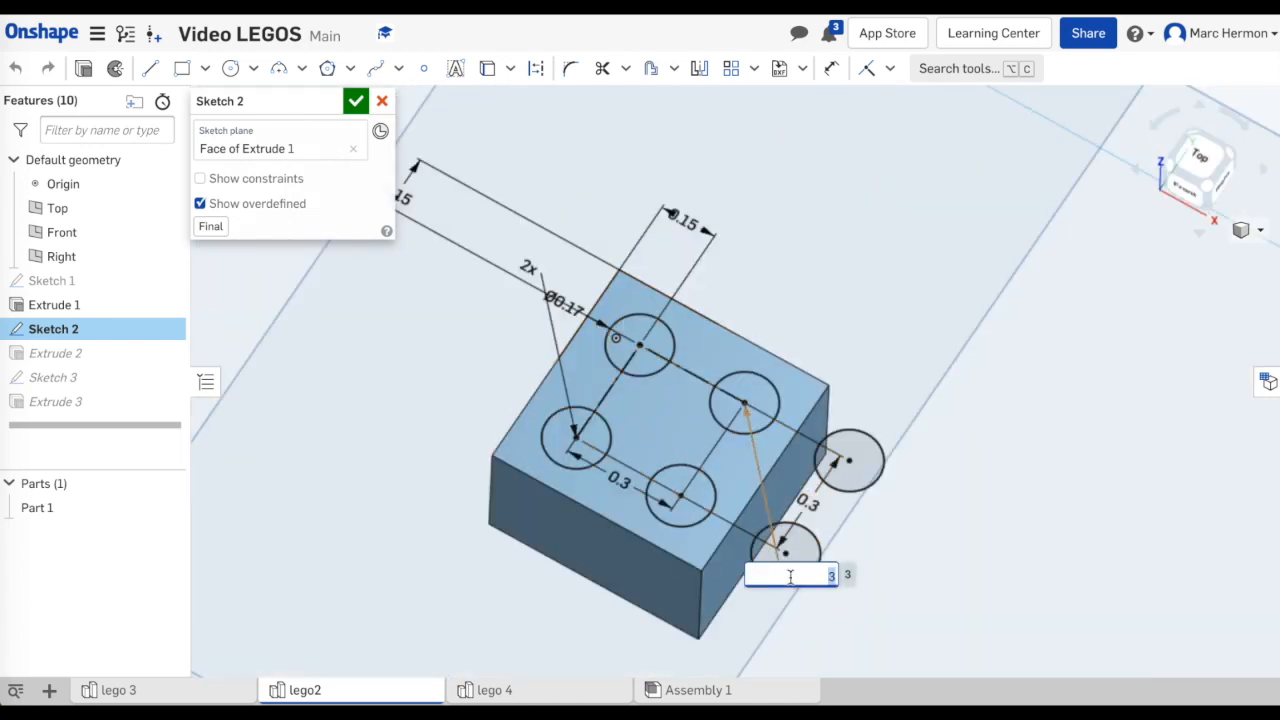
{"action": "type", "text": "2"}
{"action": "key", "text": "Return"}
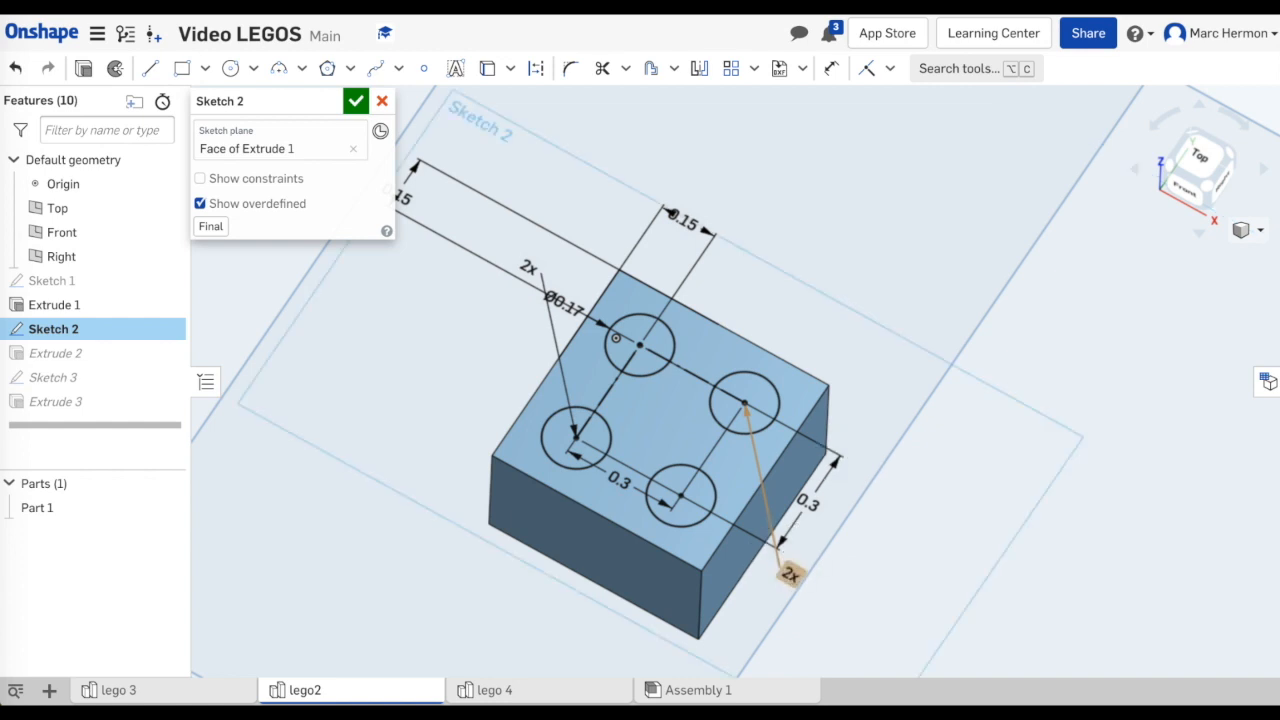
{"action": "left_click", "coordinate": [356, 101]}
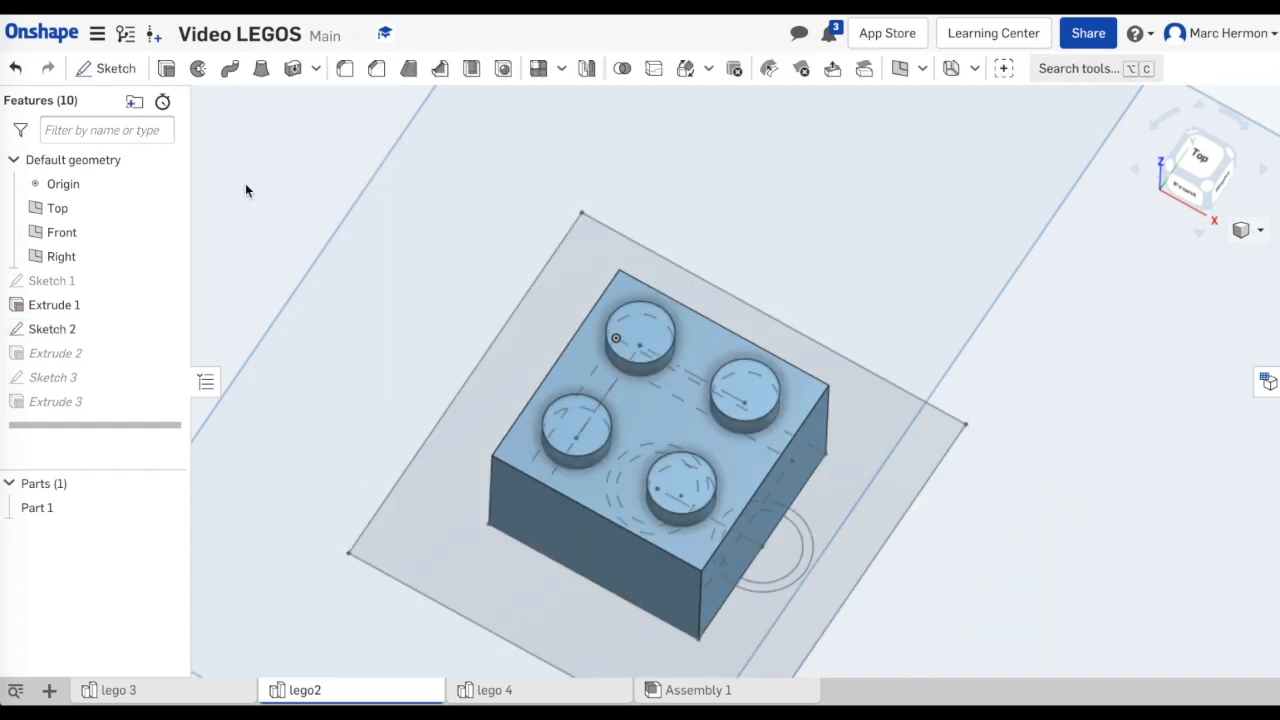
- Edit Sketch 3 in lego2 and set the tube circle pattern's instance count to 1
{"action": "right_click", "coordinate": [64, 388]}
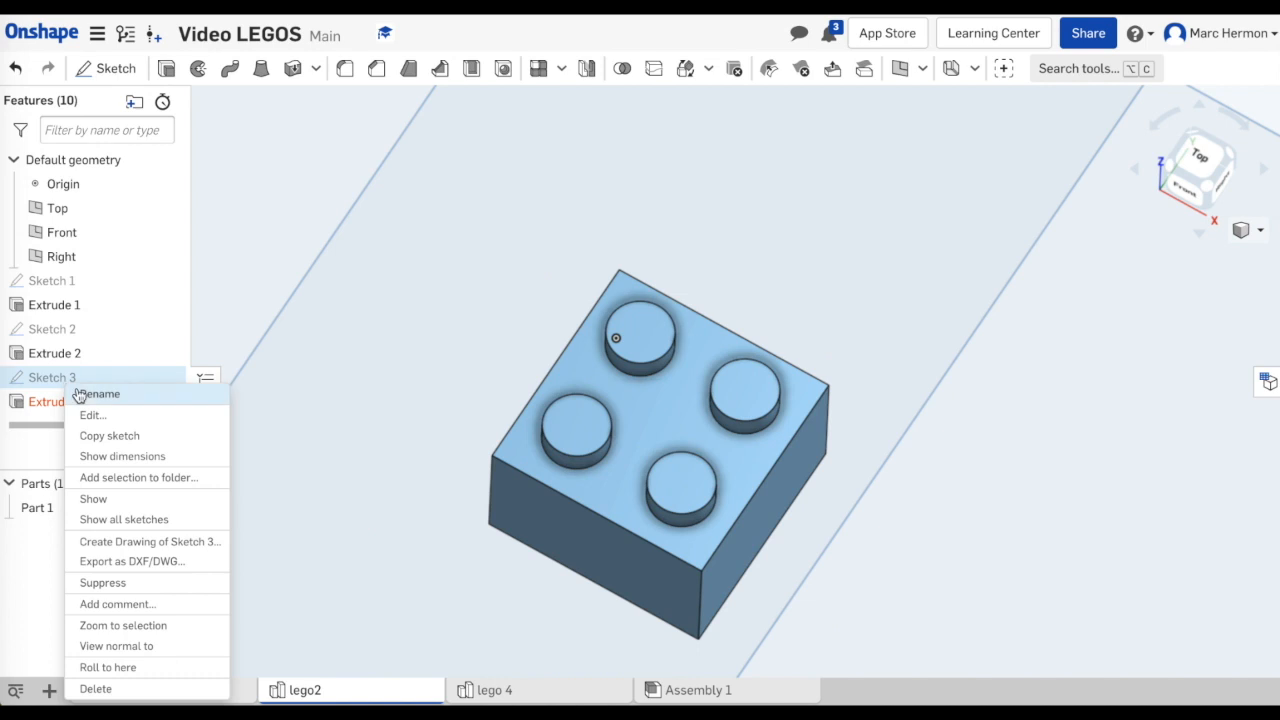
{"action": "left_click", "coordinate": [93, 415]}
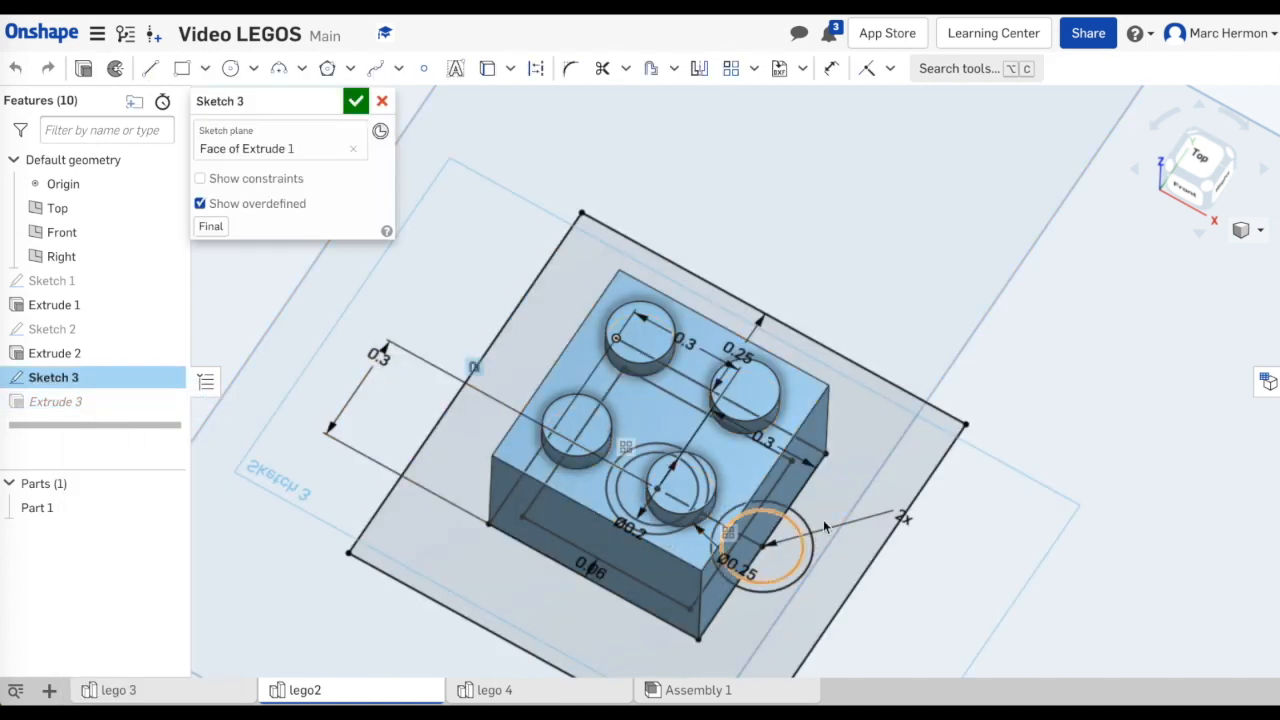
{"action": "double_click", "coordinate": [901, 516]}
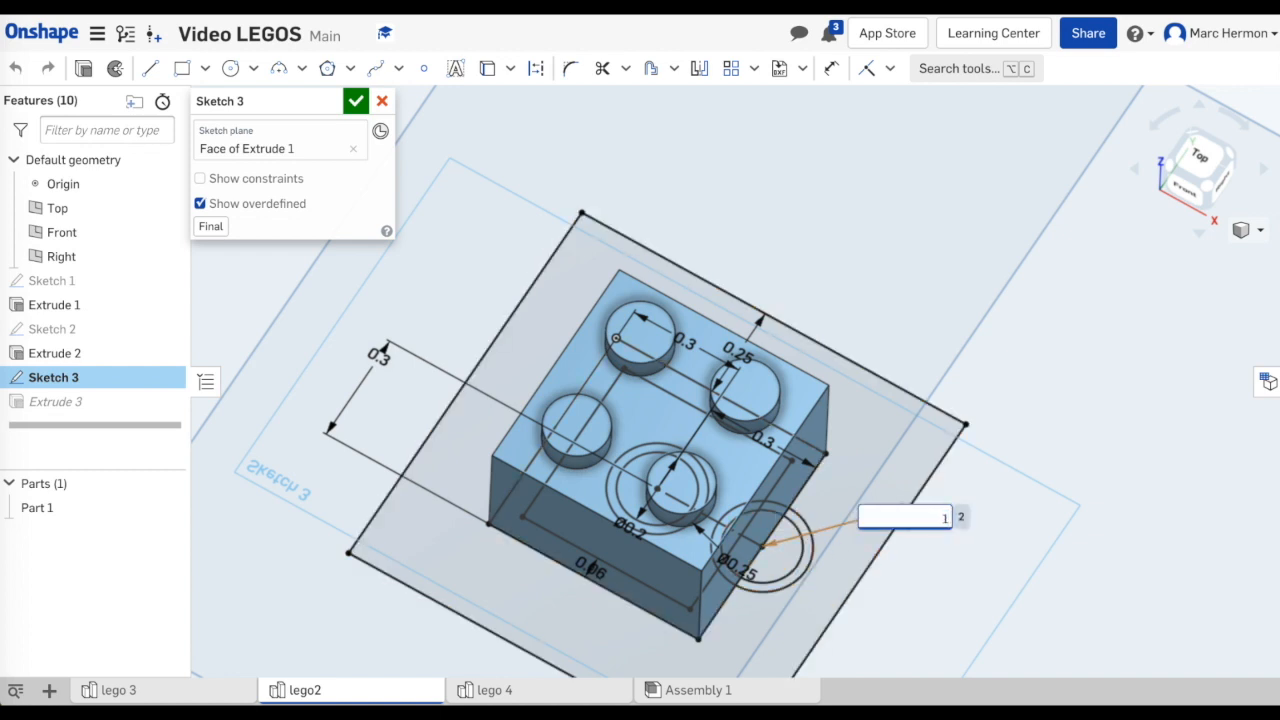
{"action": "type", "text": "1"}
{"action": "key", "text": "Return"}
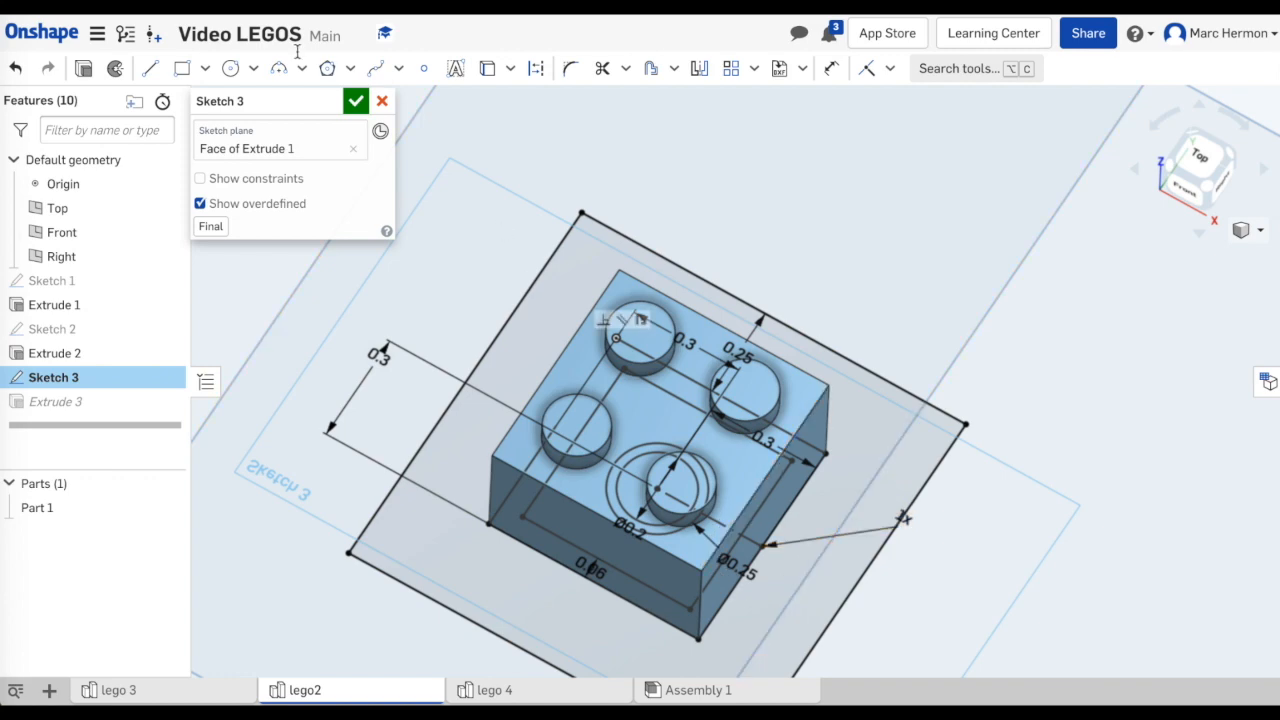
- Accept the Sketch 3 edit in lego2, inspect the brick, and compare it with the lego 4 and lego 3 bricks
{"action": "left_click", "coordinate": [355, 102]}
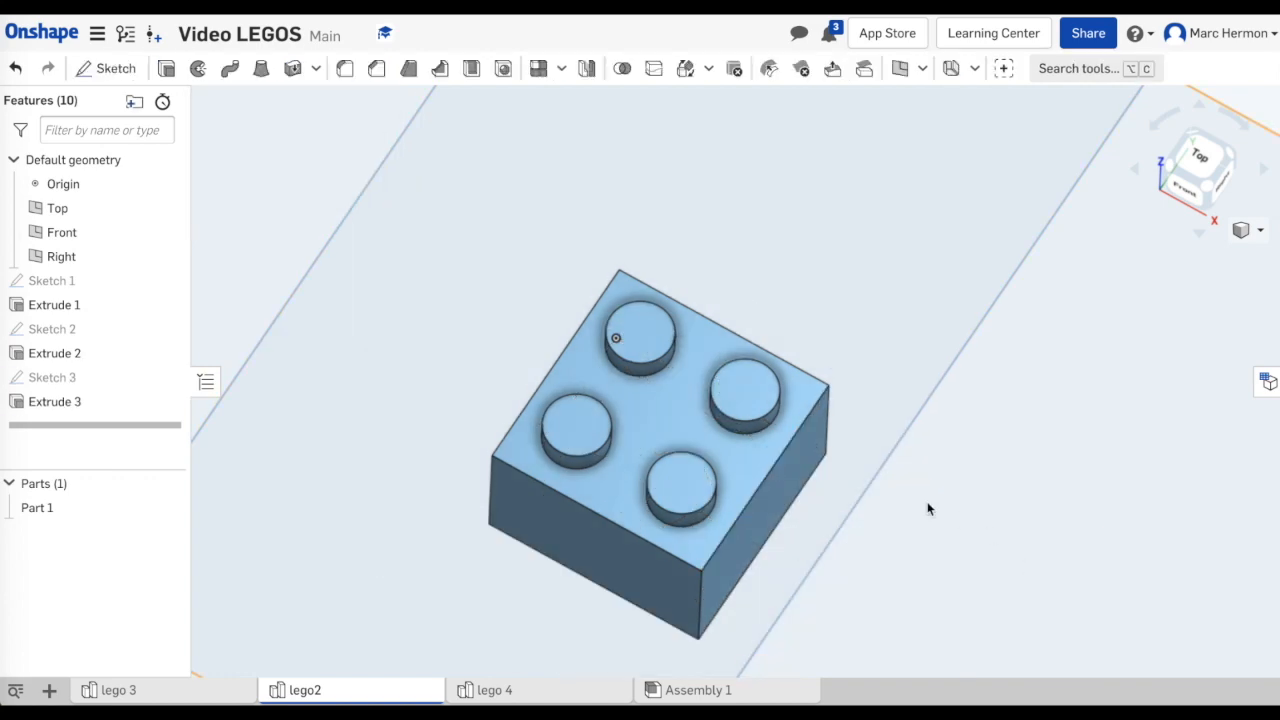
{"action": "right_click_drag", "start_coordinate": [908, 494], "coordinate": [885, 310]}
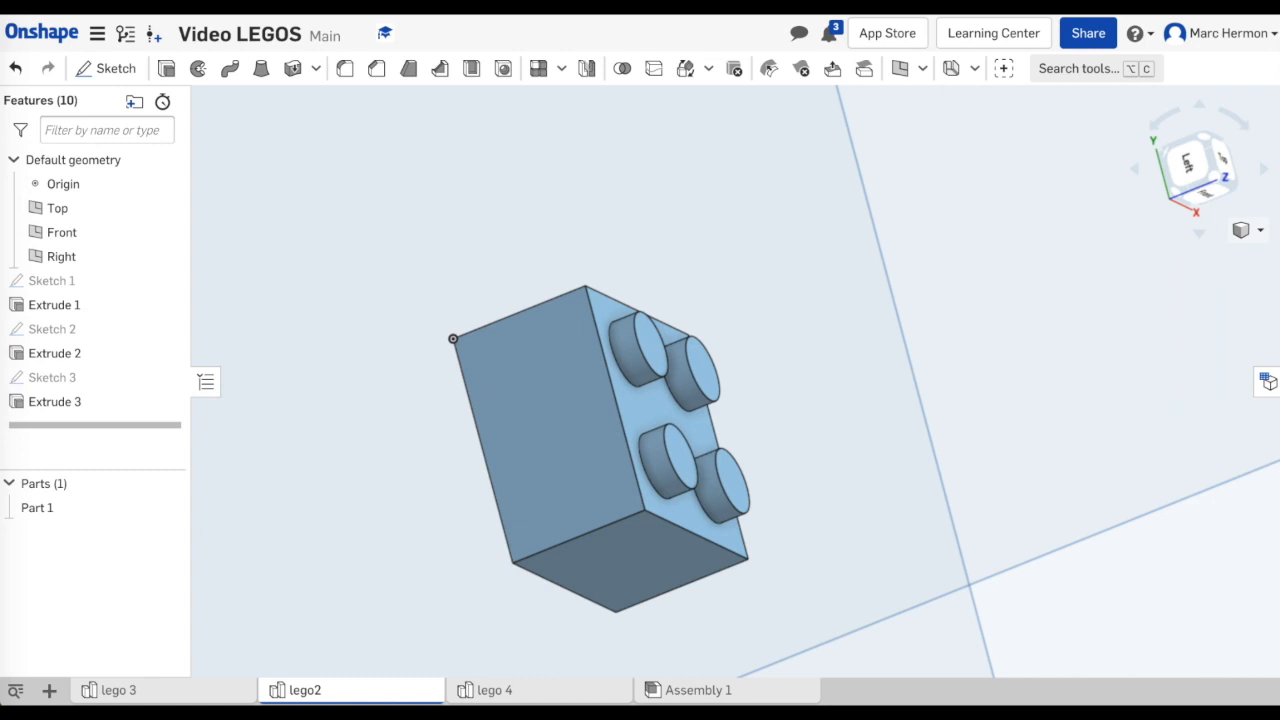
{"action": "right_click_drag", "start_coordinate": [5, 560], "coordinate": [328, 699]}
{"action": "mouse_move", "coordinate": [328, 699]}
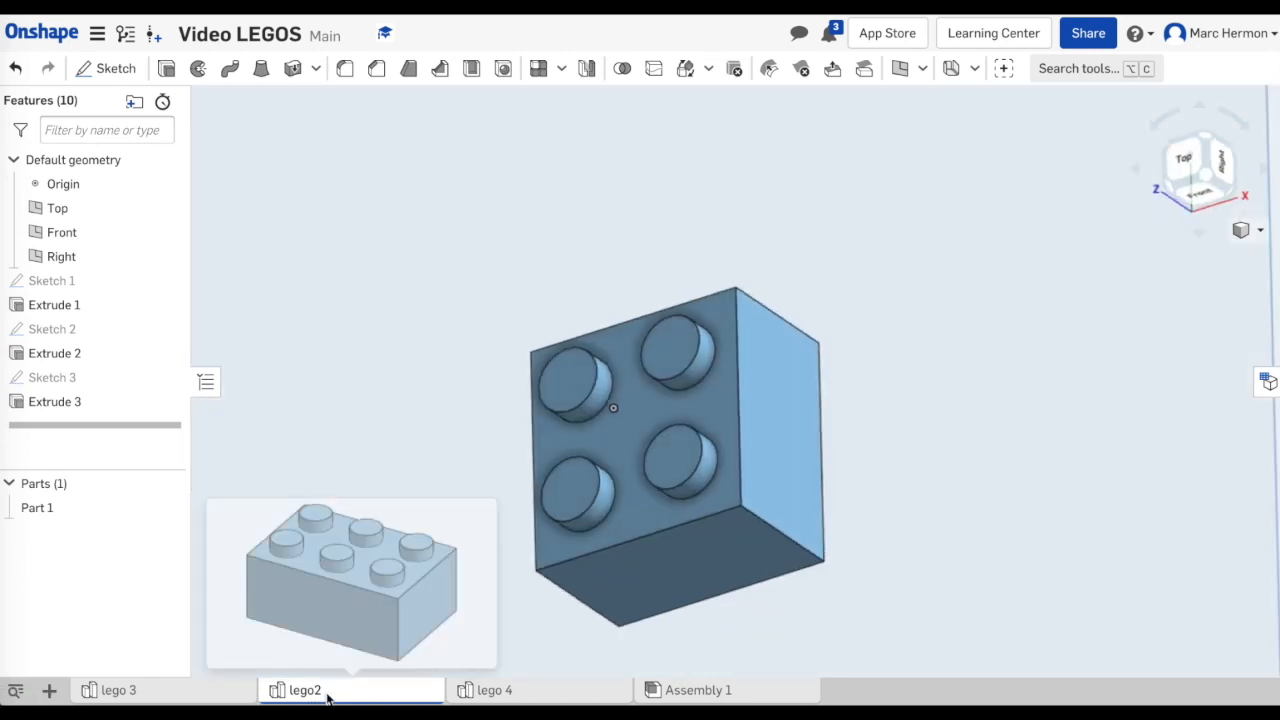
{"action": "left_click", "coordinate": [491, 690]}
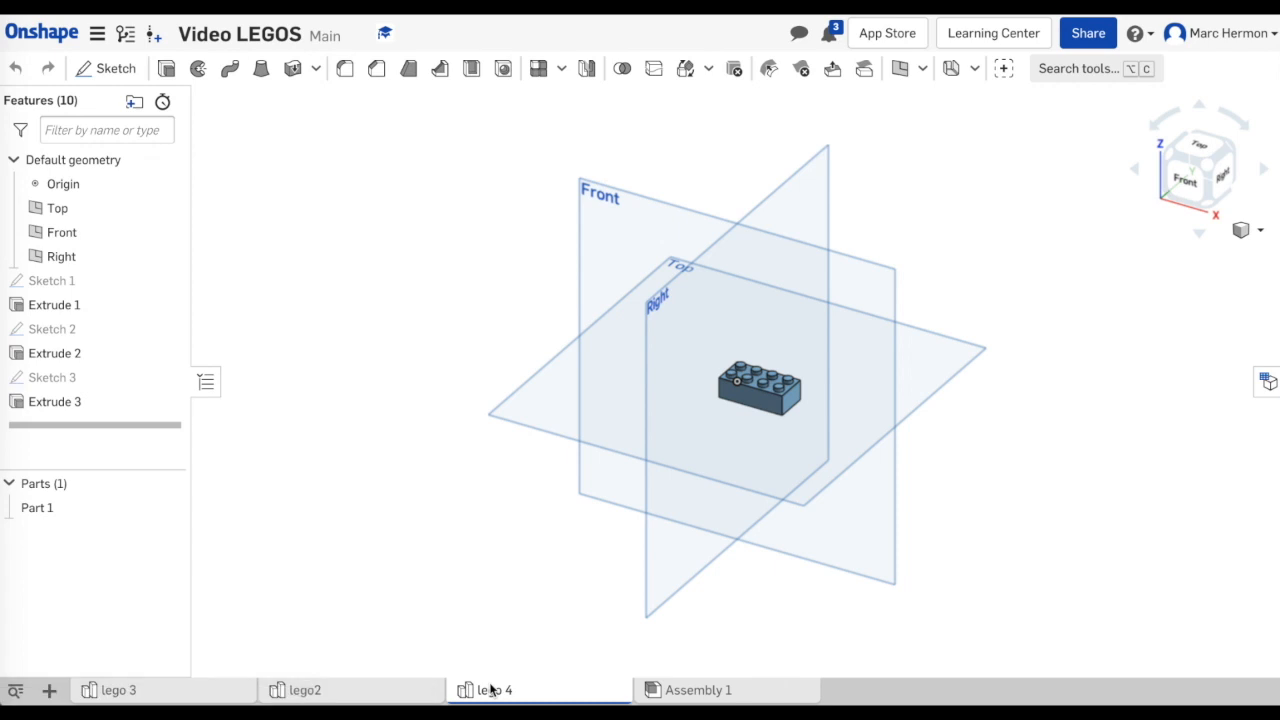
{"action": "left_click", "coordinate": [318, 700]}
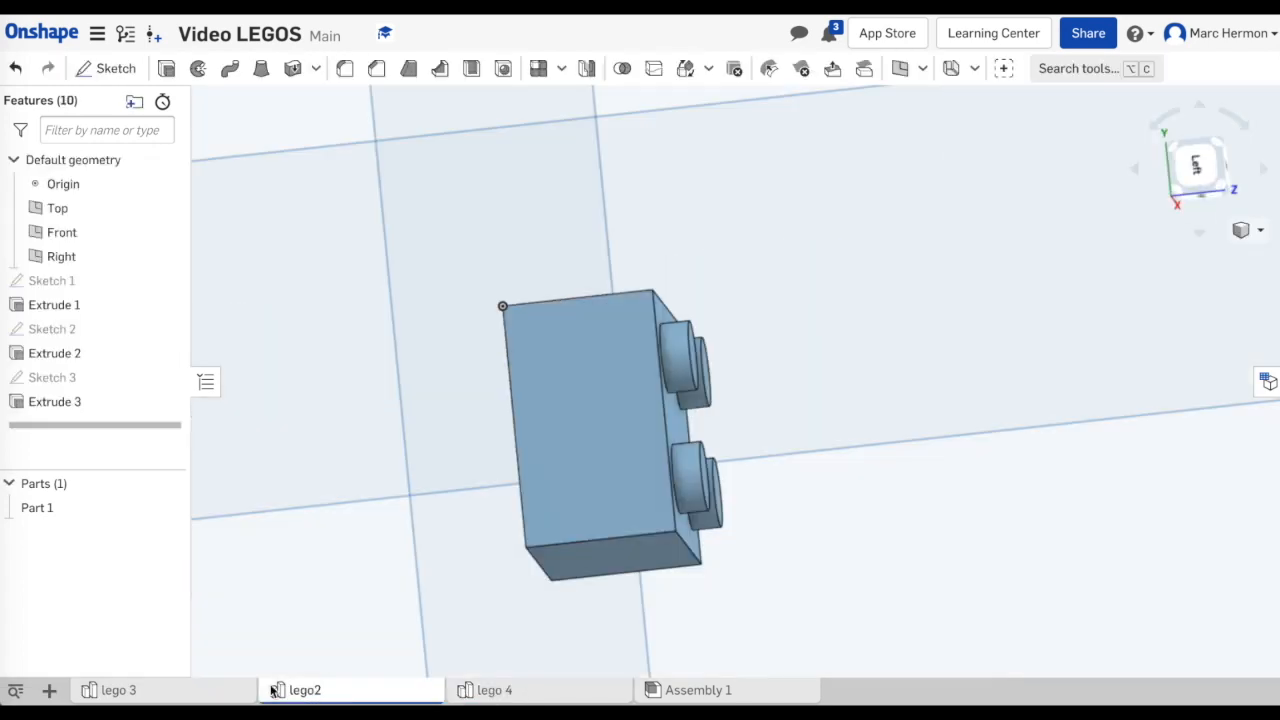
{"action": "left_click", "coordinate": [147, 690]}
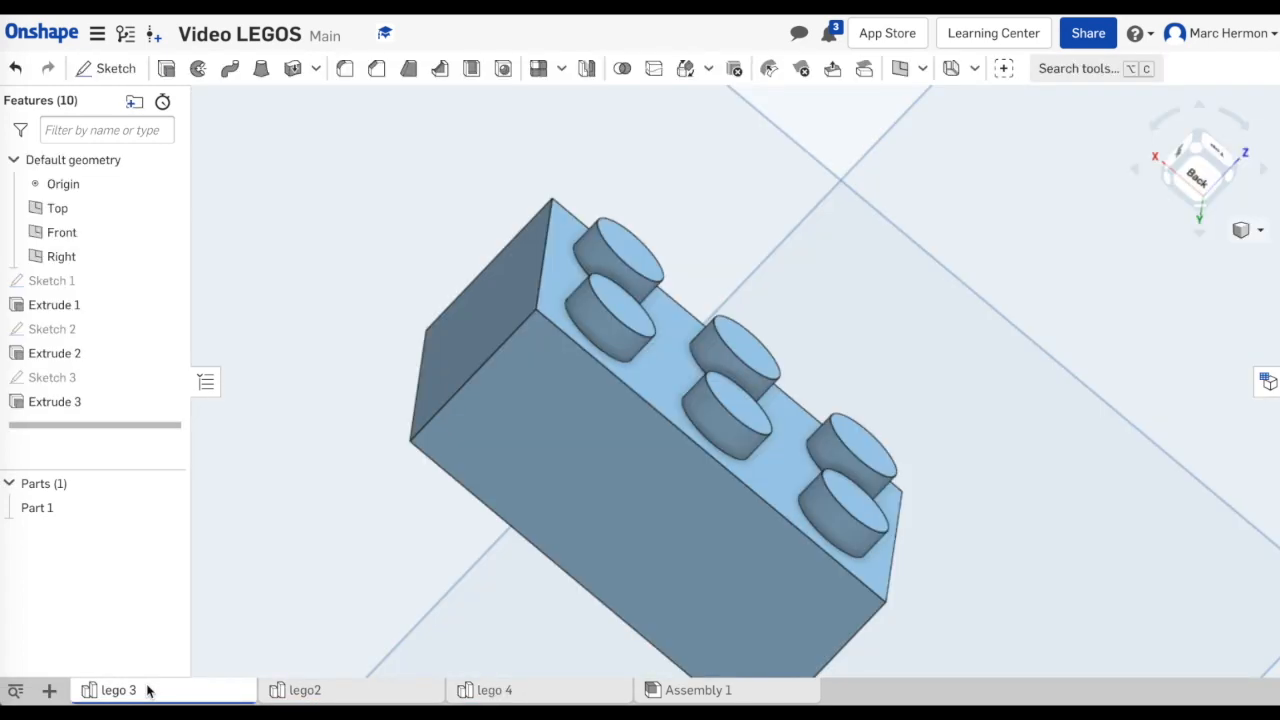
- Duplicate the lego2 part studio, open the copy and rename it small angle
{"action": "left_click", "coordinate": [305, 690]}
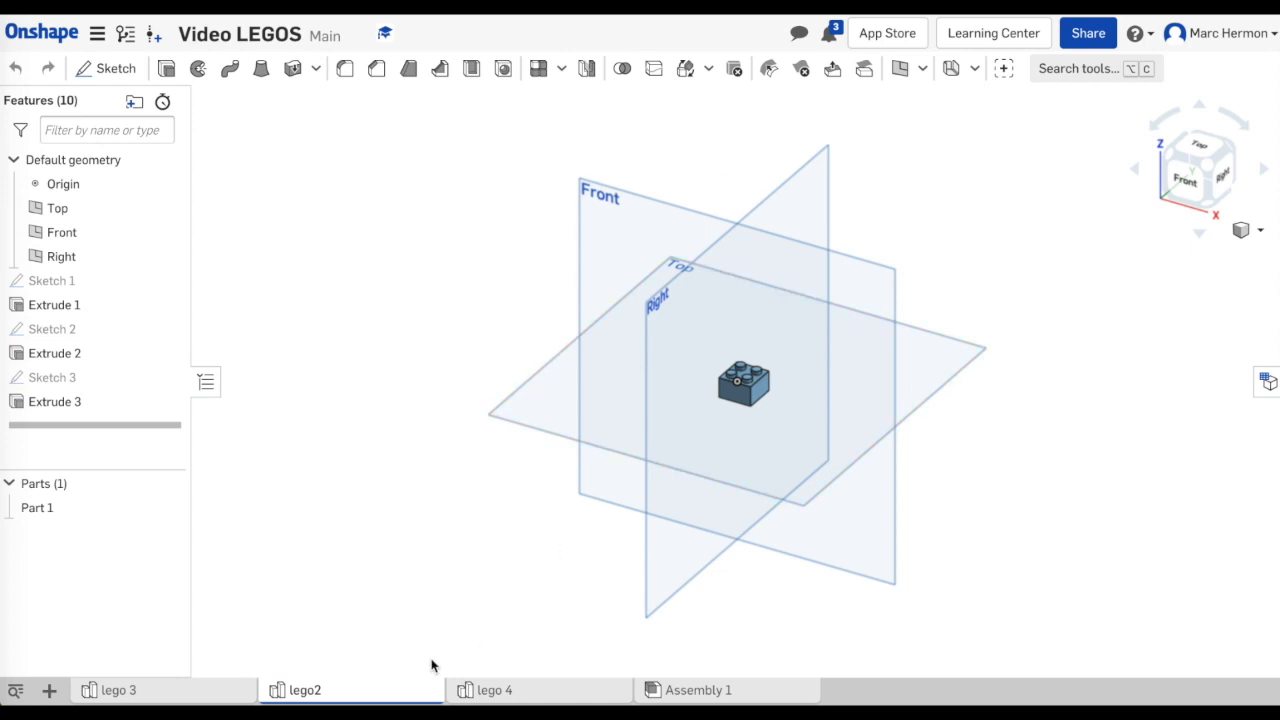
{"action": "right_click", "coordinate": [384, 693]}
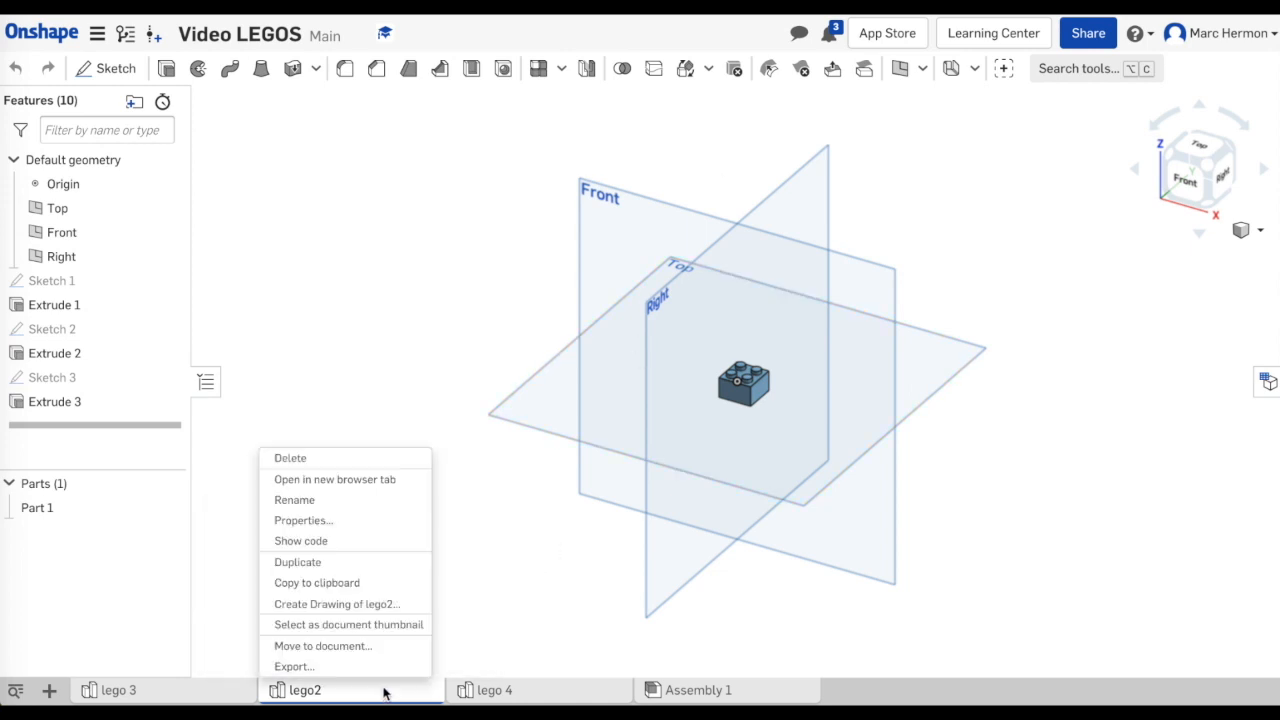
{"action": "left_click", "coordinate": [312, 563]}
{"action": "left_click", "coordinate": [510, 692]}
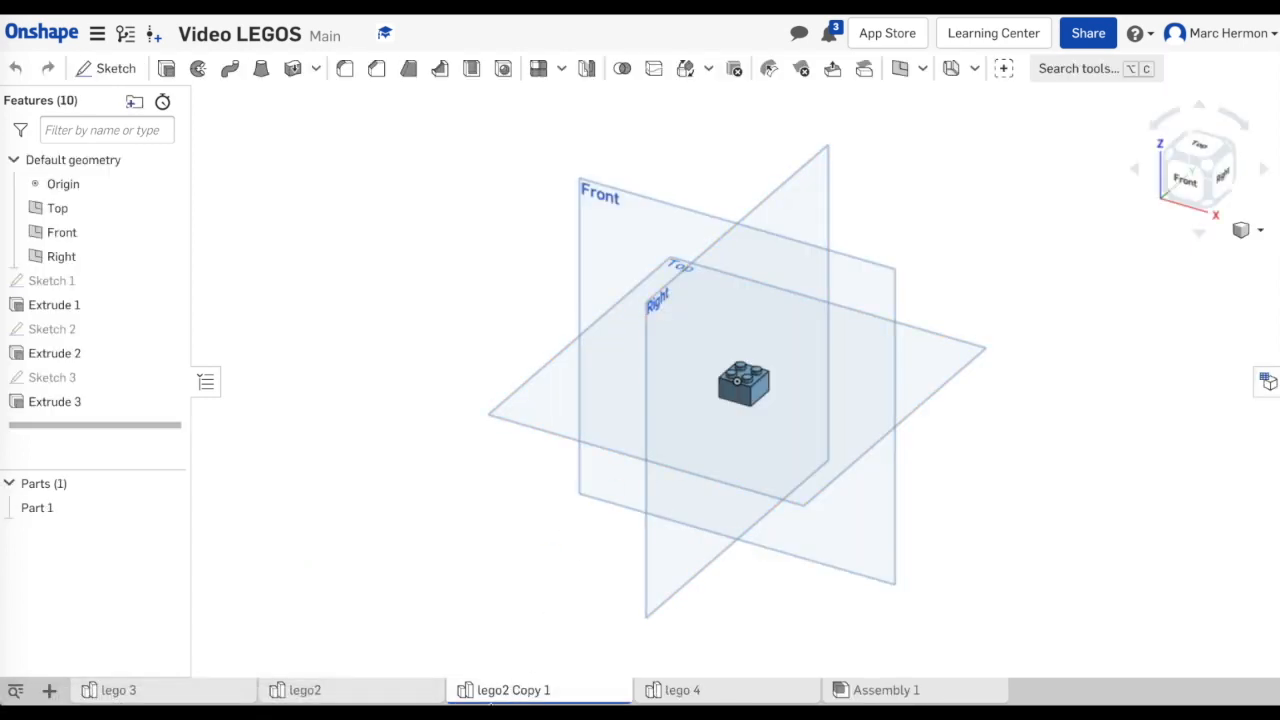
{"action": "right_click", "coordinate": [491, 692]}
{"action": "left_click", "coordinate": [495, 498]}
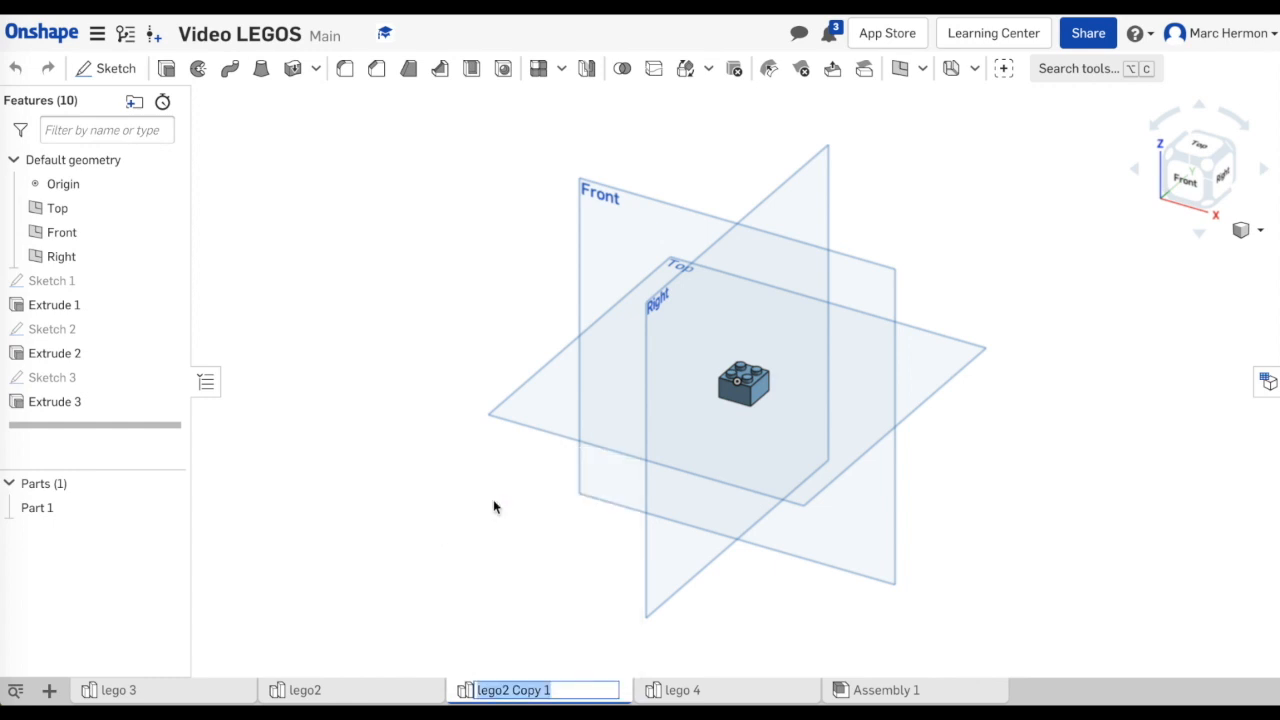
{"action": "type", "text": "small angle"}
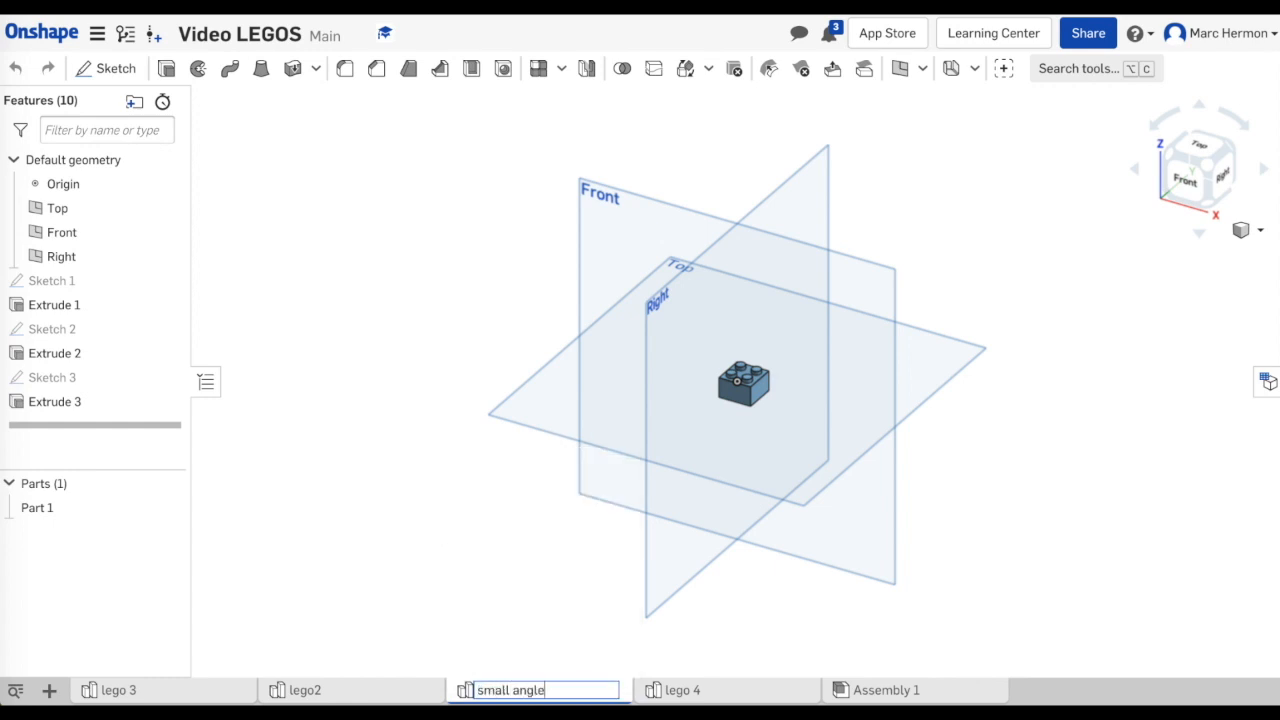
{"action": "key", "text": "Return"}
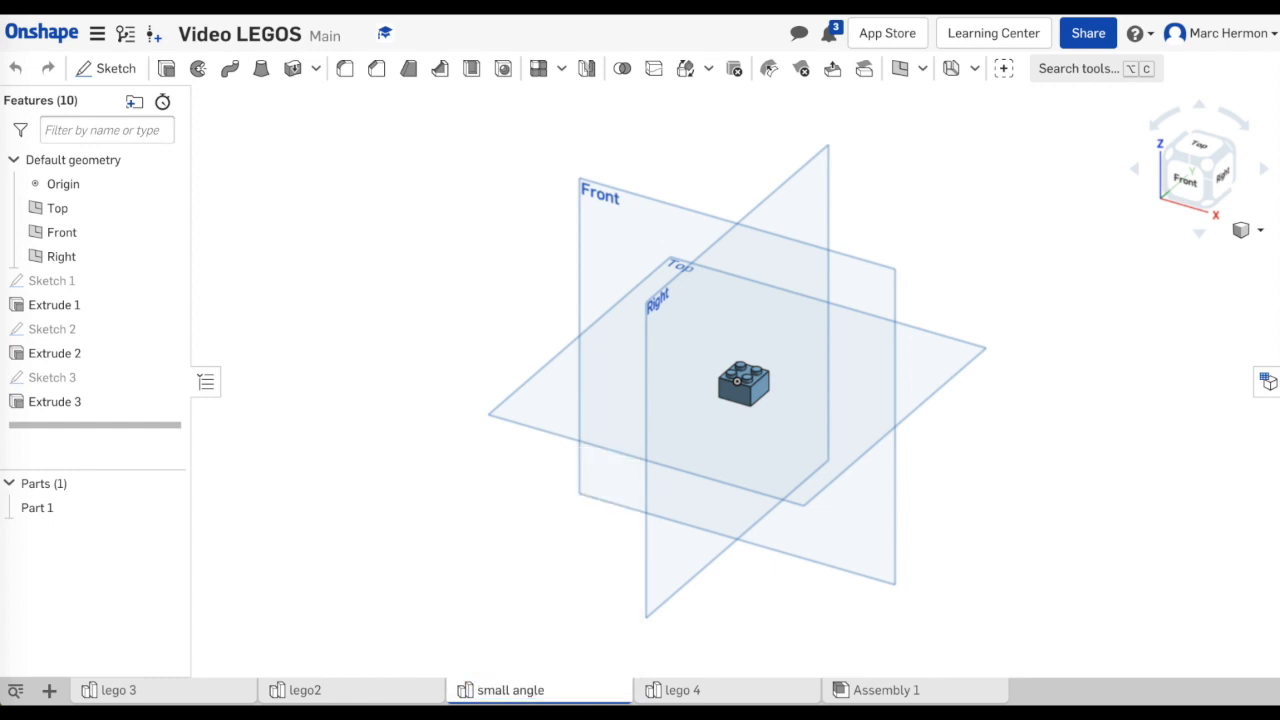
- Delete Sketch 2 and Extrude 2 from the small angle part studio to remove the studs
{"action": "right_click", "coordinate": [56, 329]}
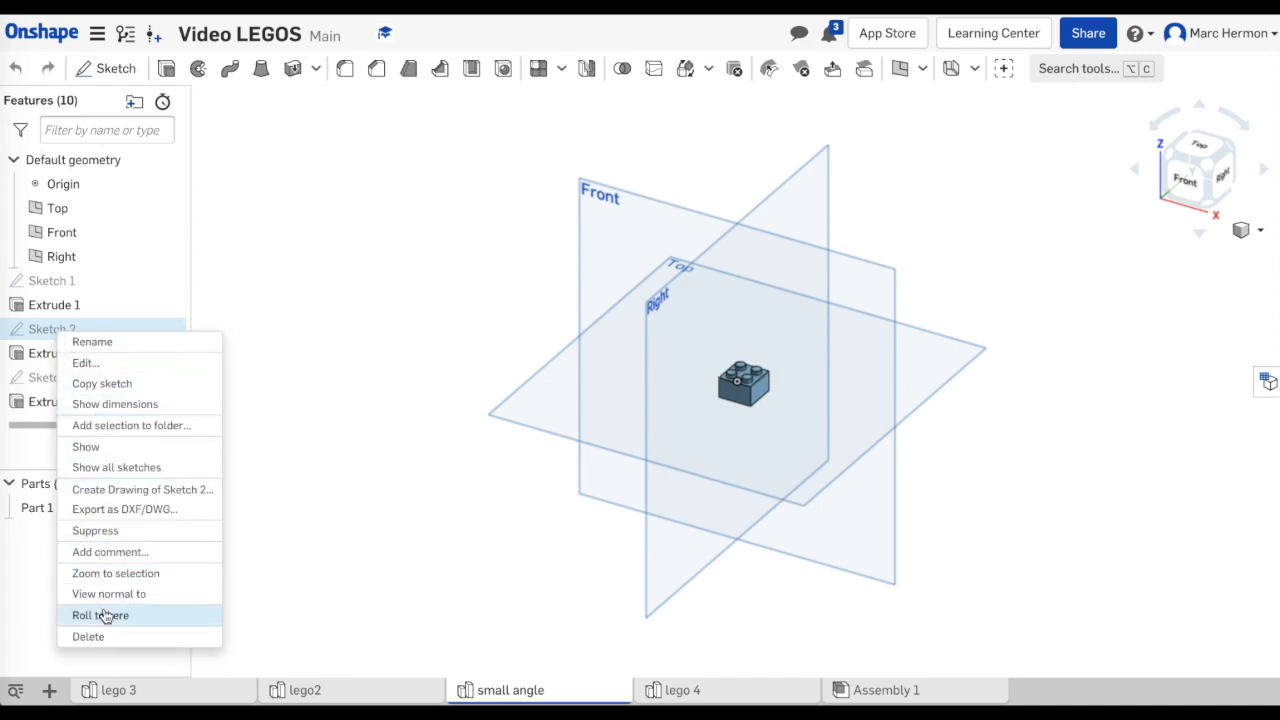
{"action": "left_click", "coordinate": [90, 636]}
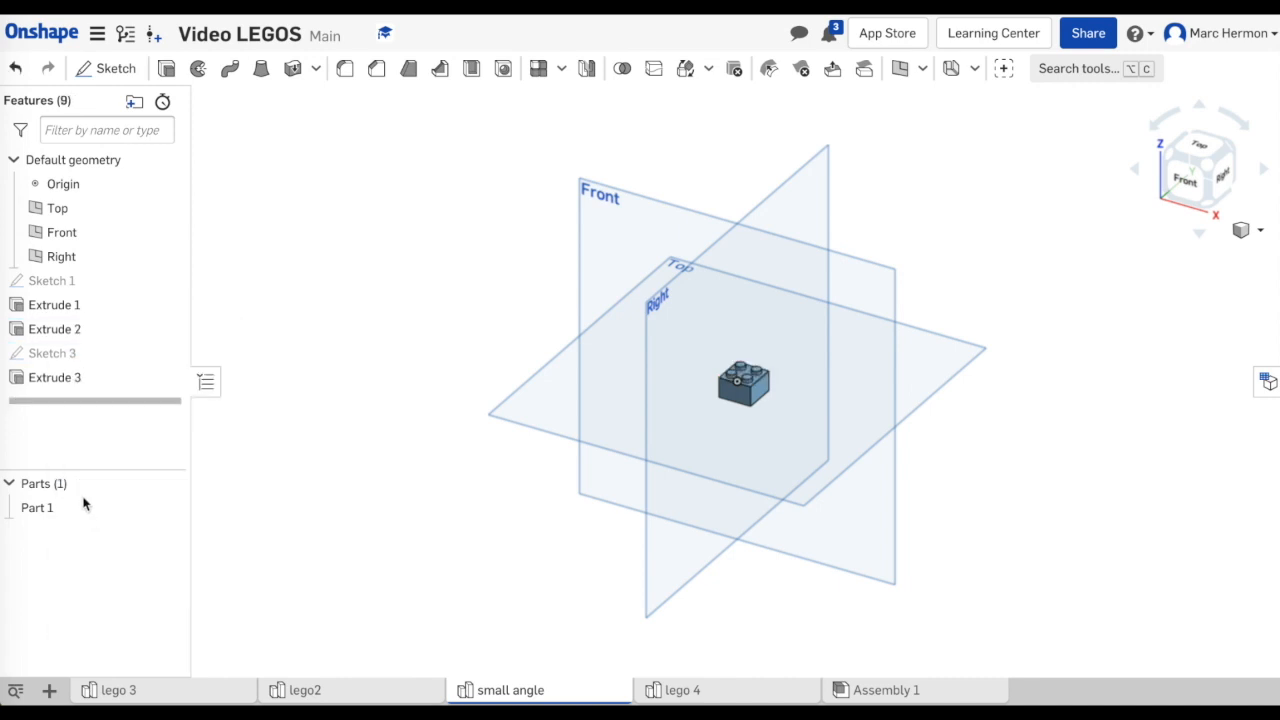
{"action": "right_click", "coordinate": [75, 330]}
{"action": "left_click", "coordinate": [102, 470]}
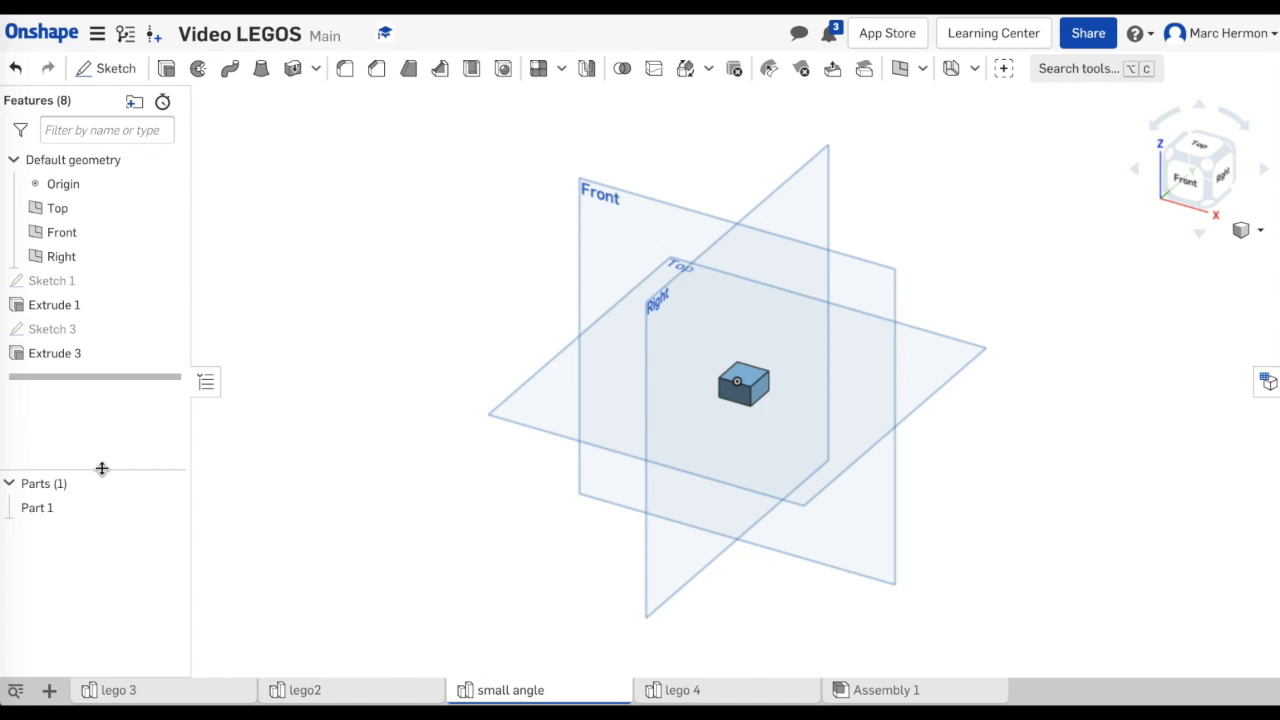
- Edit Extrude 3 and set the depth of the underside cut to 0.12 in
{"action": "right_click", "coordinate": [75, 356]}
{"action": "left_click", "coordinate": [100, 388]}
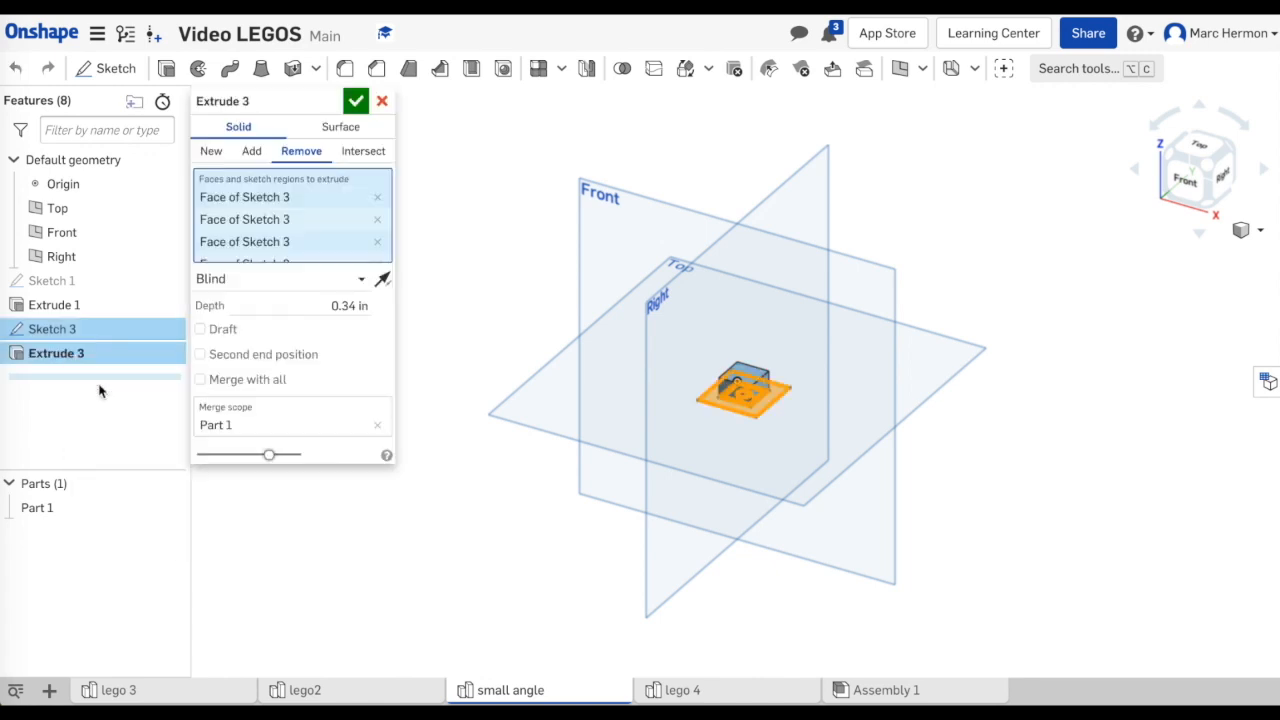
{"action": "double_click", "coordinate": [356, 306]}
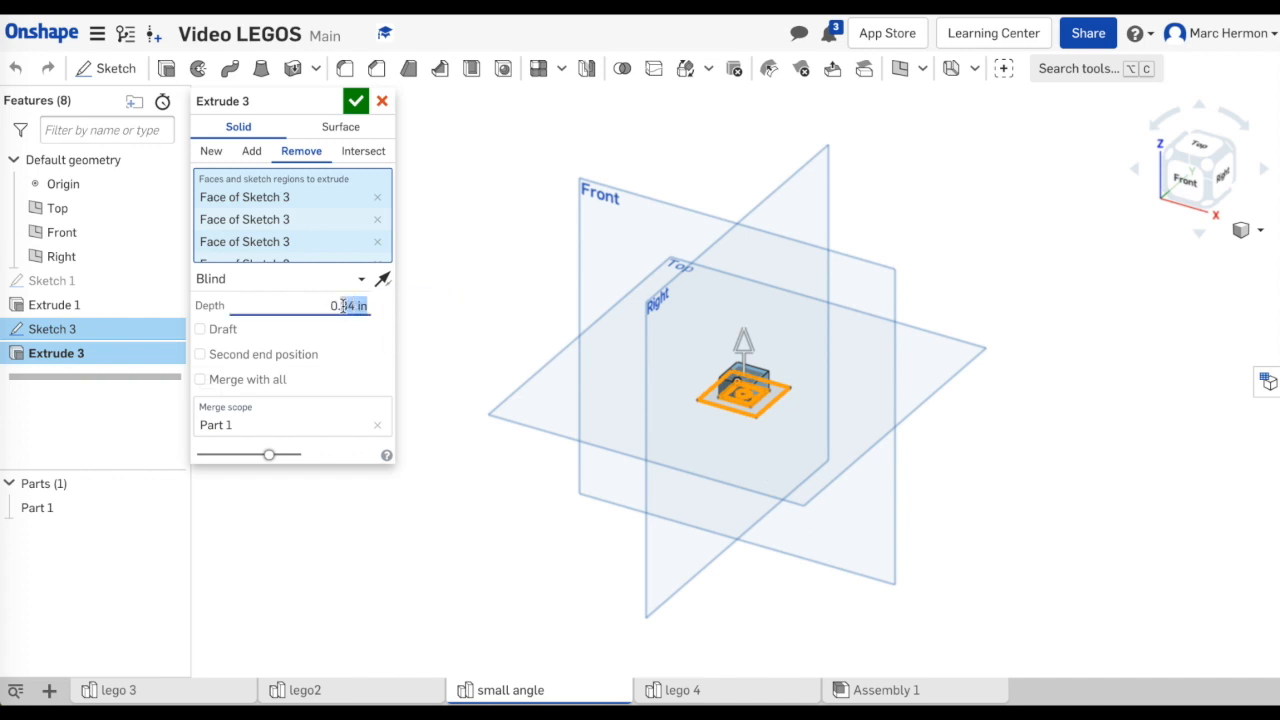
{"action": "type", "text": "12"}
{"action": "left_click", "coordinate": [356, 101]}
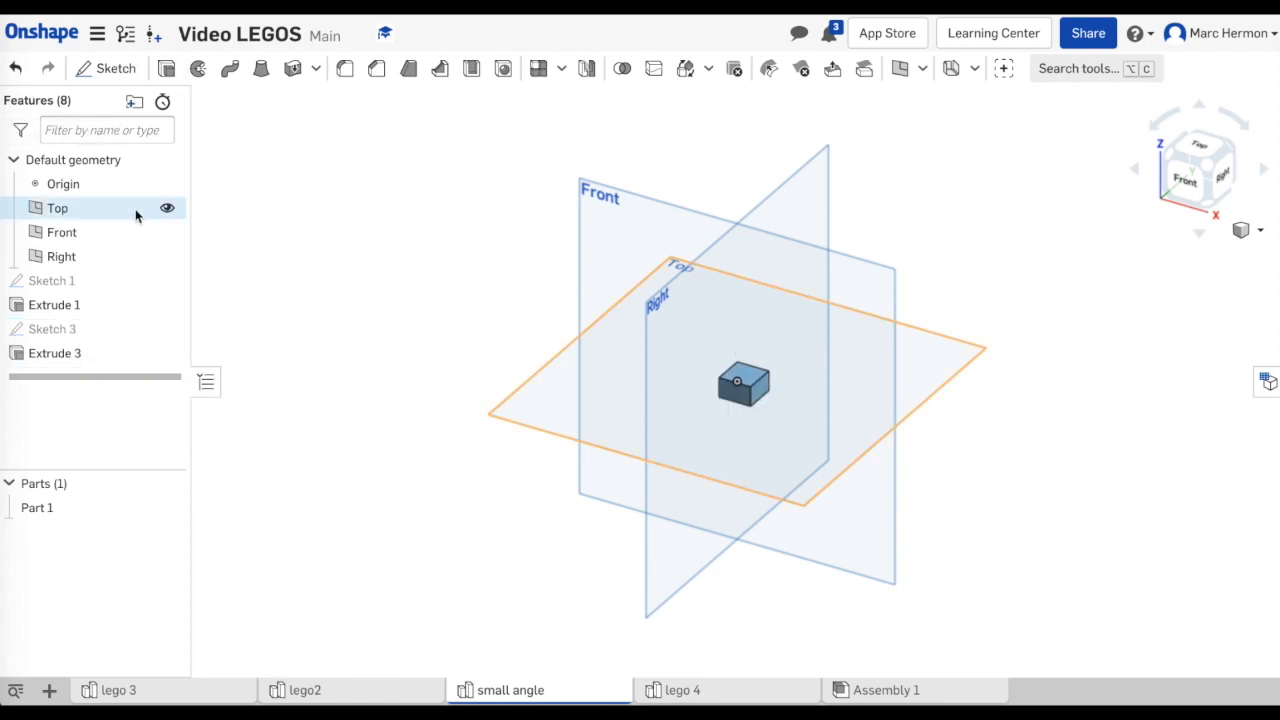
- Sketch a triangle on the block's front face joining a point on its left edge with the upper right and upper left corners
{"action": "left_click", "coordinate": [116, 69]}
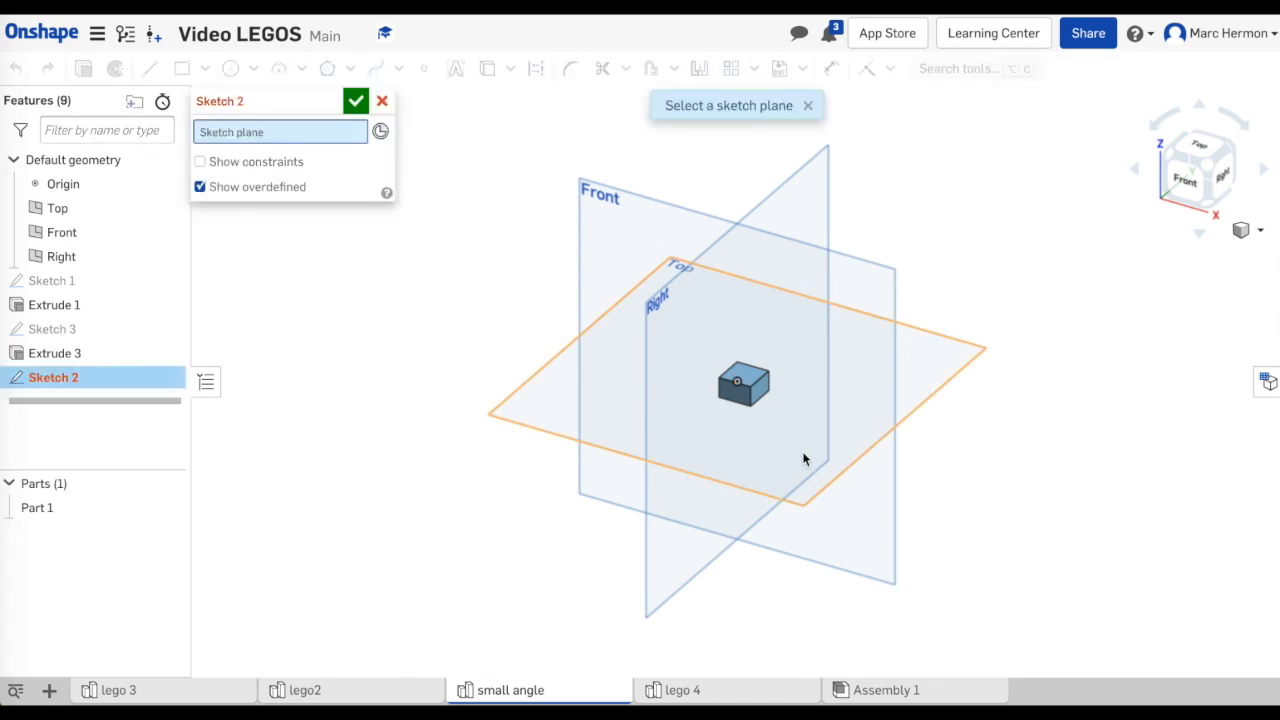
{"action": "left_click", "coordinate": [737, 395]}
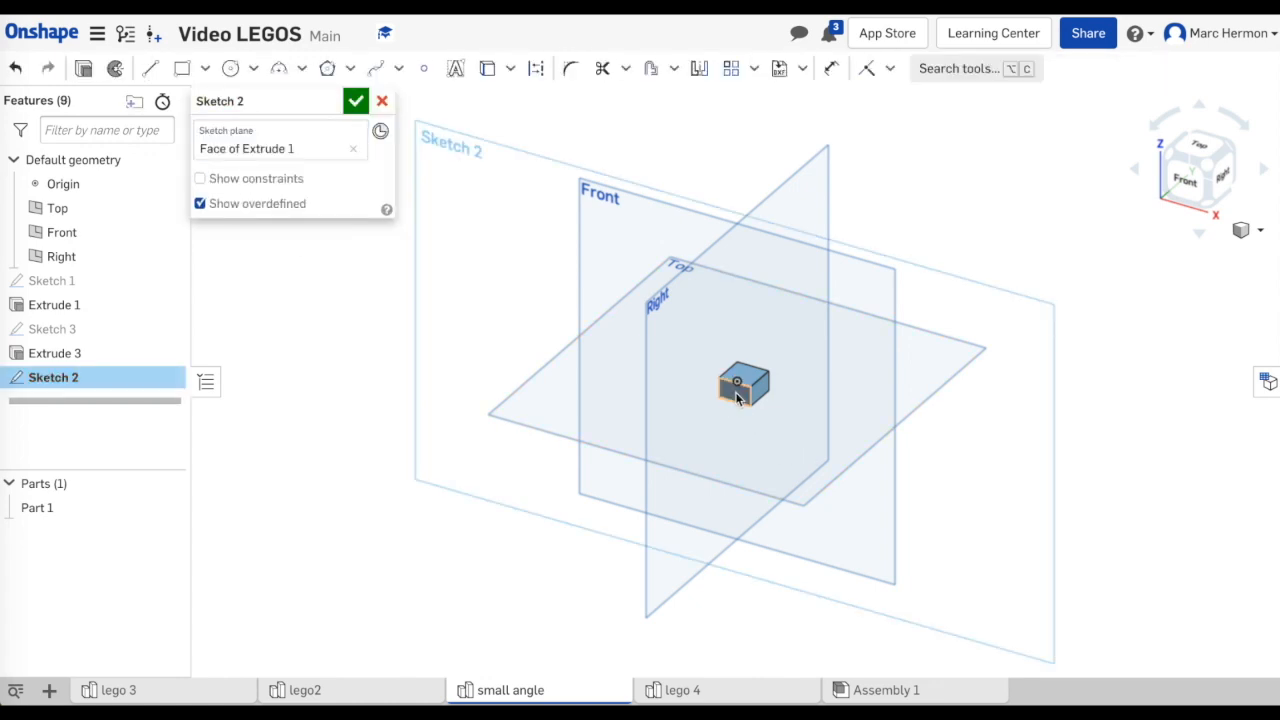
{"action": "right_click", "coordinate": [737, 395]}
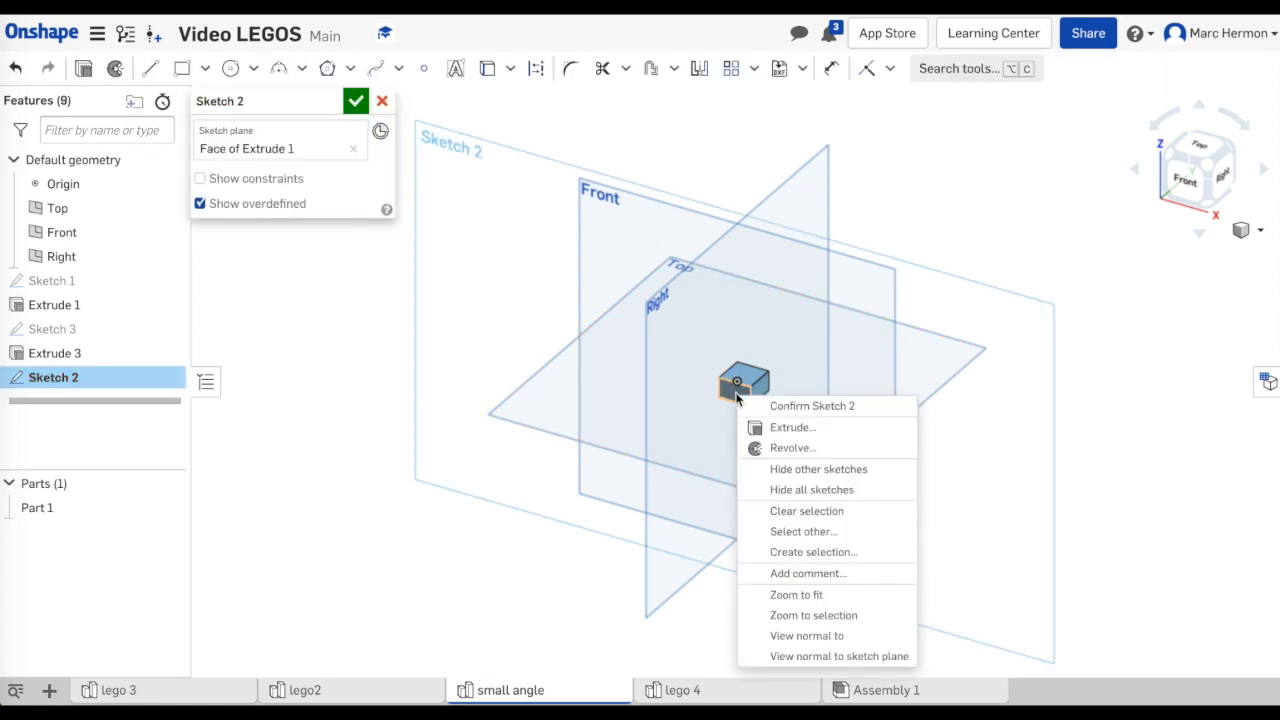
{"action": "left_click", "coordinate": [820, 658]}
{"action": "scroll", "coordinate": [763, 483], "scroll_direction": "up", "scroll_amount": 10}
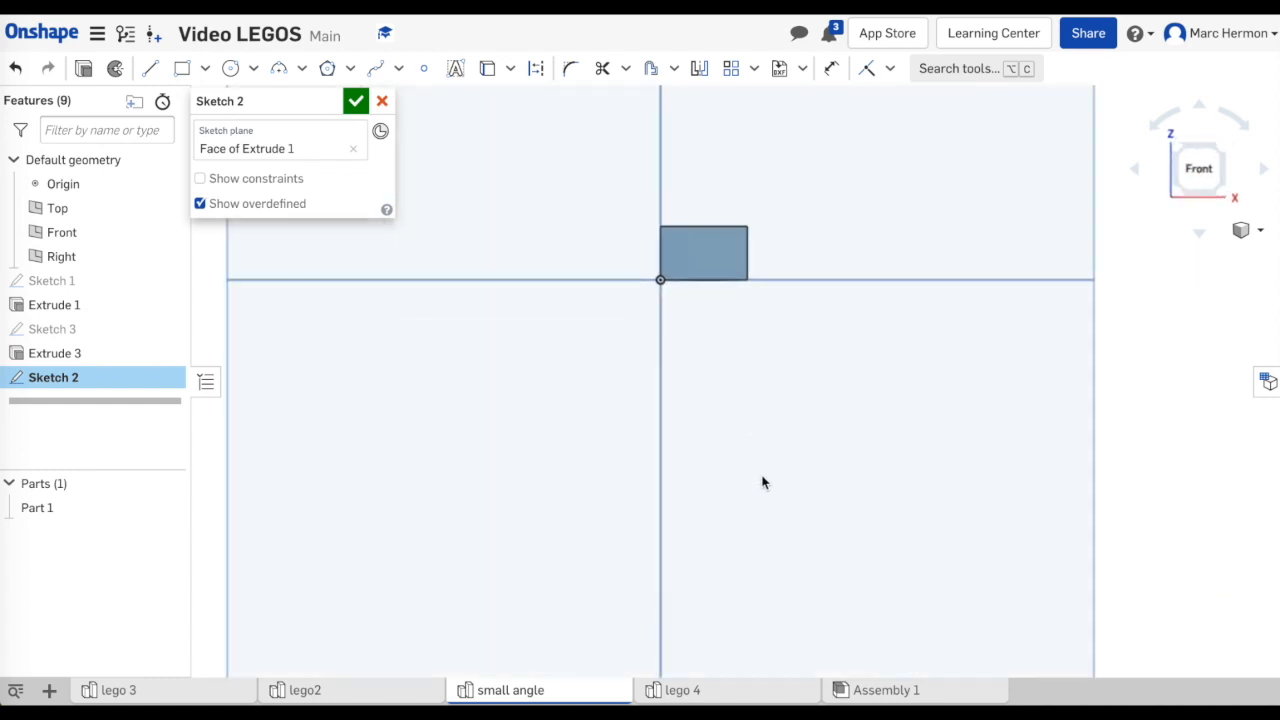
{"action": "scroll", "coordinate": [740, 366], "scroll_direction": "down", "scroll_amount": 1}
{"action": "left_click", "coordinate": [150, 68]}
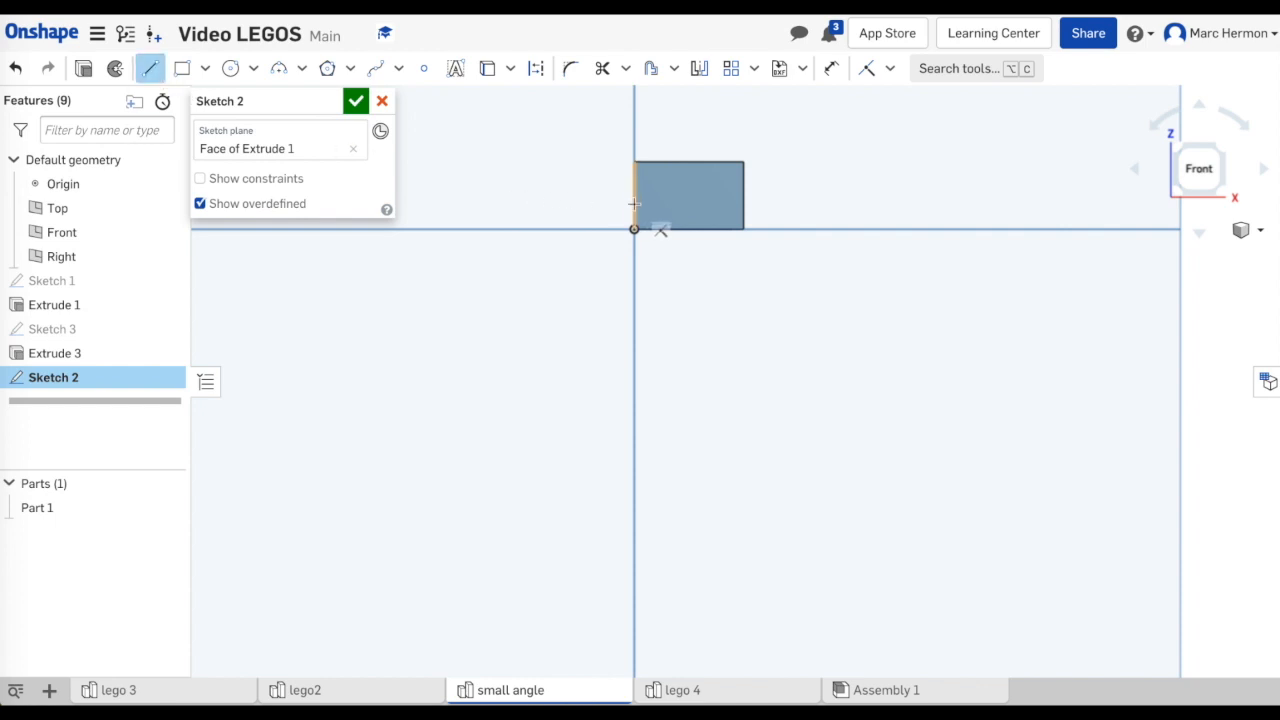
{"action": "left_click_drag", "start_coordinate": [634, 203], "coordinate": [743, 162]}
{"action": "left_click", "coordinate": [634, 162]}
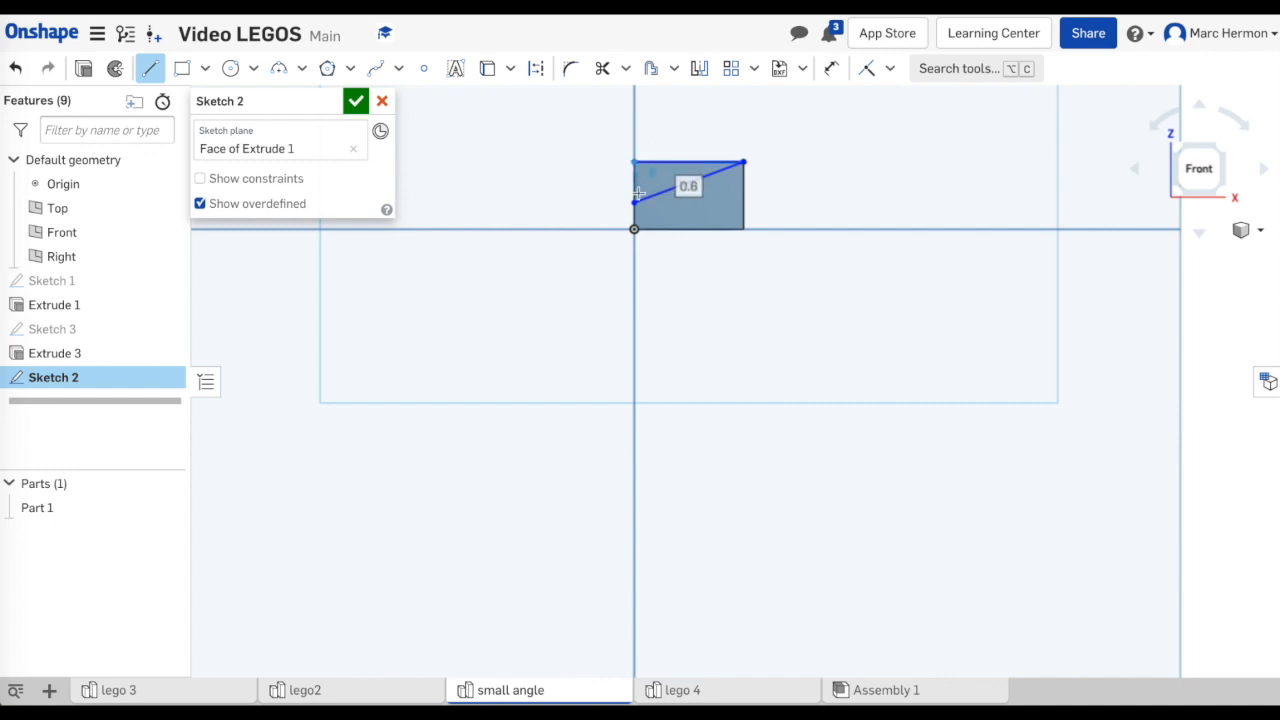
{"action": "left_click", "coordinate": [634, 202]}
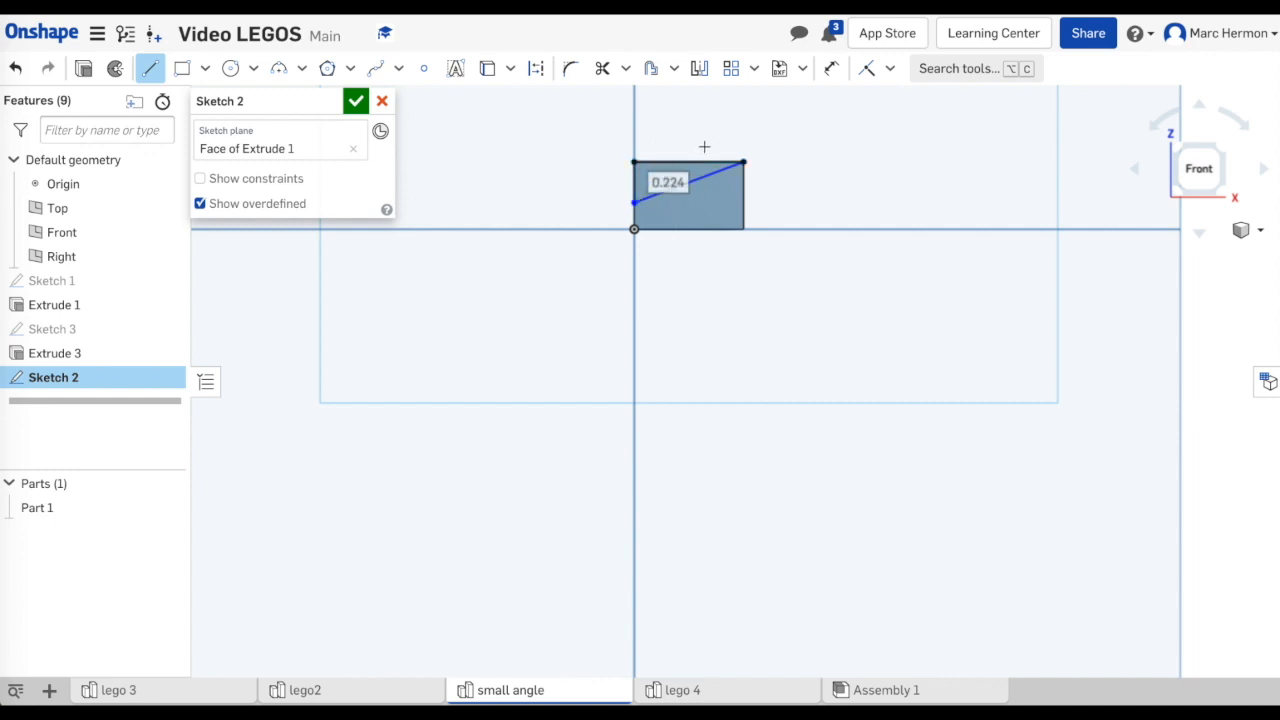
- Dimension the triangle's lowest point 0.12 in above the block's bottom edge and finish the sketch
{"action": "left_click", "coordinate": [831, 68]}
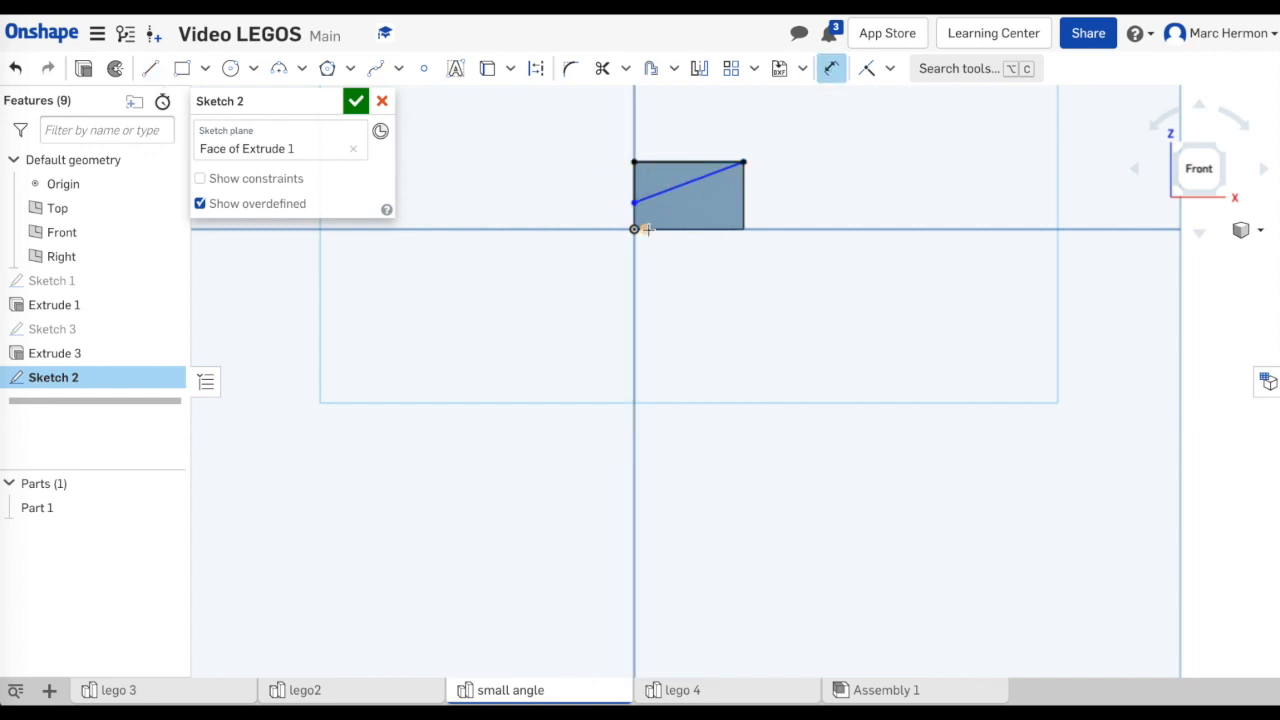
{"action": "left_click", "coordinate": [632, 203]}
{"action": "left_click", "coordinate": [563, 215]}
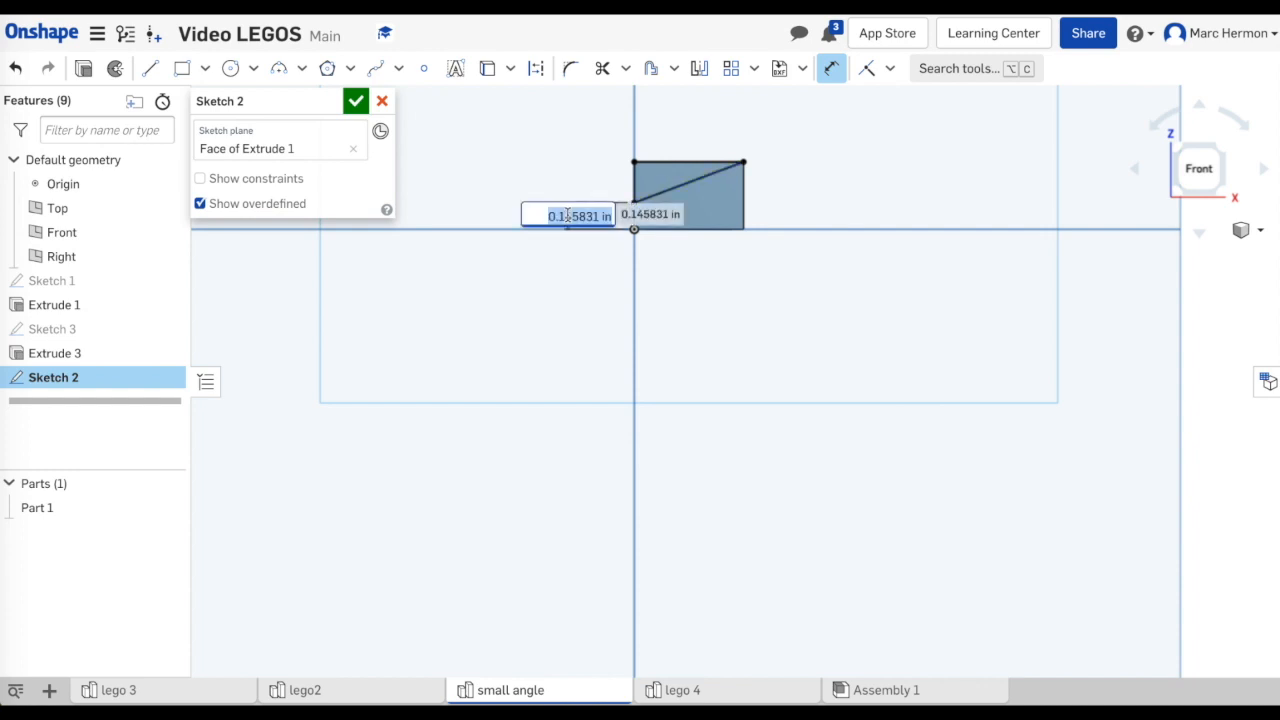
{"action": "type", "text": ".12"}
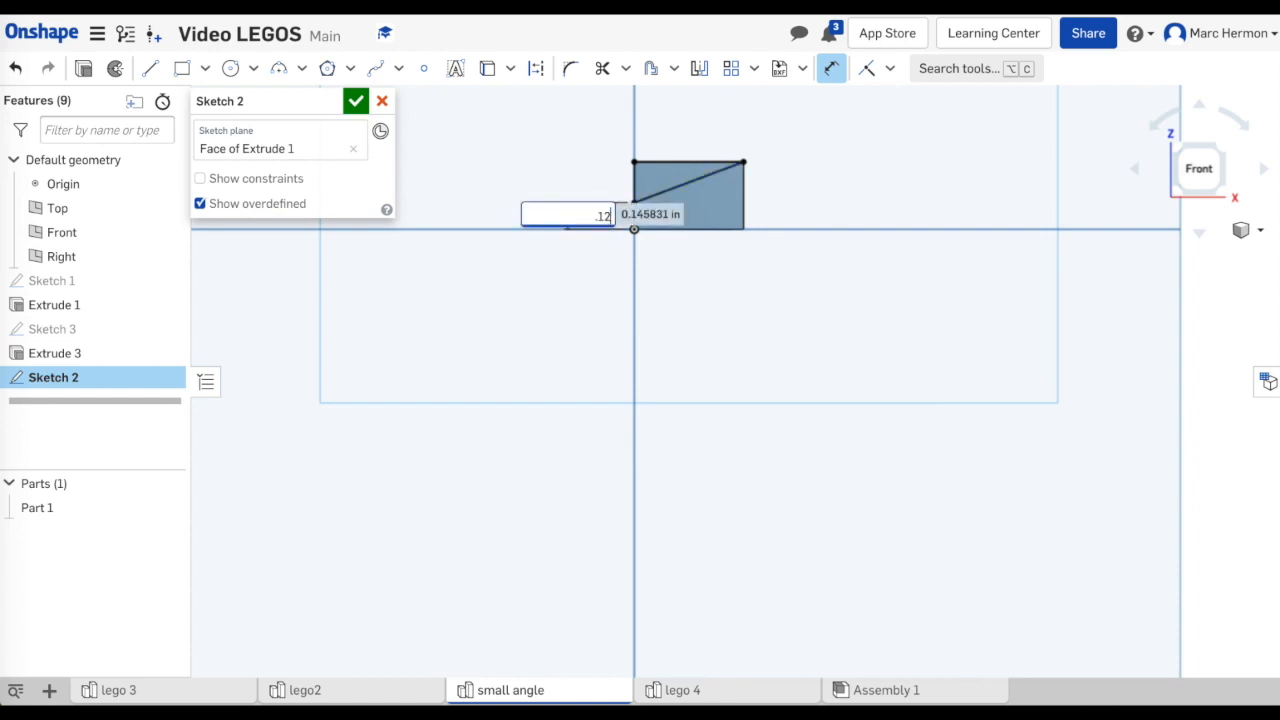
{"action": "key", "text": "Return"}
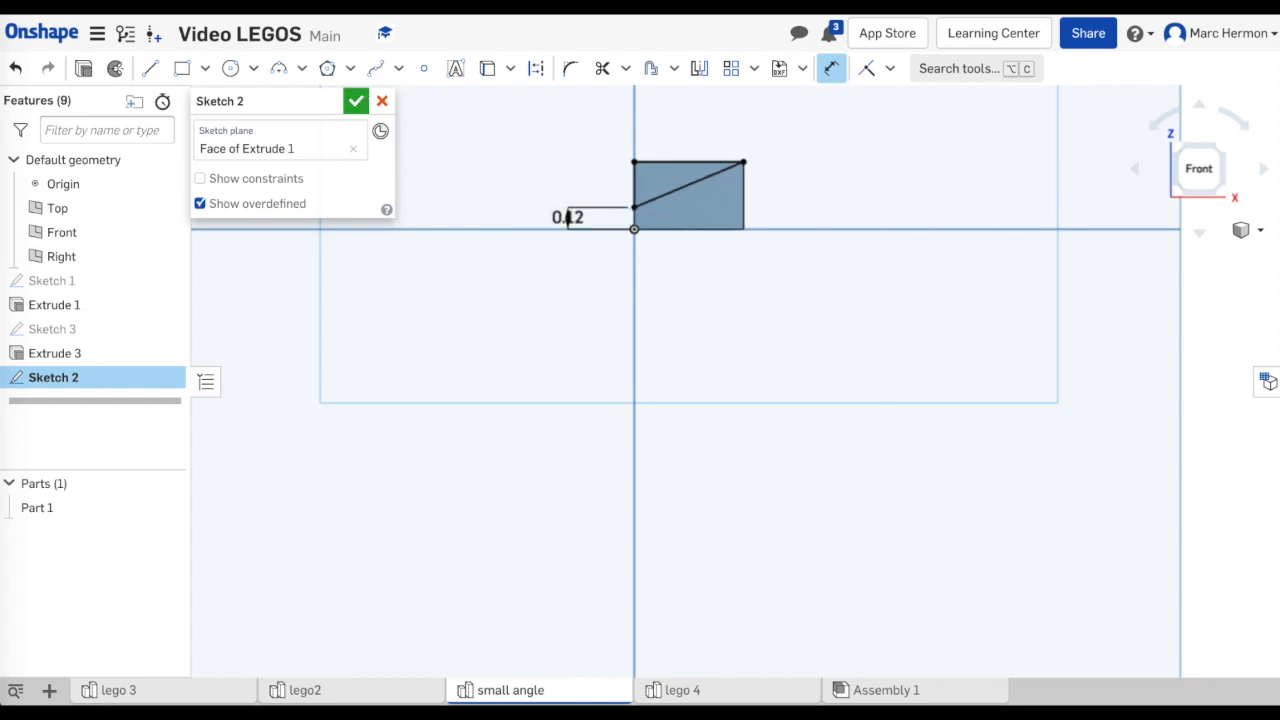
{"action": "left_click", "coordinate": [355, 100]}
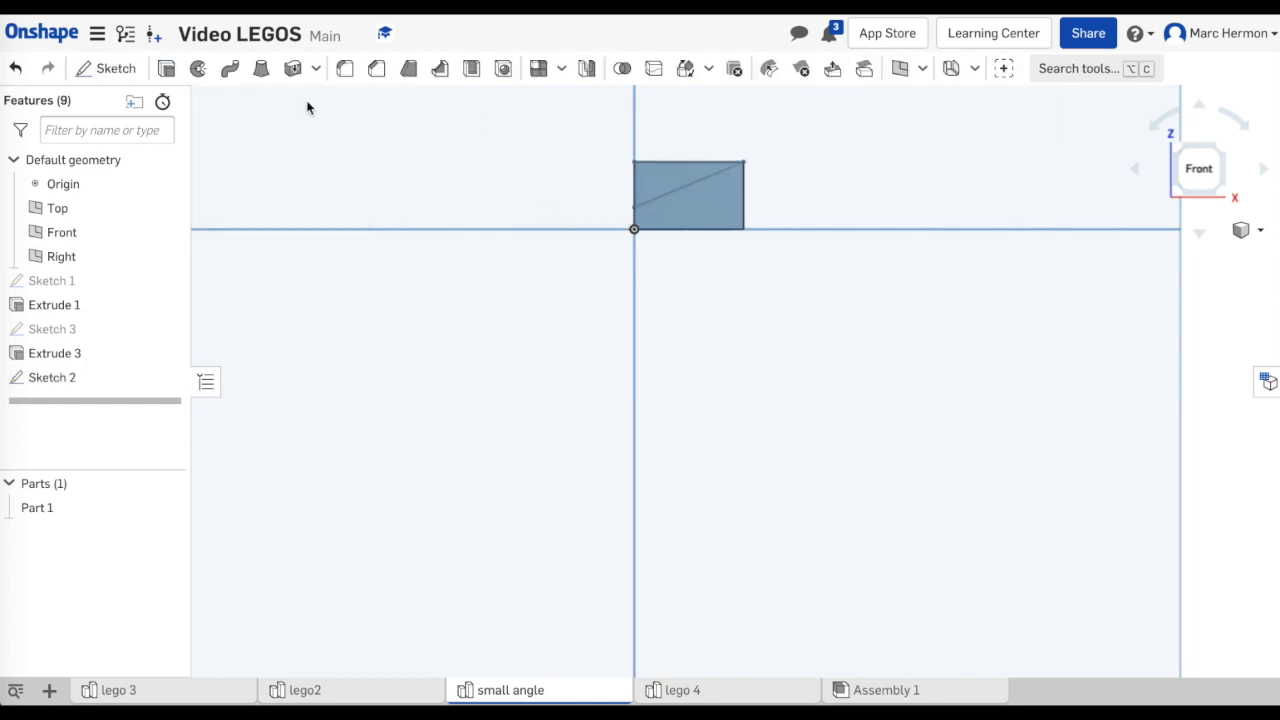
- Extrude the triangular Sketch 2 region as a Remove cut through all of the block, and open the lego 3 part studio
{"action": "left_click", "coordinate": [166, 70]}
{"action": "left_click", "coordinate": [301, 151]}
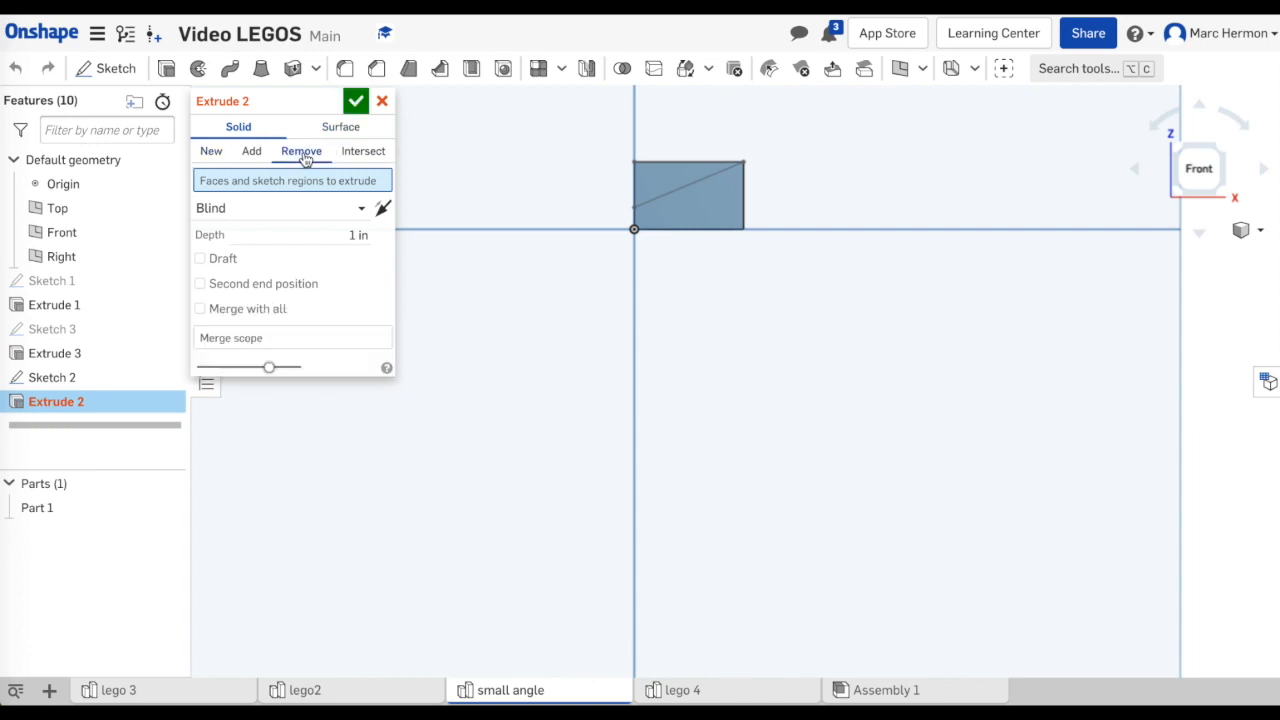
{"action": "left_click", "coordinate": [365, 212]}
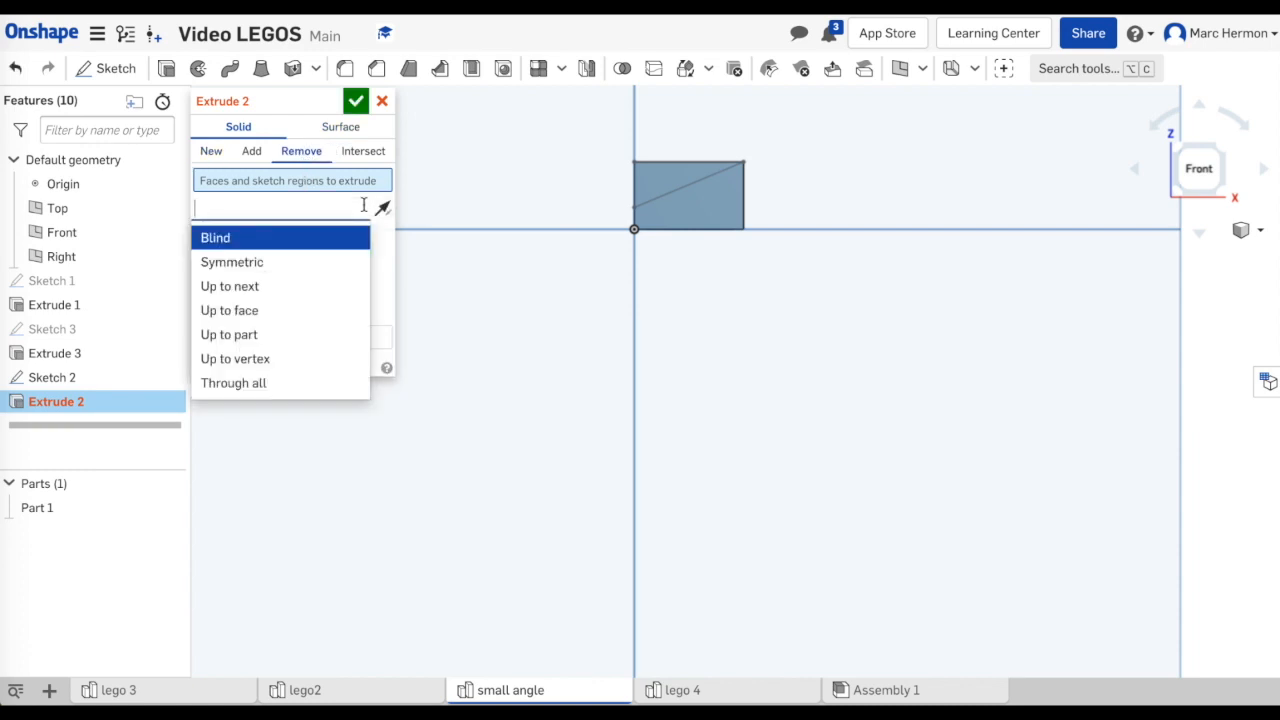
{"action": "left_click", "coordinate": [257, 383]}
{"action": "left_click", "coordinate": [666, 178]}
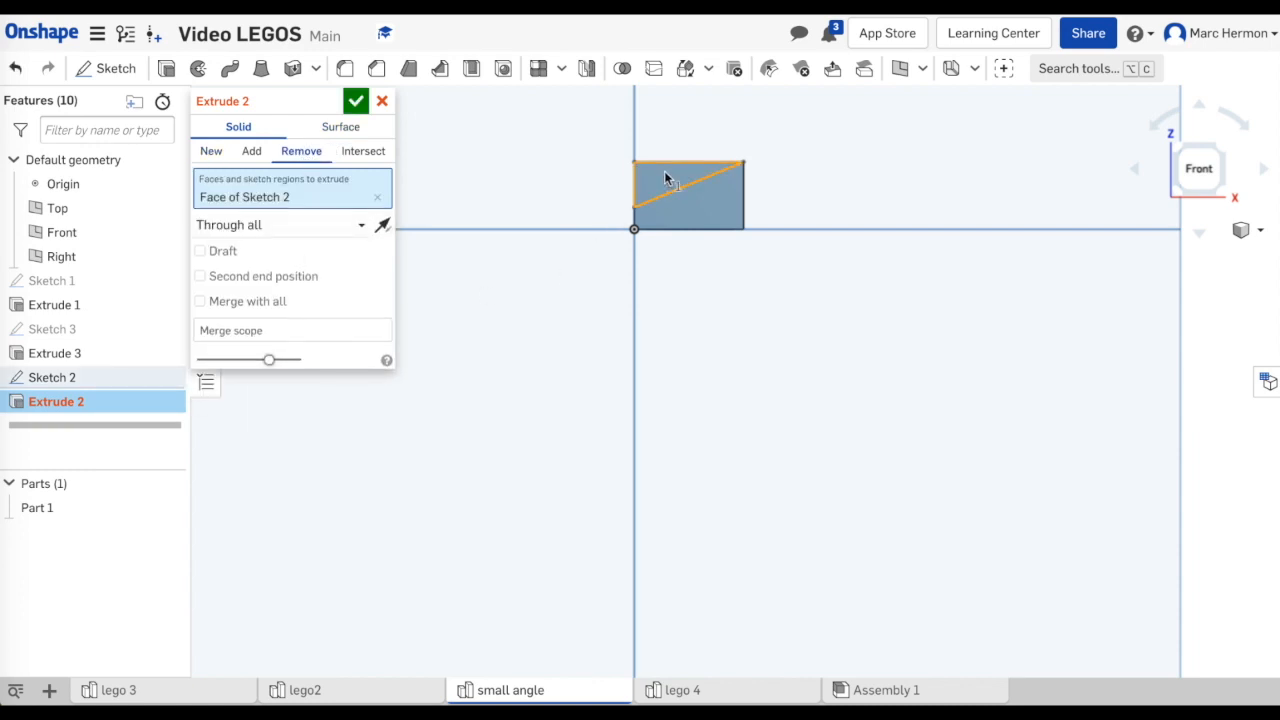
{"action": "left_click", "coordinate": [356, 101]}
{"action": "right_click_drag", "start_coordinate": [843, 183], "coordinate": [840, 262]}
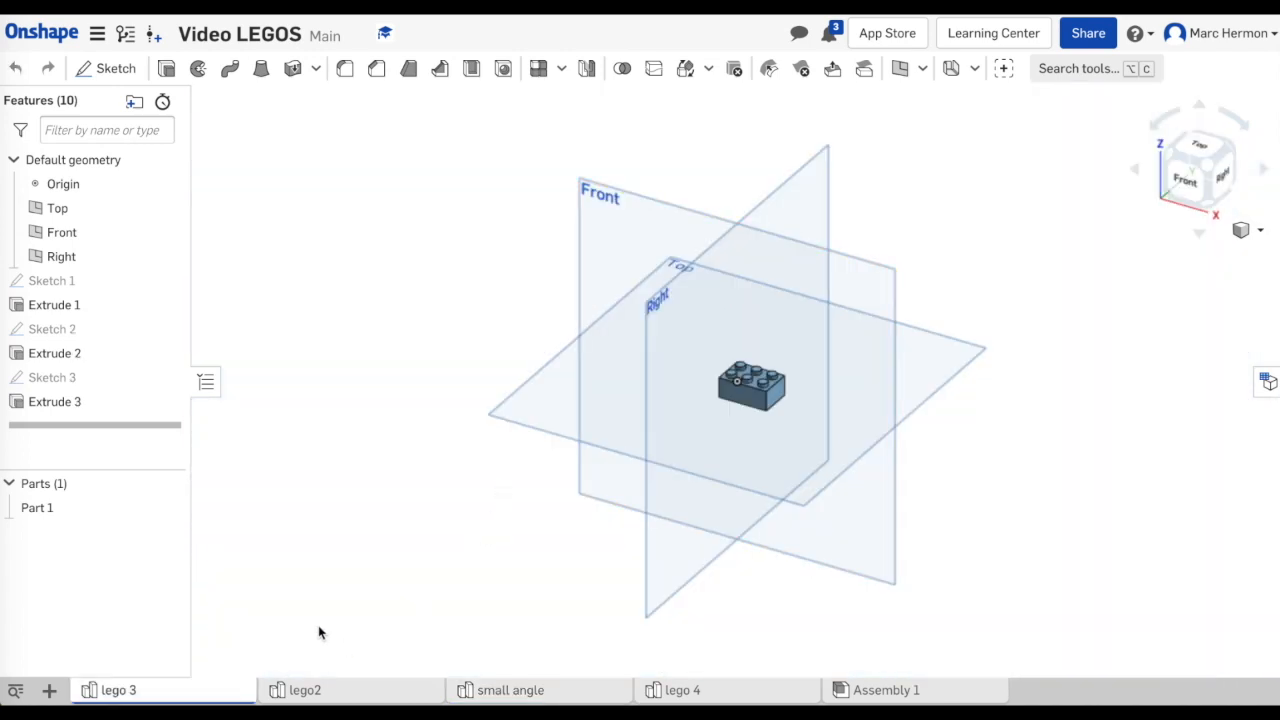
{"action": "mouse_move", "coordinate": [161, 699]}
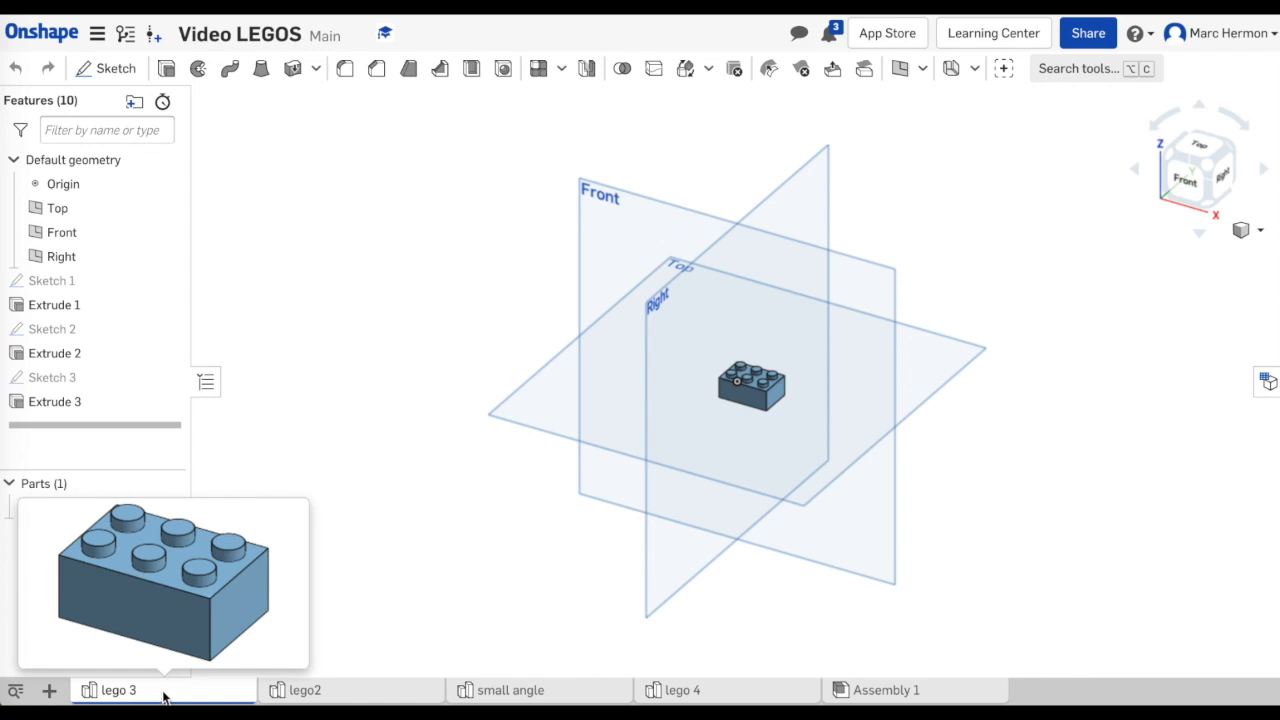
- Duplicate the lego 3 part studio, open the copy and rename it "large angle"
{"action": "right_click", "coordinate": [163, 697]}
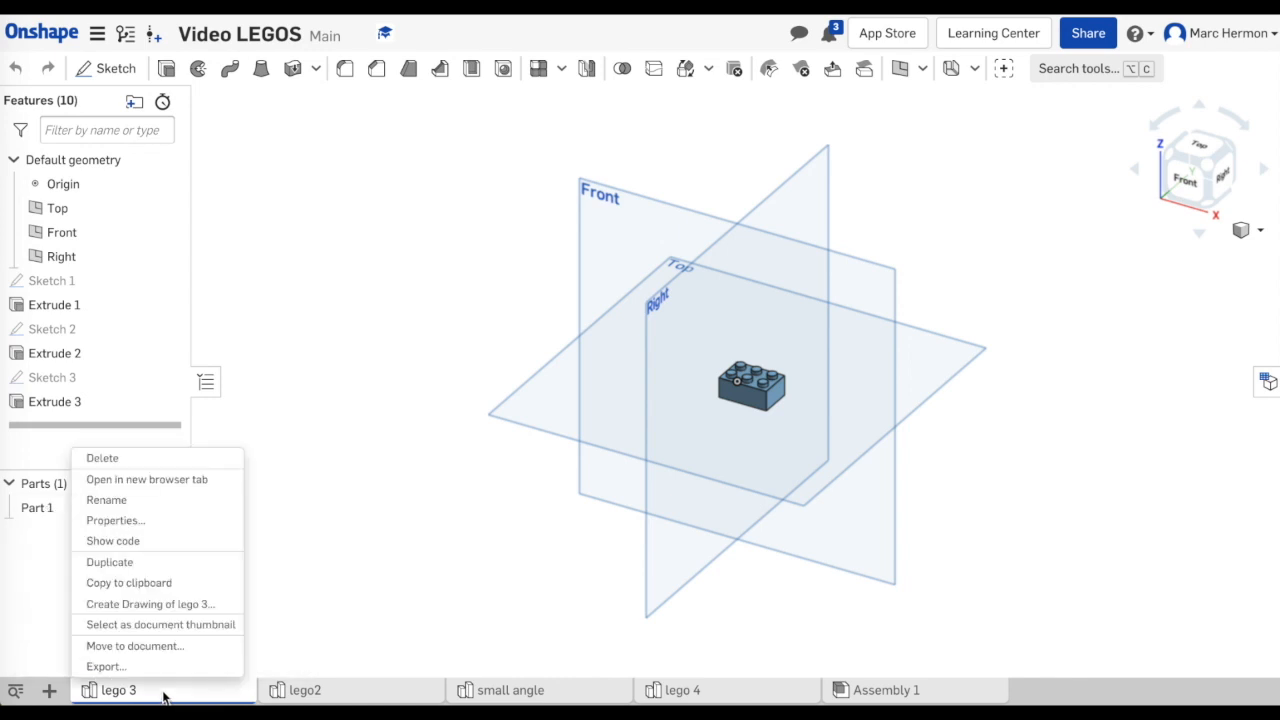
{"action": "left_click", "coordinate": [131, 564]}
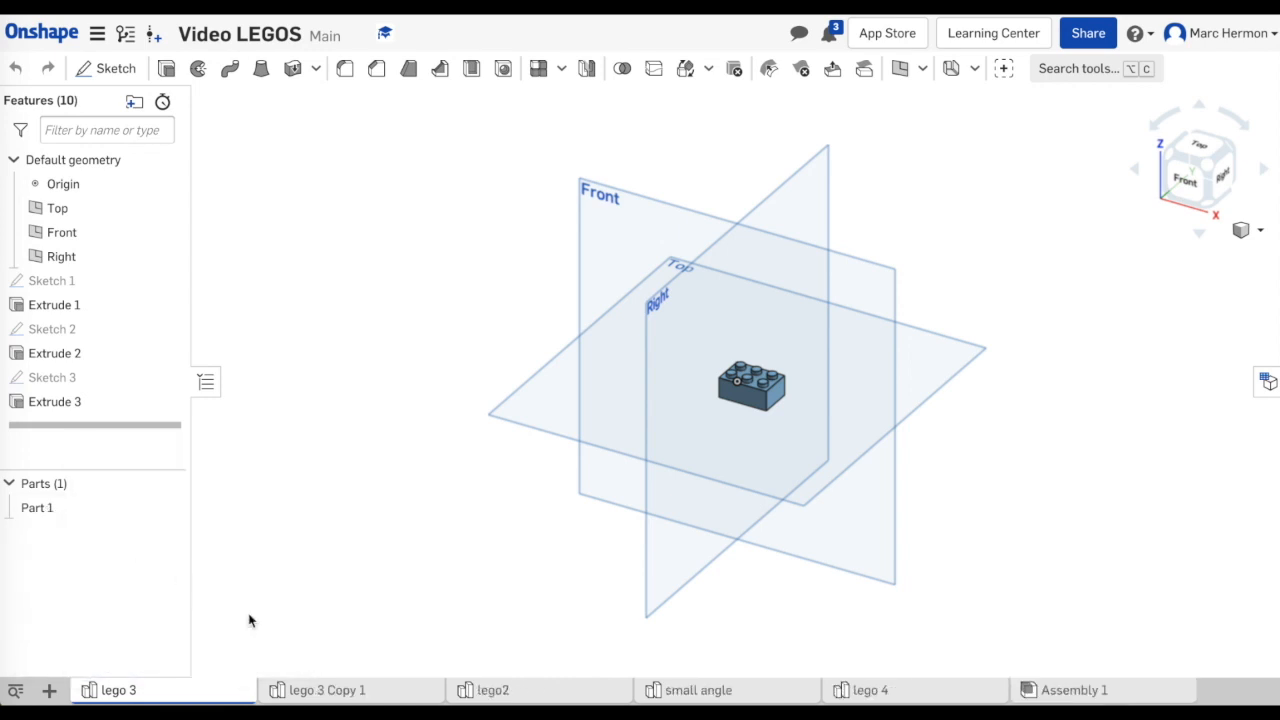
{"action": "left_click", "coordinate": [335, 693]}
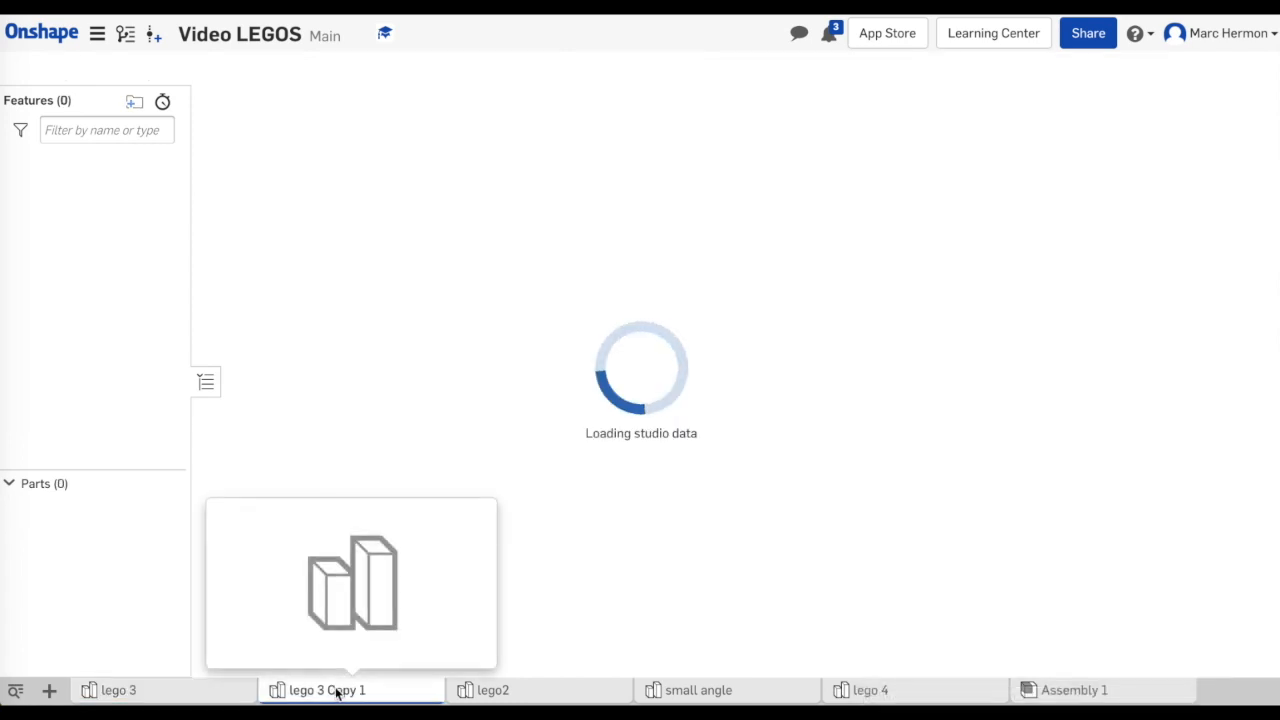
{"action": "right_click", "coordinate": [336, 692]}
{"action": "left_click", "coordinate": [309, 502]}
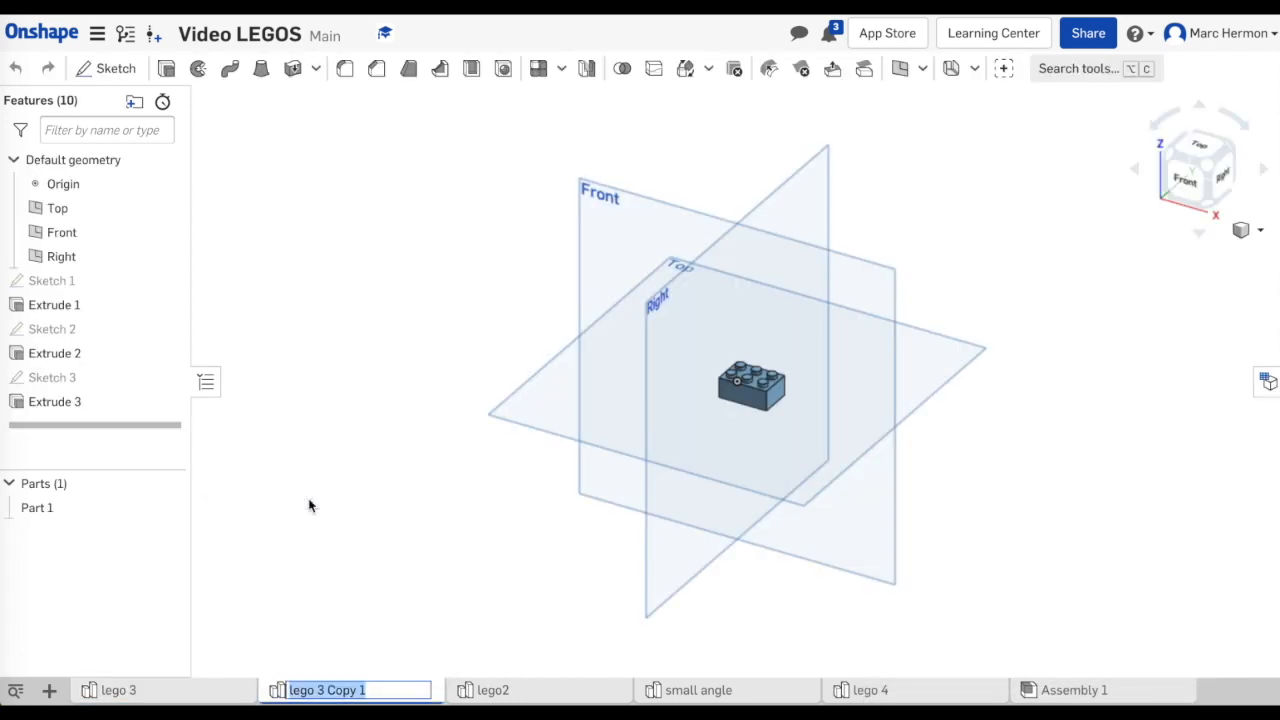
{"action": "type", "text": "large angle"}
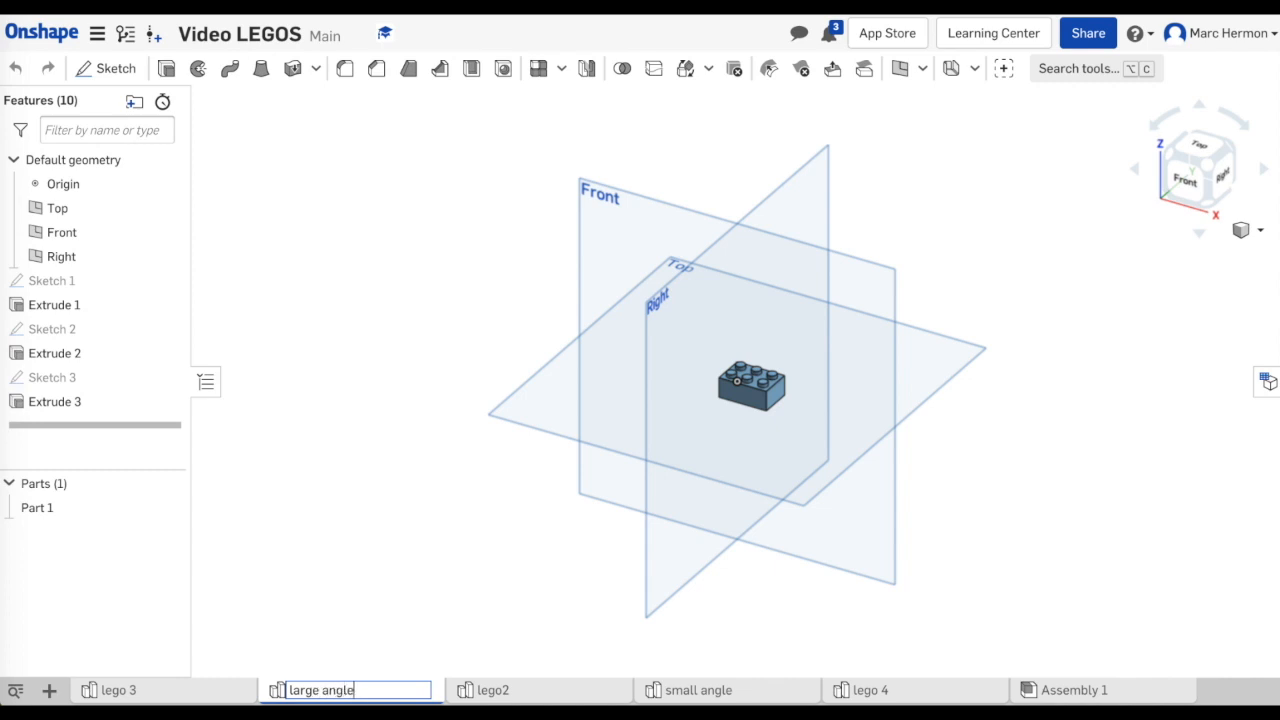
{"action": "key", "text": "Return"}
- Delete the Extrude 3 and Sketch 3 features from the large angle part studio
{"action": "right_click", "coordinate": [54, 402]}
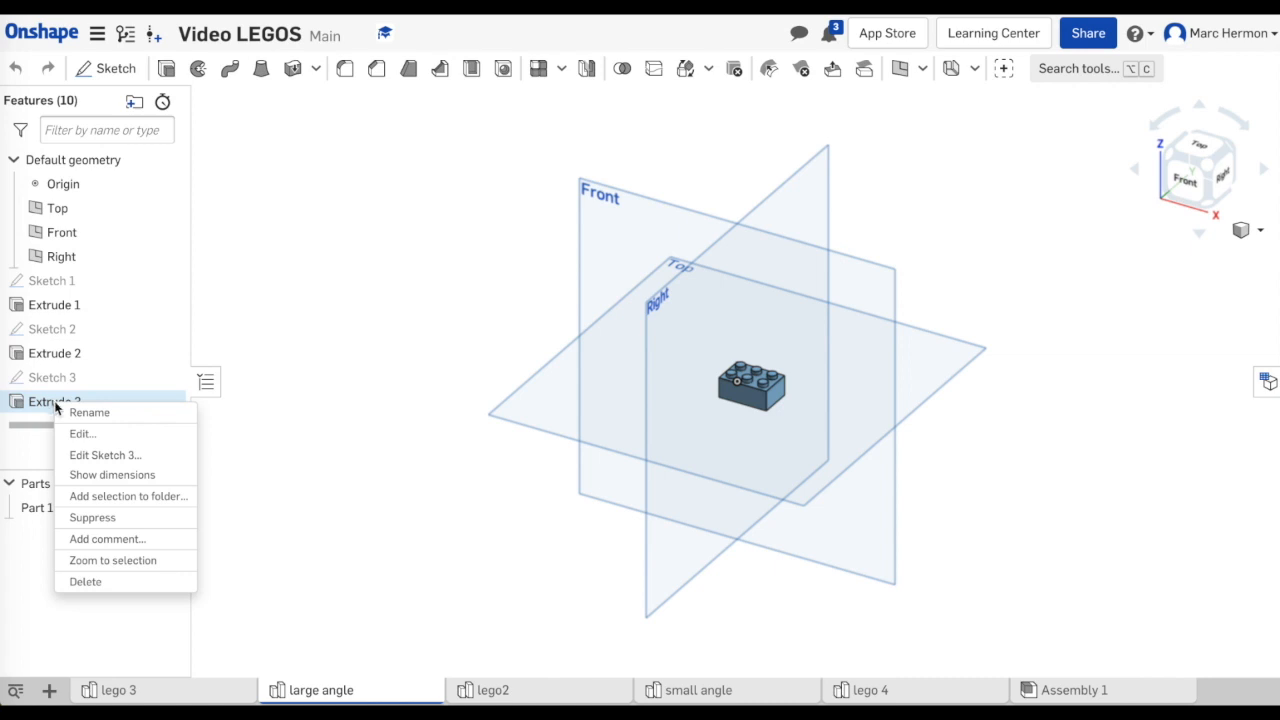
{"action": "left_click", "coordinate": [98, 583]}
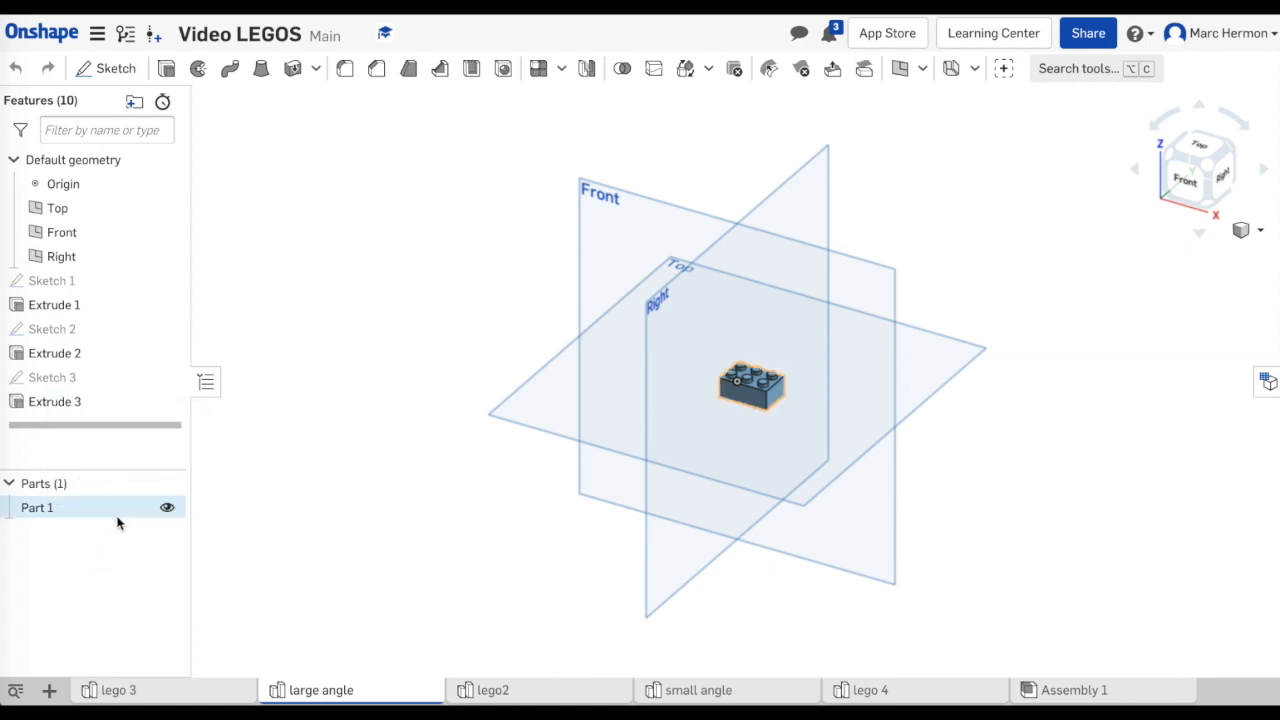
{"action": "right_click", "coordinate": [58, 379]}
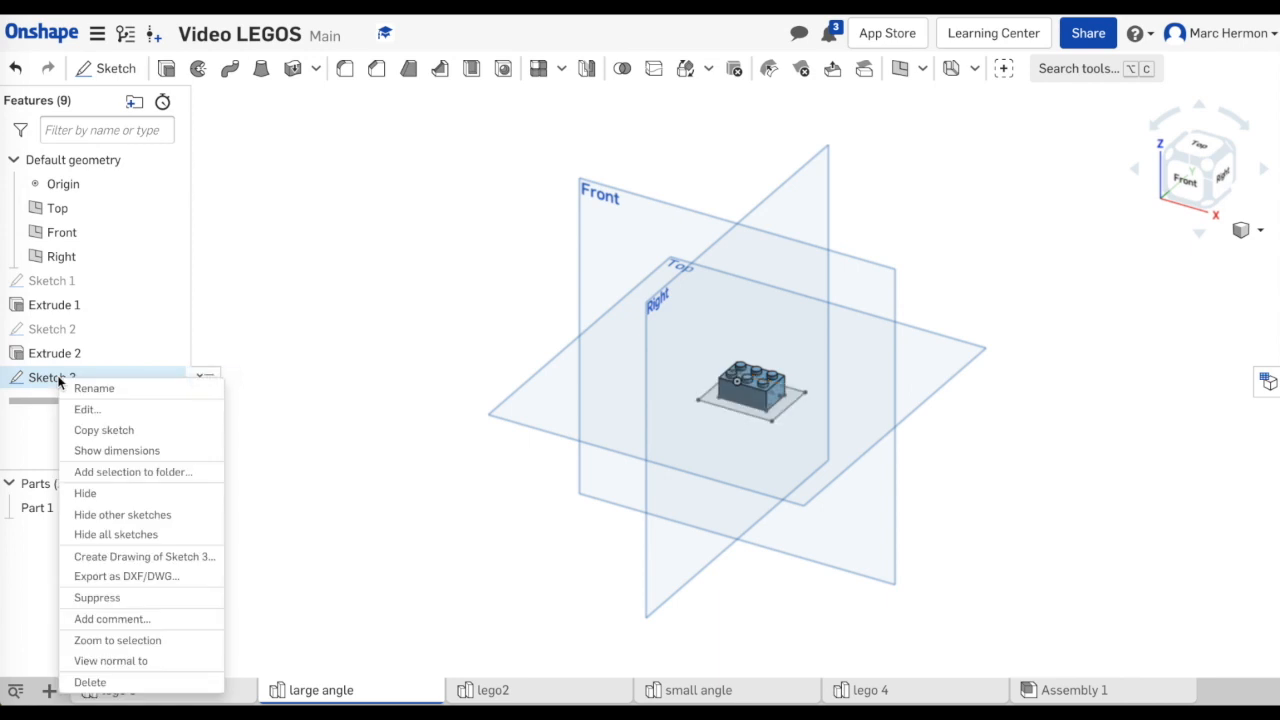
{"action": "left_click", "coordinate": [90, 682]}
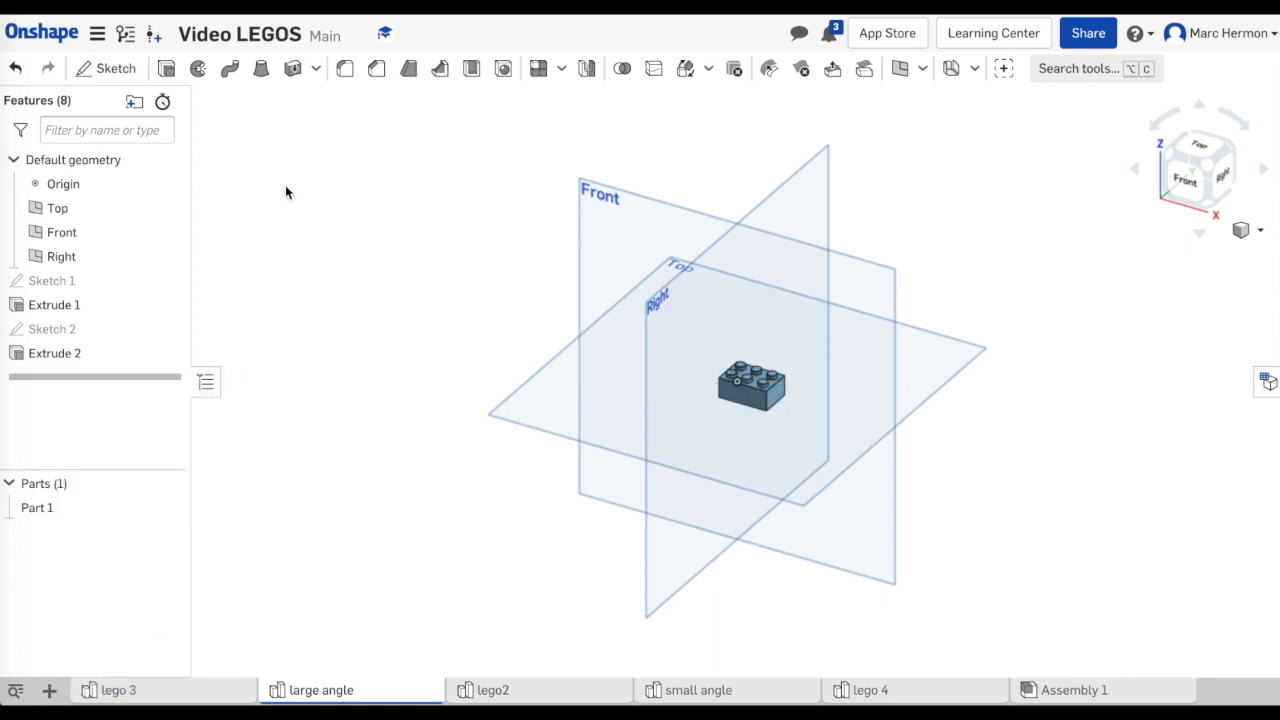
- Start a new sketch on the block's bottom face and view it normal to the sketch plane
{"action": "right_click_drag", "start_coordinate": [805, 362], "coordinate": [839, 271]}
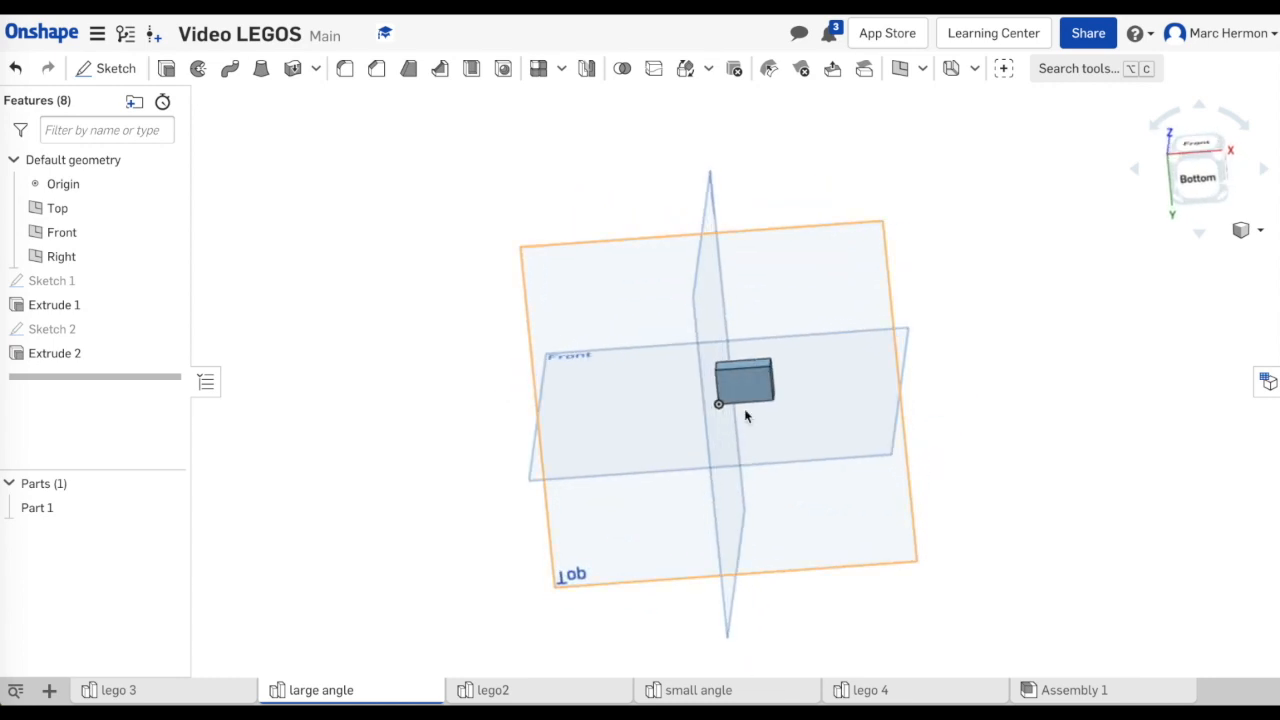
{"action": "scroll", "coordinate": [731, 447], "scroll_direction": "up", "scroll_amount": 5}
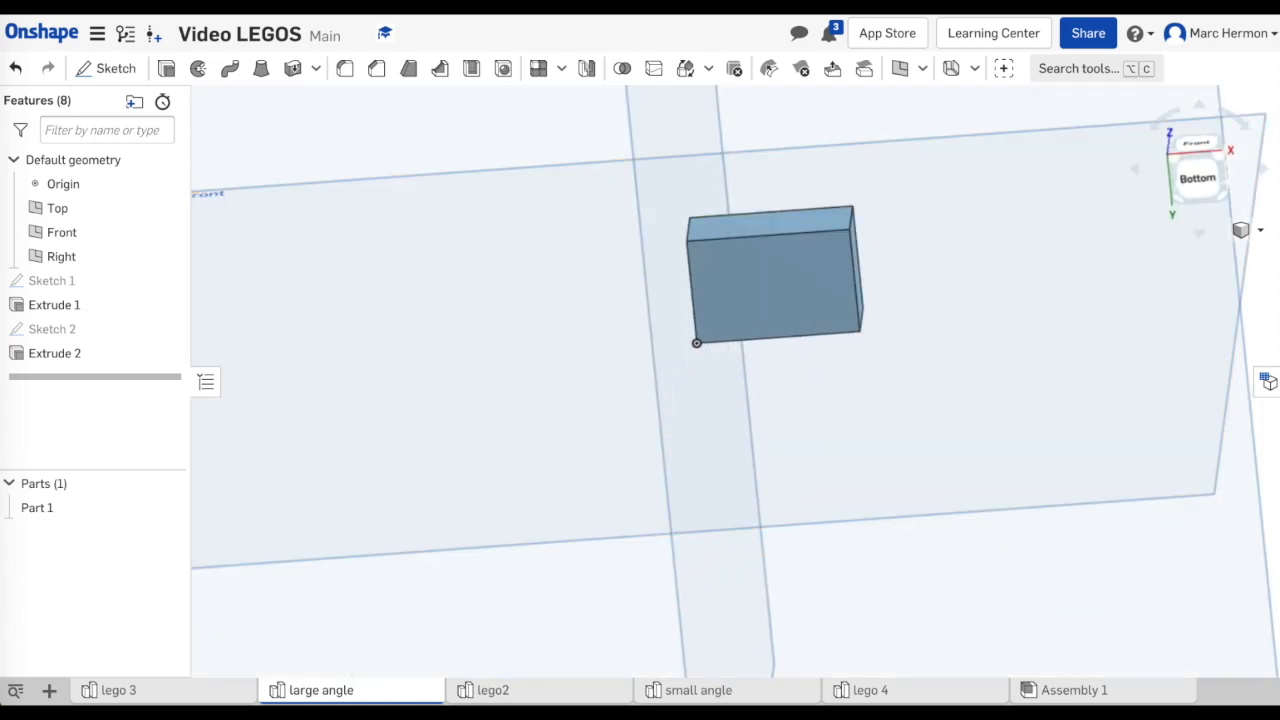
{"action": "left_click", "coordinate": [110, 68]}
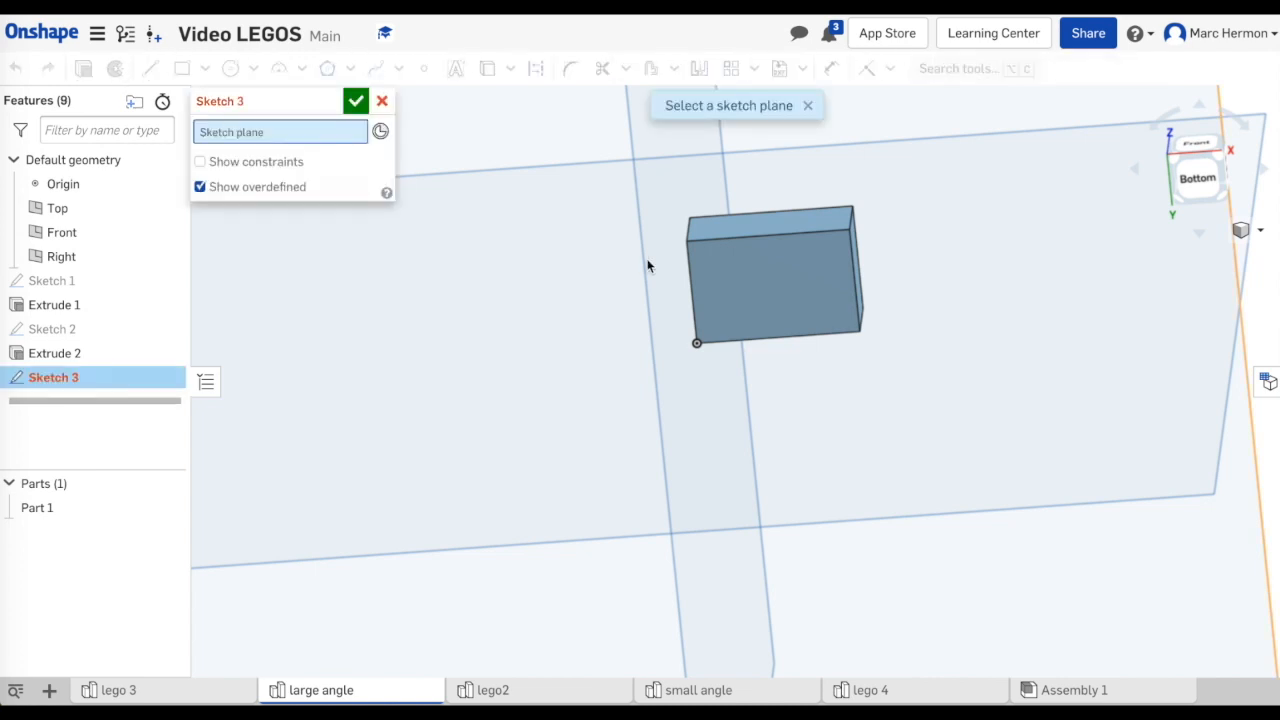
{"action": "left_click", "coordinate": [749, 274]}
{"action": "right_click", "coordinate": [752, 273]}
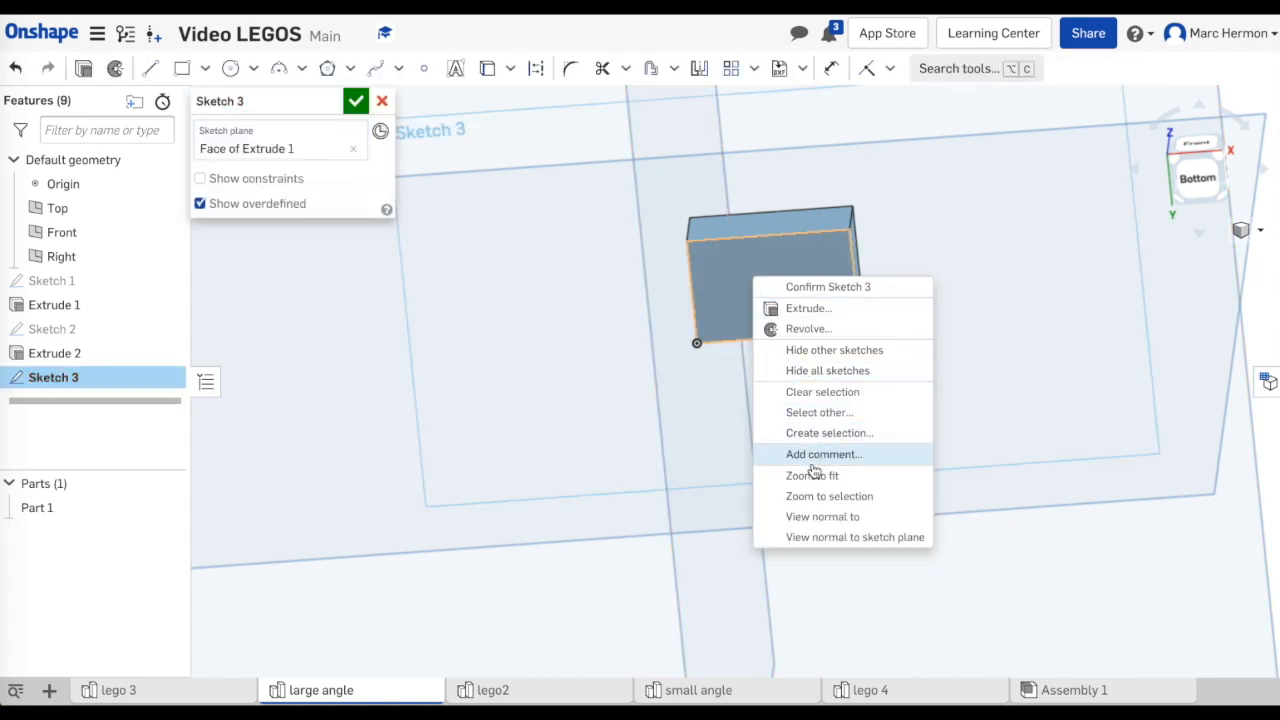
{"action": "left_click", "coordinate": [849, 537]}
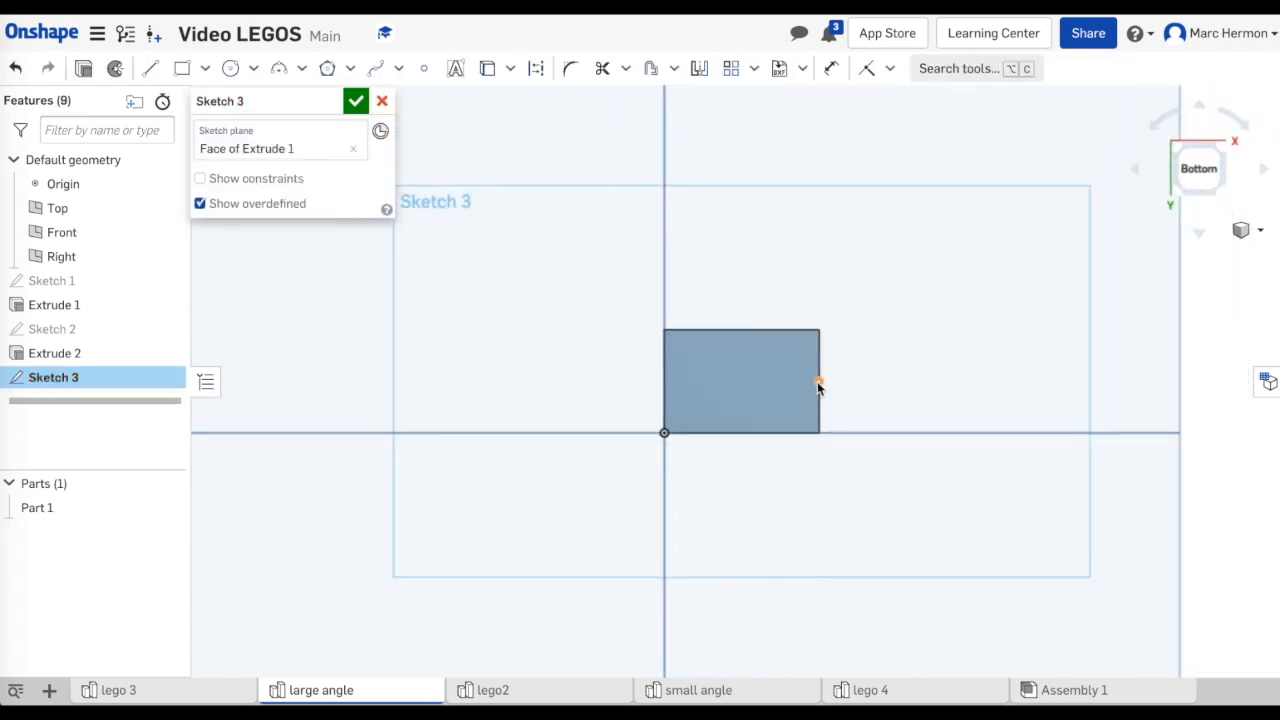
{"action": "scroll", "coordinate": [817, 381], "scroll_direction": "up", "scroll_amount": 10}
{"action": "scroll", "coordinate": [569, 376], "scroll_direction": "up", "scroll_amount": 1}
{"action": "mouse_move", "coordinate": [569, 375]}
{"action": "middle_mouse_down"}
{"action": "mouse_move", "coordinate": [817, 362]}
{"action": "mouse_move", "coordinate": [788, 362]}
{"action": "middle_mouse_up"}
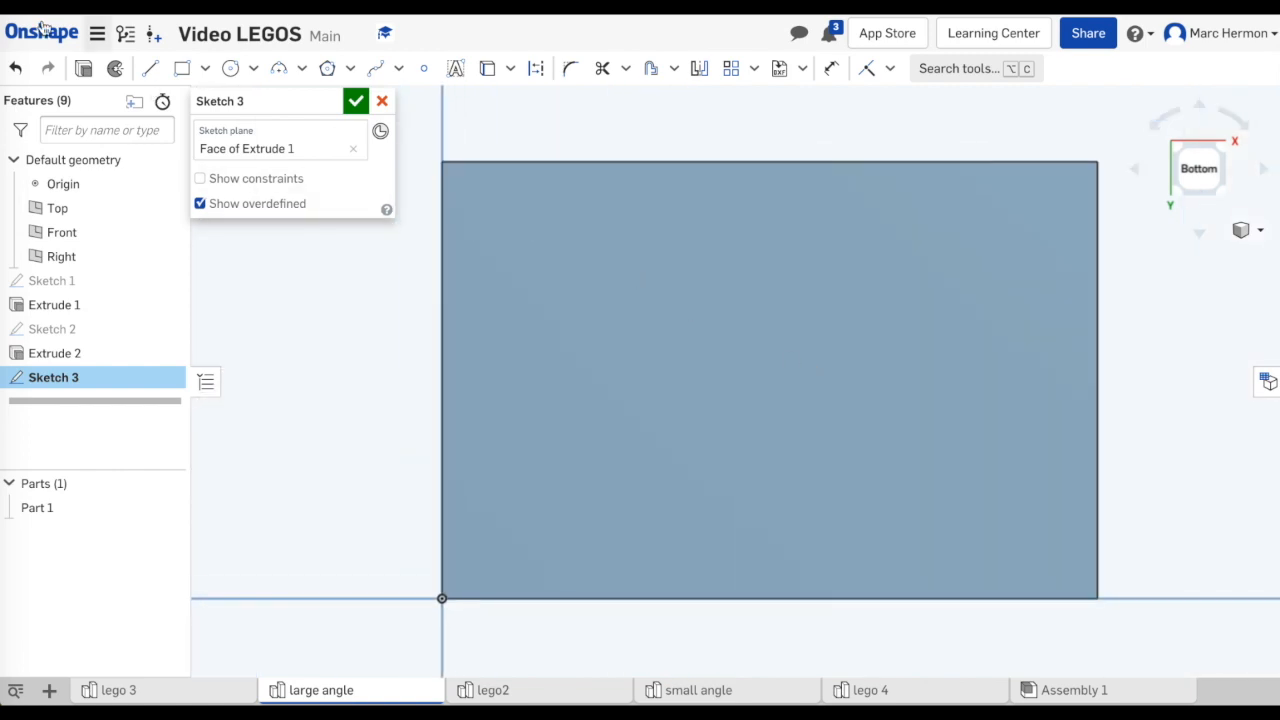
- Sketch a corner rectangle near the left end of the bottom face, 0.48 in high and 0.18 in wide
{"action": "left_click", "coordinate": [181, 68]}
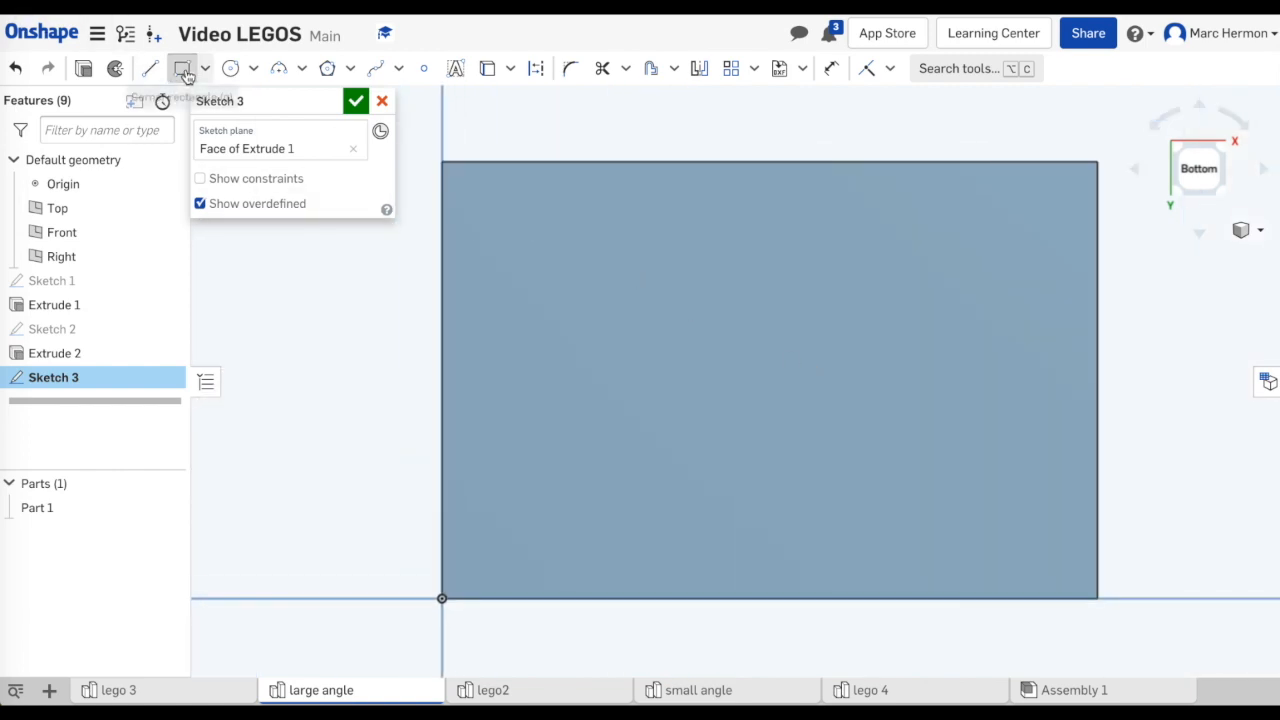
{"action": "left_click", "coordinate": [487, 194]}
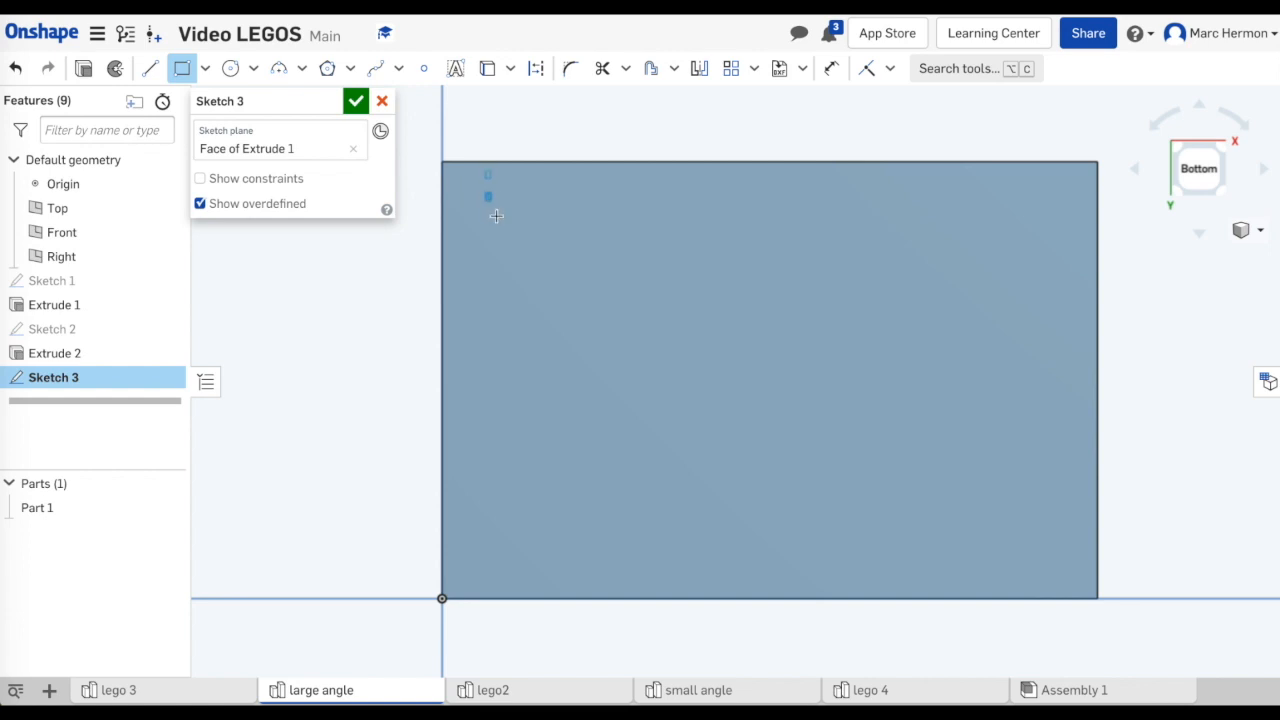
{"action": "left_click", "coordinate": [675, 566]}
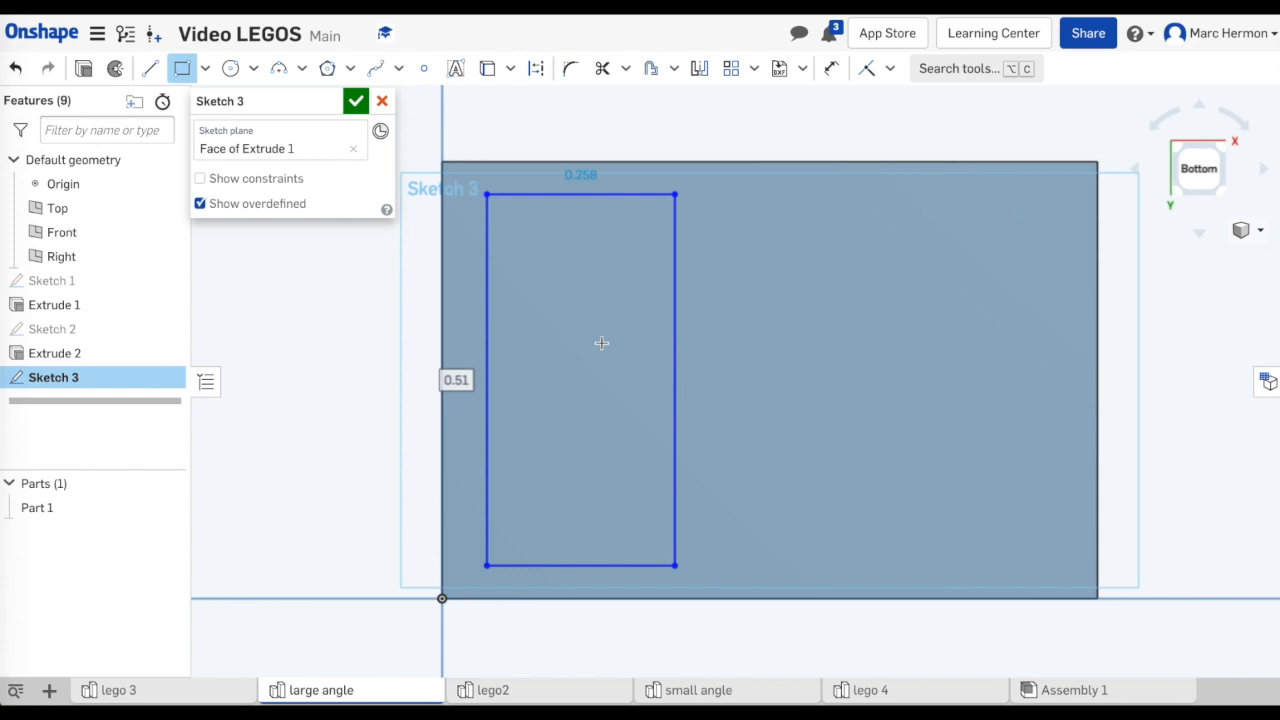
{"action": "type", "text": ".4"}
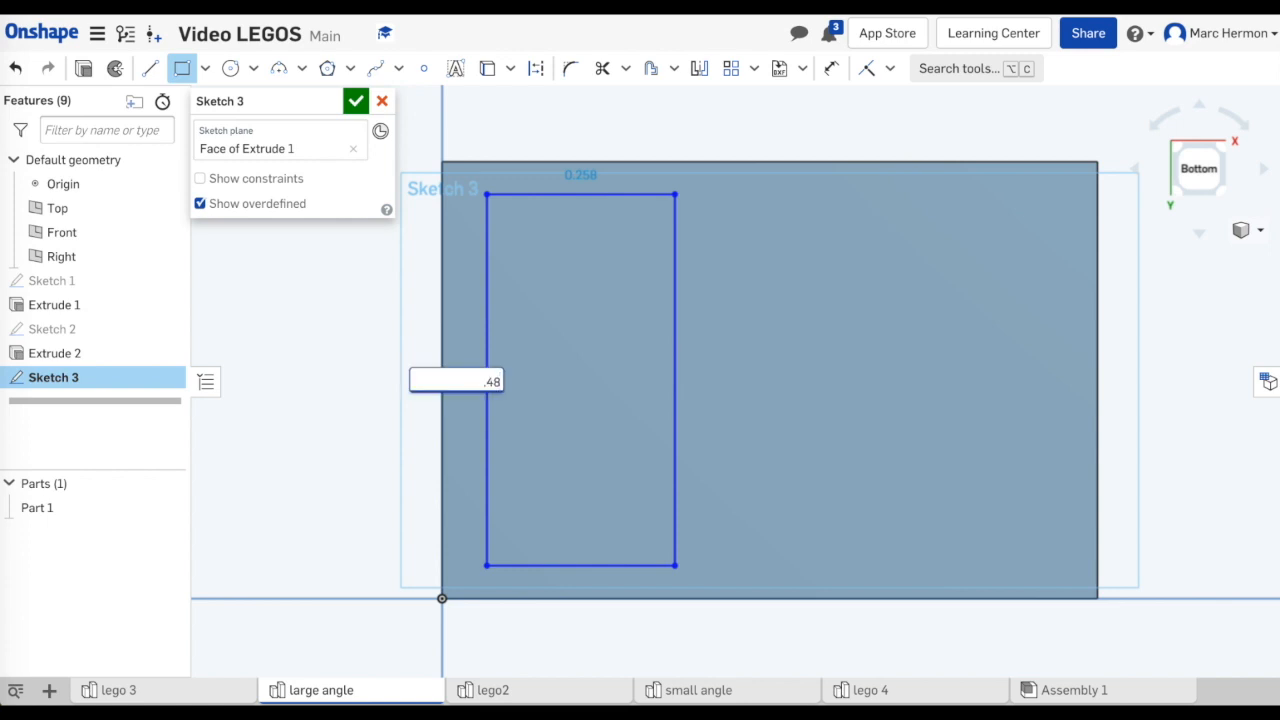
{"action": "type", "text": "8"}
{"action": "key", "text": "Return"}
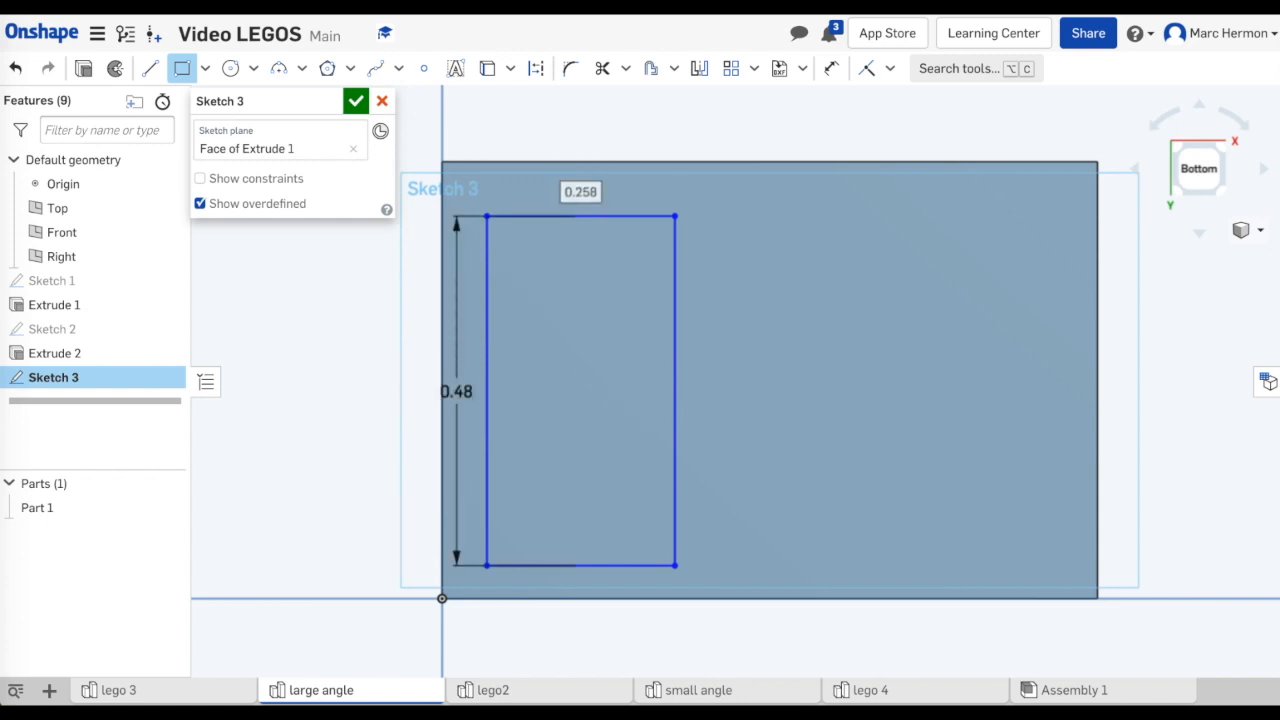
{"action": "type", "text": "."}
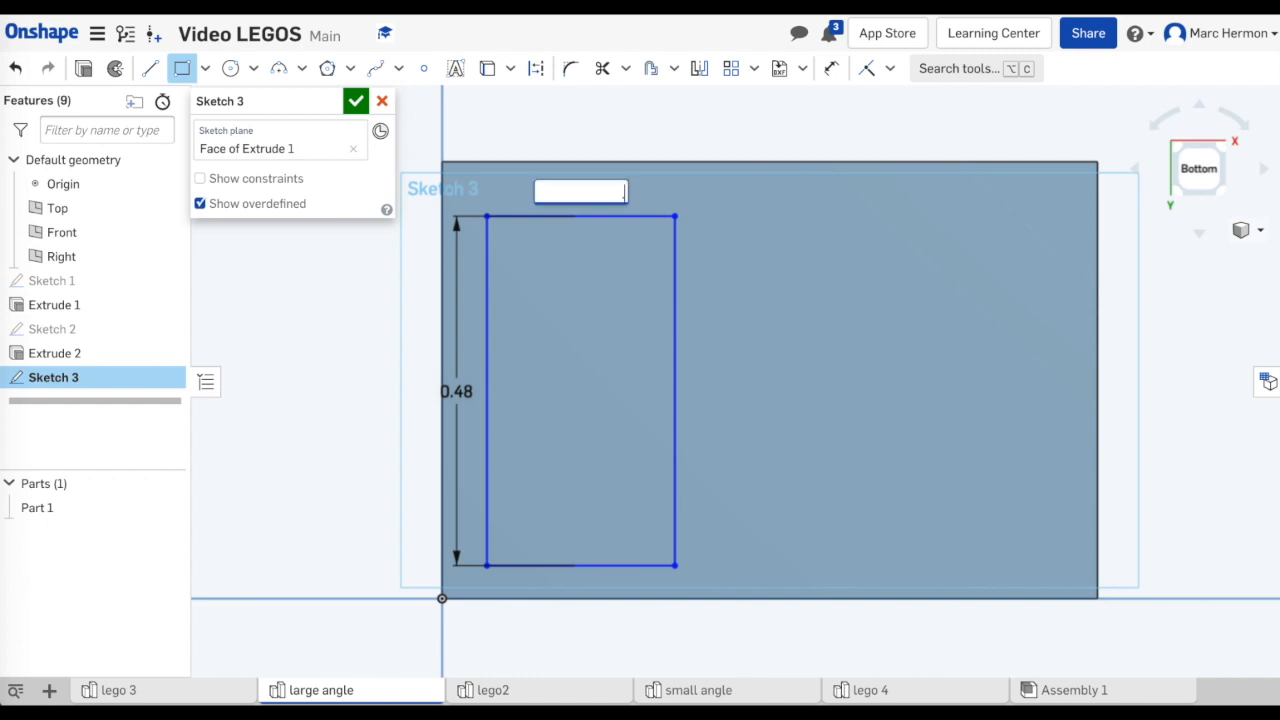
{"action": "type", "text": "18"}
{"action": "key", "text": "Return"}
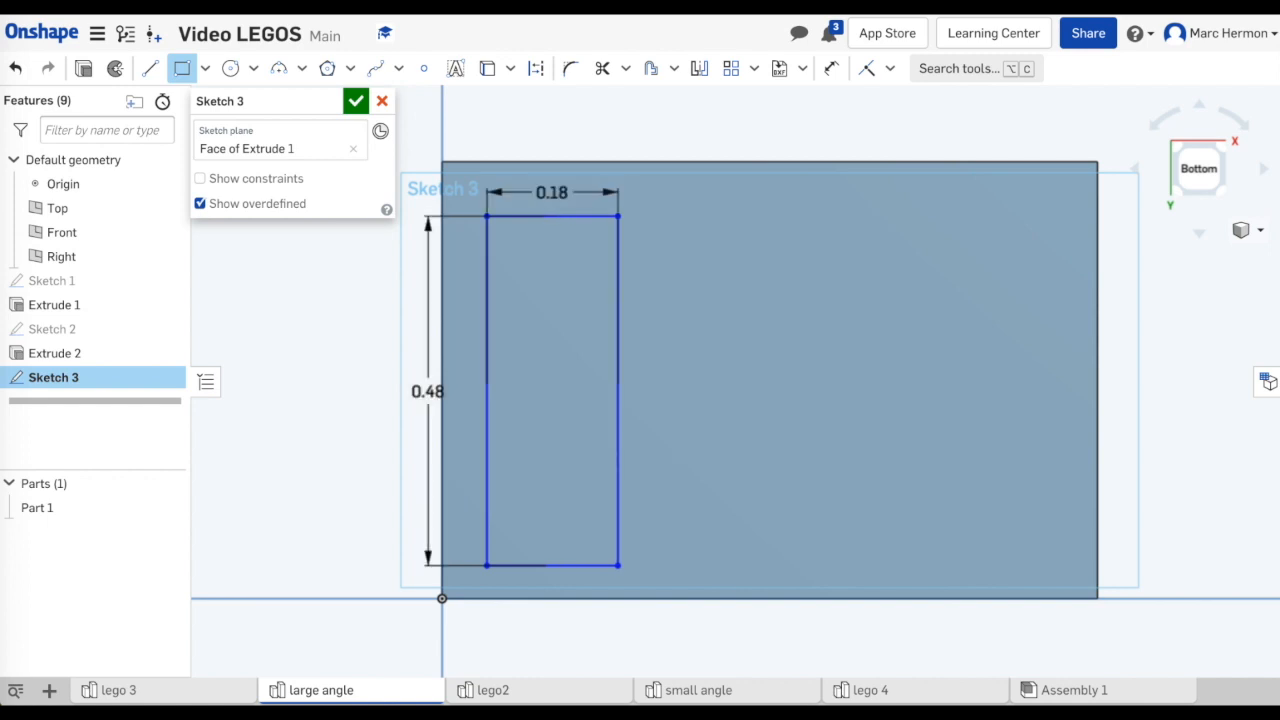
- Dimension the rectangle's upper side 0.06 in from the upper edge of the bottom face
{"action": "left_click", "coordinate": [829, 70]}
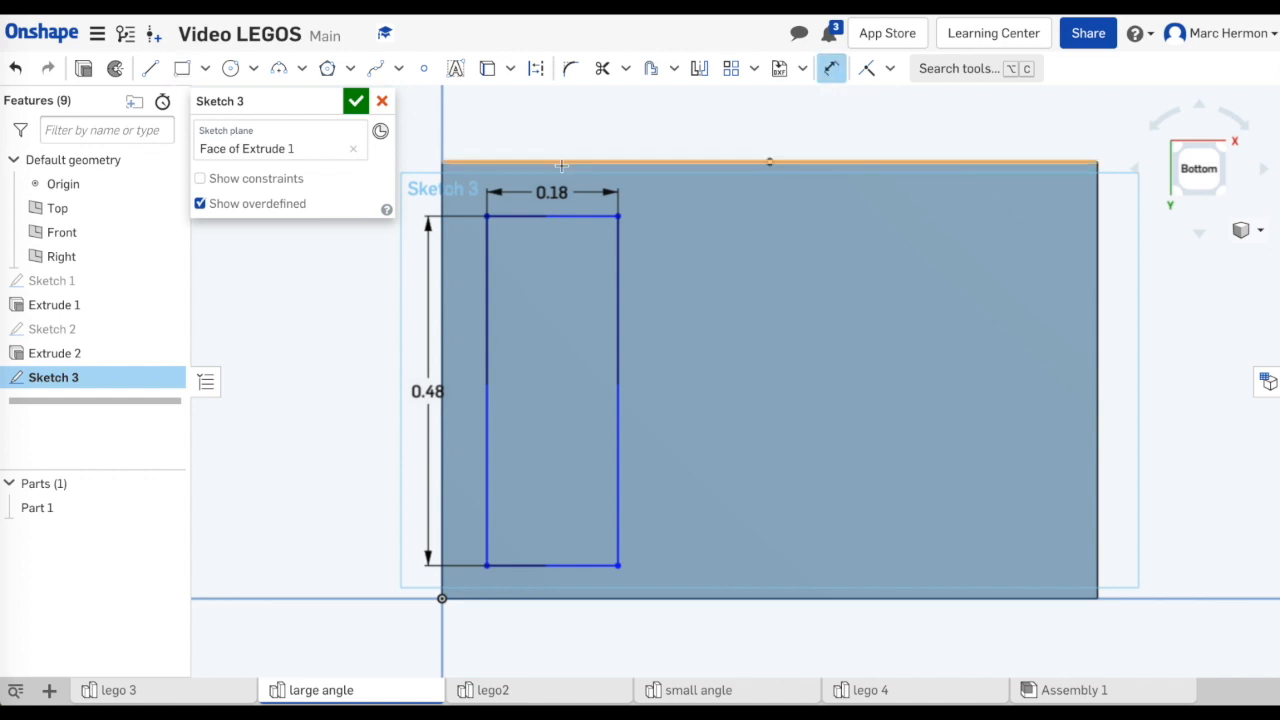
{"action": "left_click", "coordinate": [524, 217]}
{"action": "left_click", "coordinate": [470, 162]}
{"action": "left_click", "coordinate": [369, 263]}
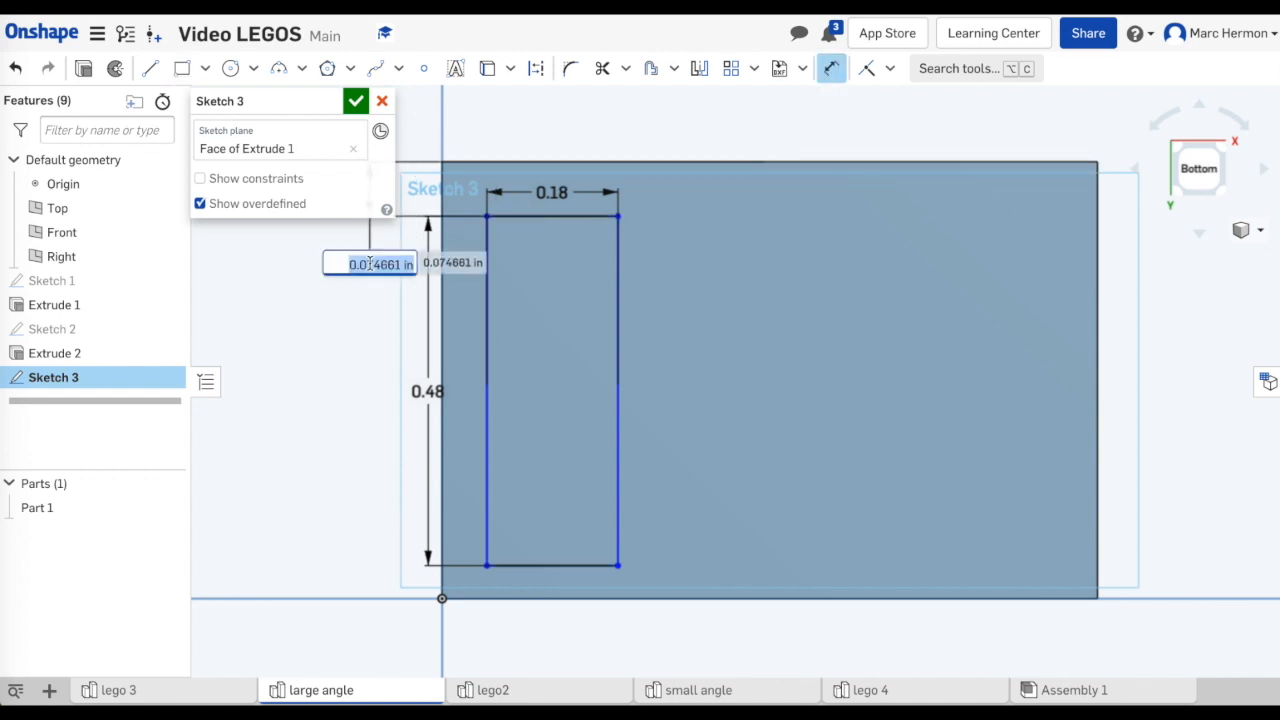
{"action": "key", "text": "BackSpace"}
{"action": "type", "text": ".06"}
{"action": "key", "text": "Return"}
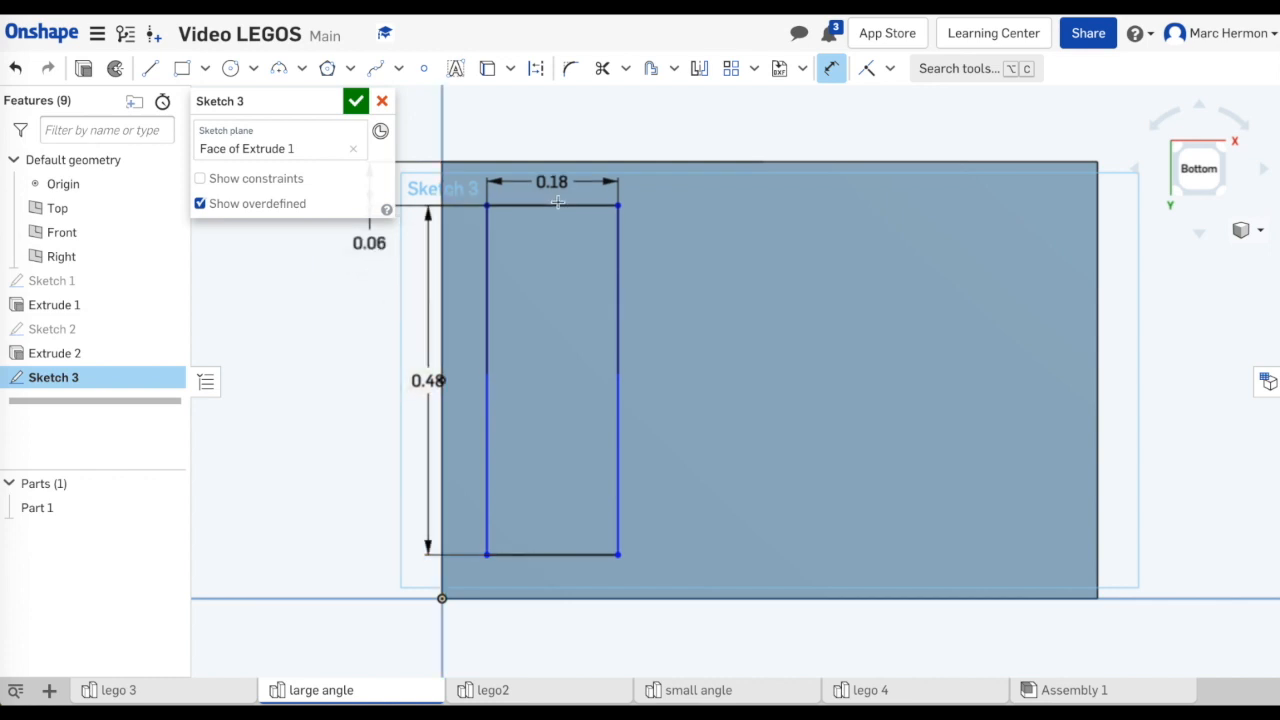
- Dimension the rectangle's left side 0.06 in from the left edge of the bottom face
{"action": "left_click", "coordinate": [485, 290]}
{"action": "left_click", "coordinate": [442, 195]}
{"action": "left_click", "coordinate": [452, 133]}
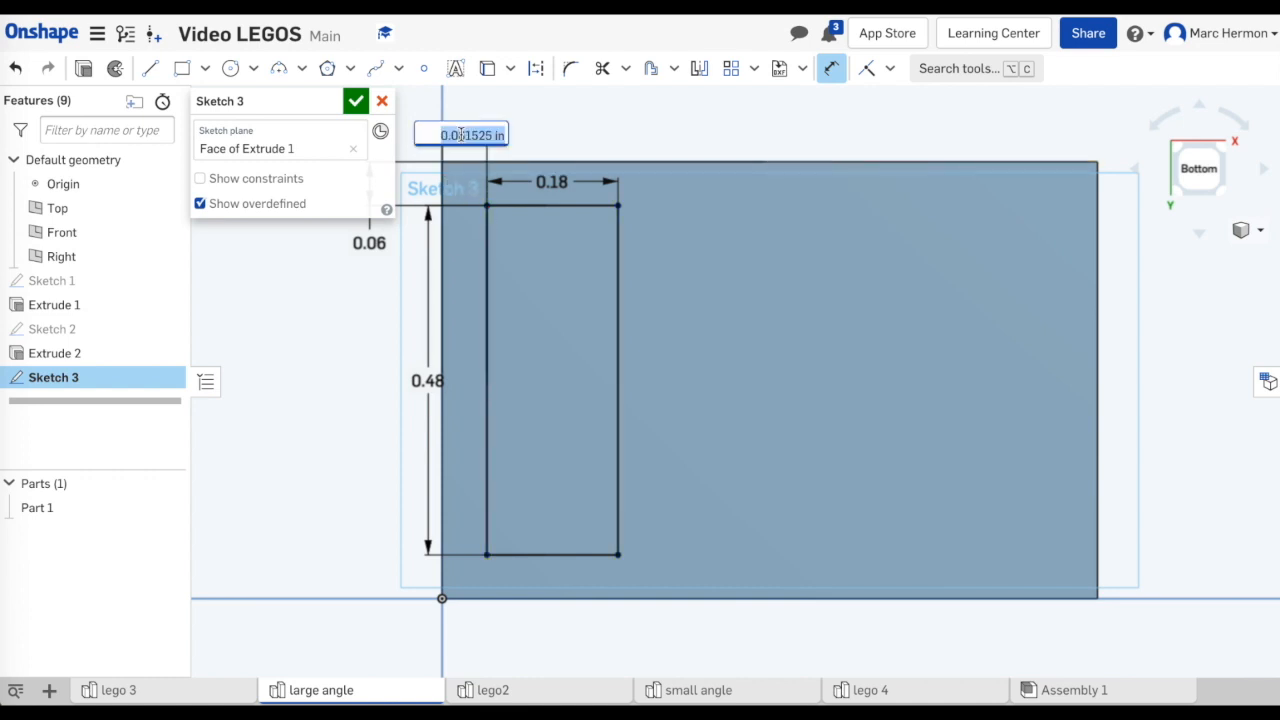
{"action": "type", "text": "06"}
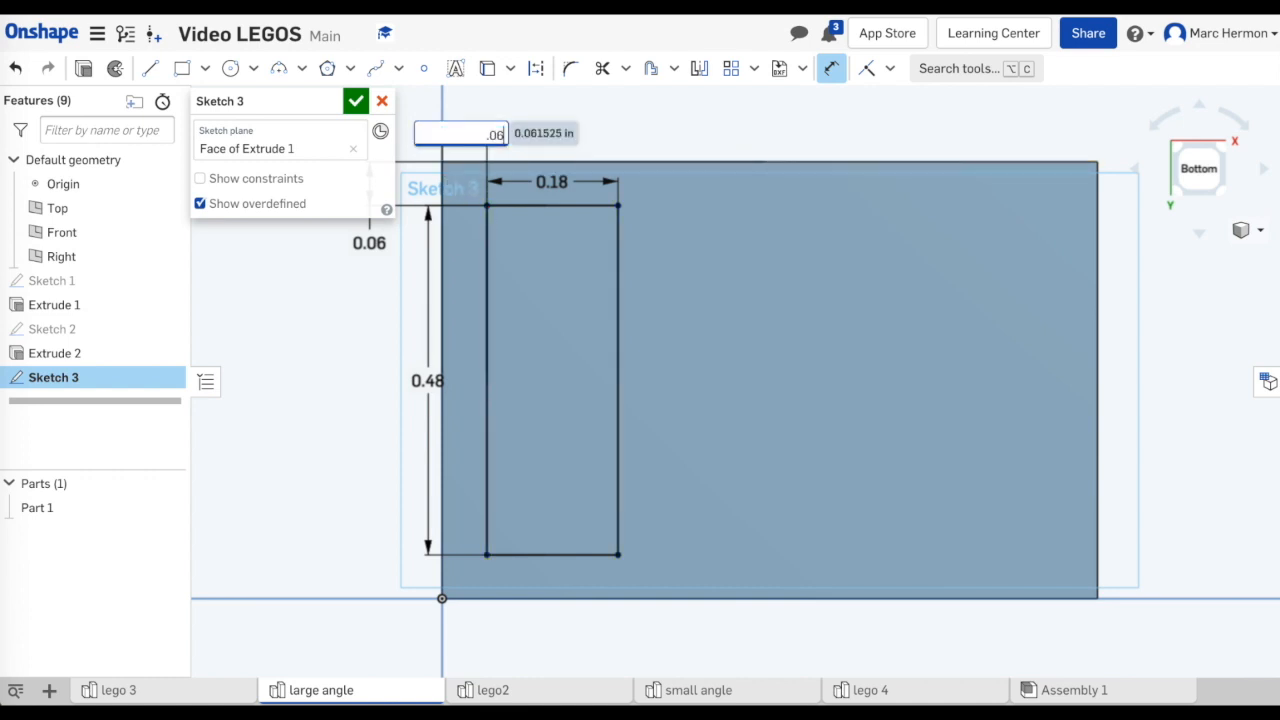
{"action": "key", "text": "Return"}
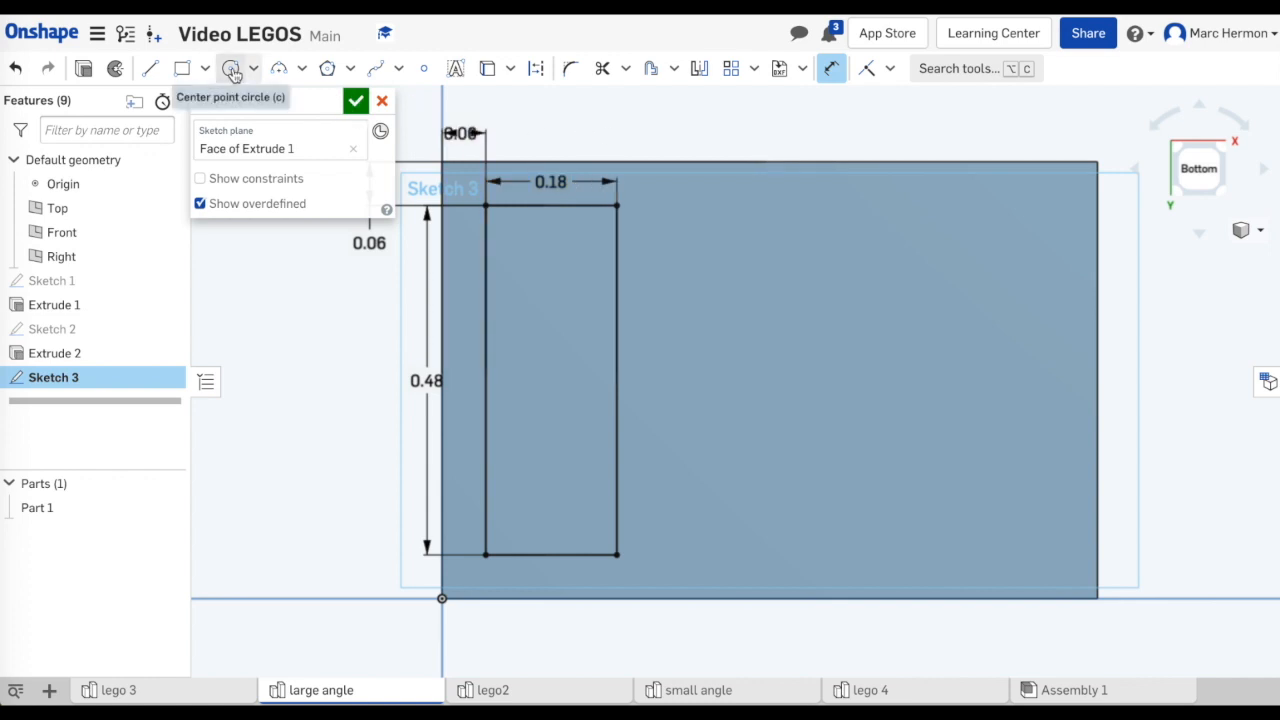
- Sketch a center point circle of 0.17 in diameter just right of the rectangle's upper half
{"action": "left_click", "coordinate": [232, 71]}
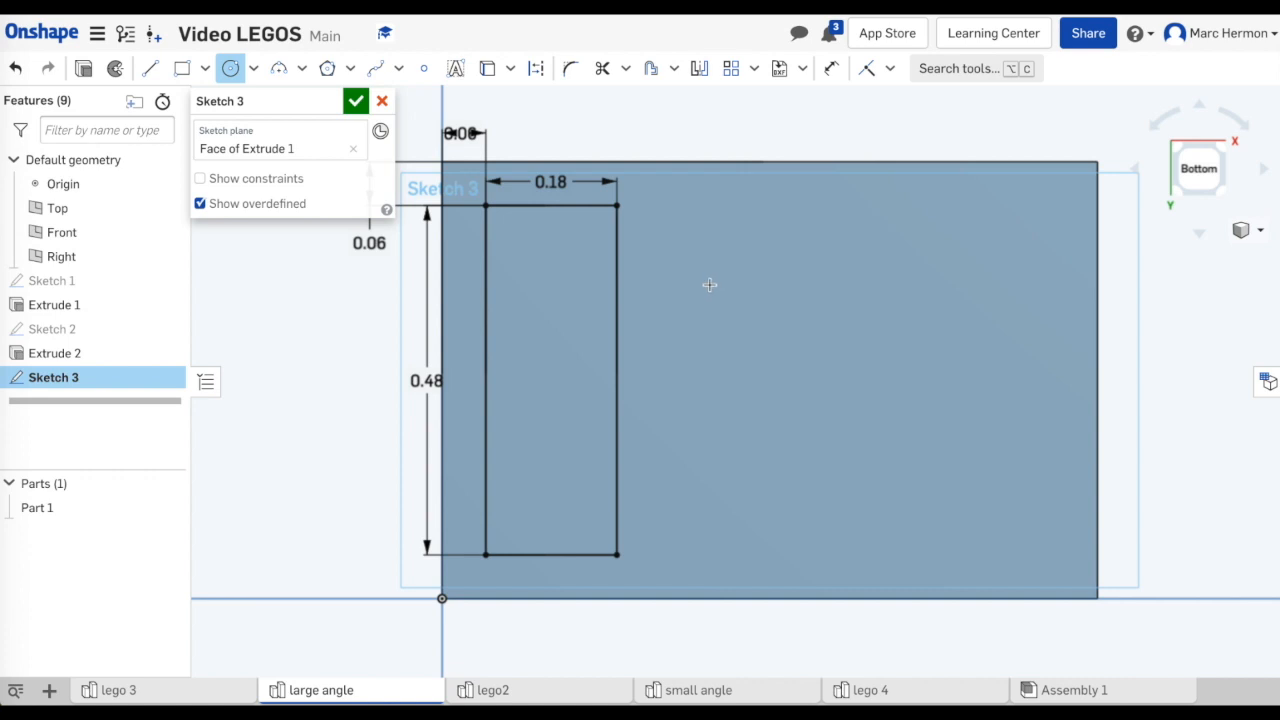
{"action": "left_click", "coordinate": [709, 284]}
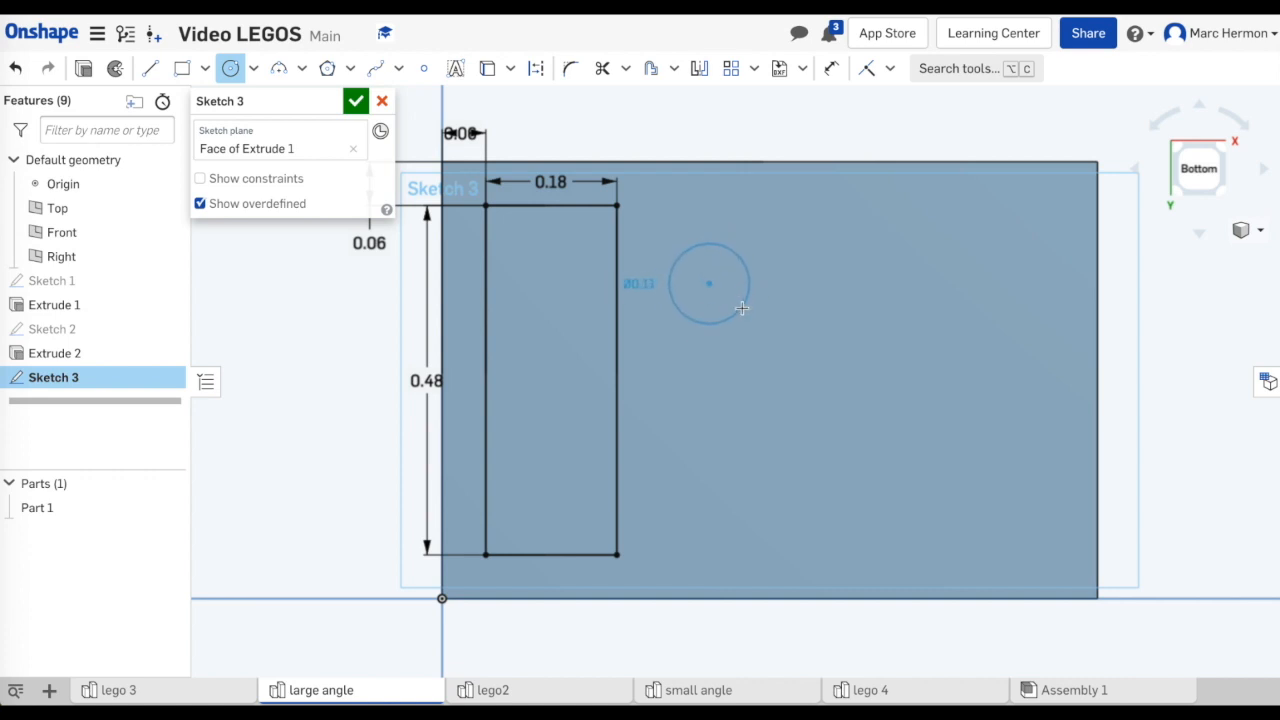
{"action": "left_click", "coordinate": [741, 309]}
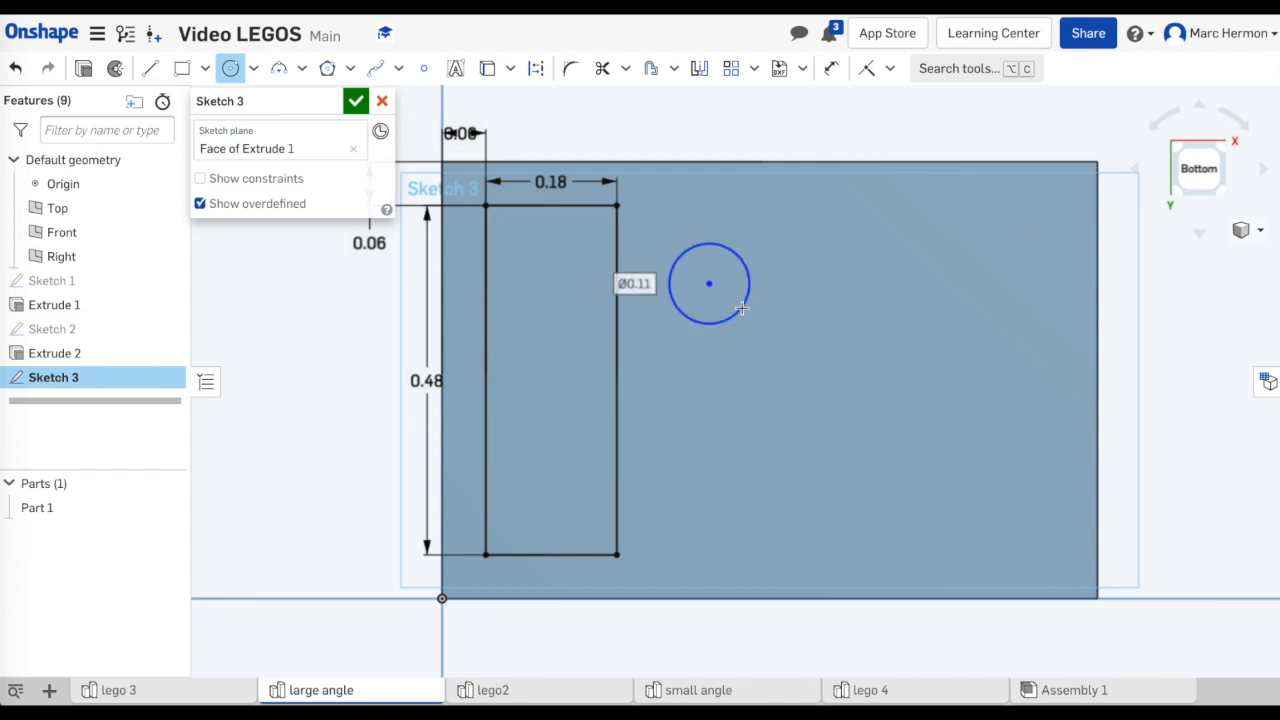
{"action": "type", "text": ".17"}
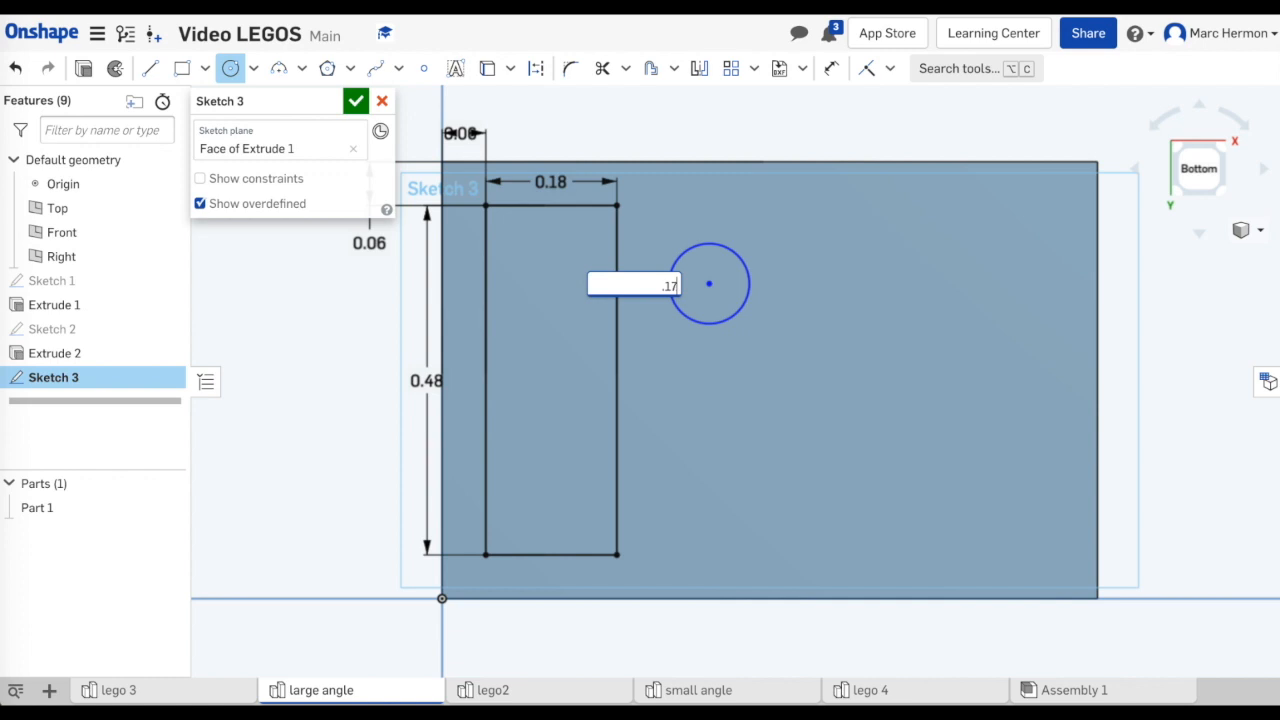
{"action": "key", "text": "Return"}
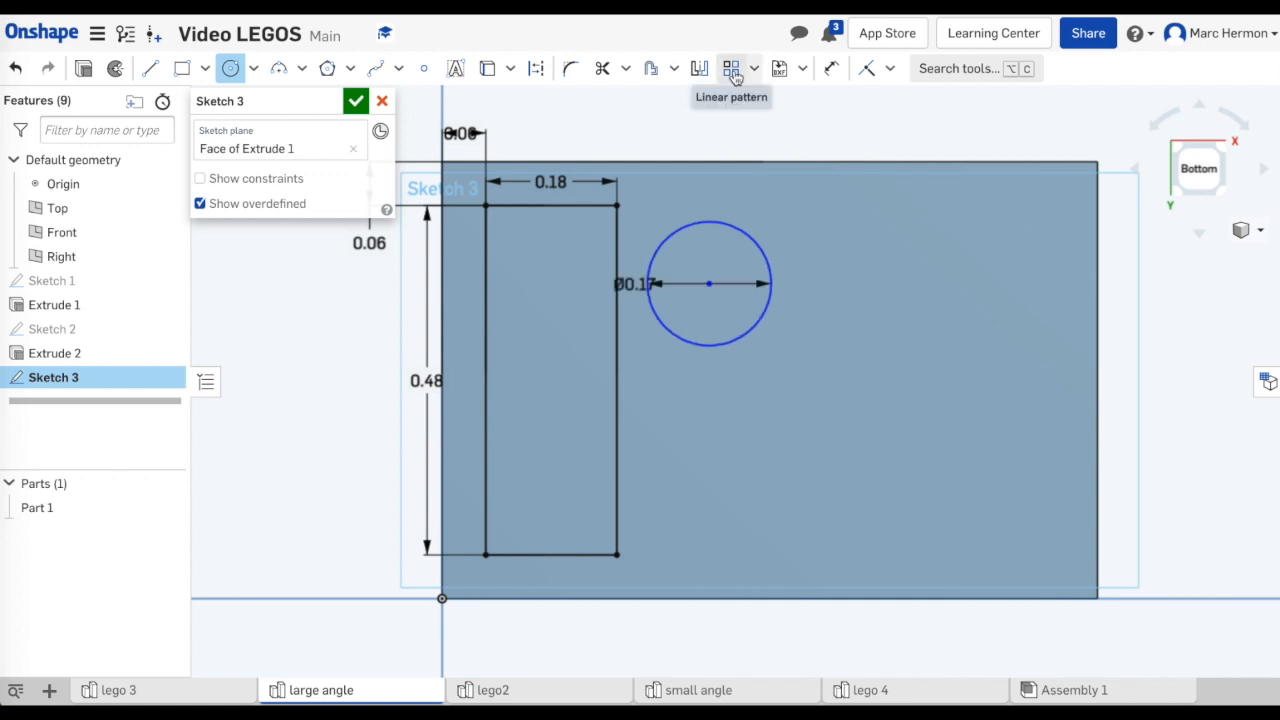
- Start a linear pattern of the 0.17 in circle with only 1 instance in the horizontal direction
{"action": "left_click", "coordinate": [733, 70]}
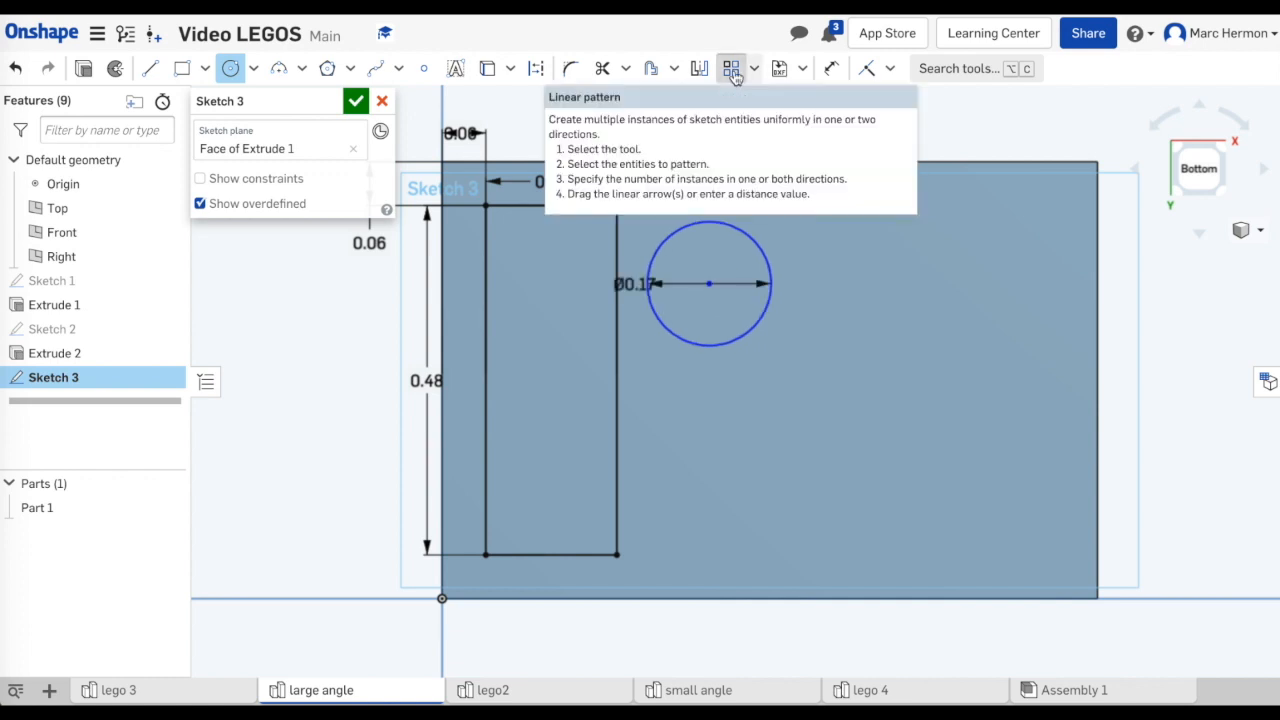
{"action": "left_click", "coordinate": [731, 230]}
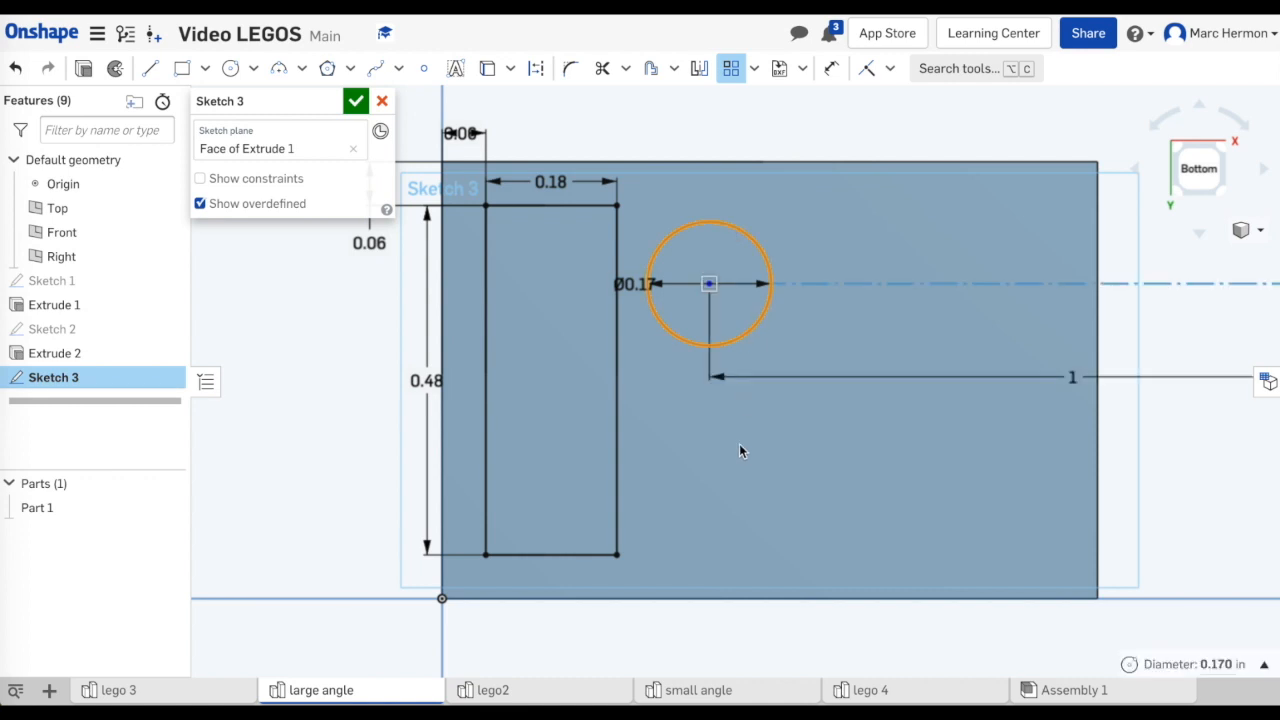
{"action": "scroll", "coordinate": [1042, 393], "scroll_direction": "up", "scroll_amount": 3}
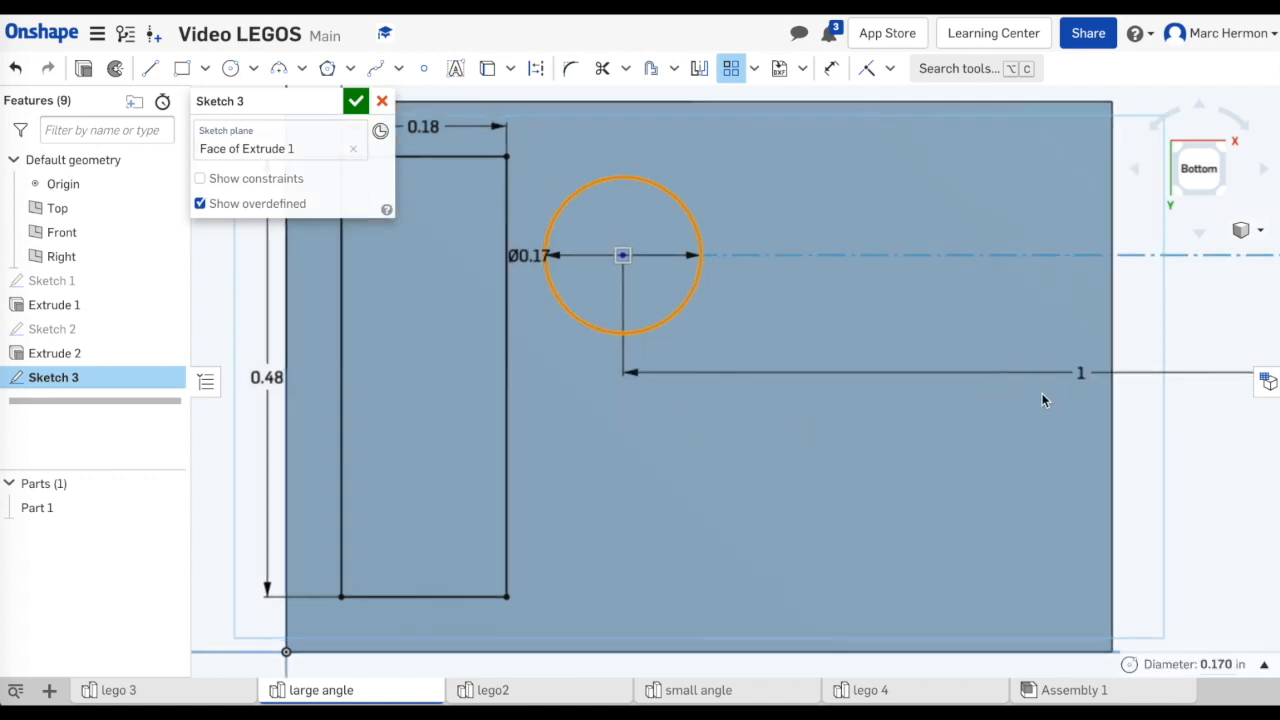
{"action": "scroll", "coordinate": [1042, 393], "scroll_direction": "down", "scroll_amount": 8}
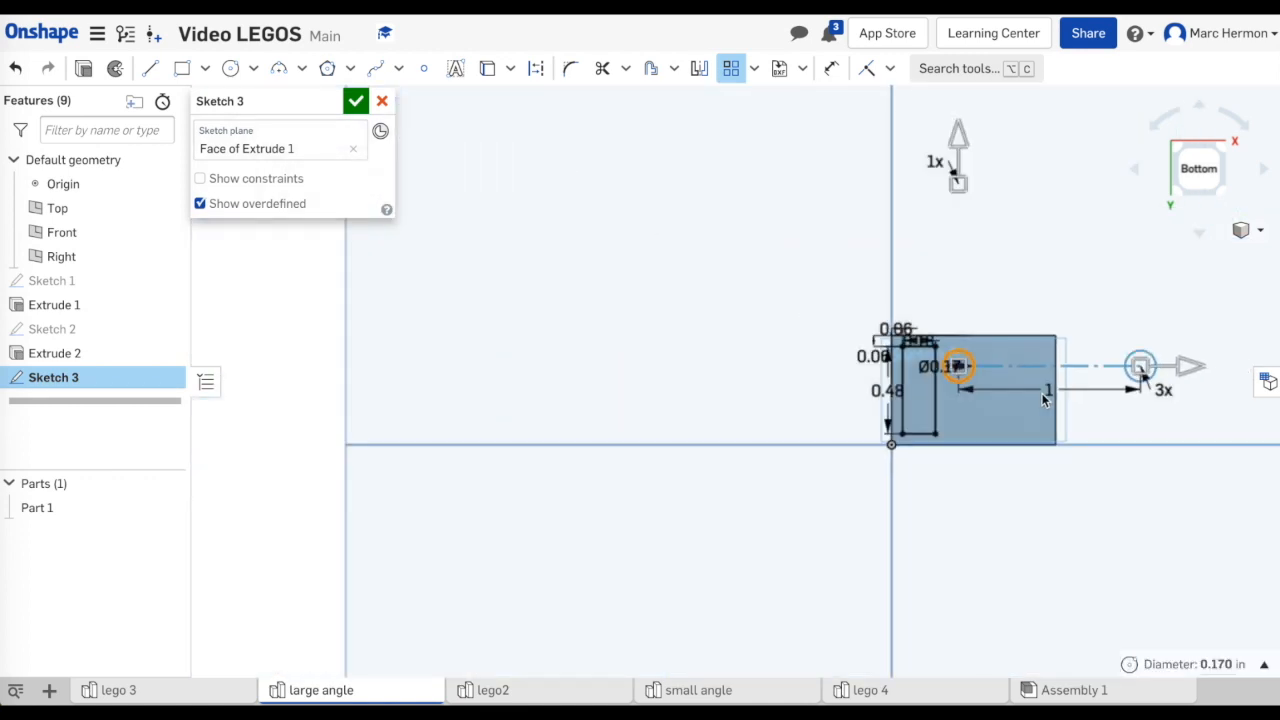
{"action": "left_click", "coordinate": [1155, 392]}
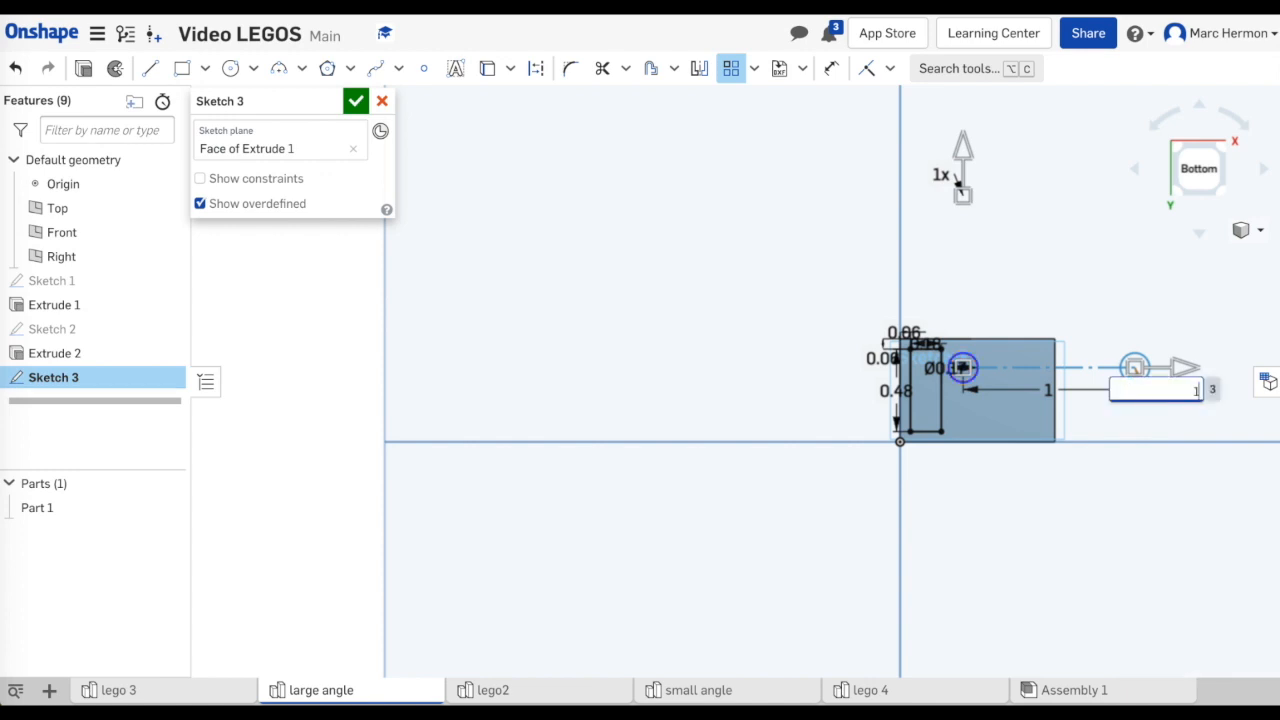
{"action": "type", "text": "1"}
{"action": "key", "text": "Return"}
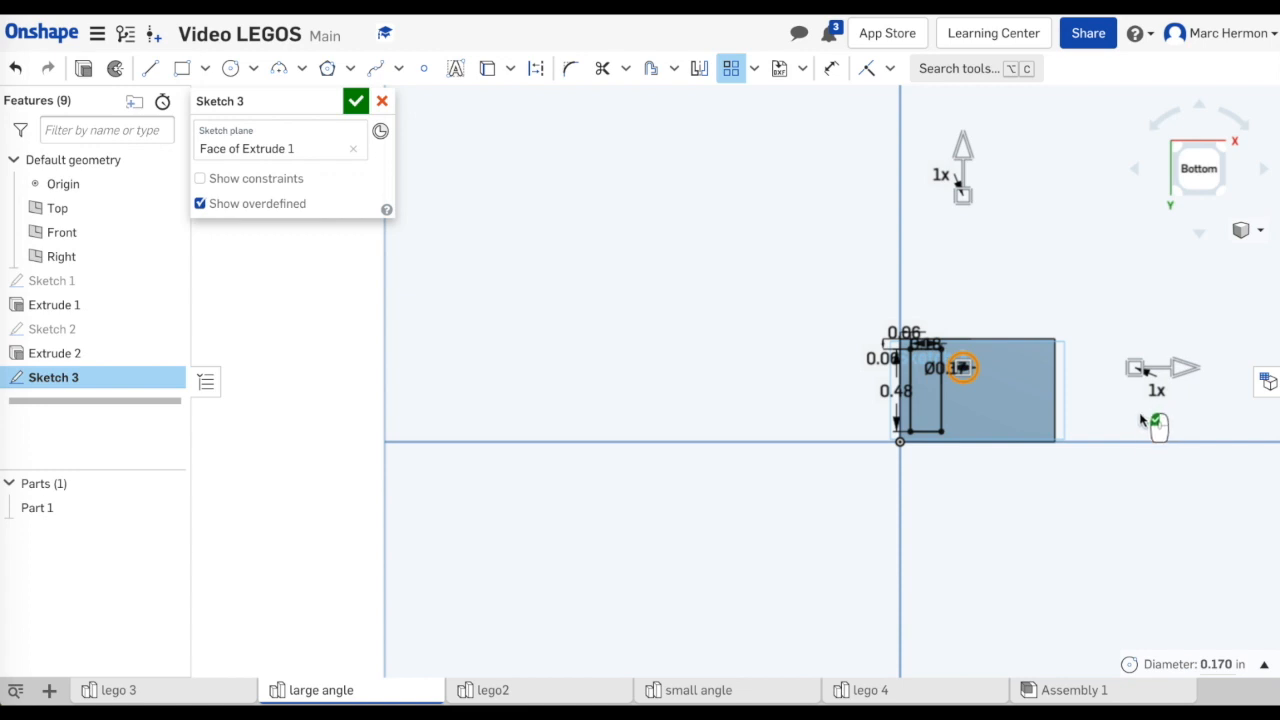
- Pattern the circle downward as 2 instances spaced 0.3 in apart
{"action": "left_click_drag", "start_coordinate": [962, 157], "coordinate": [980, 451]}
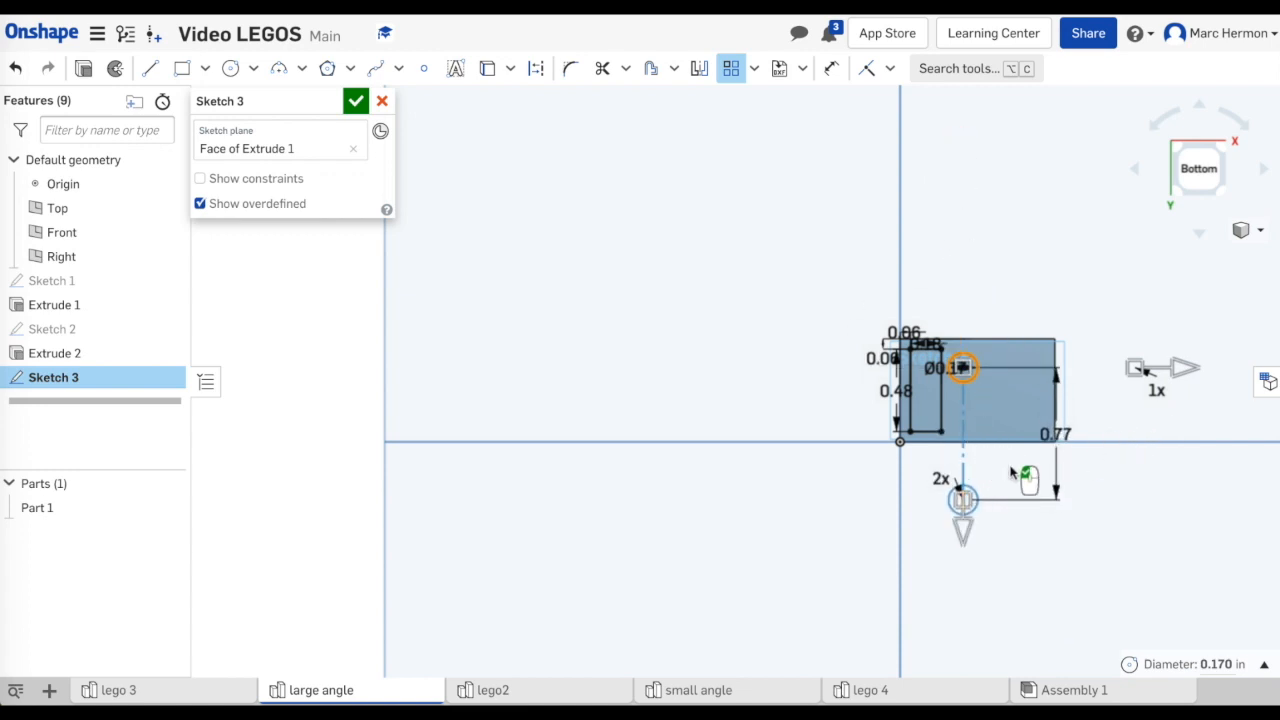
{"action": "double_click", "coordinate": [1061, 433]}
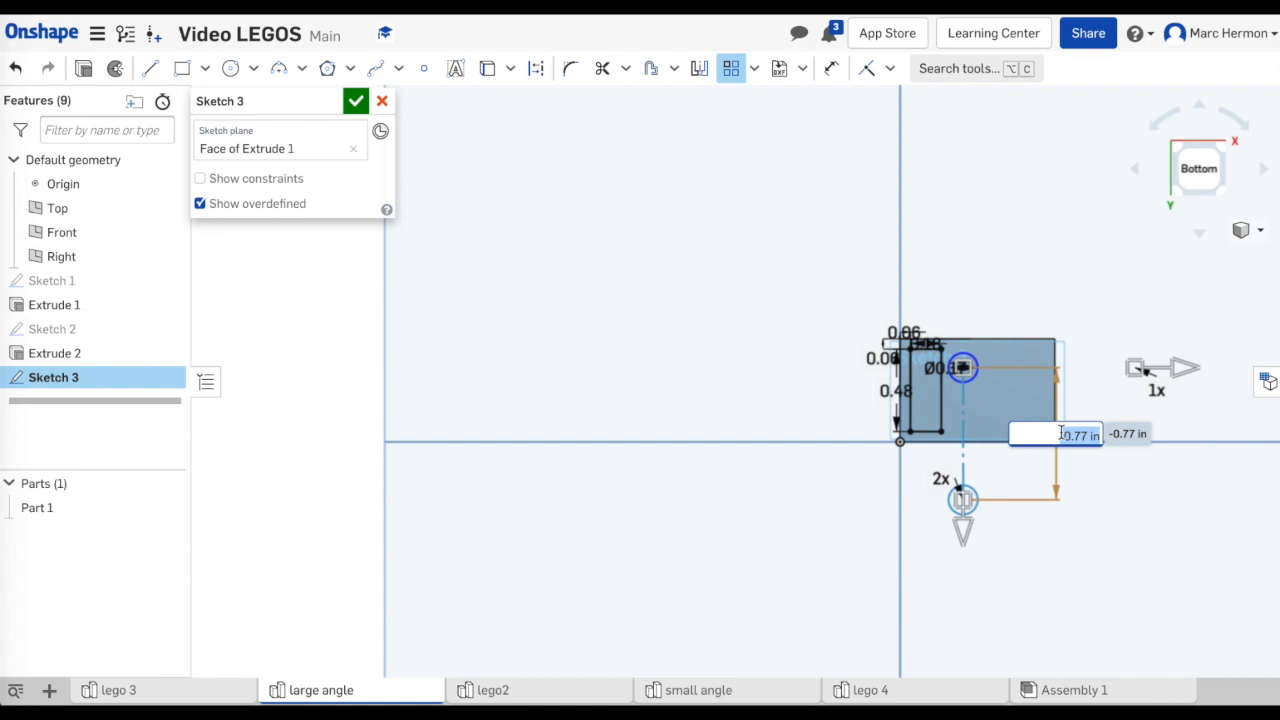
{"action": "key", "text": "BackSpace"}
{"action": "type", "text": ".3"}
{"action": "key", "text": "Return"}
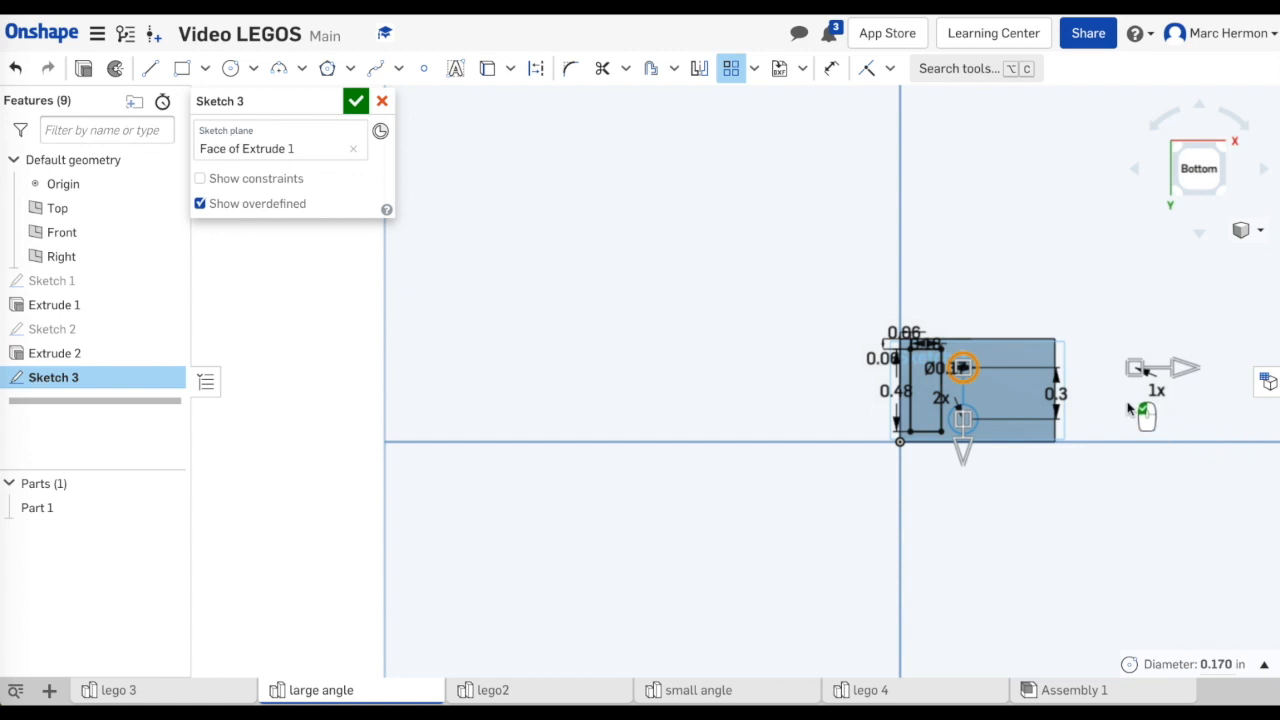
{"action": "left_click", "coordinate": [1066, 343]}
- Dimension the upper circle's center 0.15 in from the upper edge of the bottom face
{"action": "left_click", "coordinate": [833, 70]}
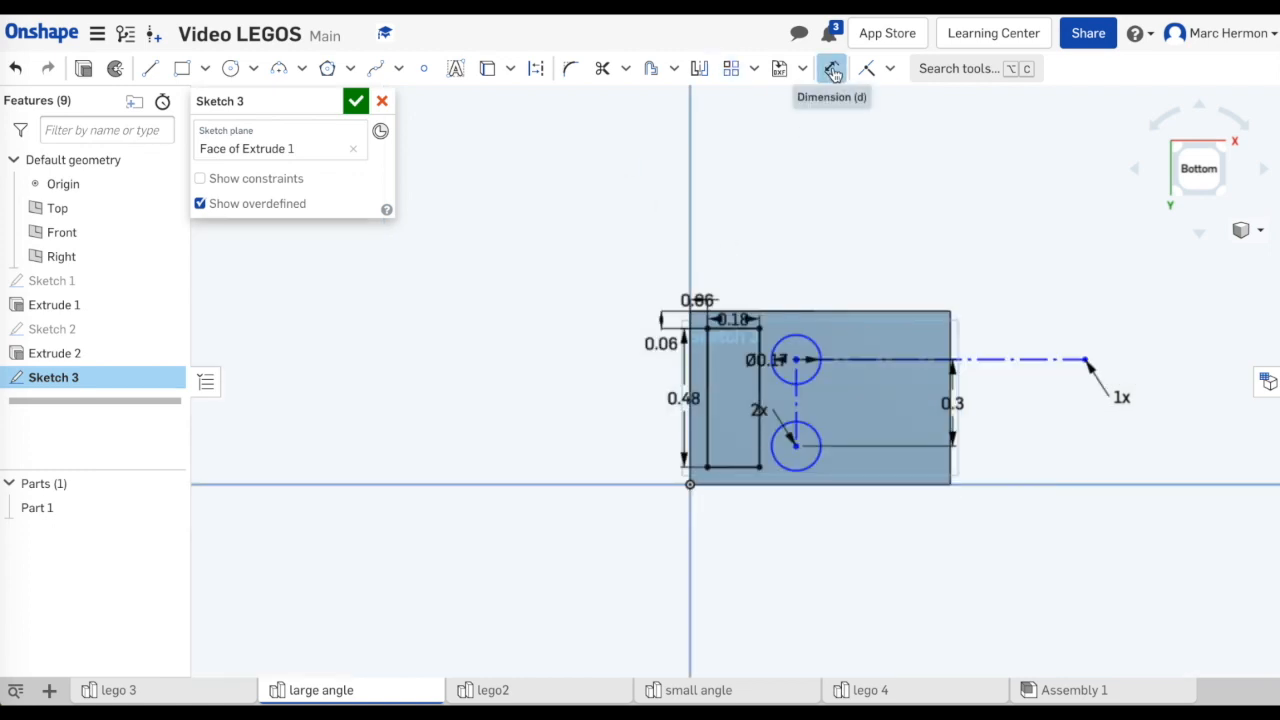
{"action": "left_click", "coordinate": [796, 360]}
{"action": "left_click", "coordinate": [840, 312]}
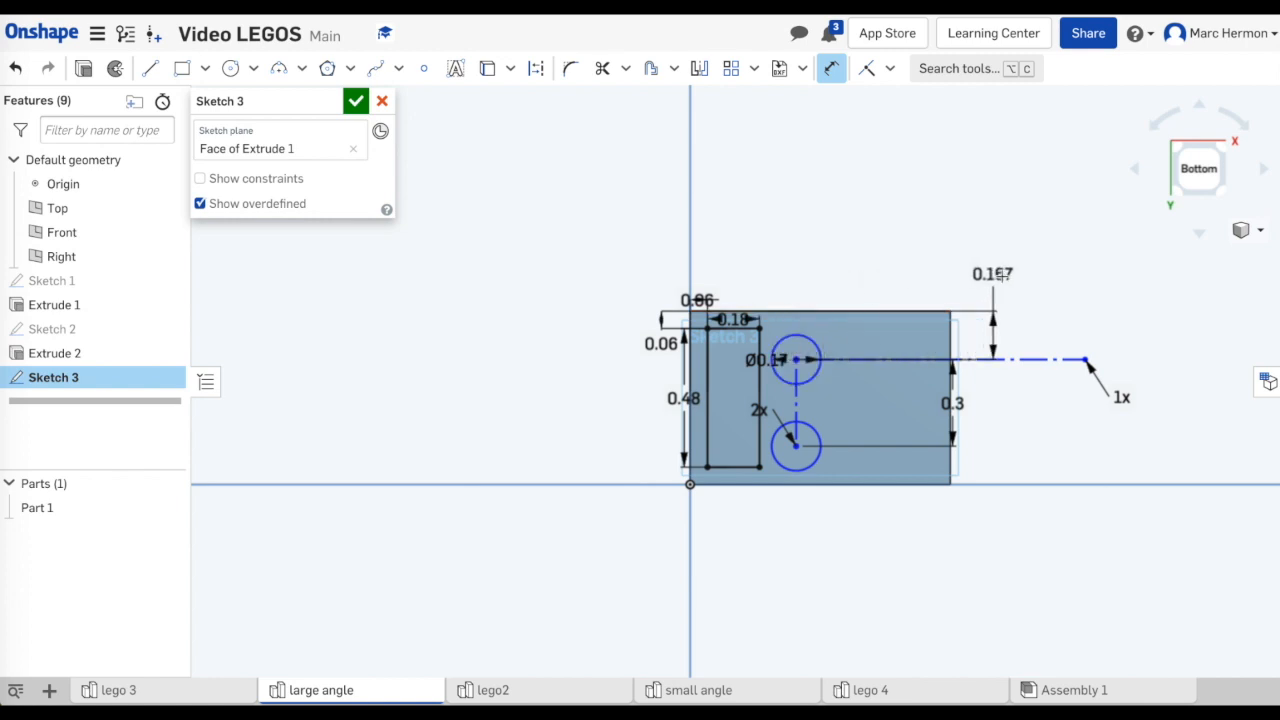
{"action": "left_click", "coordinate": [1013, 276]}
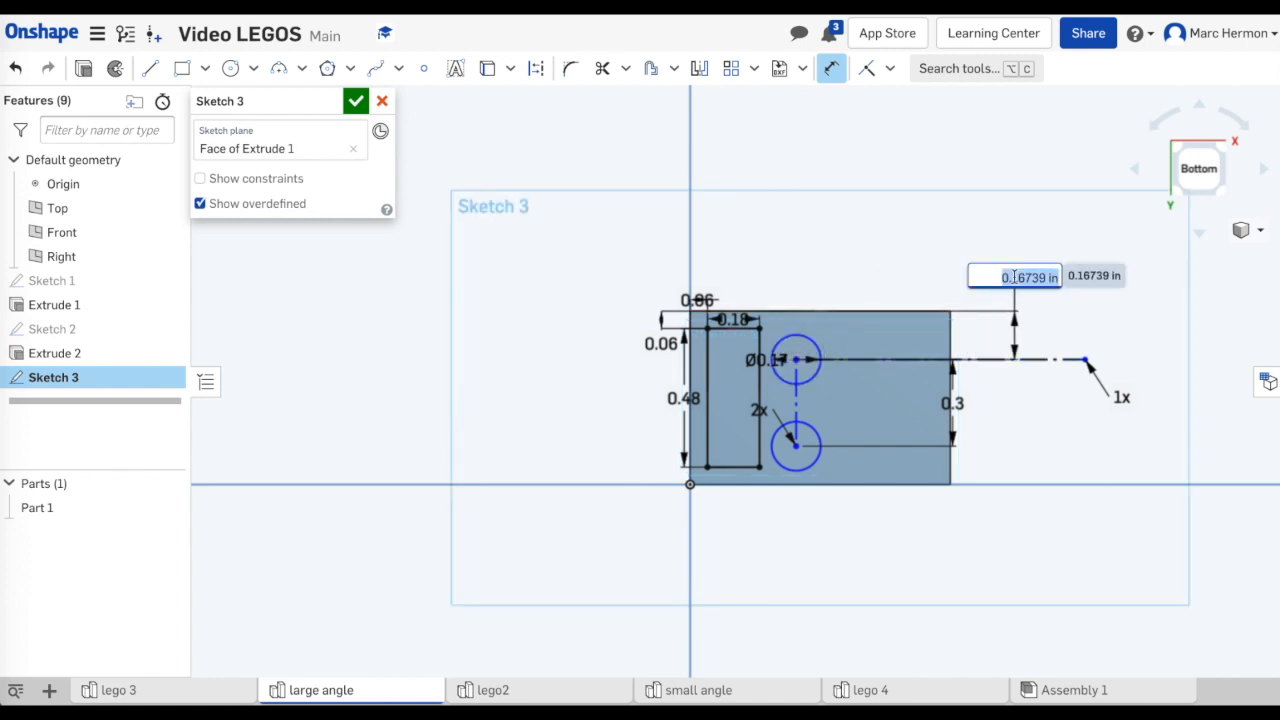
{"action": "type", "text": ".1"}
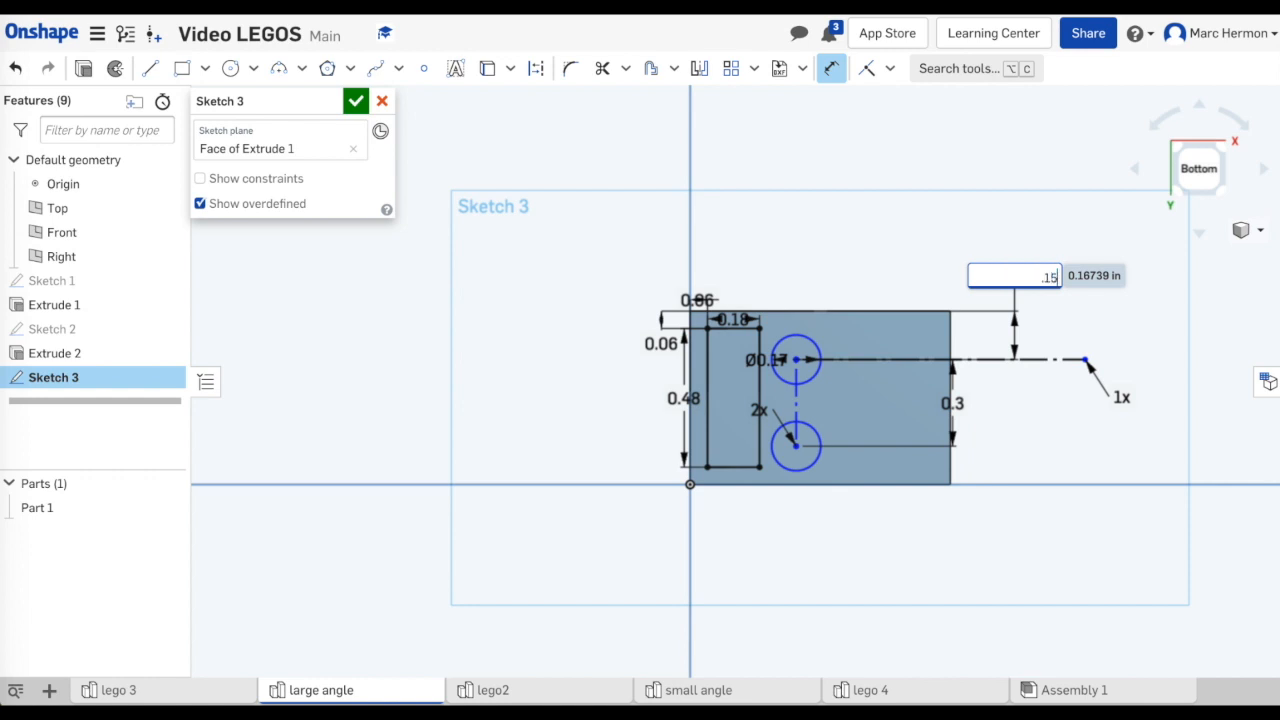
{"action": "type", "text": "5"}
{"action": "key", "text": "Return"}
{"action": "key", "text": "Escape"}
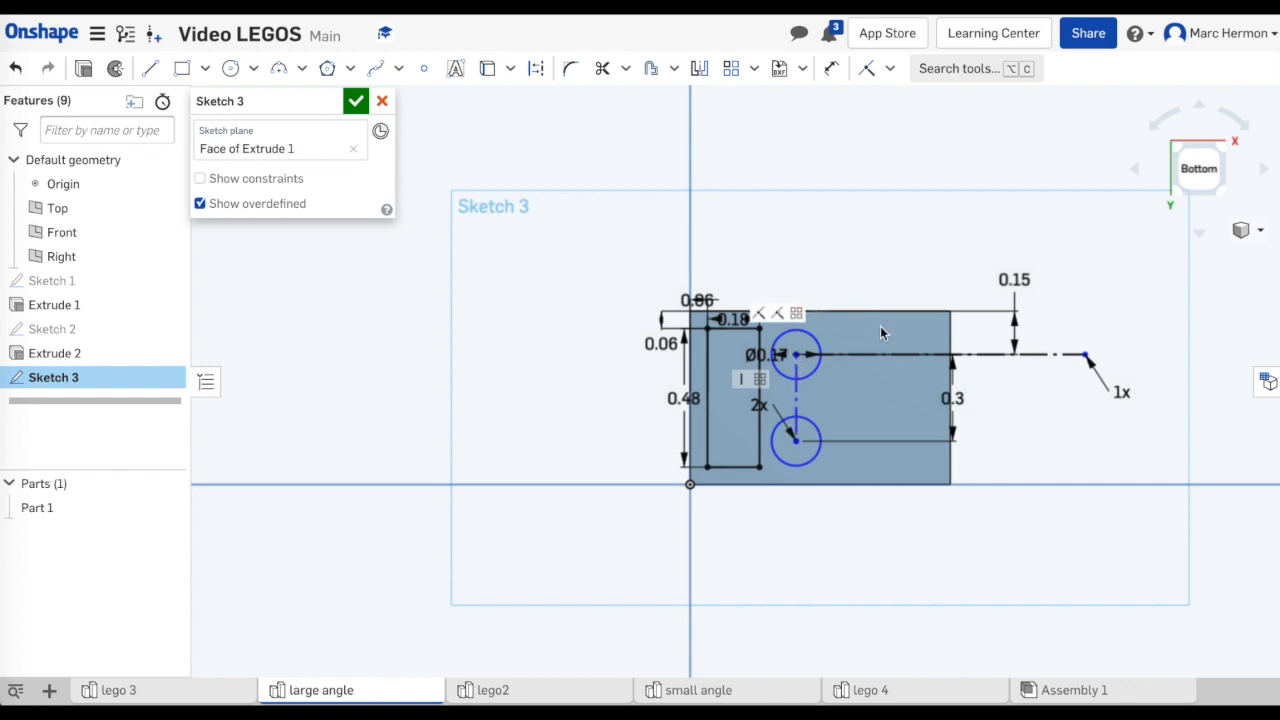
- Dimension the upper circle's center 0.45 in from the right edge of the bottom face
{"action": "left_click", "coordinate": [831, 68]}
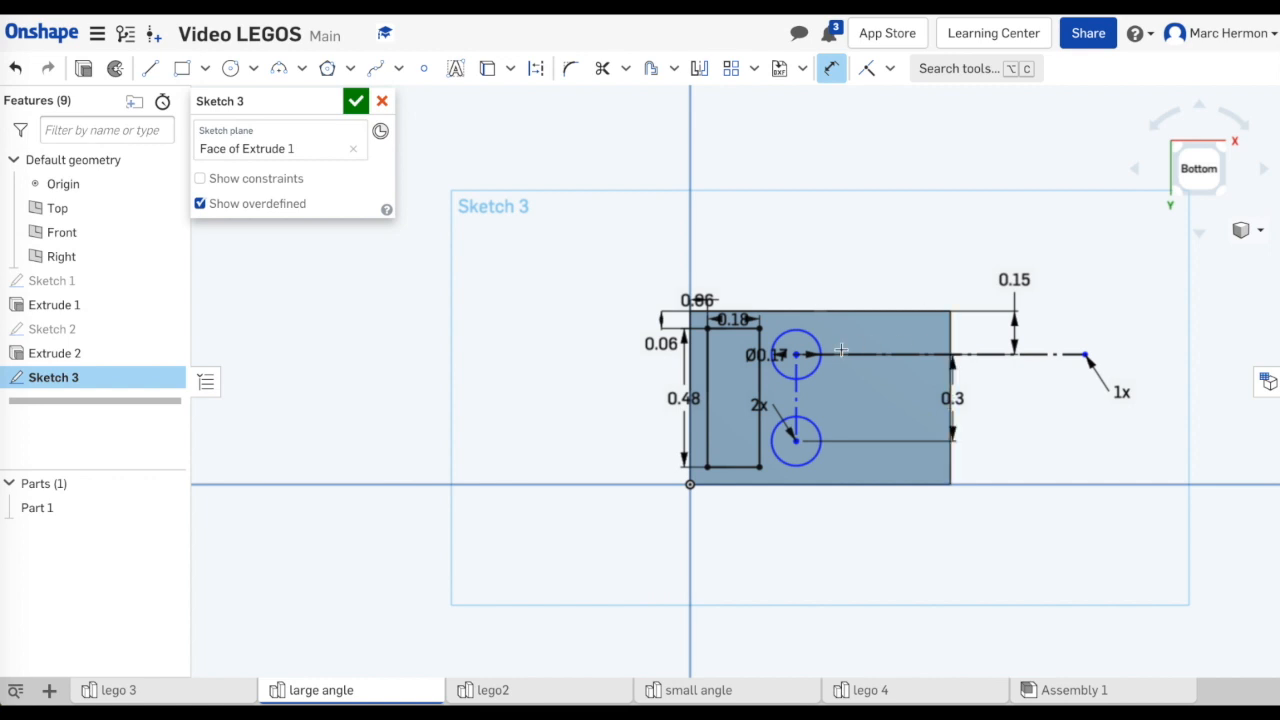
{"action": "left_click", "coordinate": [796, 354]}
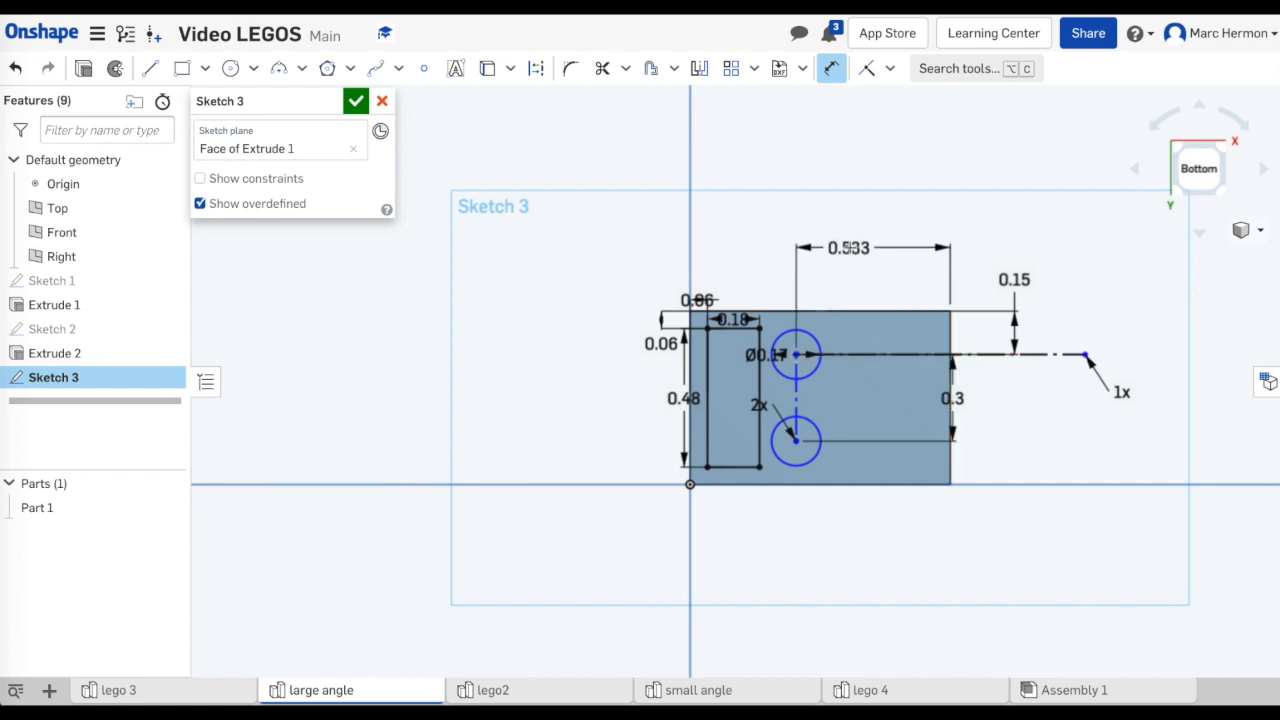
{"action": "left_click", "coordinate": [860, 245]}
{"action": "key", "text": "BackSpace"}
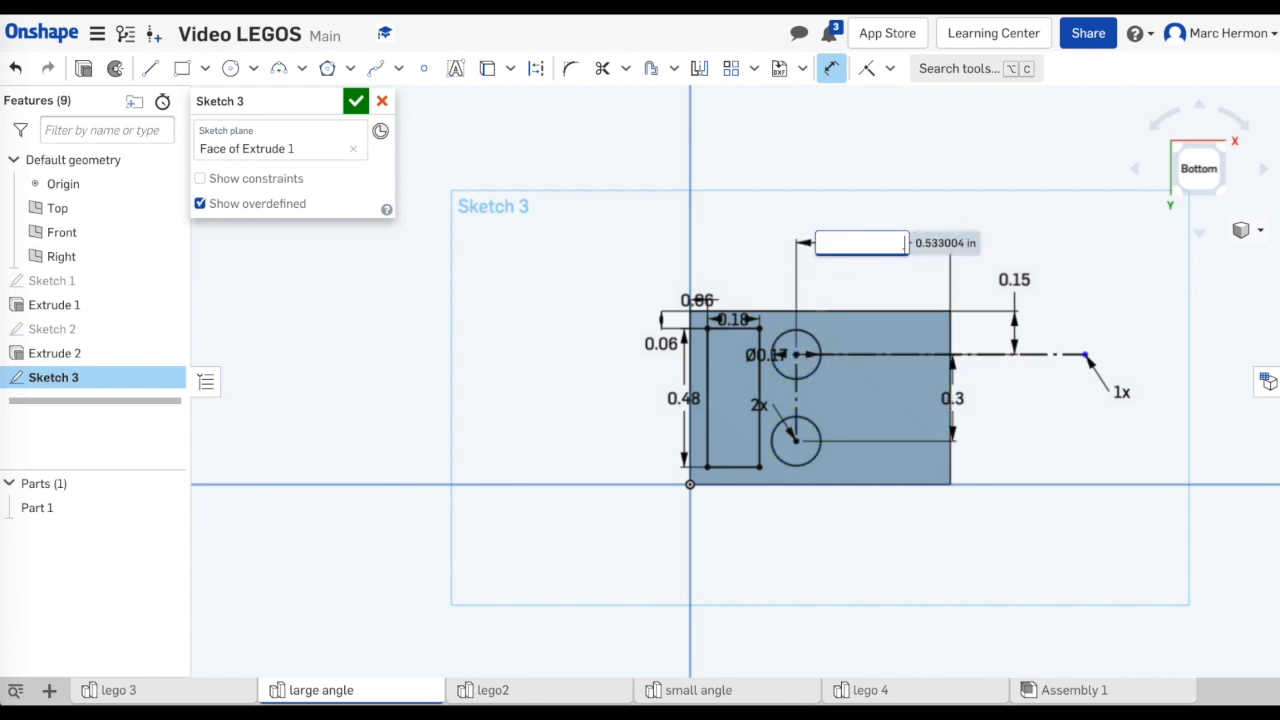
{"action": "type", "text": ".45"}
{"action": "key", "text": "Return"}
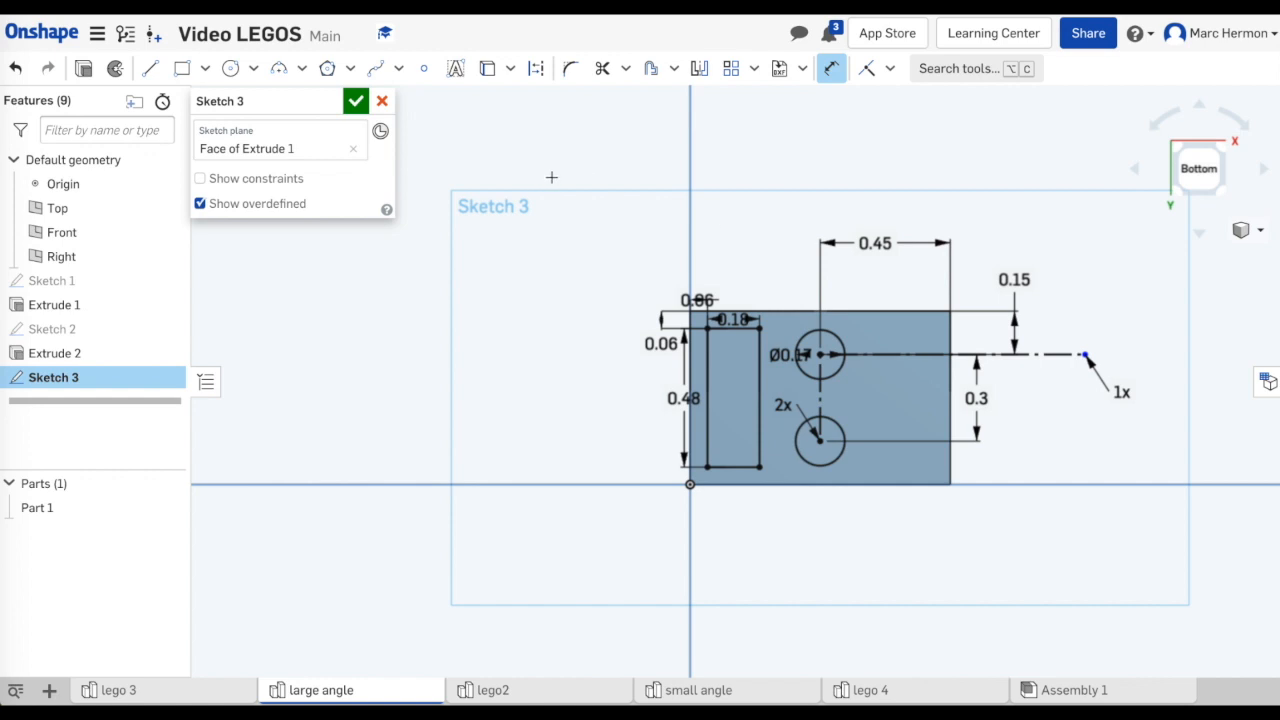
- Sketch a small center point circle in the middle of the rectangle and finish the sketch
{"action": "left_click", "coordinate": [230, 69]}
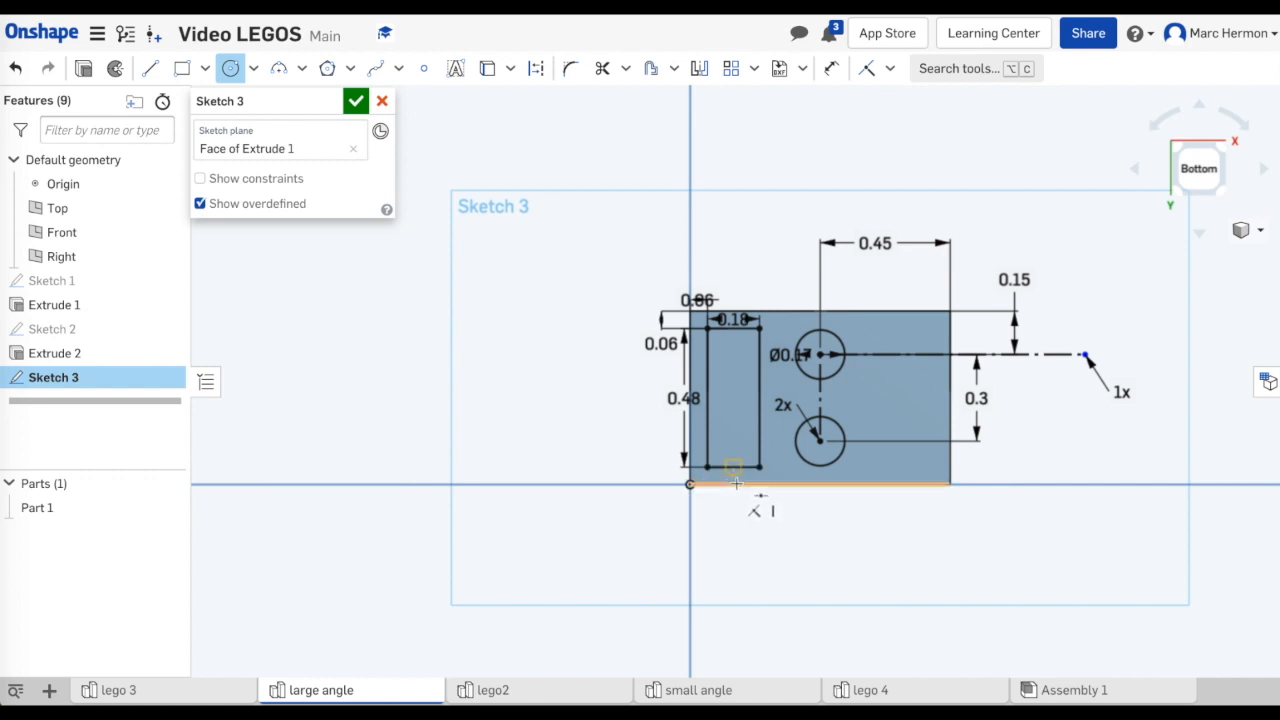
{"action": "left_click", "coordinate": [733, 398]}
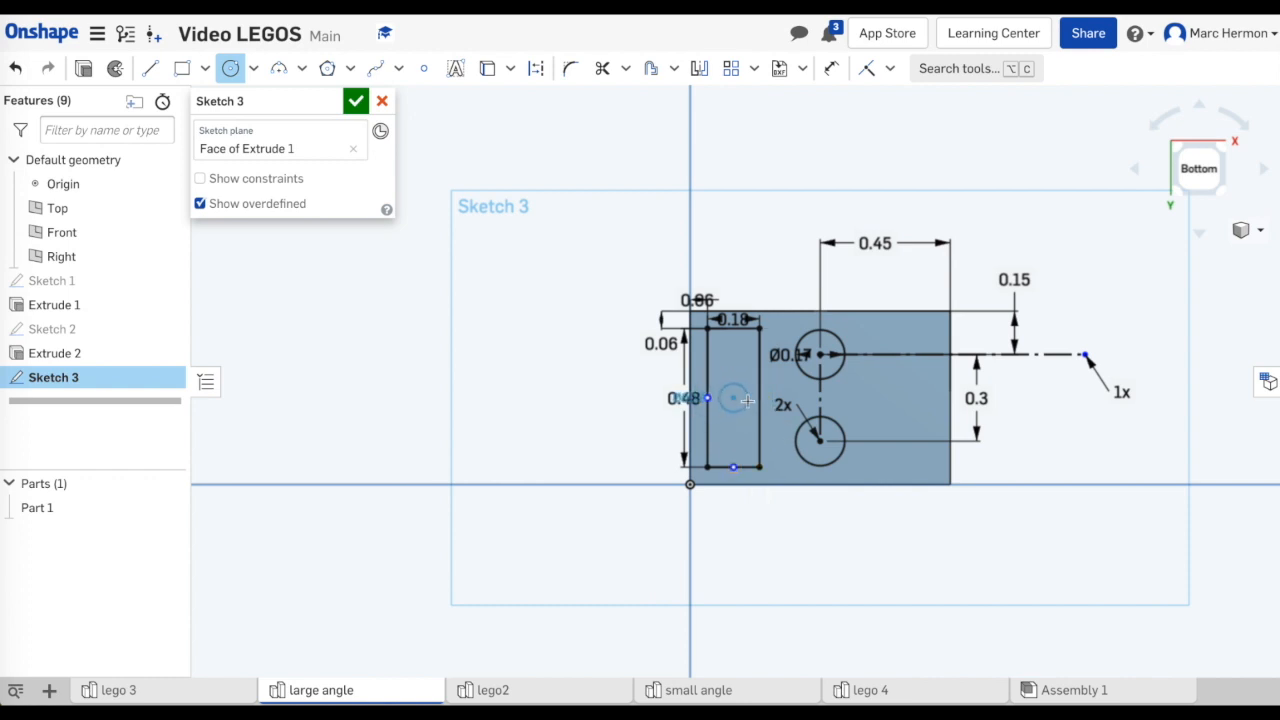
{"action": "left_click", "coordinate": [747, 401]}
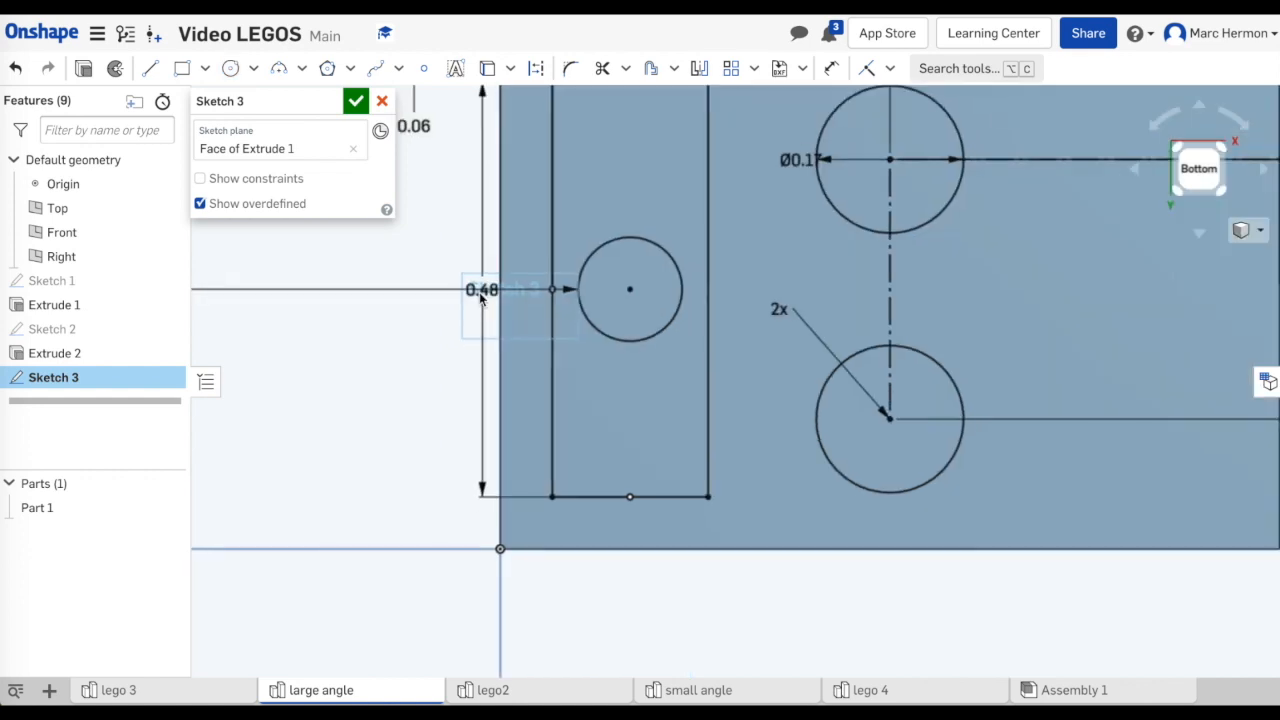
{"action": "scroll", "coordinate": [485, 301], "scroll_direction": "down", "scroll_amount": 1}
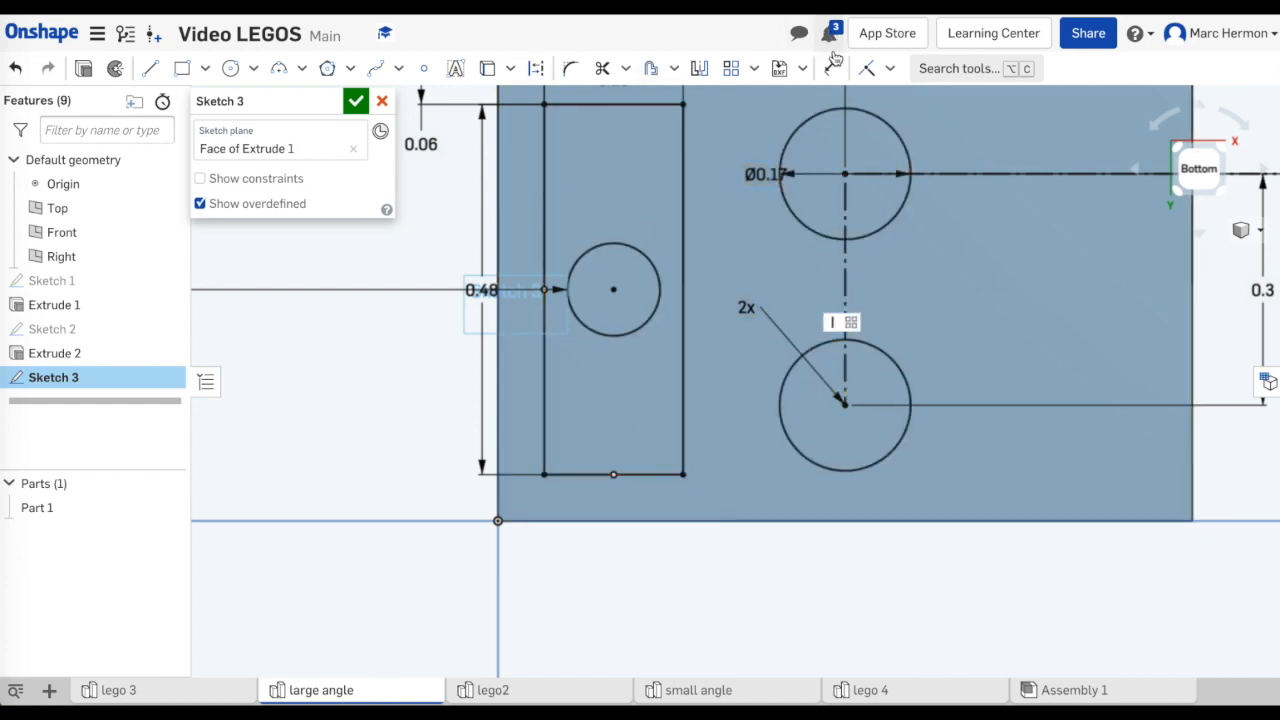
{"action": "left_click", "coordinate": [356, 101]}
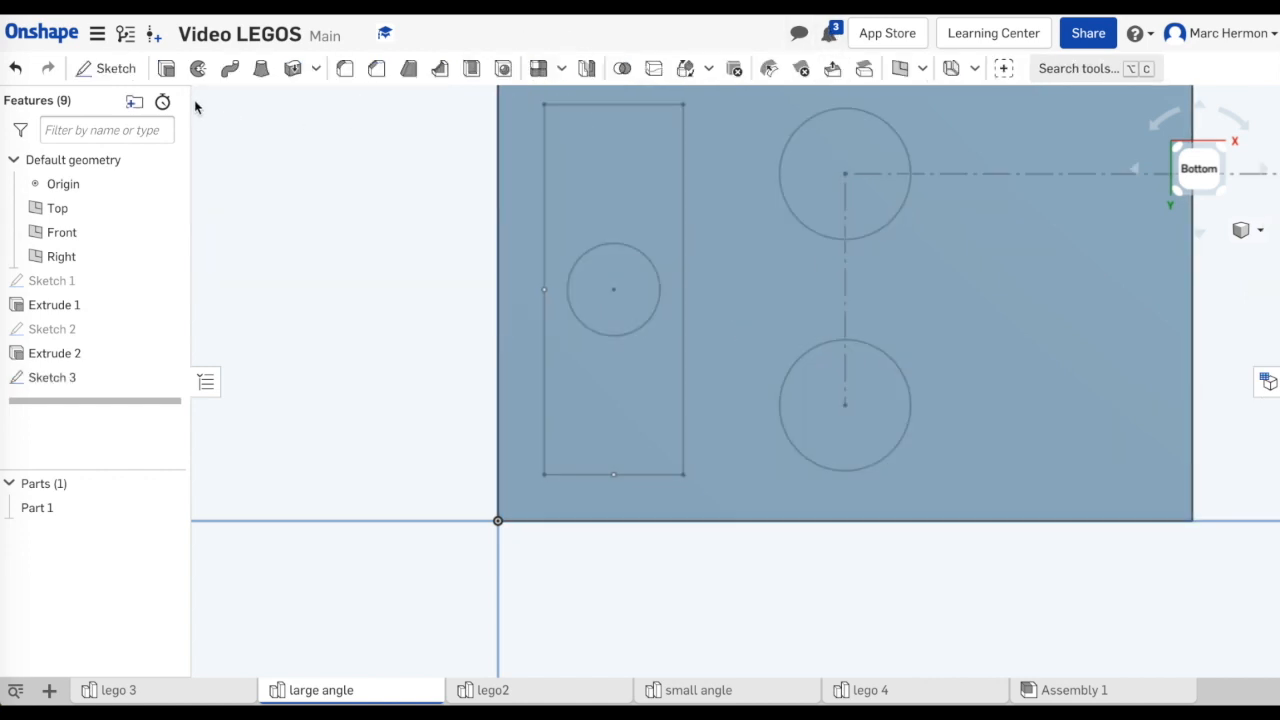
- Cut the rectangle region around its small circle and the two larger circles 0.07 in deep with a Remove extrude
{"action": "left_click", "coordinate": [167, 69]}
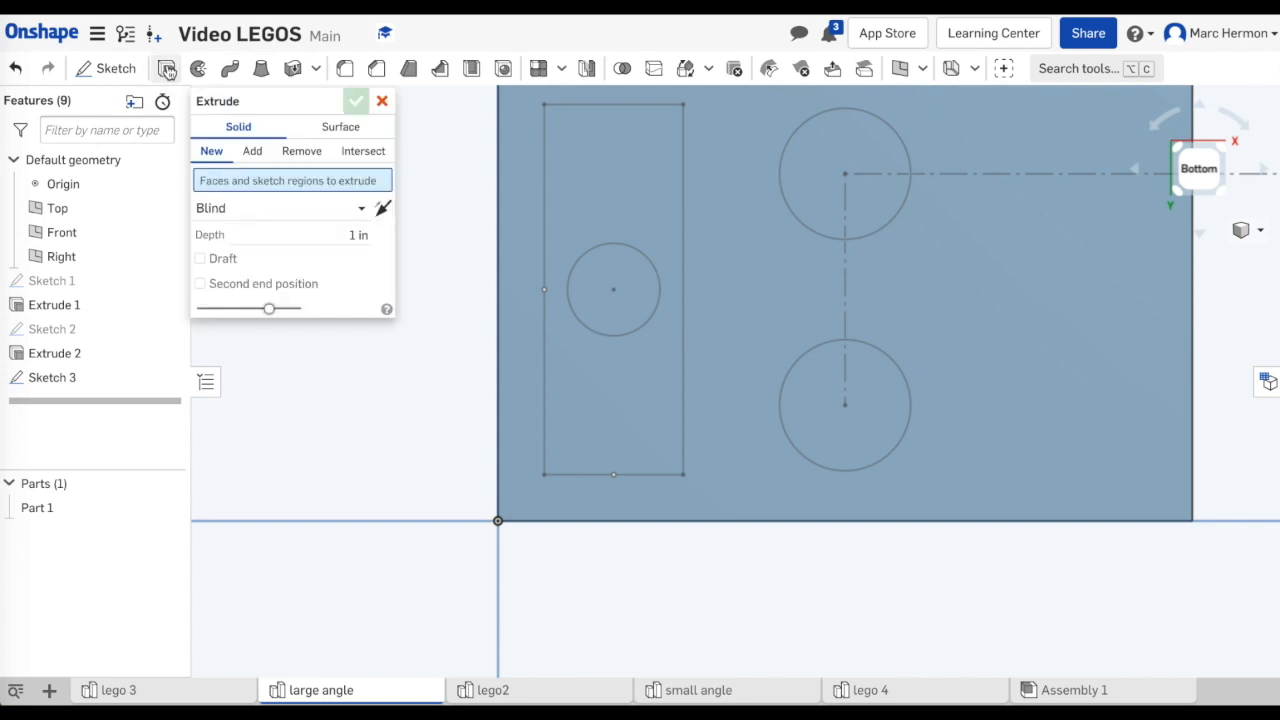
{"action": "left_click", "coordinate": [298, 155]}
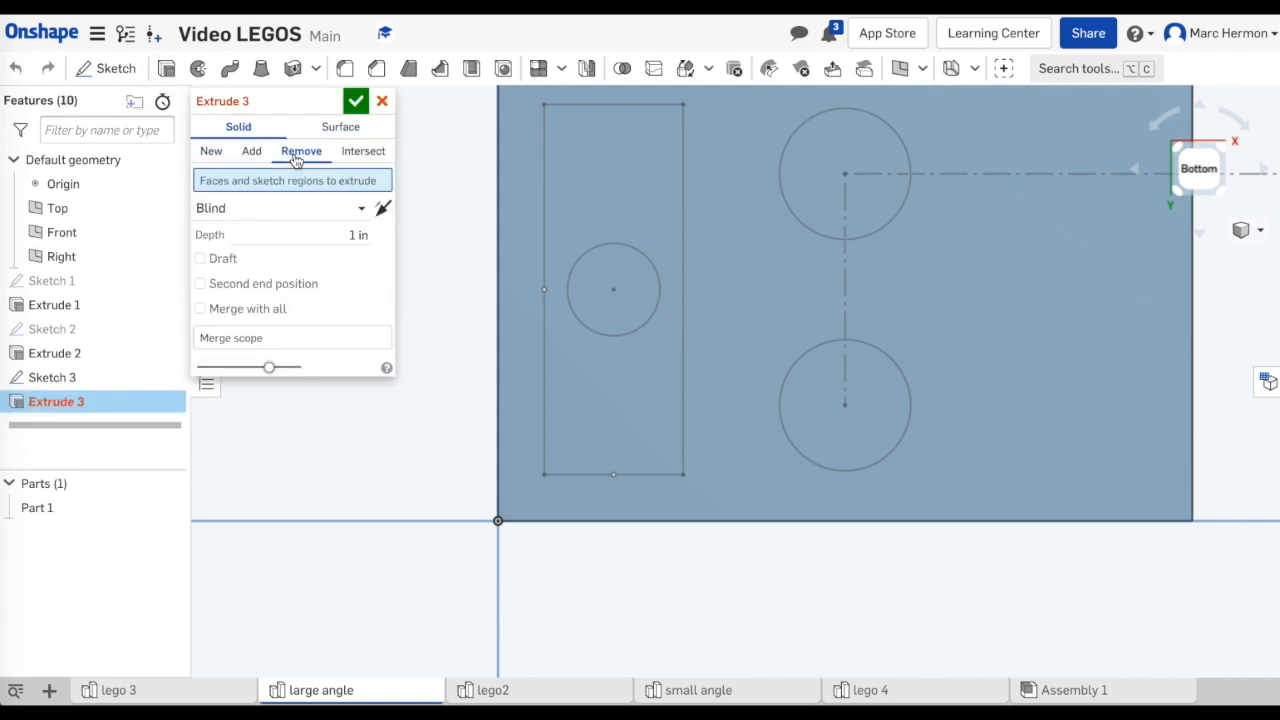
{"action": "left_click", "coordinate": [633, 221]}
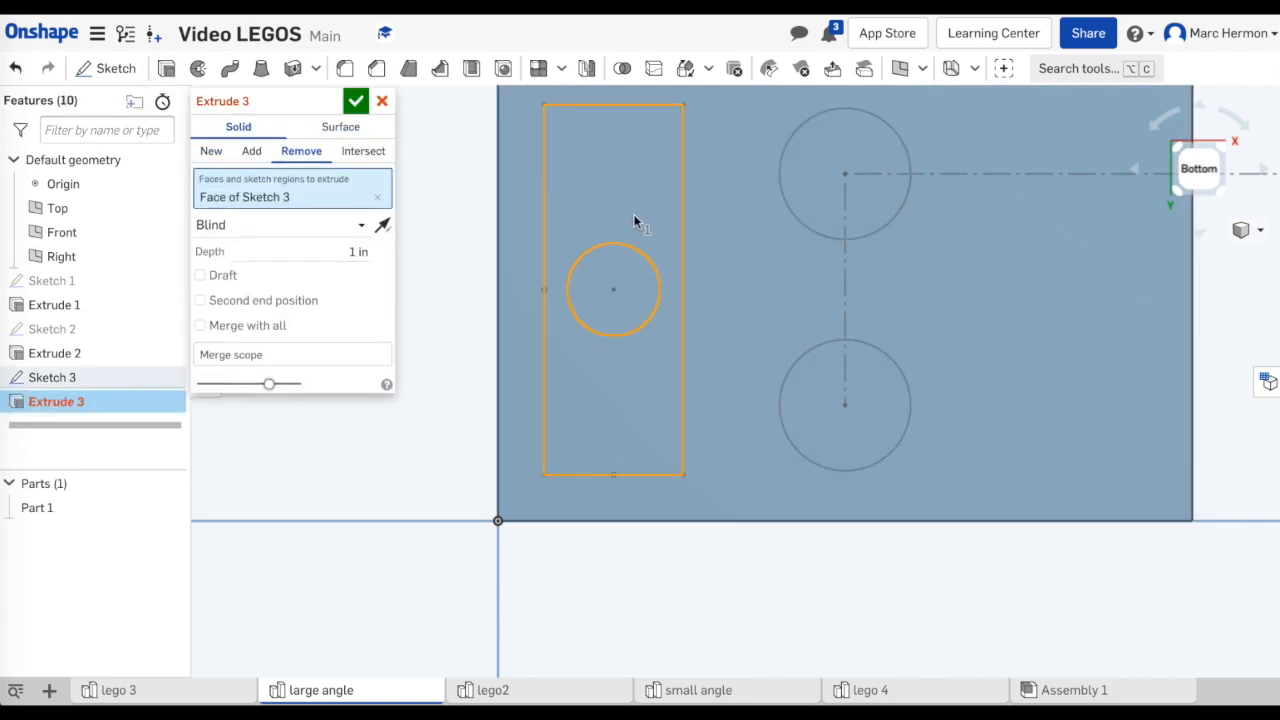
{"action": "left_click", "coordinate": [823, 200]}
{"action": "left_click", "coordinate": [826, 408]}
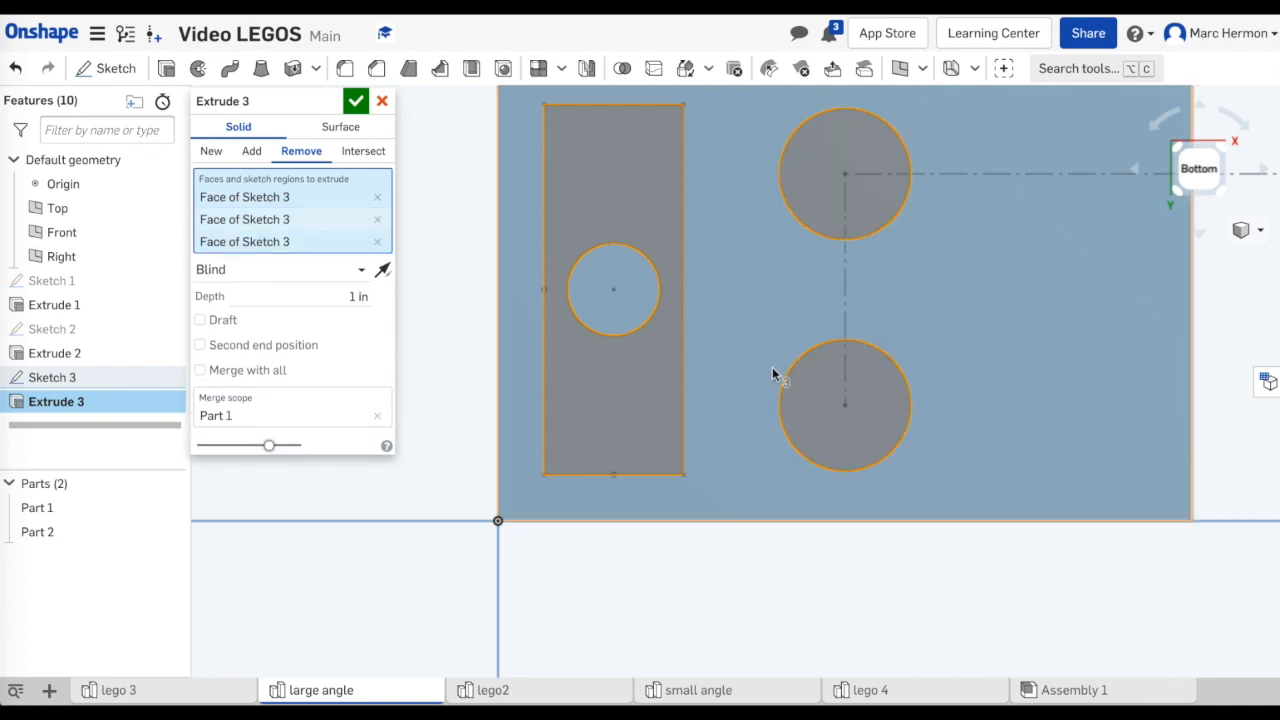
{"action": "left_click", "coordinate": [362, 300]}
{"action": "type", "text": ".07"}
{"action": "key", "text": "Return"}
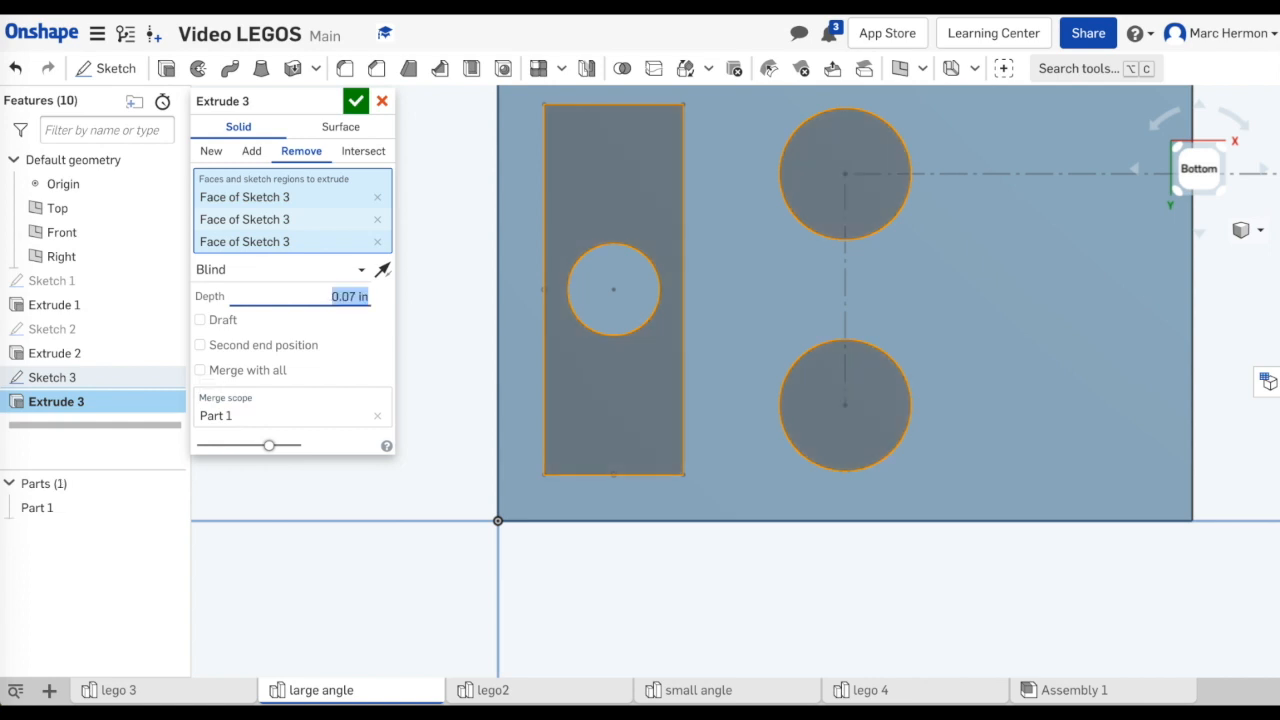
{"action": "left_click", "coordinate": [356, 101]}
- Start a new sketch on the brick's long front face, viewed normal to the sketch plane
{"action": "right_click_drag", "start_coordinate": [1191, 329], "coordinate": [1191, 409]}
{"action": "right_click_drag", "start_coordinate": [995, 284], "coordinate": [876, 420]}
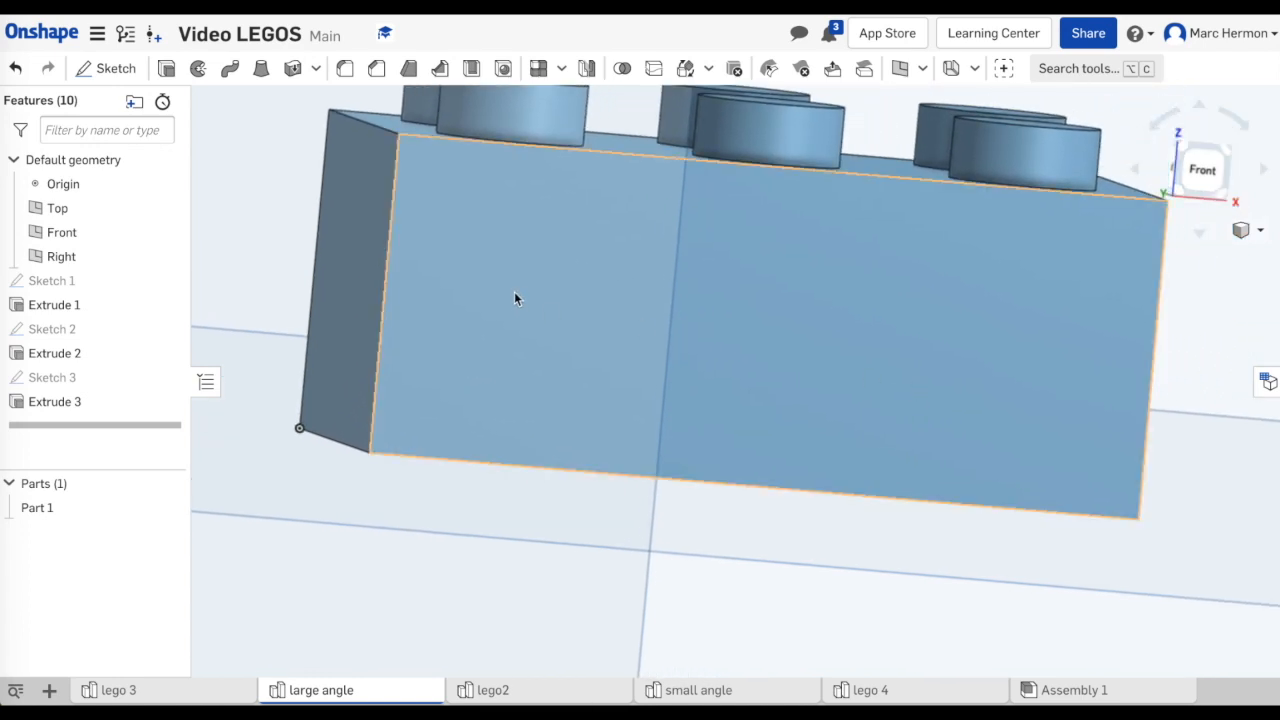
{"action": "left_click", "coordinate": [95, 70]}
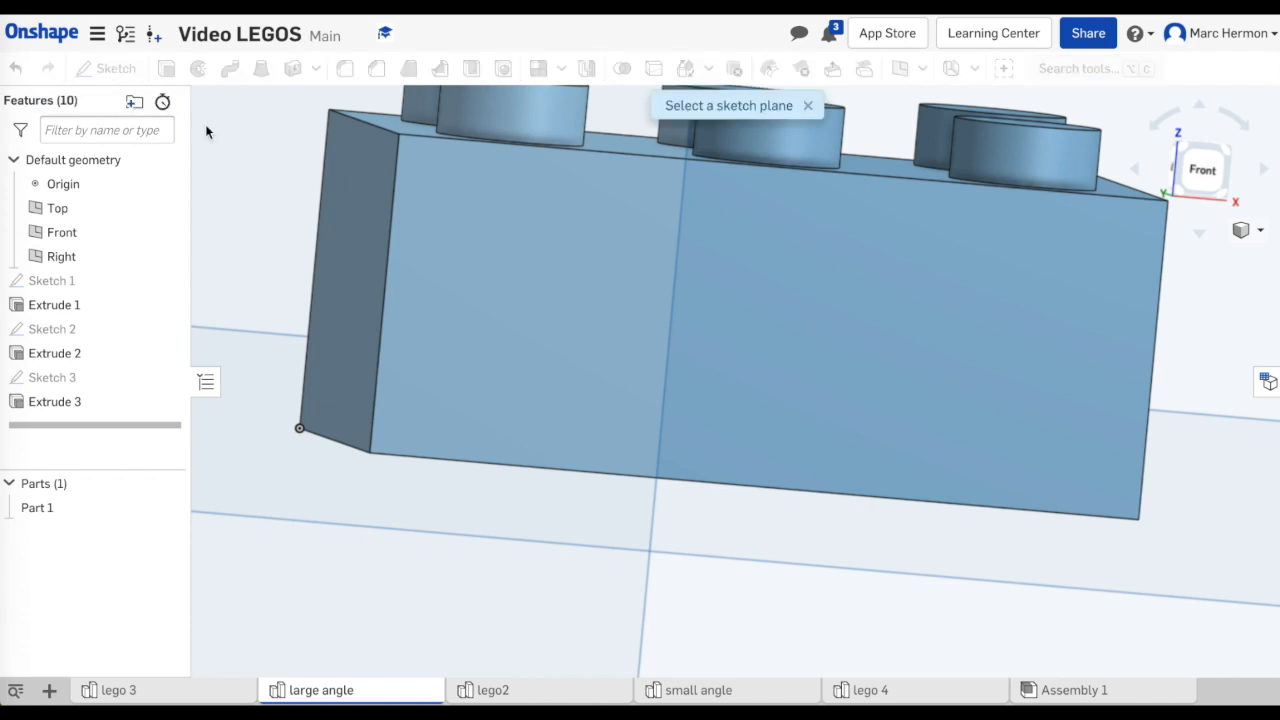
{"action": "left_click", "coordinate": [709, 262]}
{"action": "right_click", "coordinate": [754, 306]}
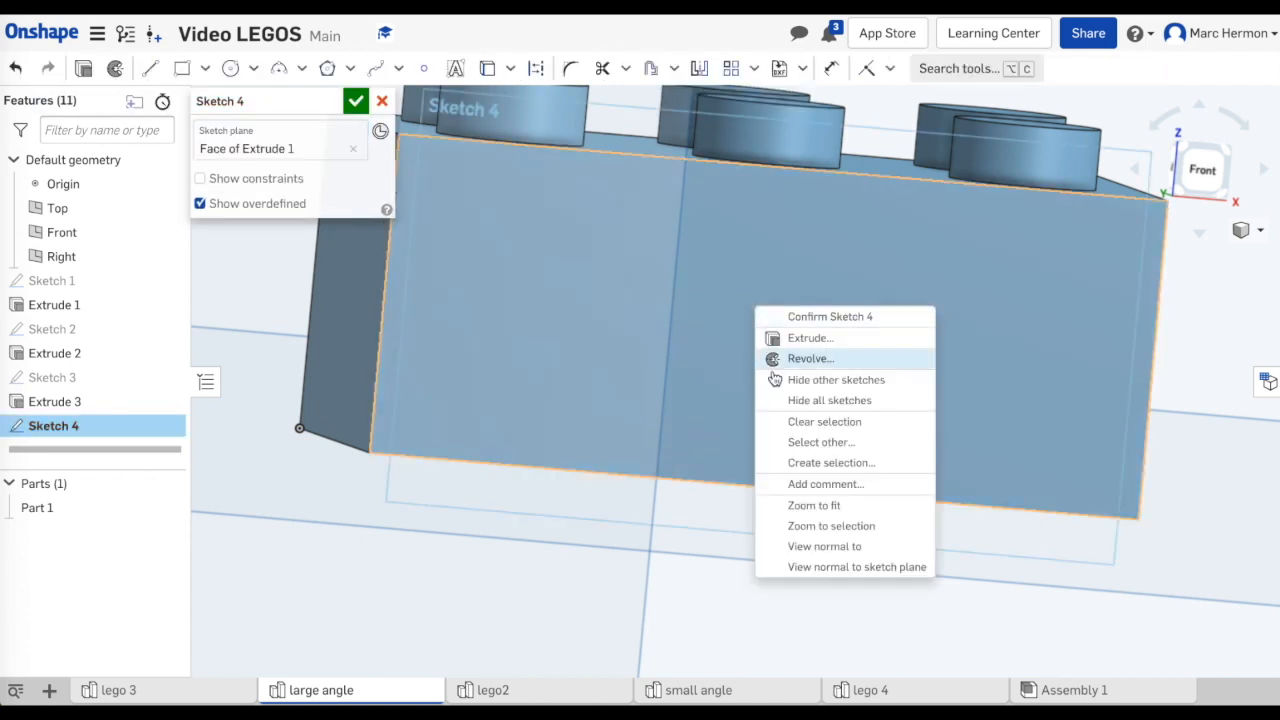
{"action": "left_click", "coordinate": [832, 566]}
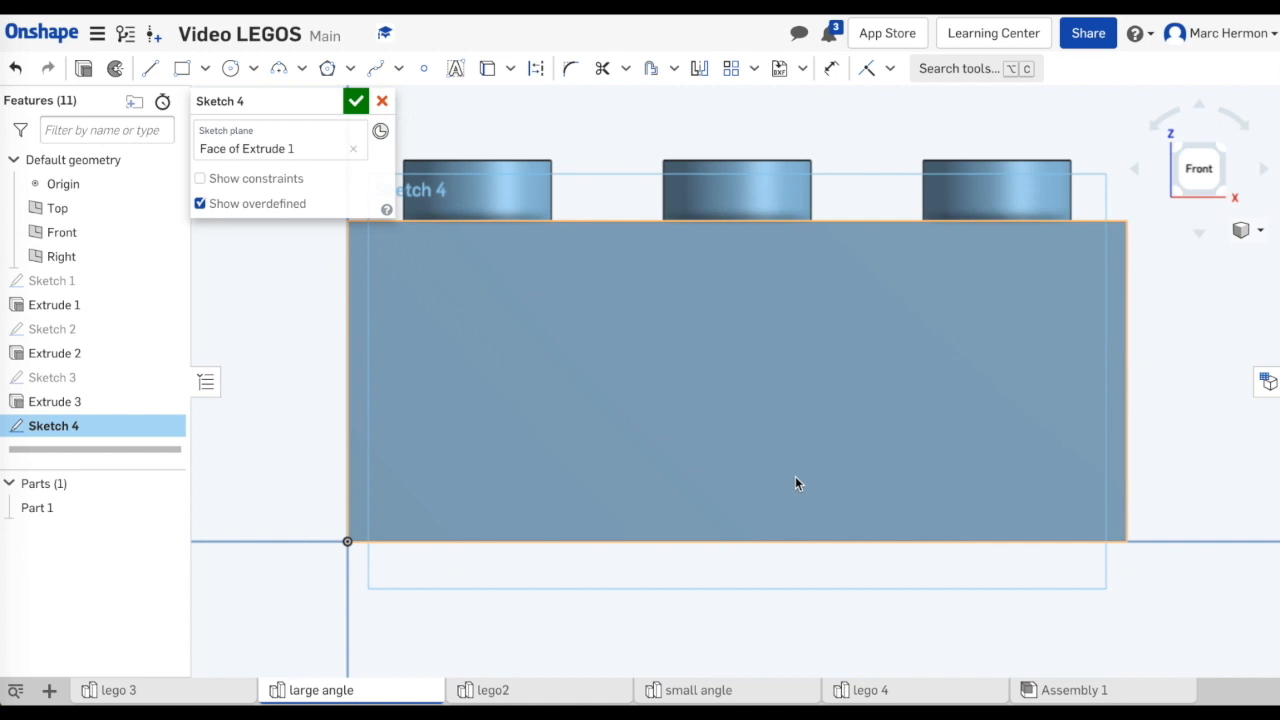
- Sketch a right triangle at the front face's lower right corner, about 0.65 in along the bottom edge and 0.3 in up the side edge
{"action": "left_click", "coordinate": [150, 68]}
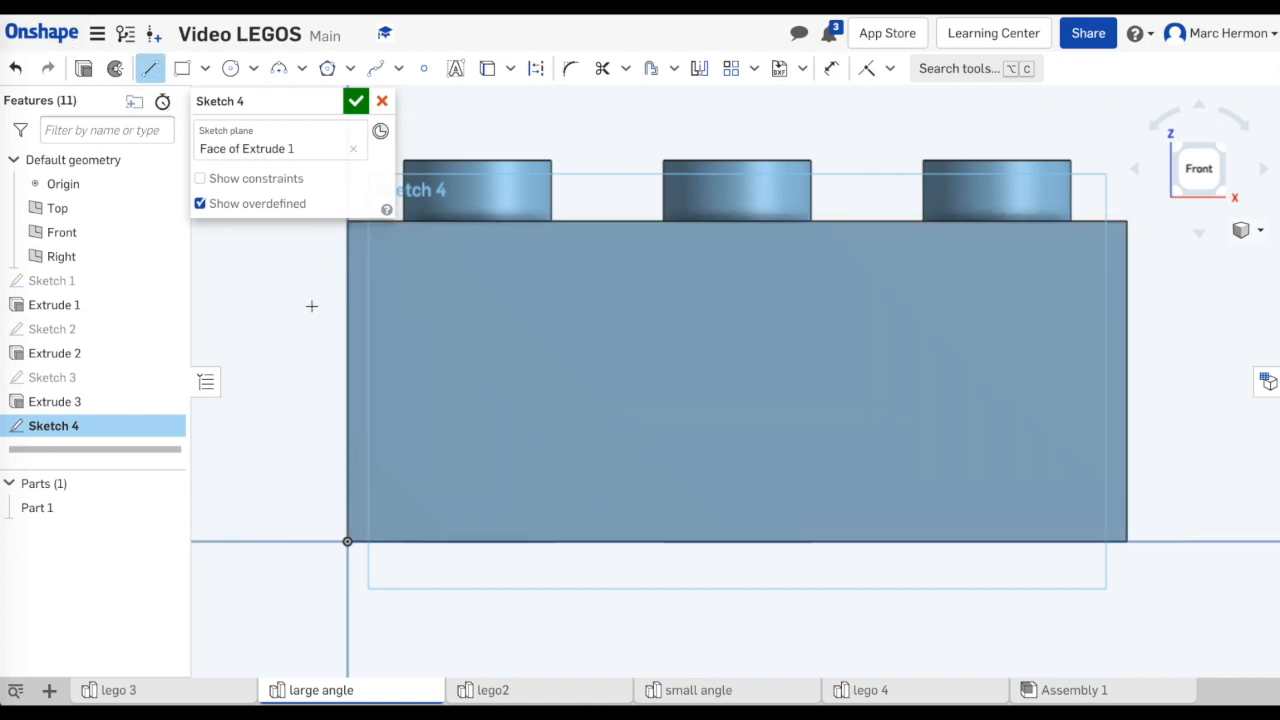
{"action": "left_click", "coordinate": [565, 540]}
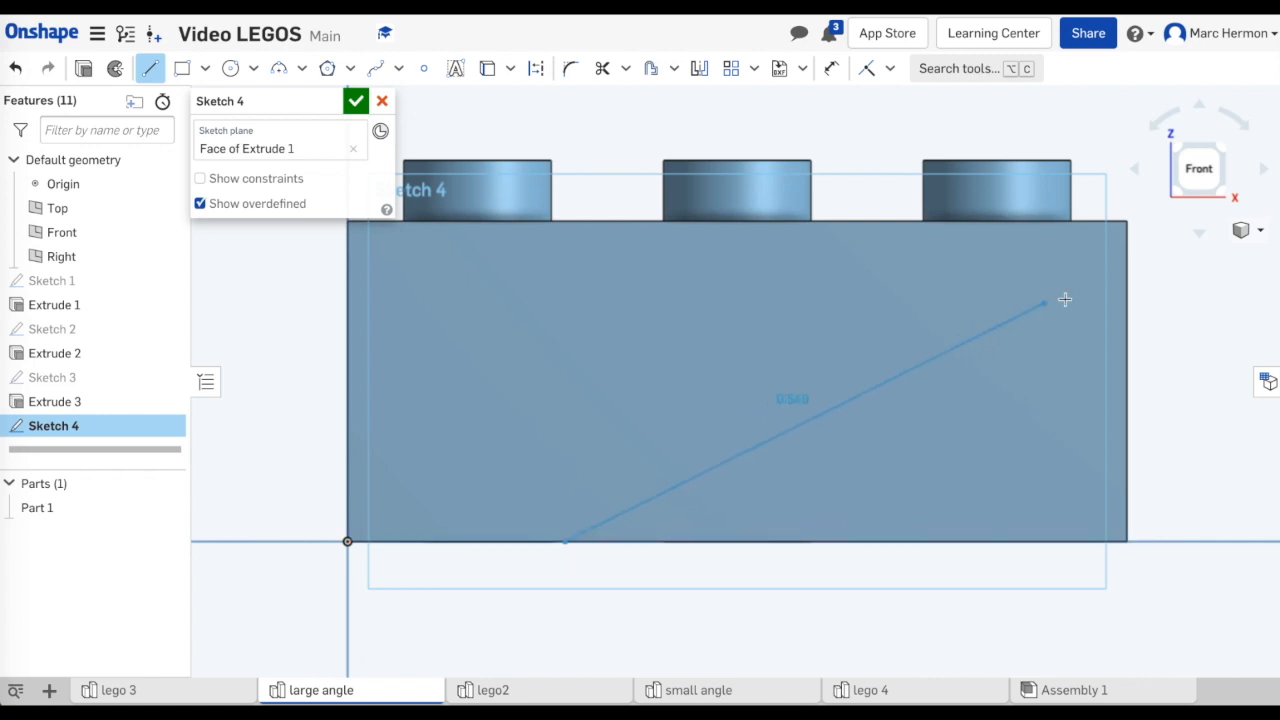
{"action": "left_click", "coordinate": [1125, 286]}
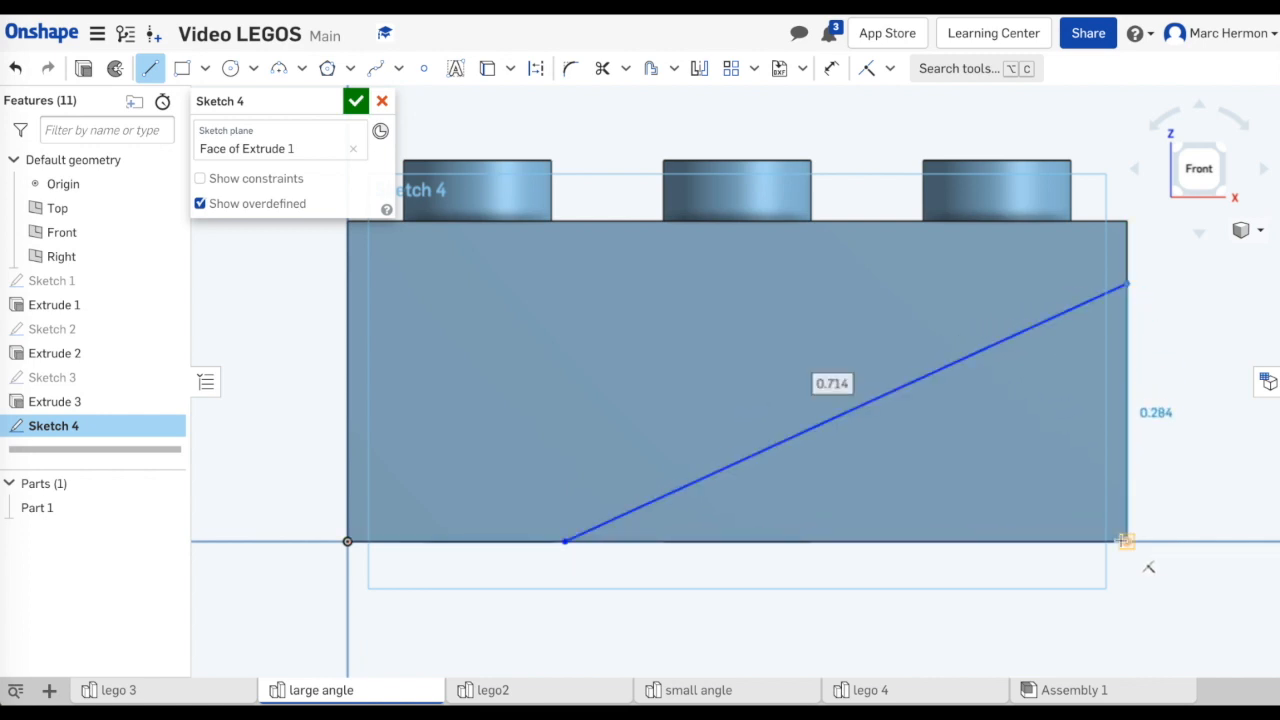
{"action": "left_click", "coordinate": [1126, 541]}
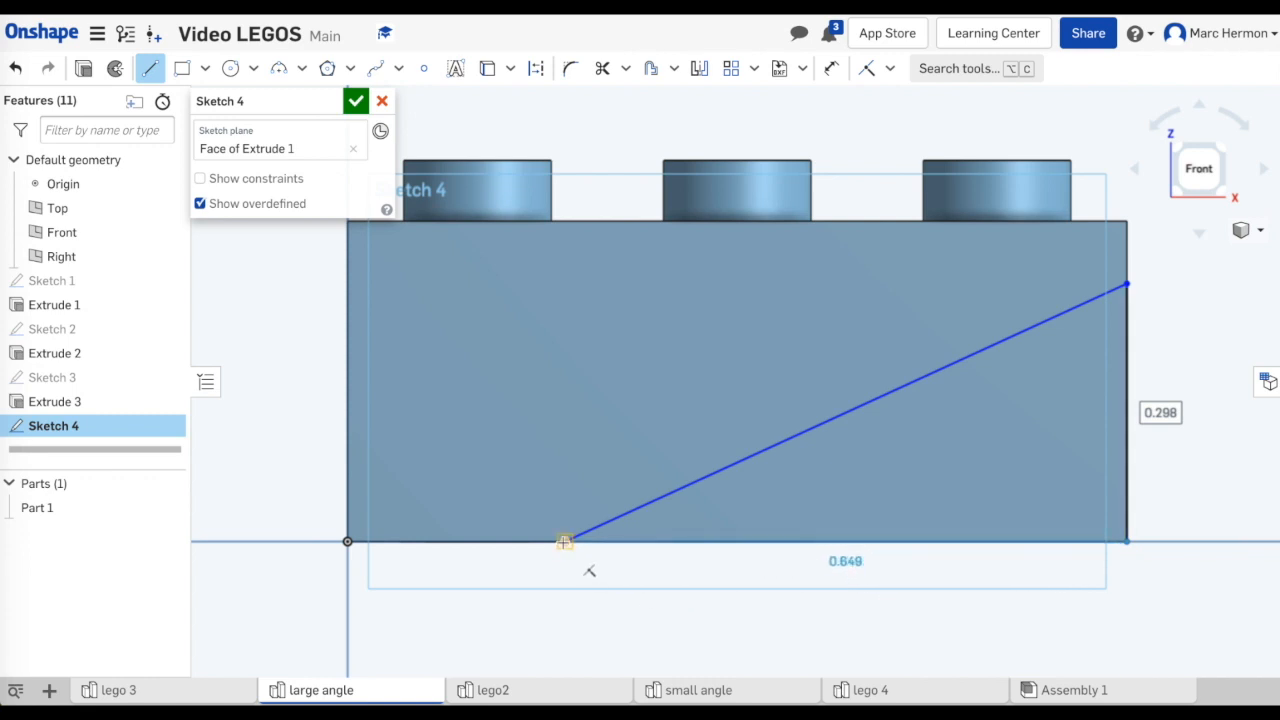
{"action": "left_click", "coordinate": [565, 541]}
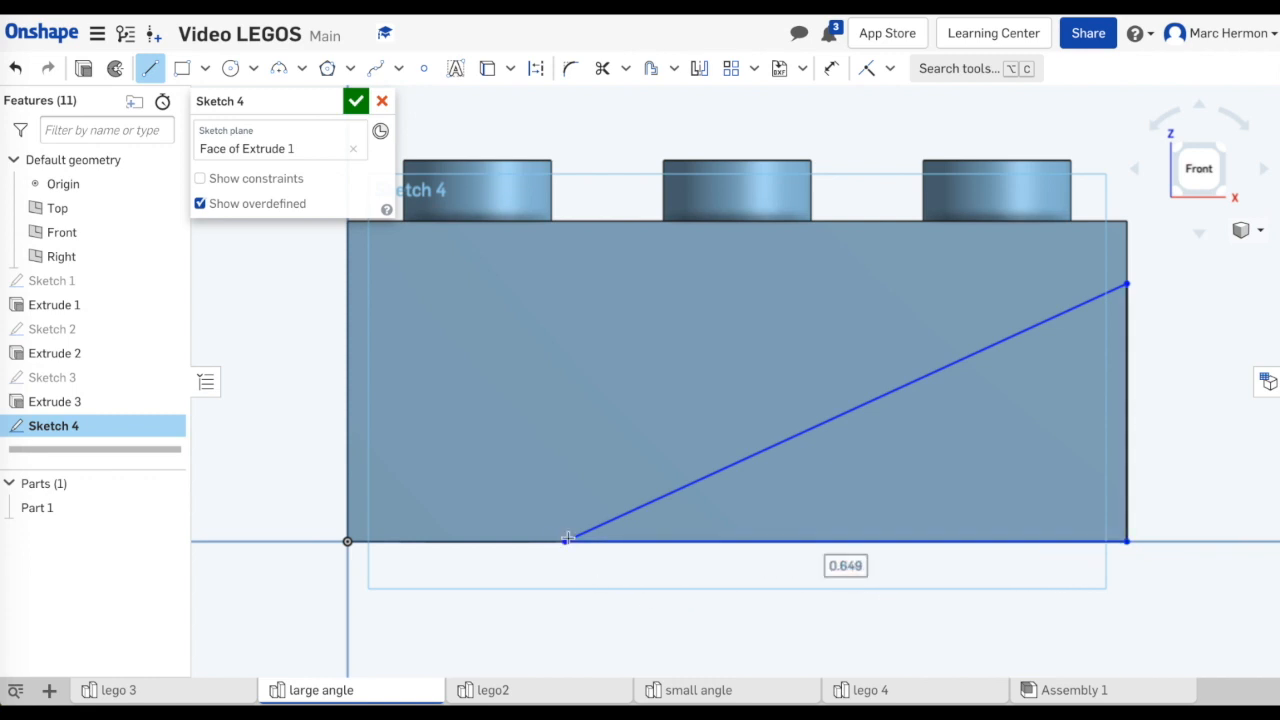
- Dimension the sloped line's upper endpoint 0.09 in below the brick face's top right corner
{"action": "left_click", "coordinate": [831, 68]}
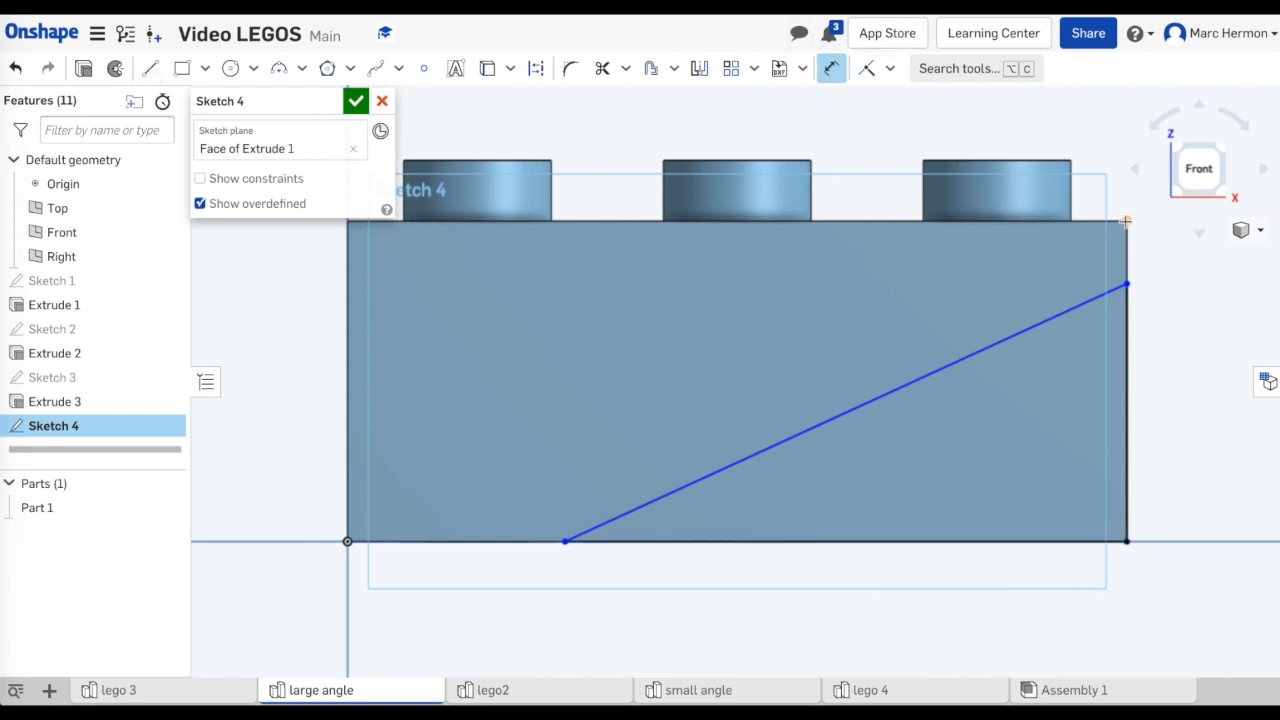
{"action": "left_click", "coordinate": [1130, 280]}
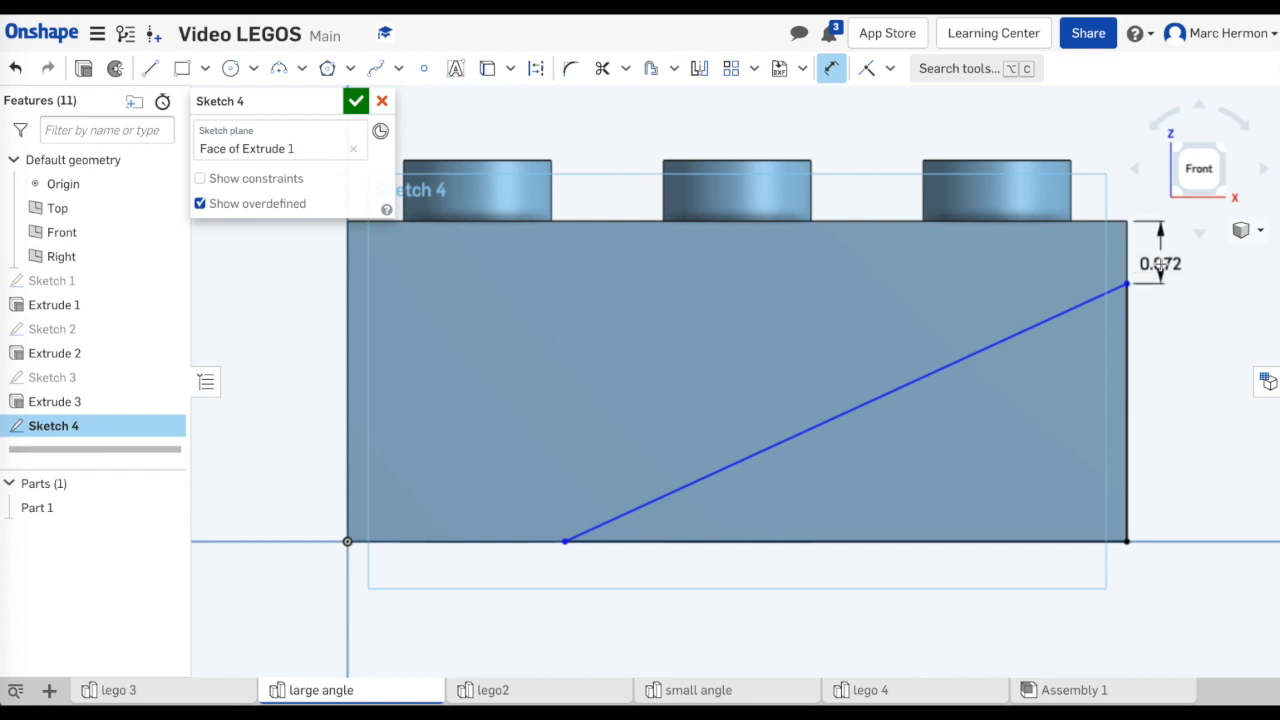
{"action": "left_click", "coordinate": [1160, 265]}
{"action": "key", "text": "BackSpace"}
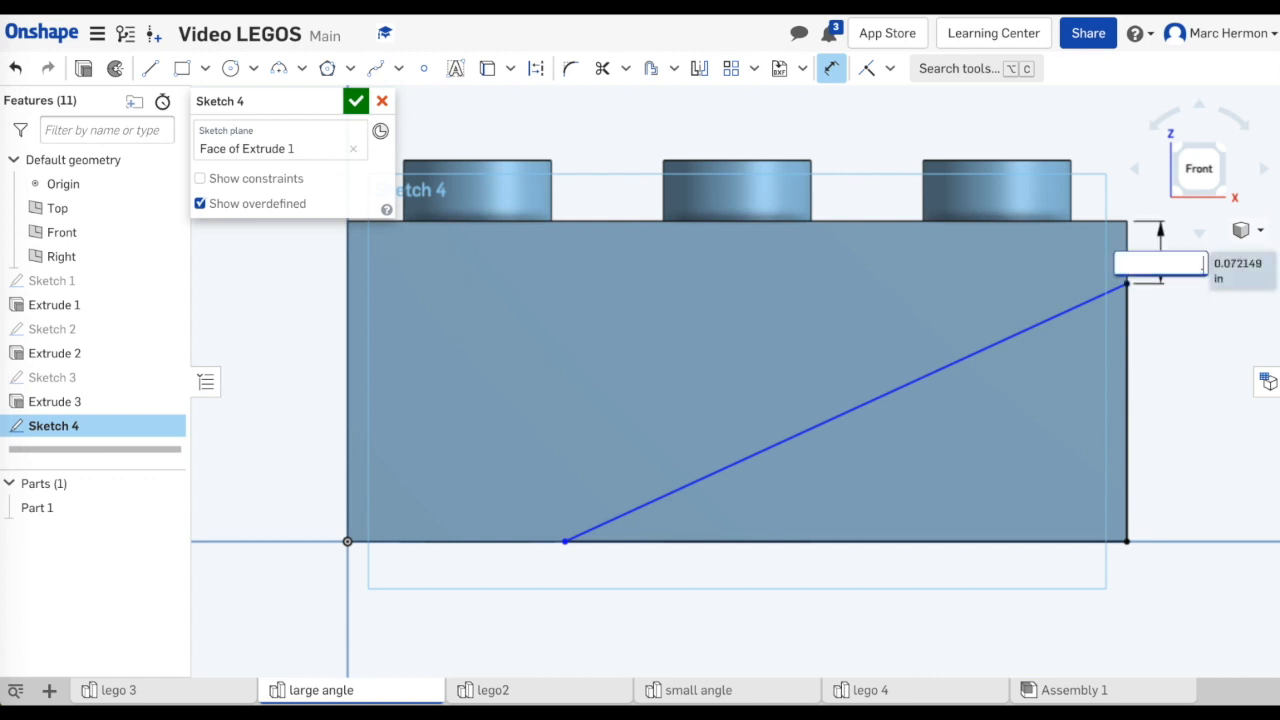
{"action": "key", "text": "Return"}
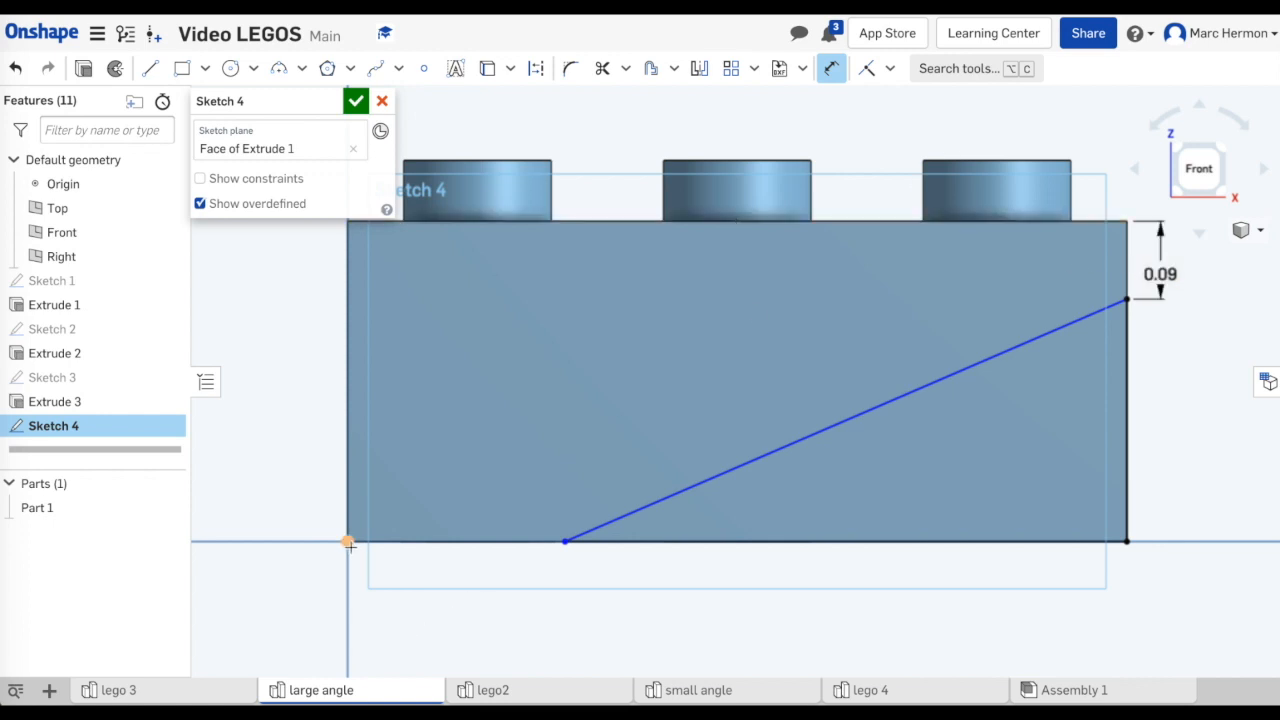
- Dimension the sloped line's lower endpoint 0.3 in from the origin along the bottom edge and finish the sketch
{"action": "left_click", "coordinate": [565, 540]}
{"action": "key", "text": "Escape"}
{"action": "left_click", "coordinate": [832, 69]}
{"action": "left_click", "coordinate": [347, 541]}
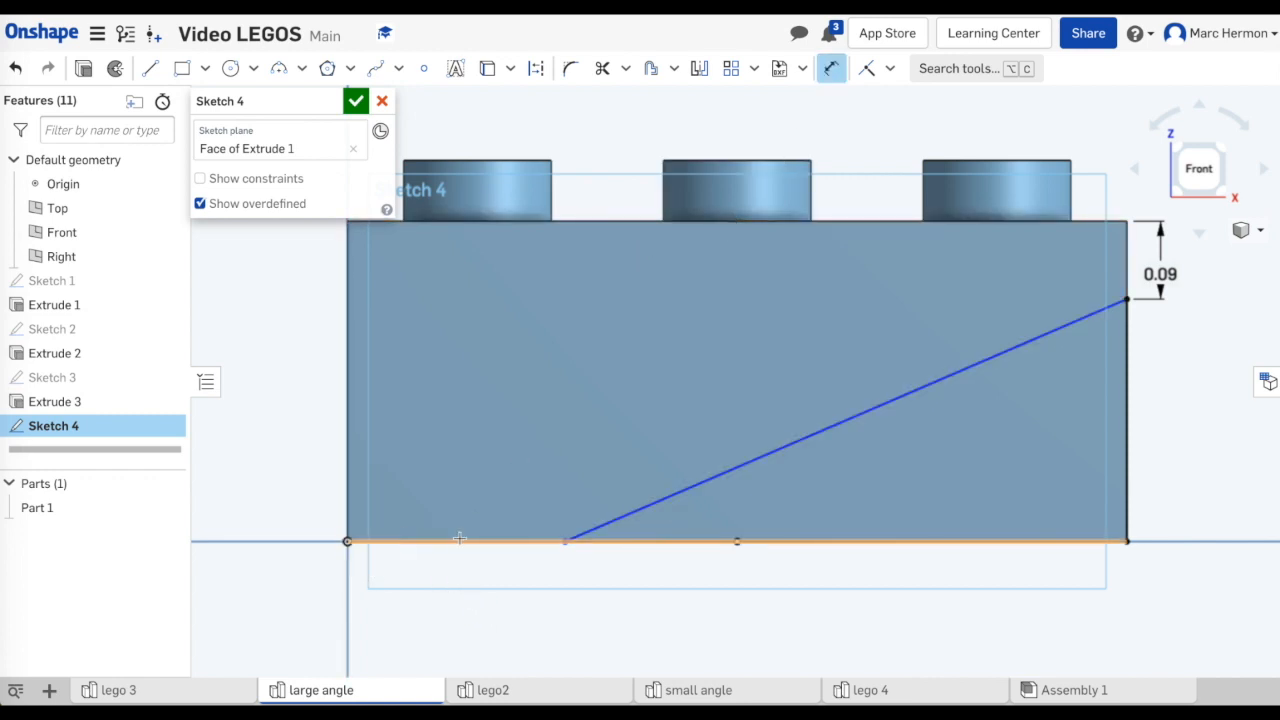
{"action": "left_click", "coordinate": [564, 540]}
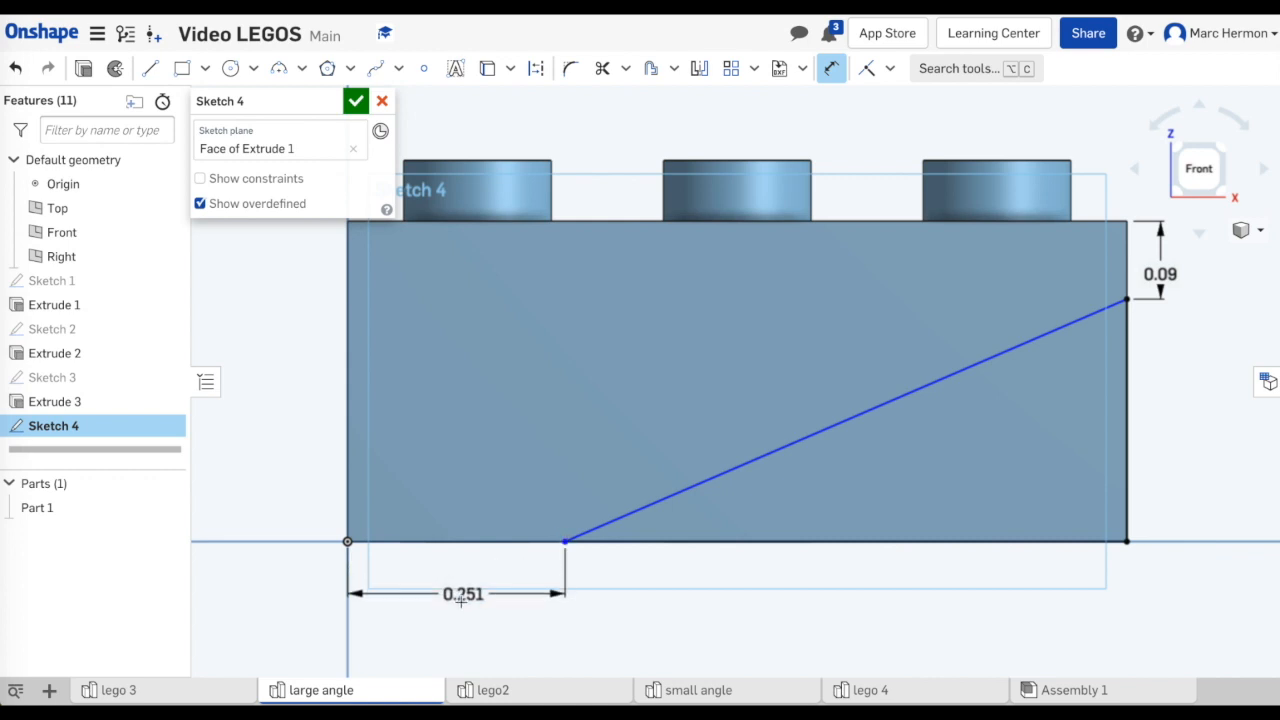
{"action": "left_click", "coordinate": [459, 619]}
{"action": "key", "text": "BackSpace"}
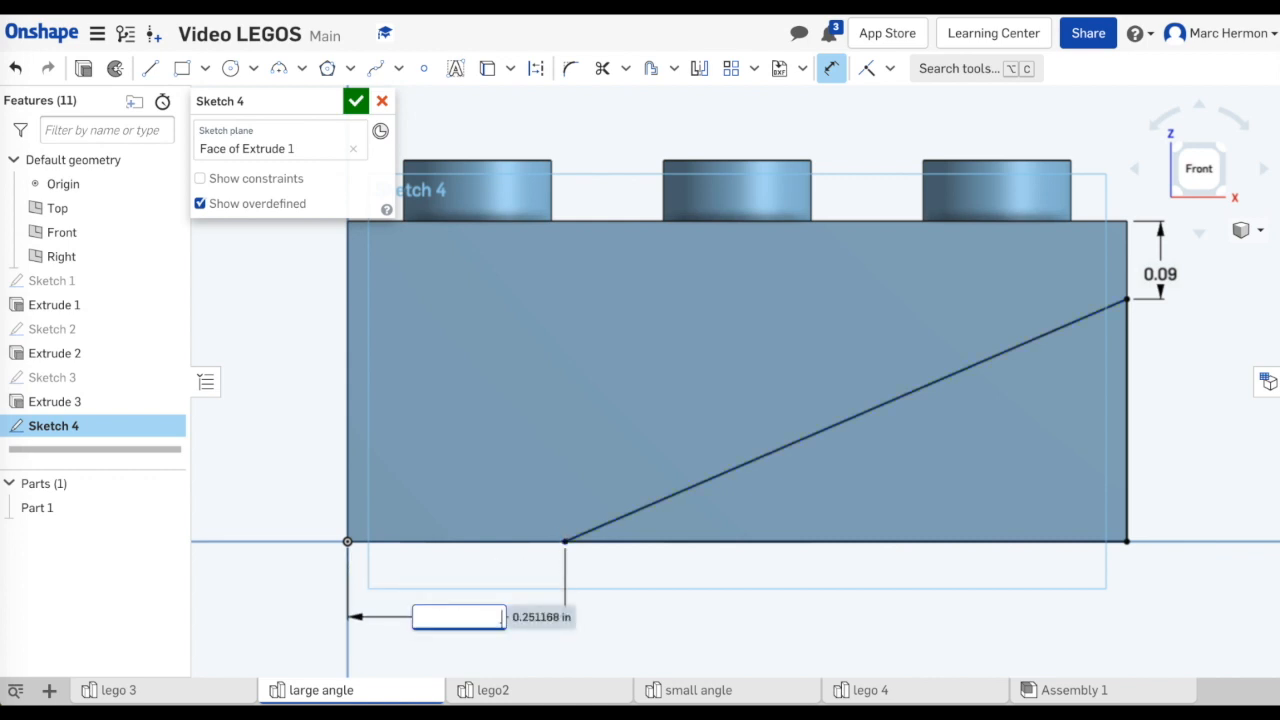
{"action": "type", "text": ".3"}
{"action": "key", "text": "Return"}
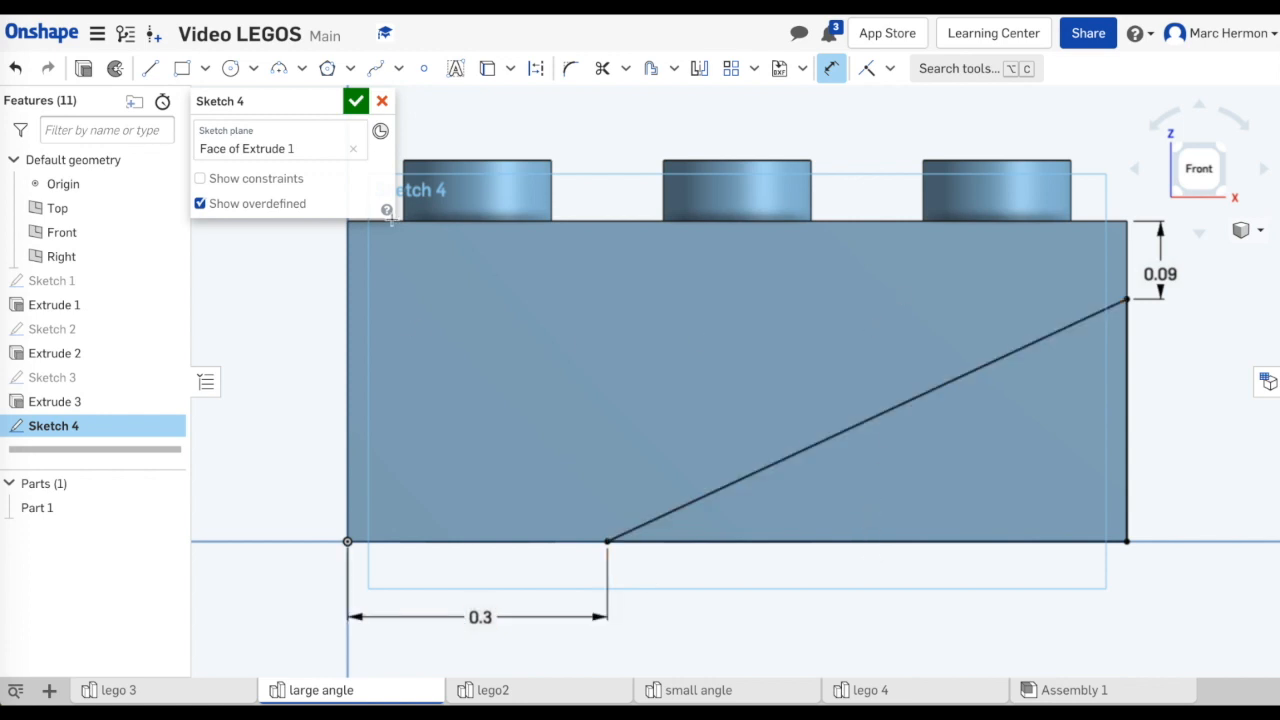
{"action": "left_click", "coordinate": [355, 102]}
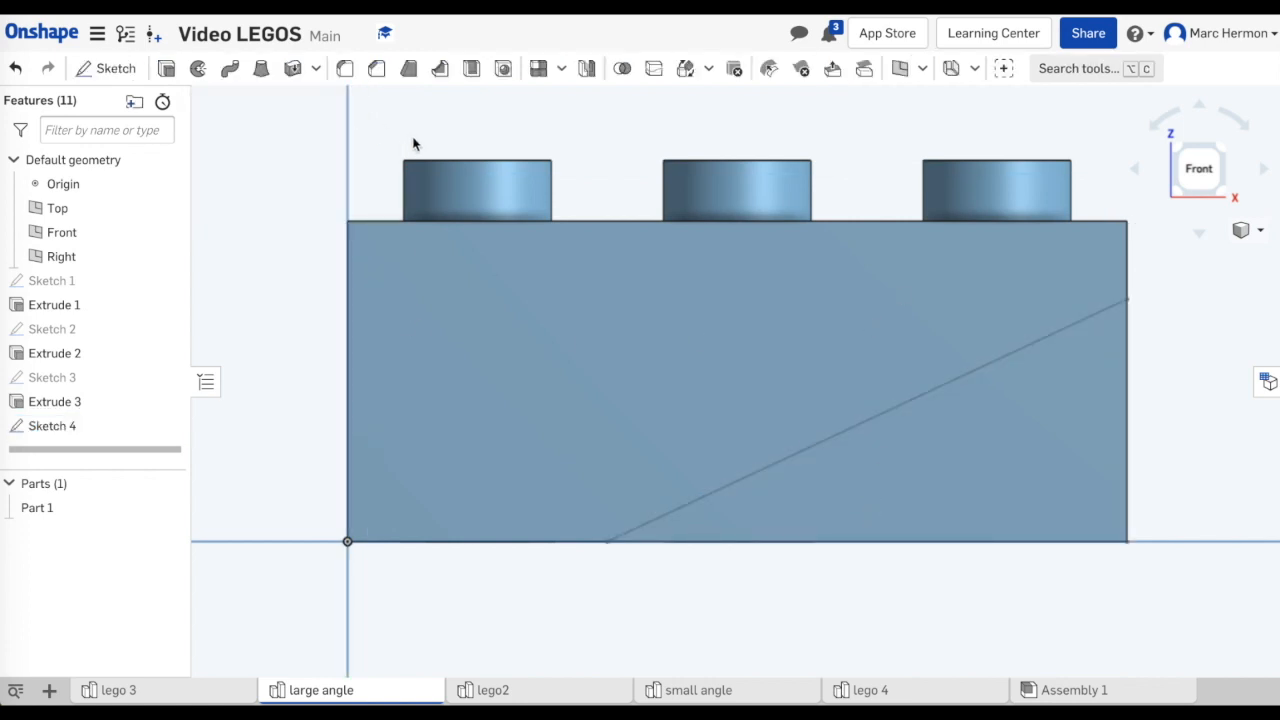
- Cut the triangular region through the whole brick with a Remove extrude set to Through all
{"action": "left_click", "coordinate": [166, 68]}
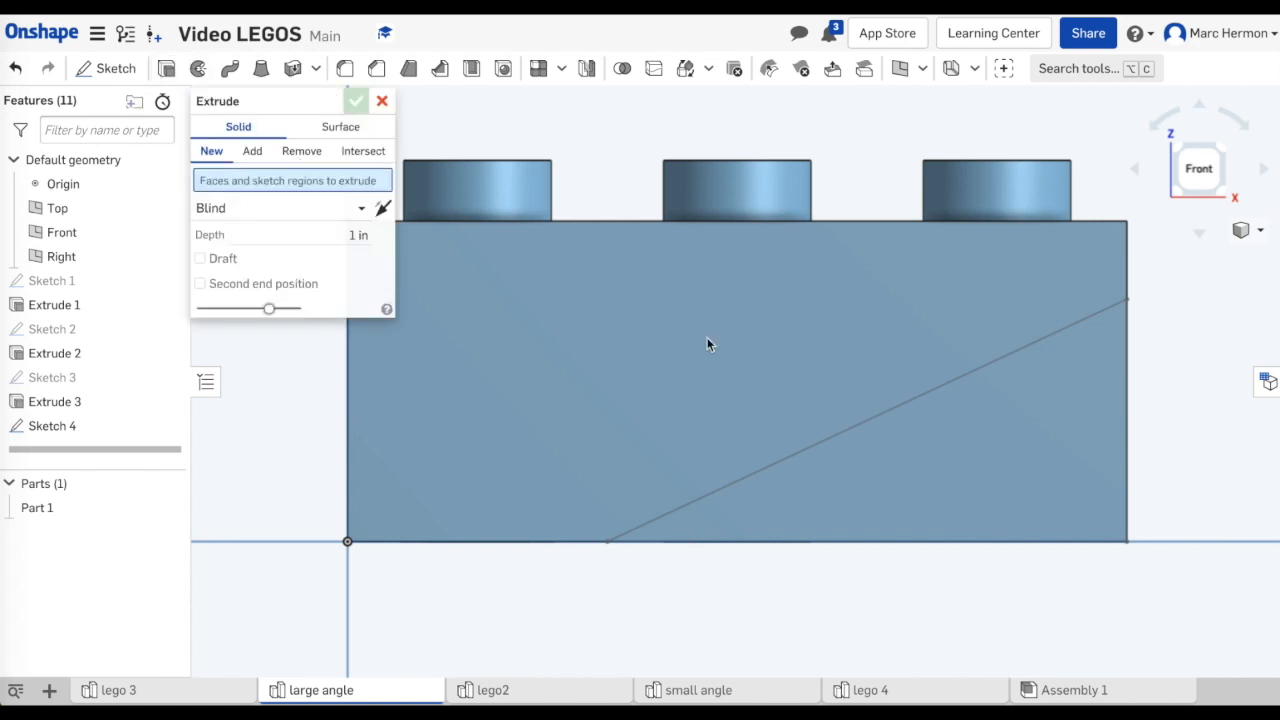
{"action": "left_click", "coordinate": [923, 447]}
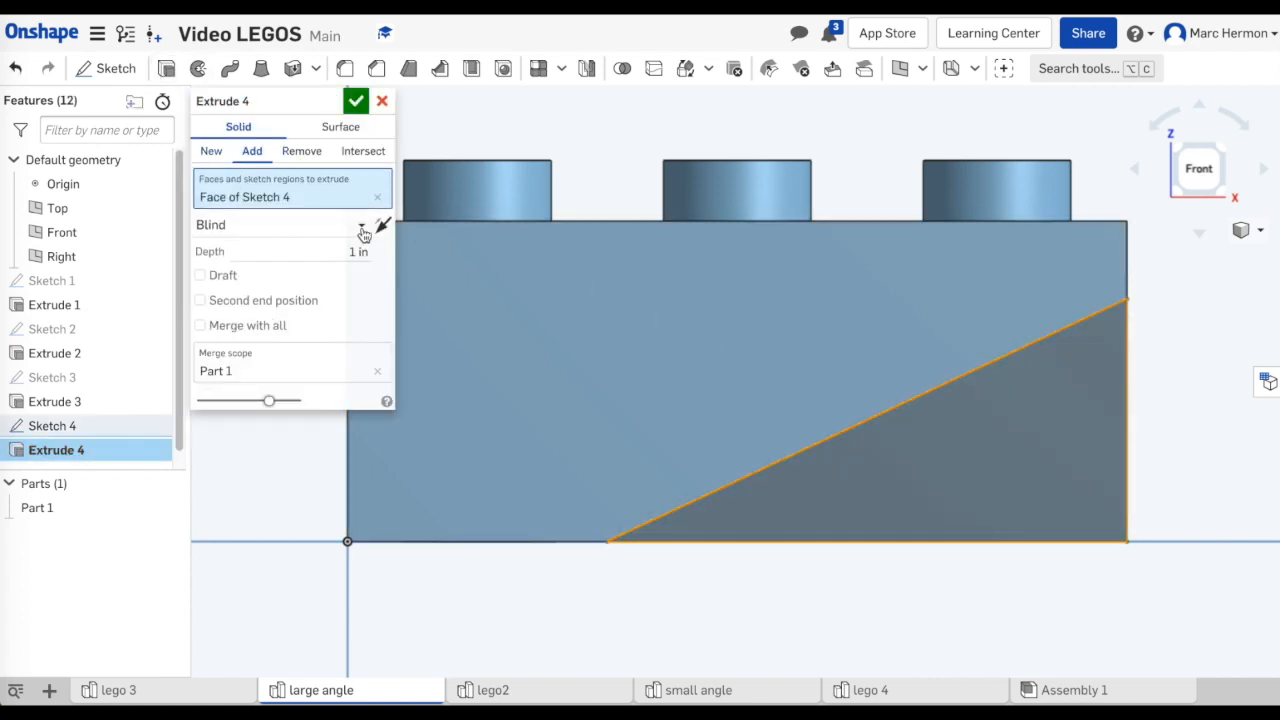
{"action": "left_click", "coordinate": [300, 152]}
{"action": "left_click", "coordinate": [366, 231]}
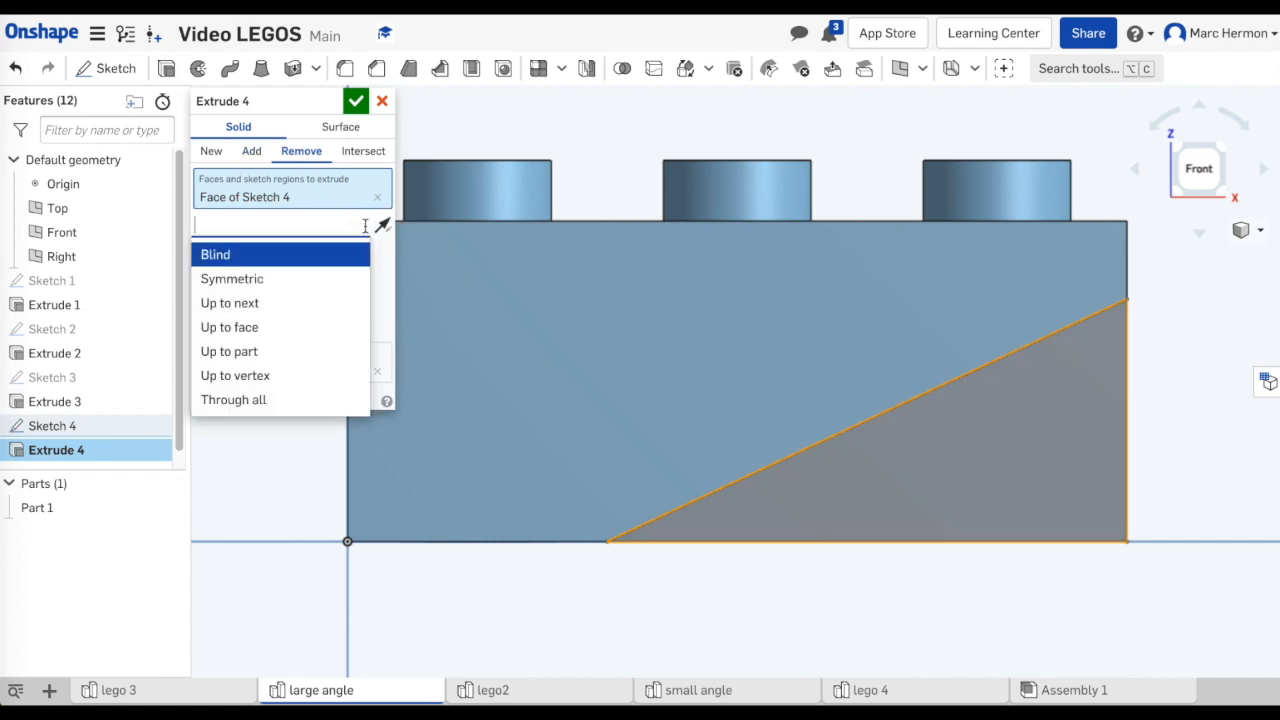
{"action": "left_click", "coordinate": [290, 400]}
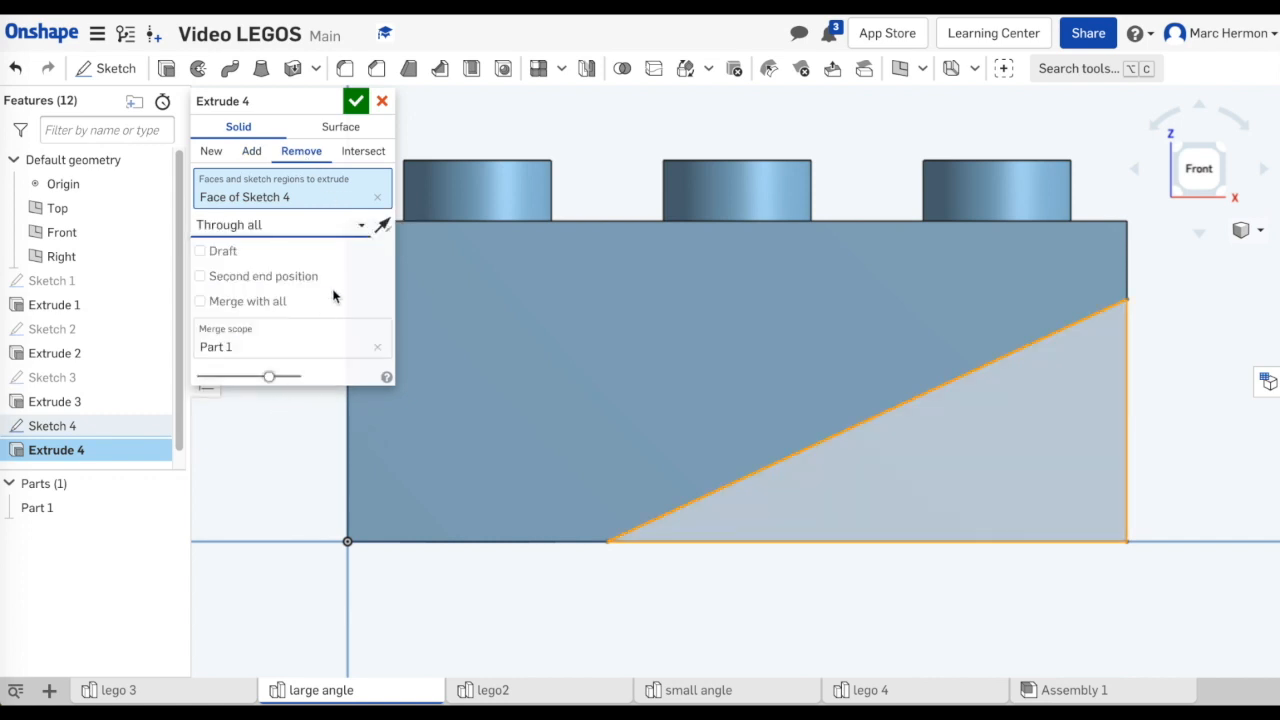
{"action": "left_click", "coordinate": [356, 101]}
{"action": "right_click_drag", "start_coordinate": [881, 331], "coordinate": [846, 215]}
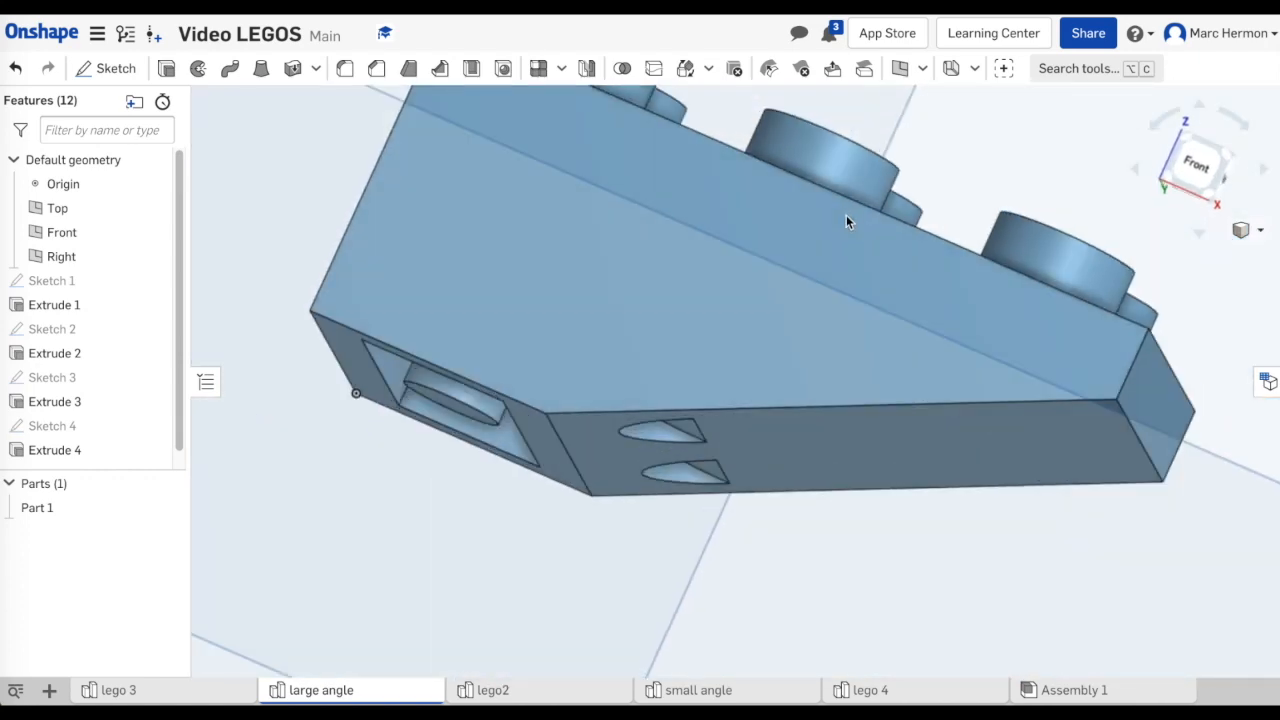
{"action": "scroll", "coordinate": [710, 306], "scroll_direction": "up", "scroll_amount": 4}
{"action": "scroll", "coordinate": [710, 308], "scroll_direction": "down", "scroll_amount": 5}
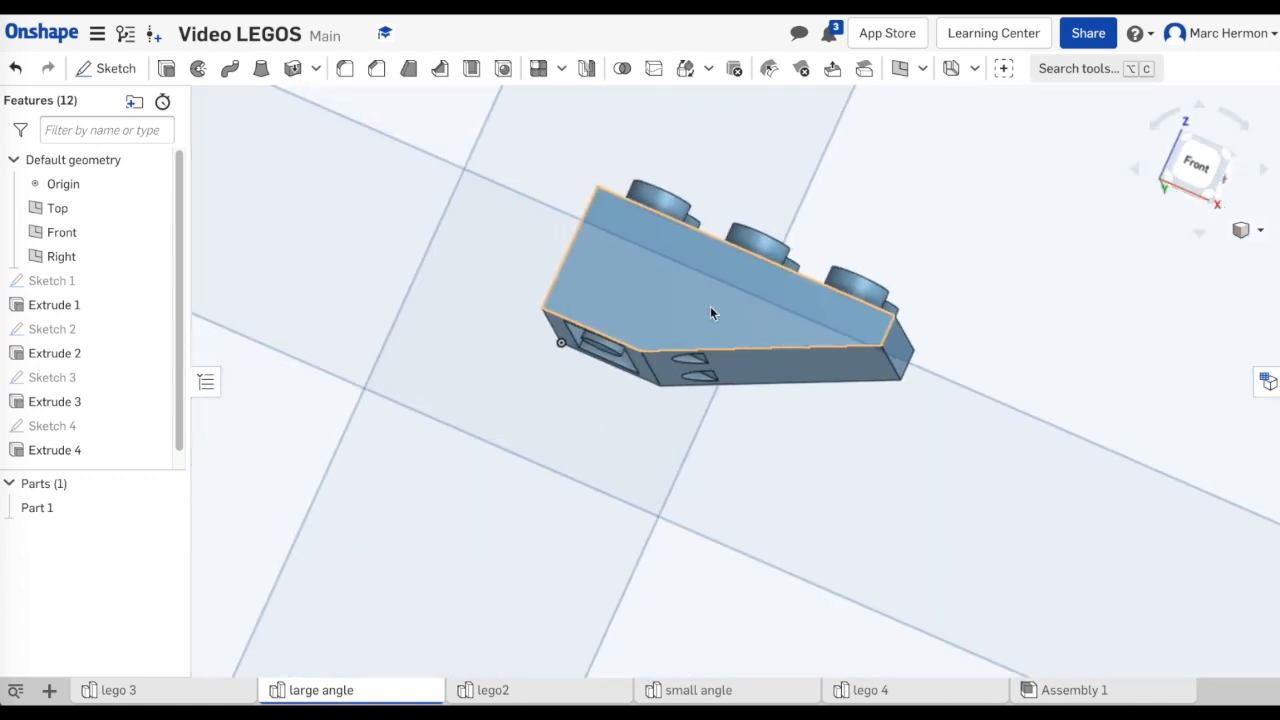